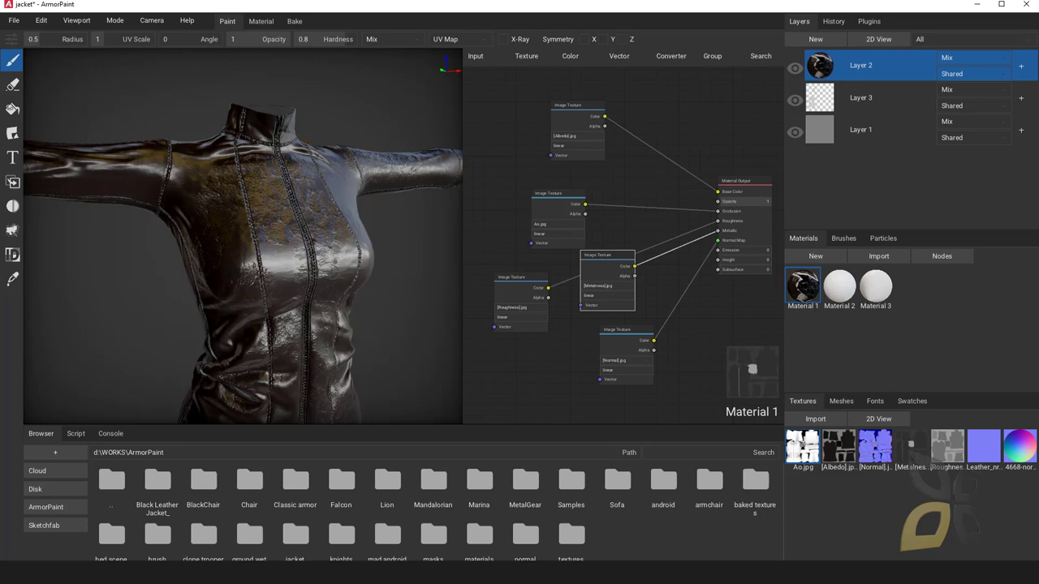
mouse_move(438, 578)
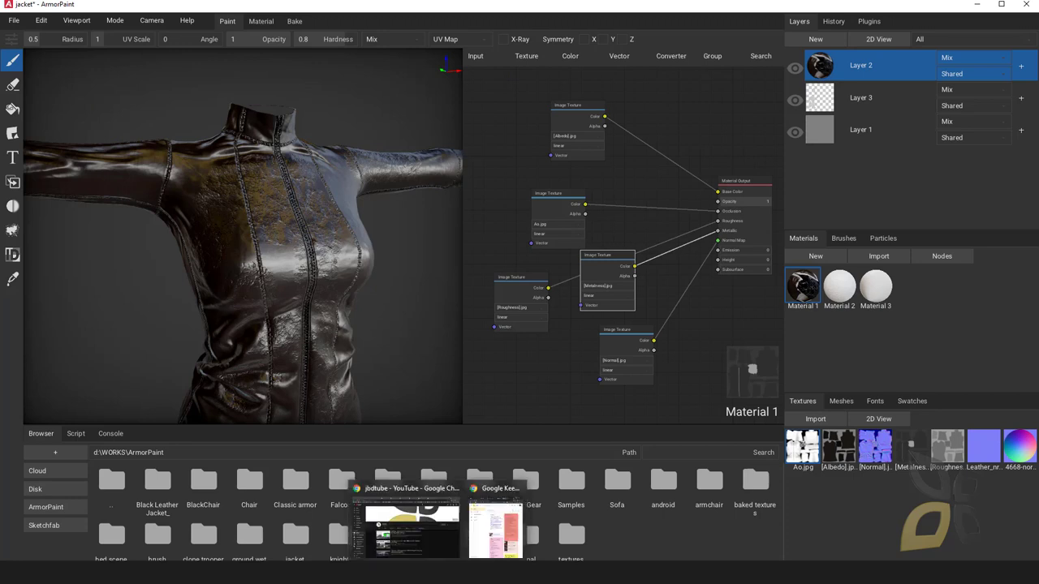
click(405, 526)
click(37, 8)
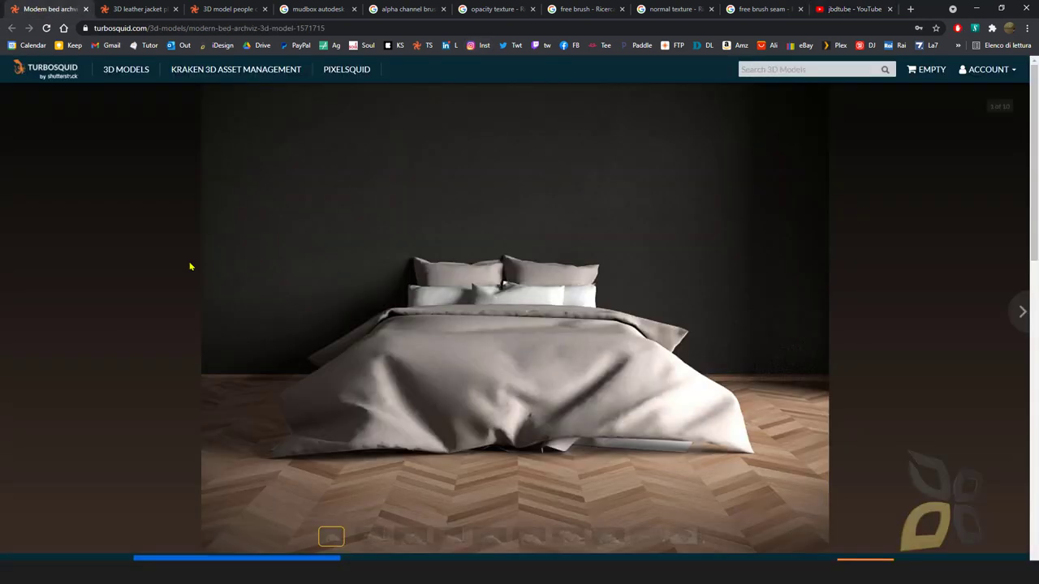
double_click(126, 29)
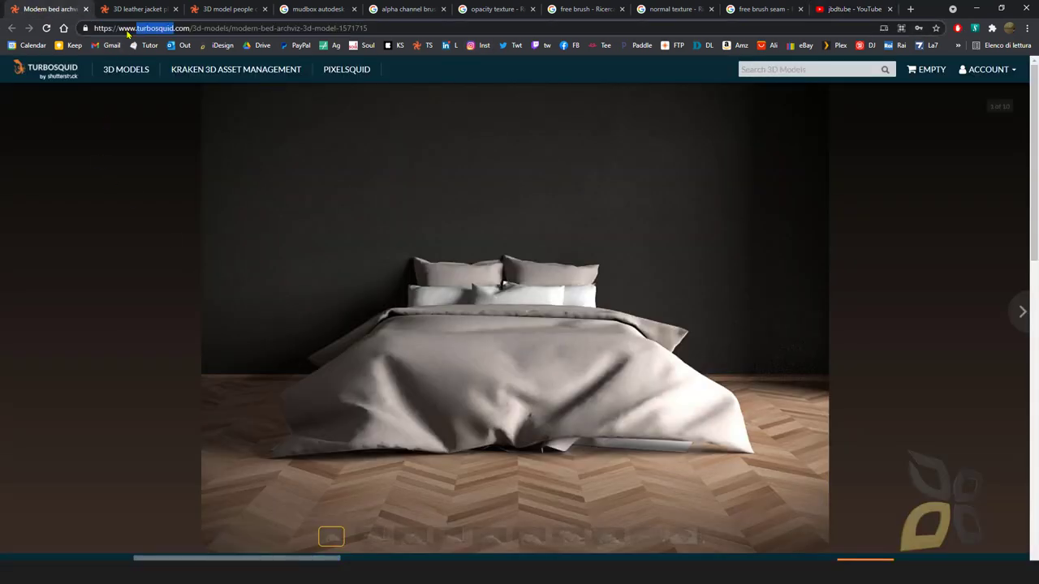
click(176, 27)
drag(189, 29, 118, 28)
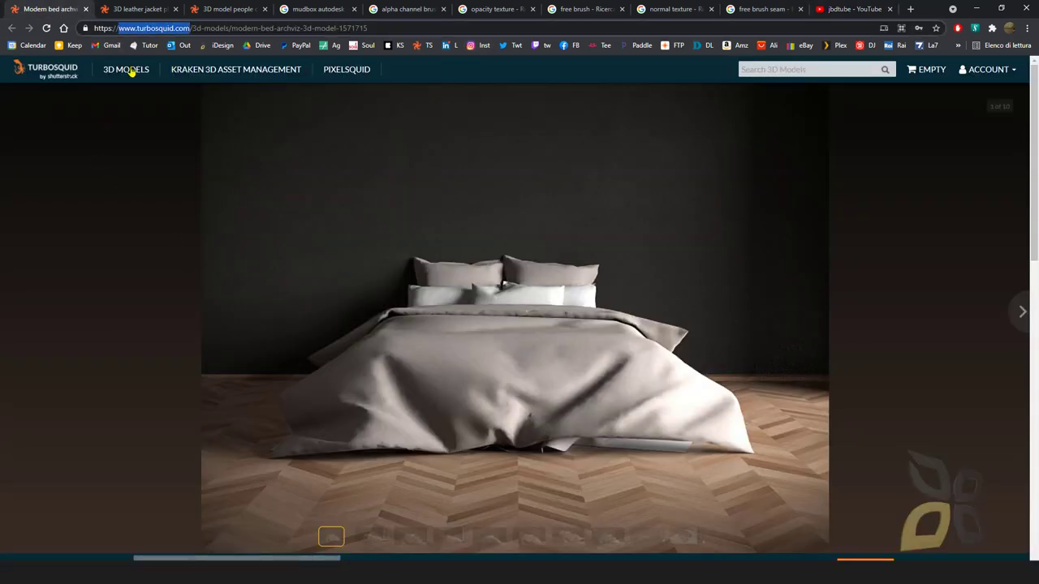
click(131, 120)
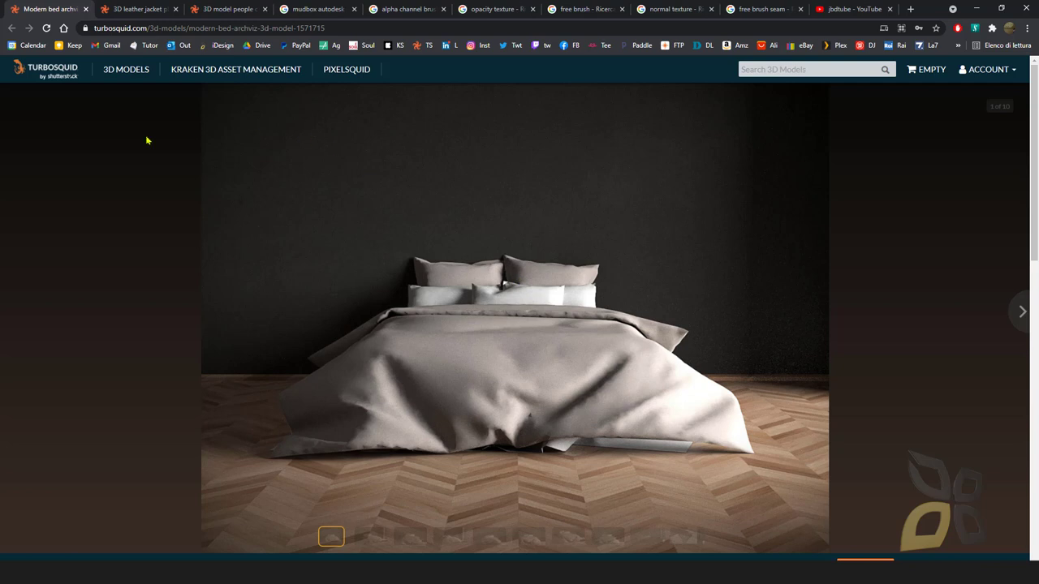
- Examine the Modern Bedroom Design archviz 3D model page, highlighting its title and the OBJ entry among the formats
scroll(298, 302, down, 2)
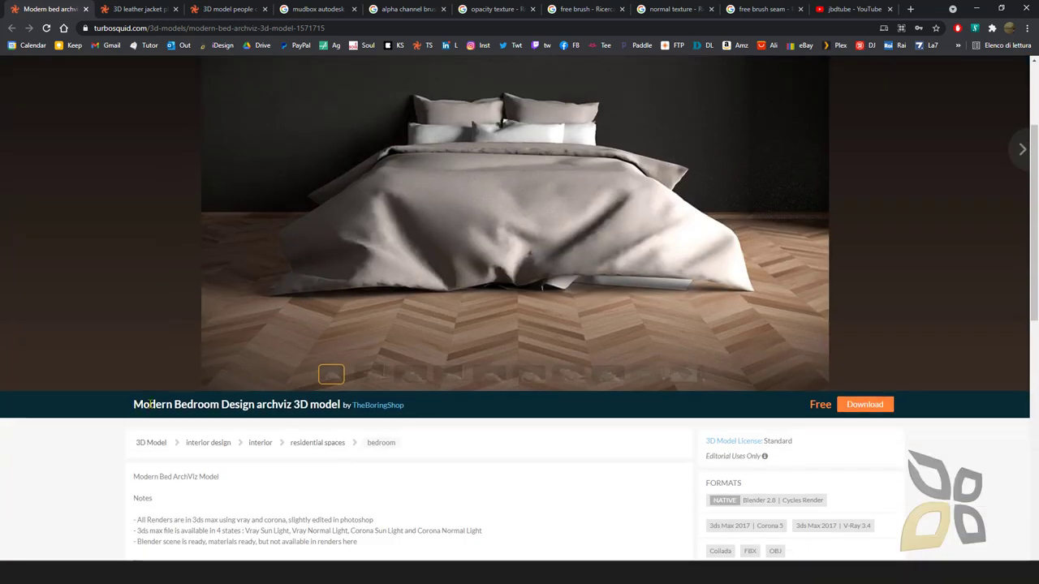
drag(133, 404, 344, 422)
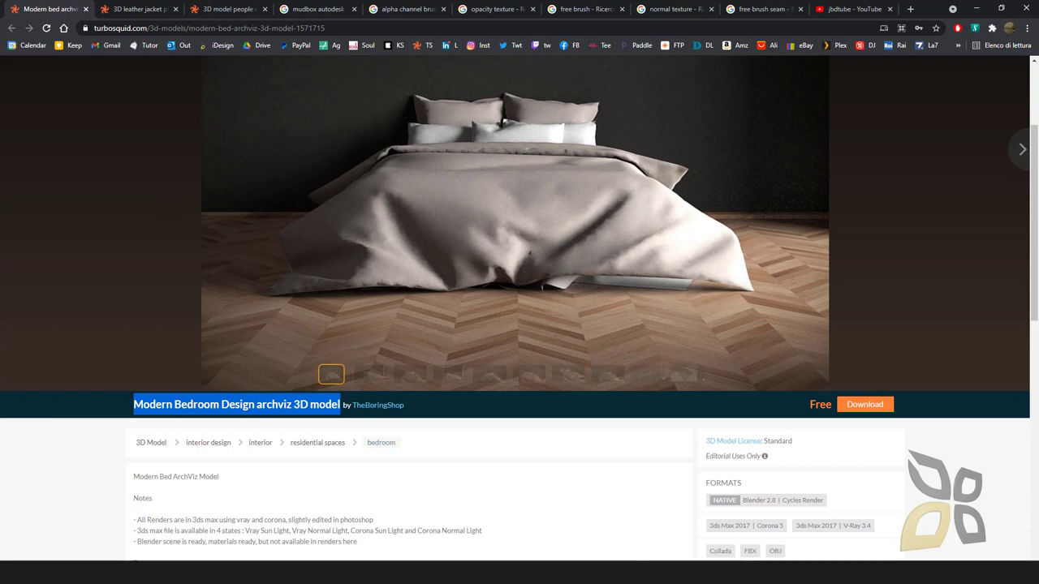
scroll(681, 457, down, 1)
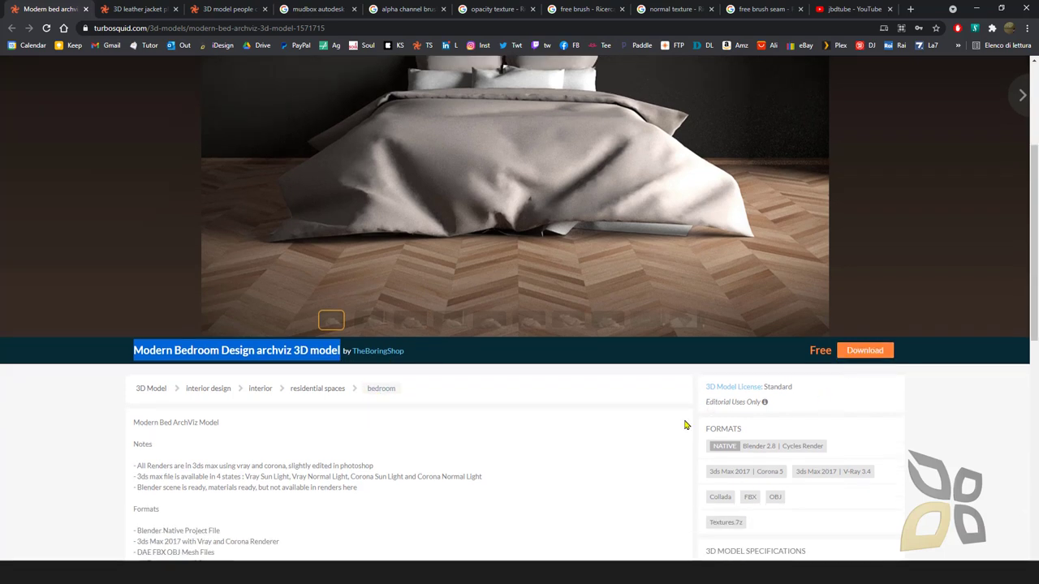
scroll(682, 425, down, 2)
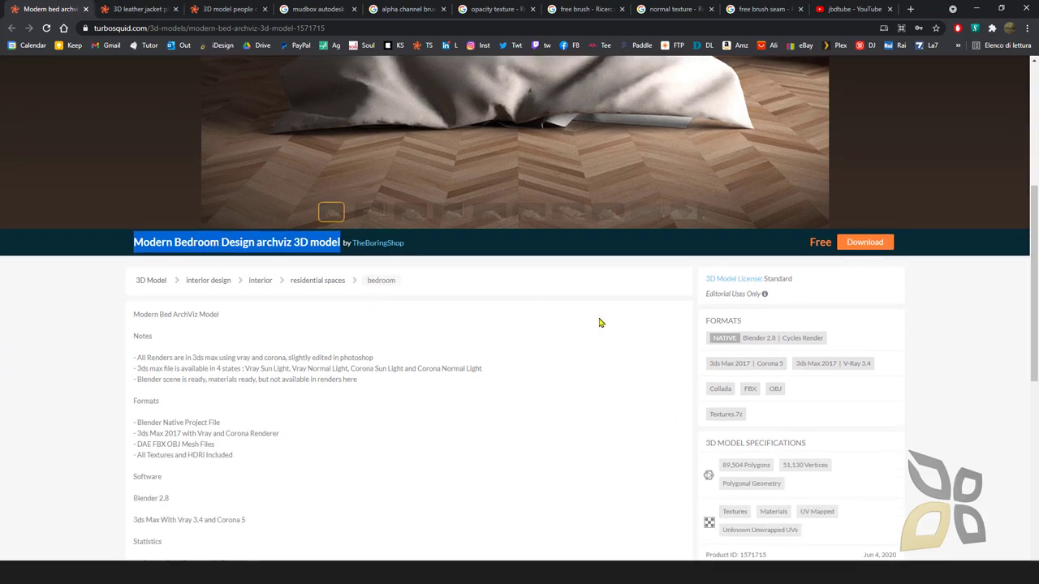
double_click(775, 389)
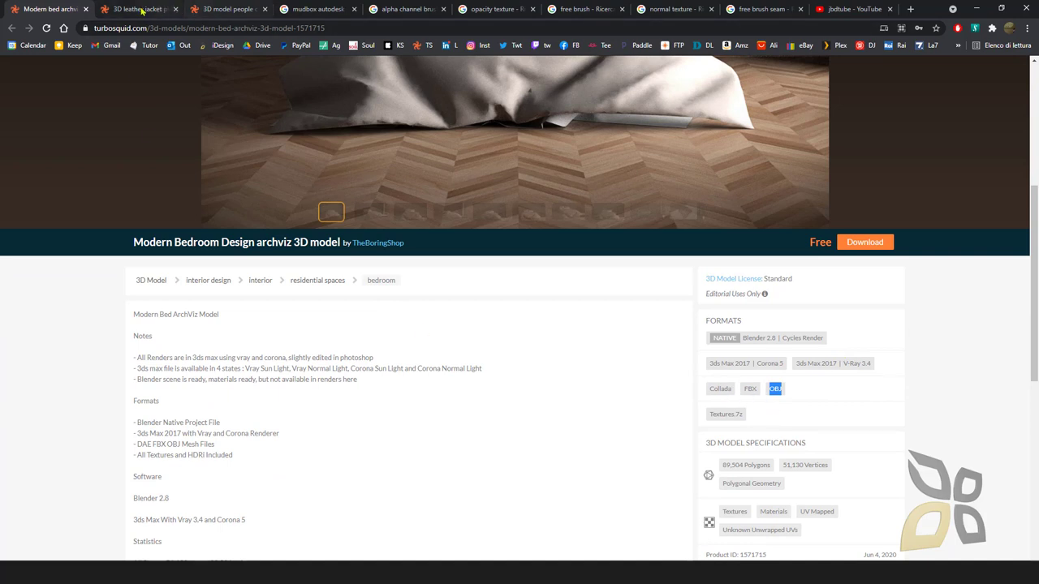
- Show the 3D Leather Jacket PBR model page, highlight its title and check the available formats
click(142, 10)
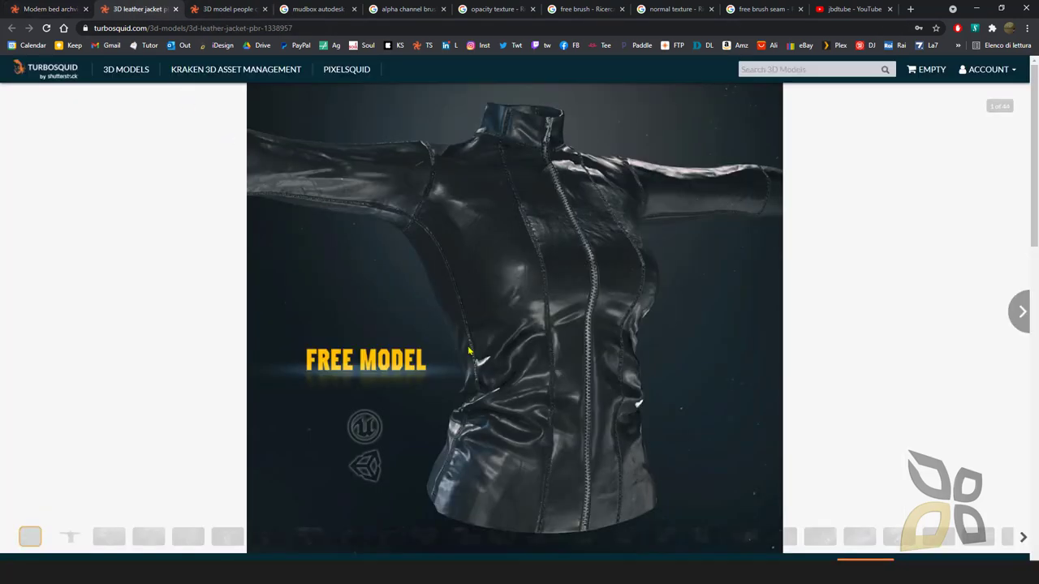
scroll(192, 403, down, 2)
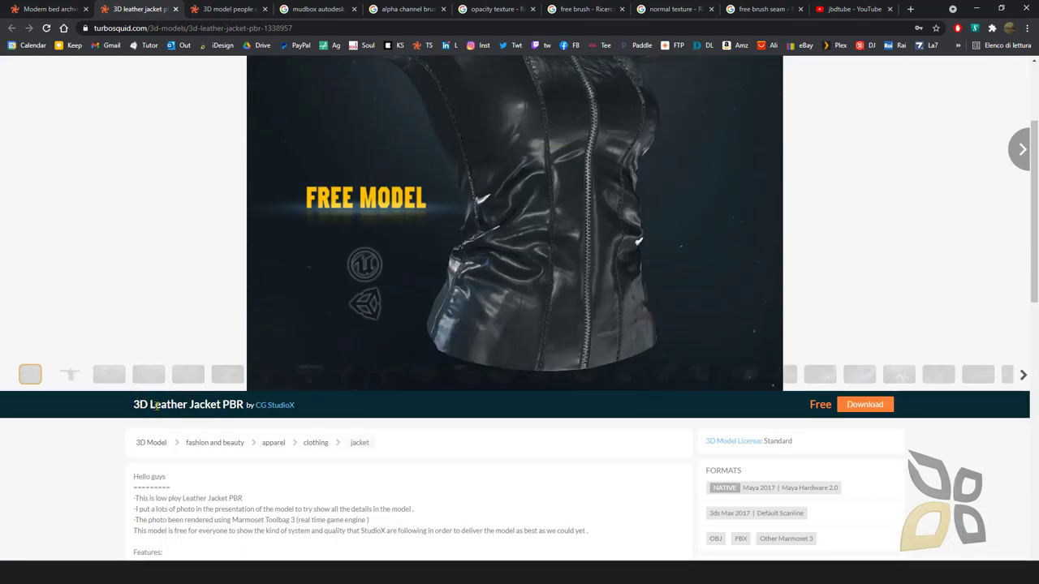
drag(133, 406, 245, 418)
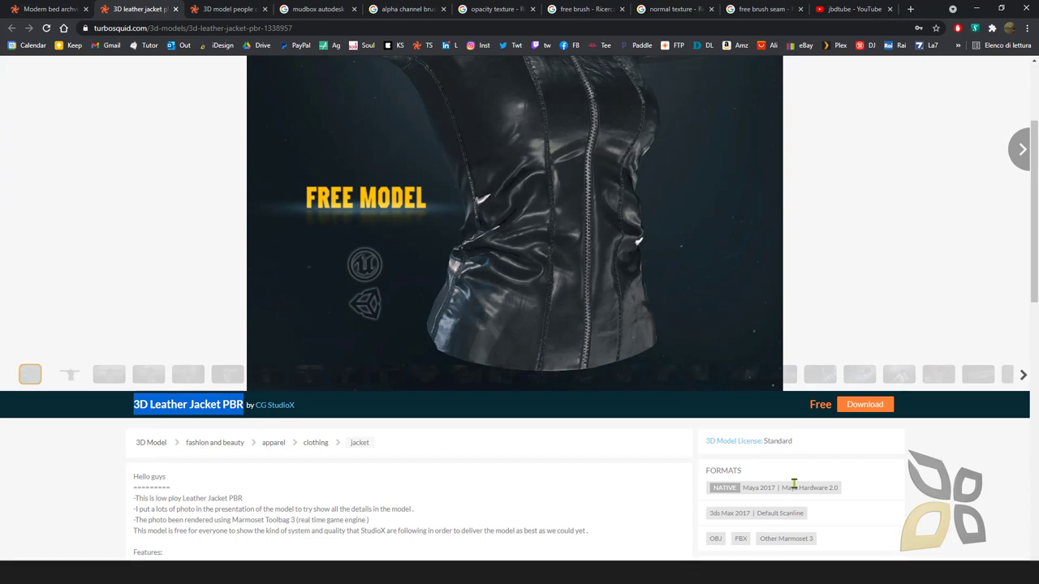
scroll(771, 485, down, 1)
- Examine the 3D model Marina 1276 page, covering its description, formats, specifications and preview images
click(232, 8)
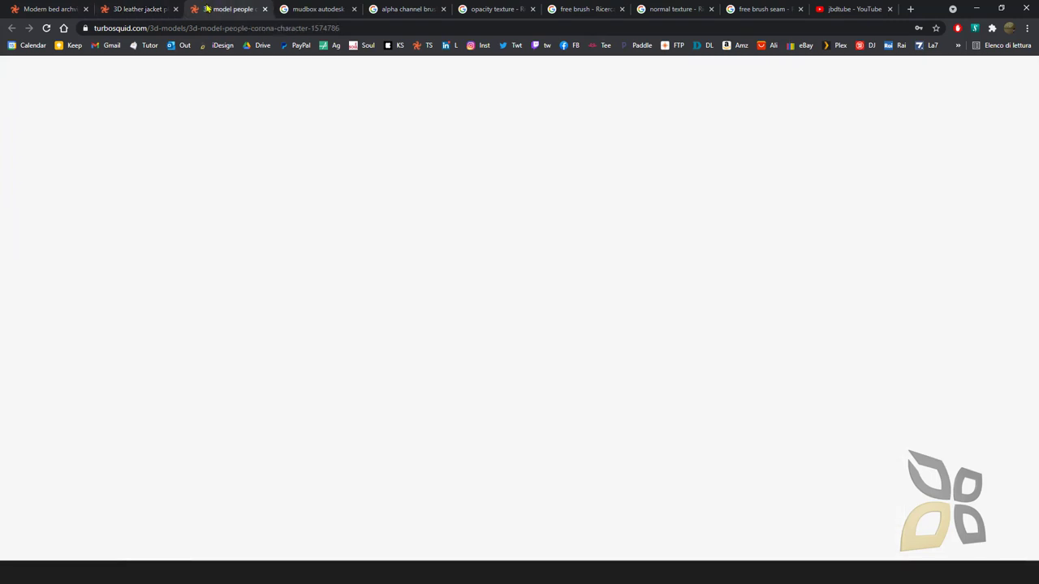
scroll(582, 368, down, 1)
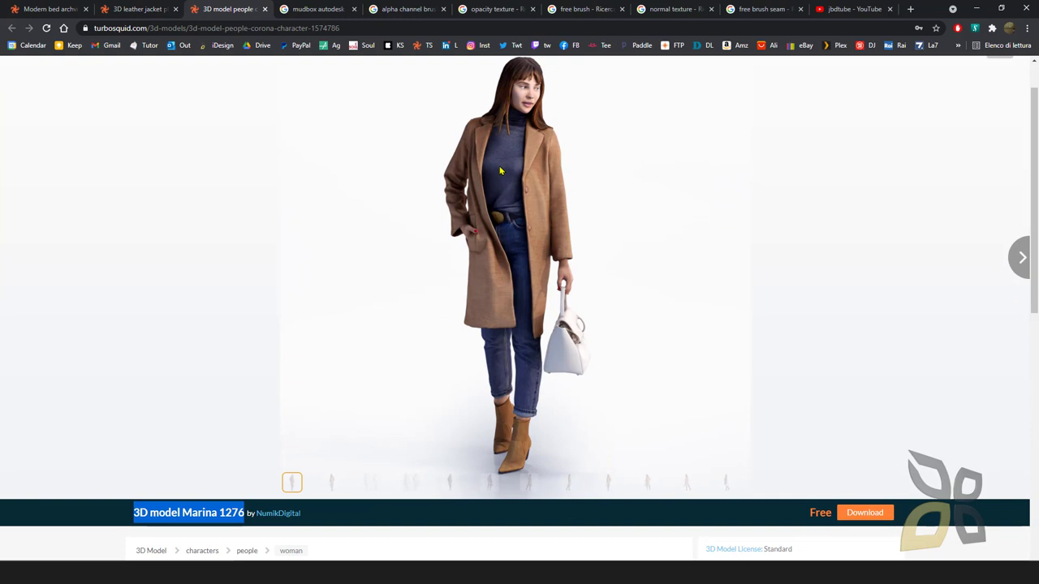
scroll(524, 376, down, 3)
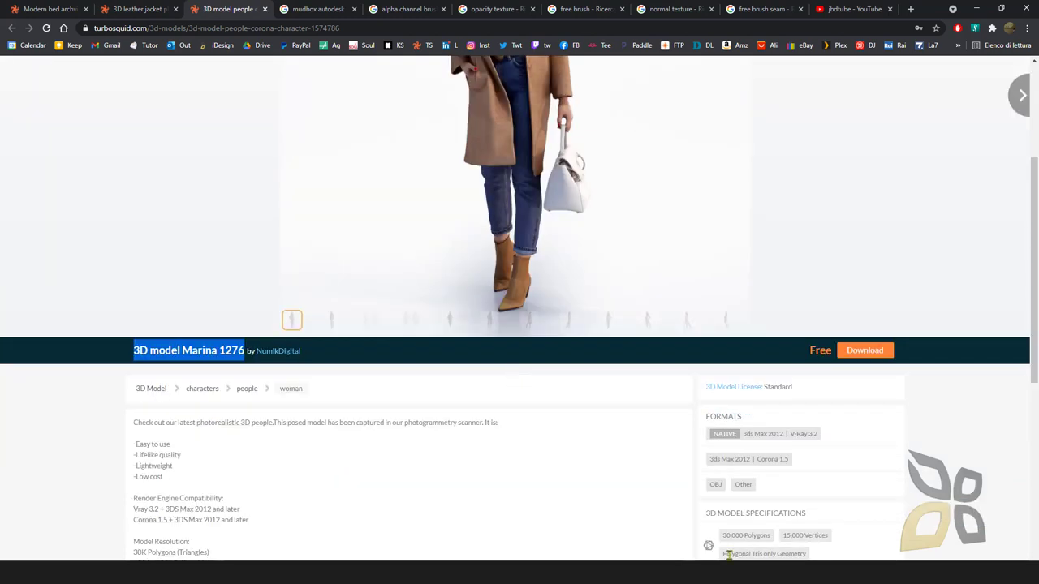
scroll(635, 368, down, 1)
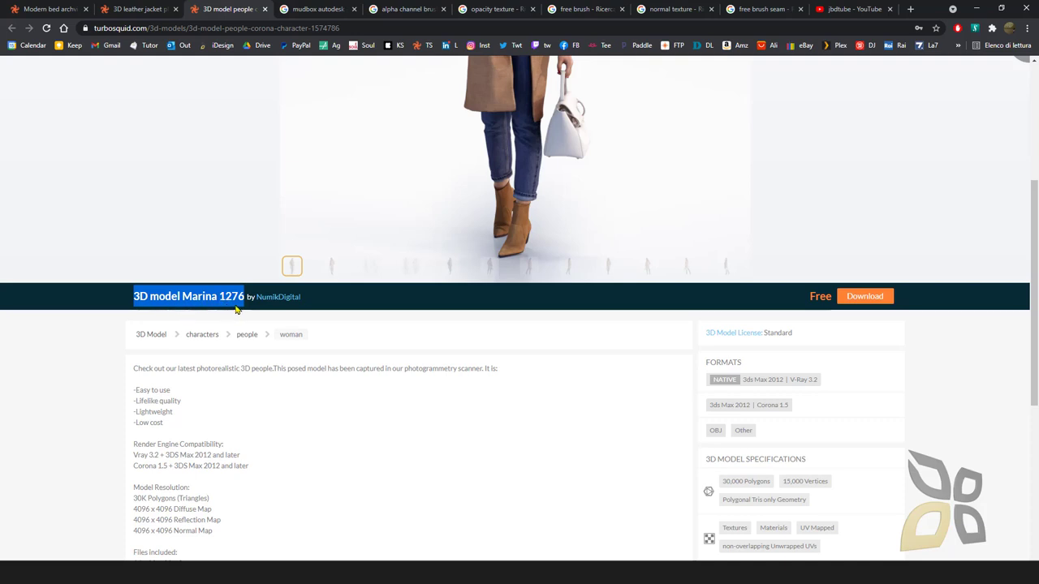
click(532, 443)
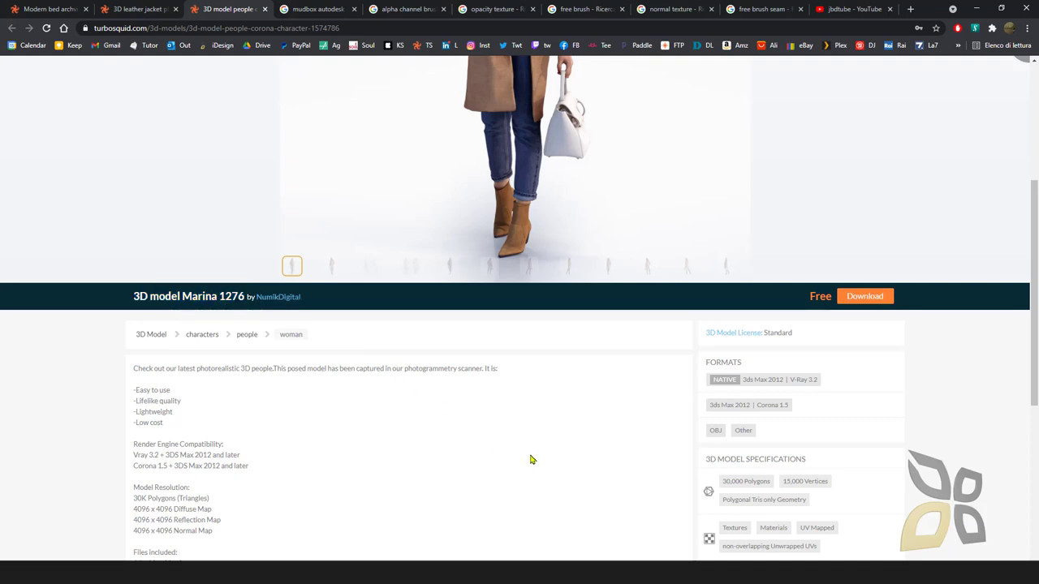
scroll(521, 467, up, 3)
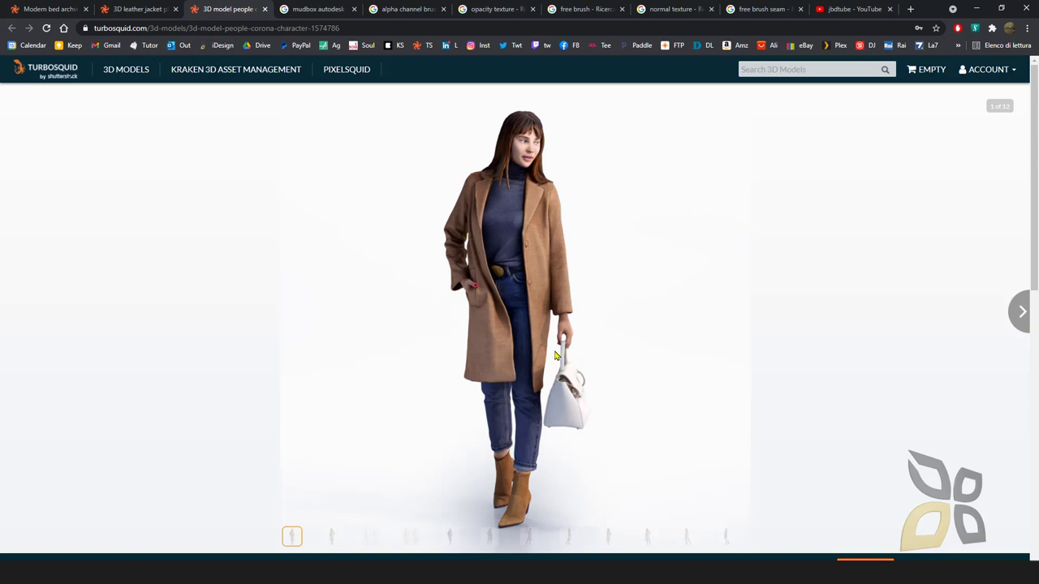
click(1014, 317)
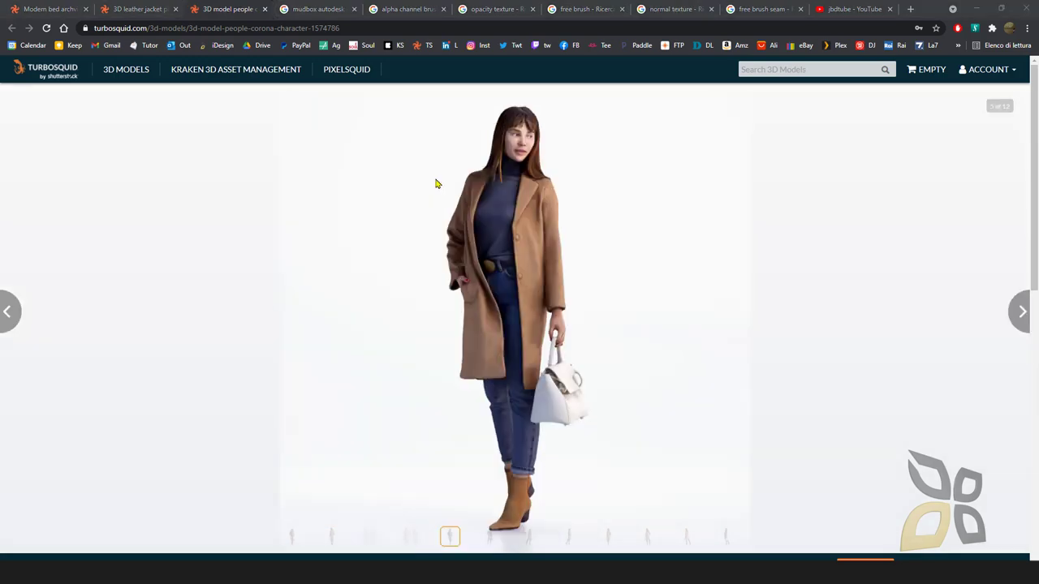
- Revisit the bed, leather jacket and character model pages, finishing on the bed model's main preview image
click(134, 9)
click(67, 6)
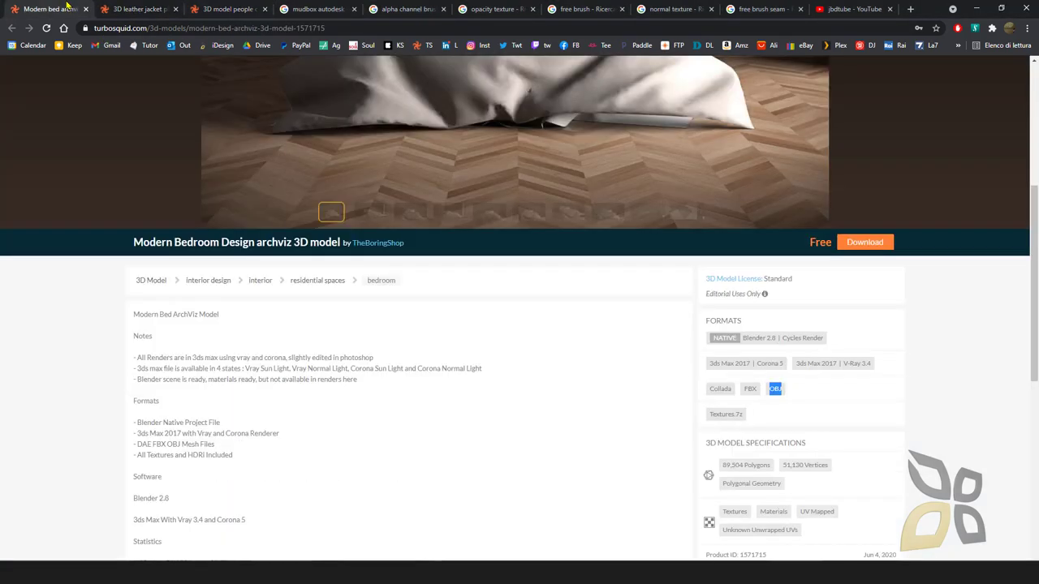
scroll(352, 287, up, 5)
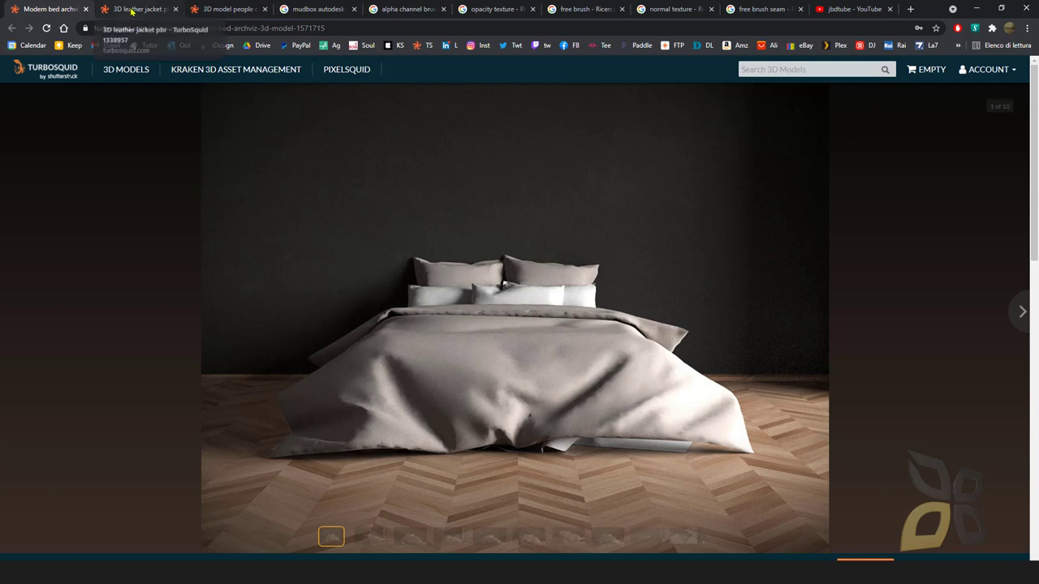
click(223, 8)
click(134, 10)
click(75, 8)
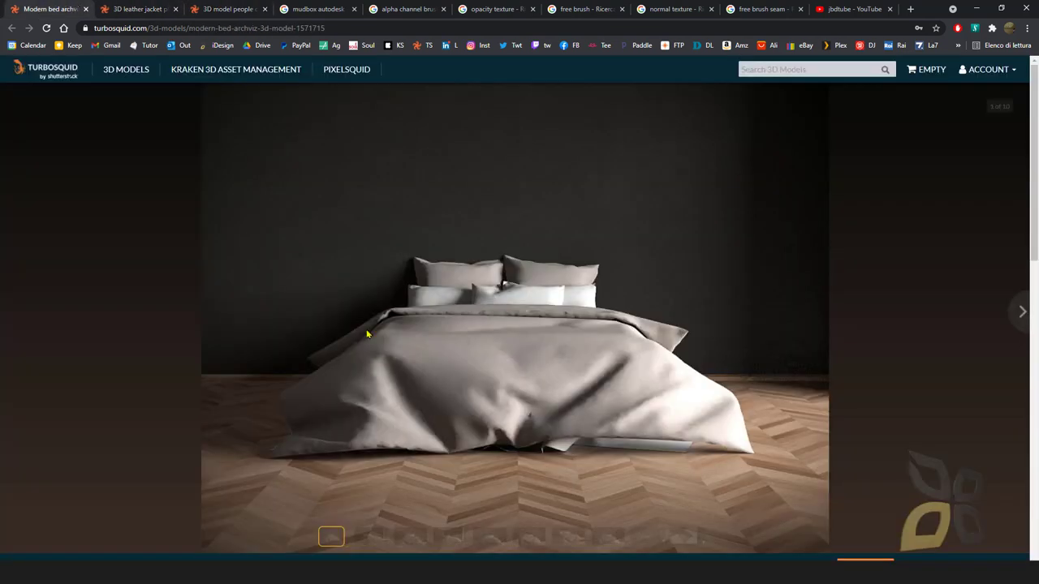
- Return to ArmorPaint and inspect the textured leather jacket from another angle
click(976, 8)
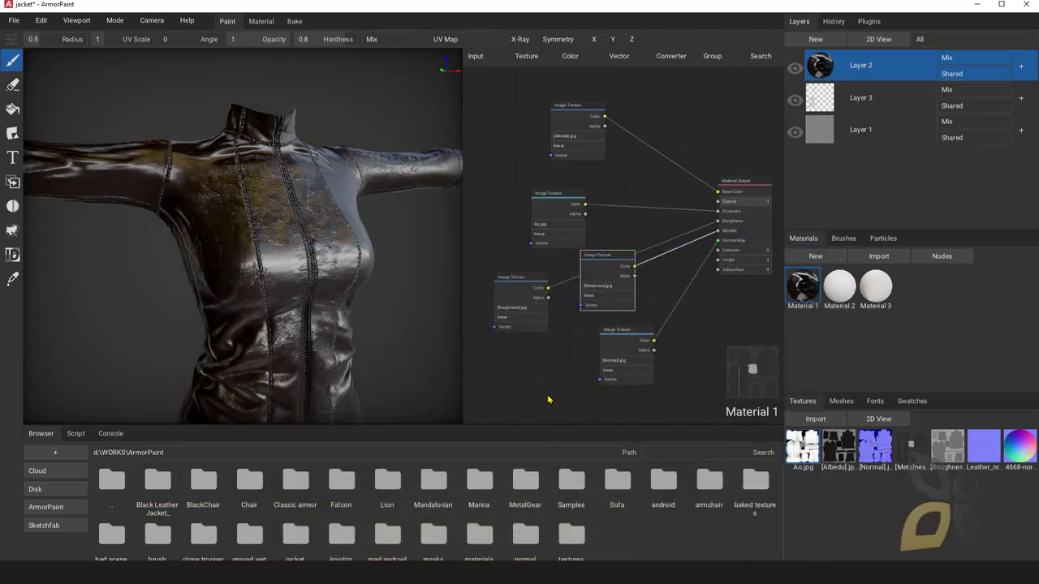
right_drag(323, 333, 248, 286)
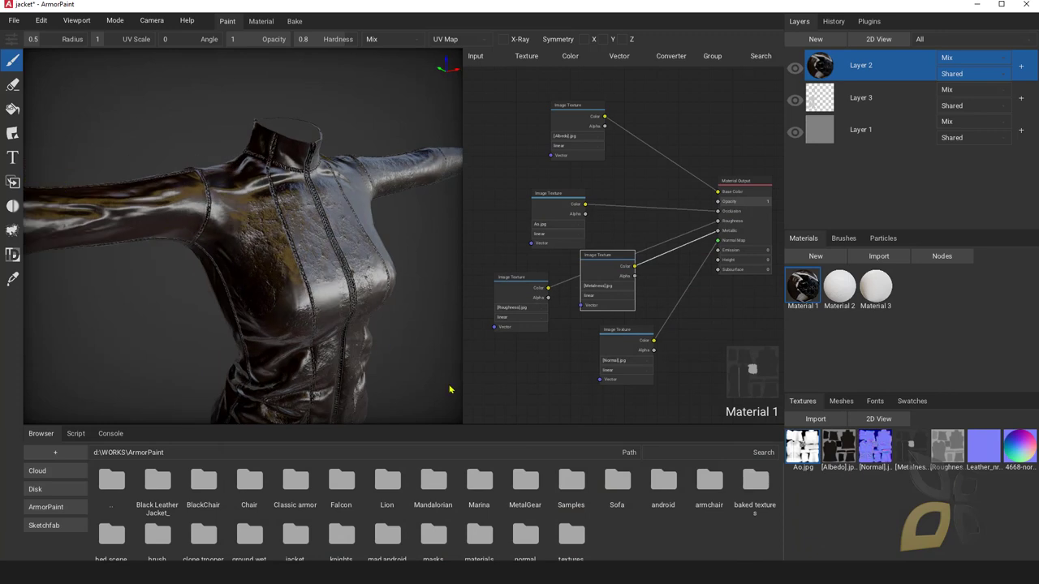
right_drag(304, 353, 380, 397)
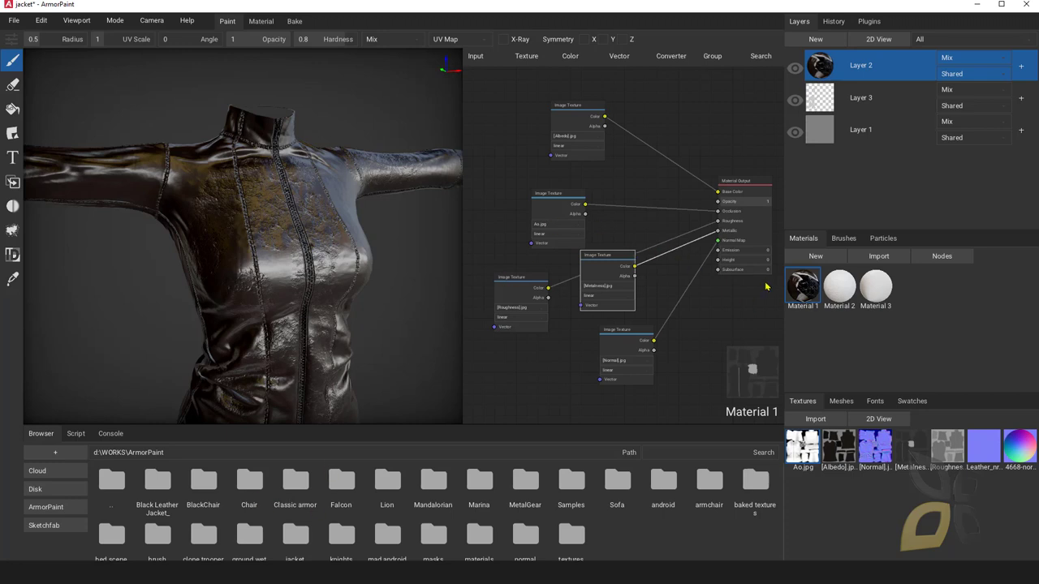
- Open the recent project bed scene.arm
click(13, 20)
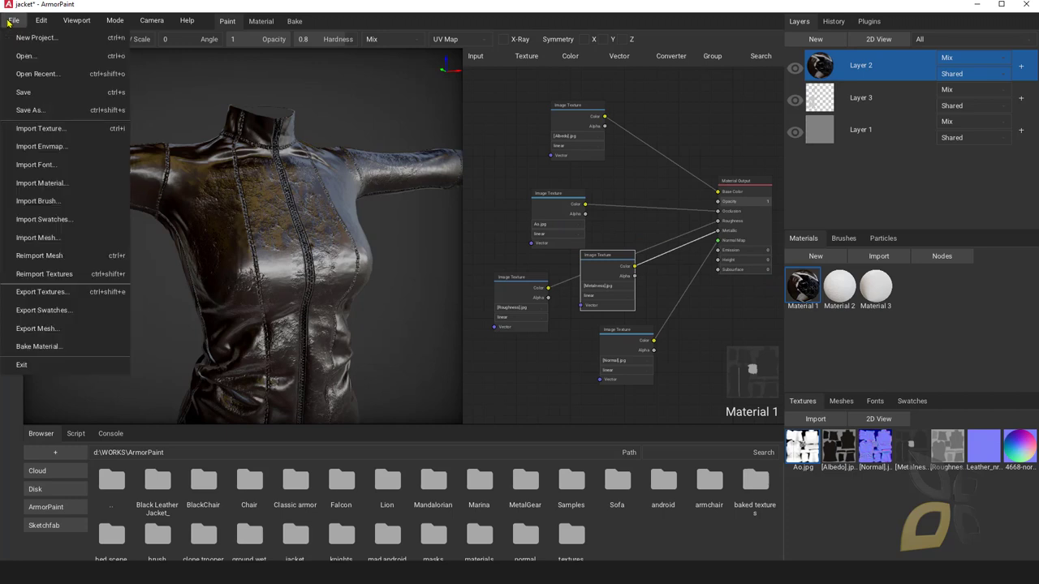
click(41, 74)
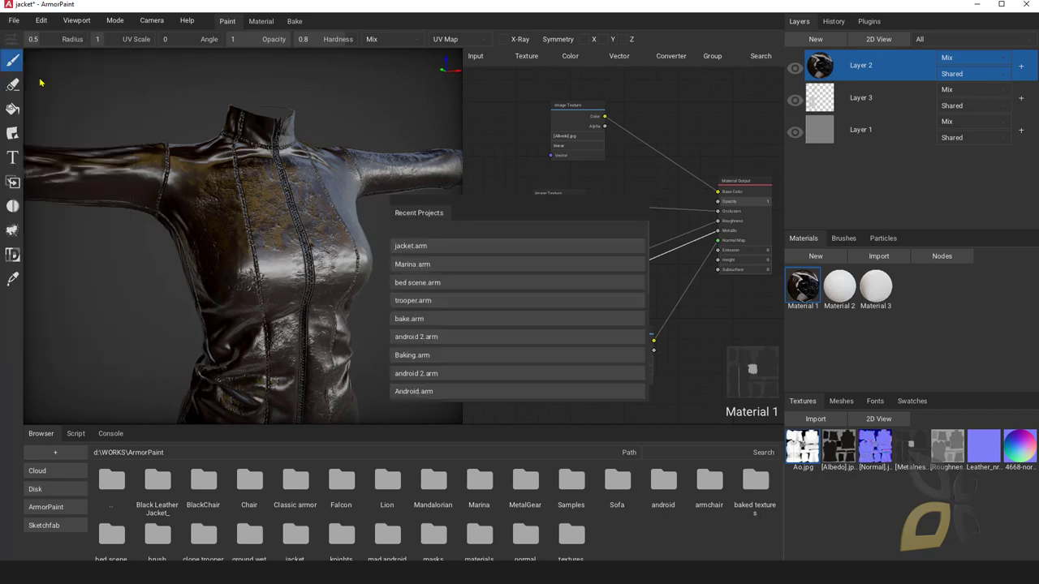
click(422, 286)
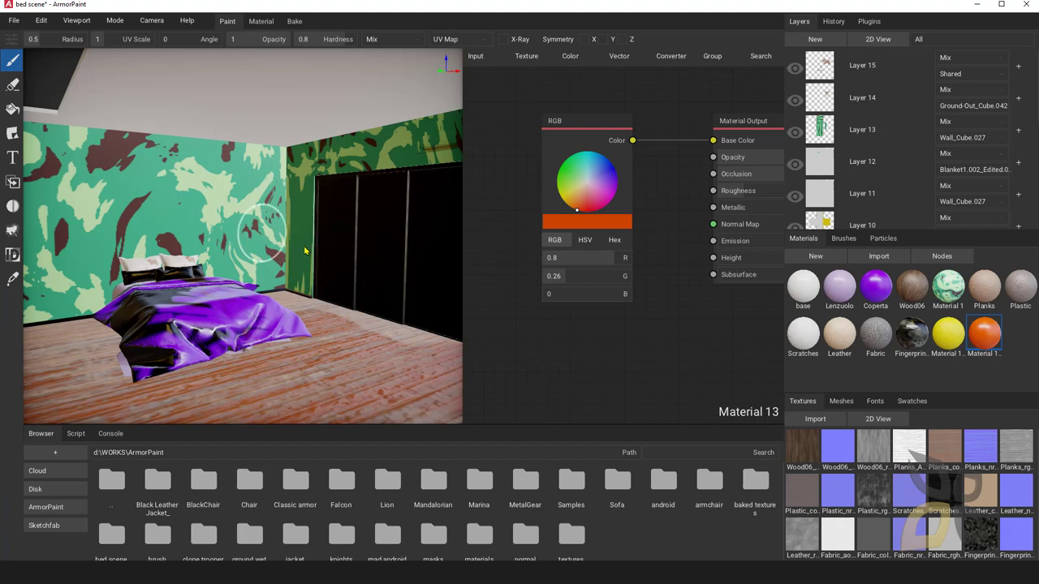
- Examine the painted bedroom scene inside and out, including the camouflage walls, glass doors, bed and wooden floor
scroll(313, 357, up, 3)
right_drag(288, 318, 237, 314)
scroll(236, 314, down, 8)
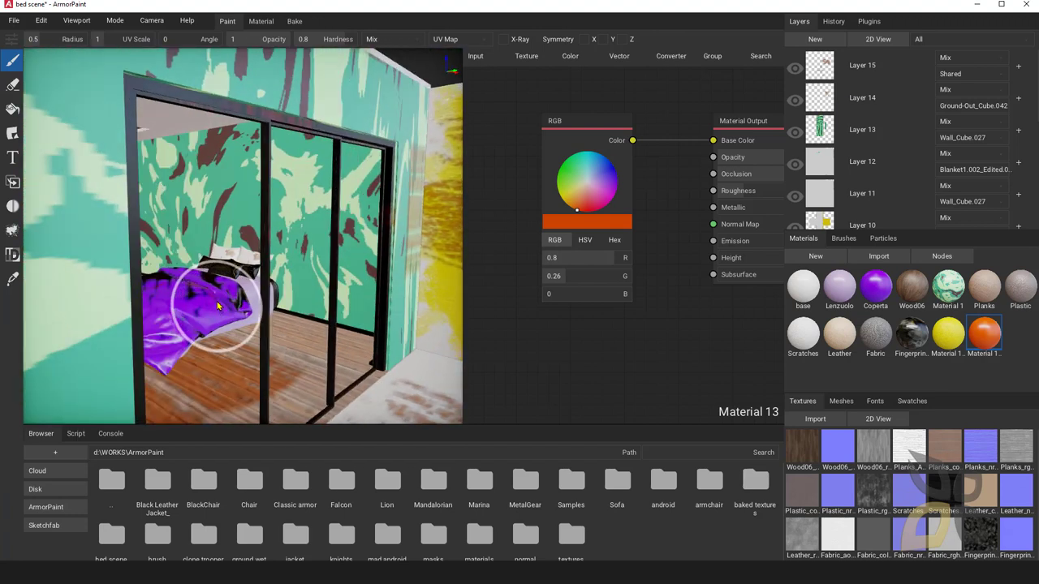
scroll(277, 302, down, 3)
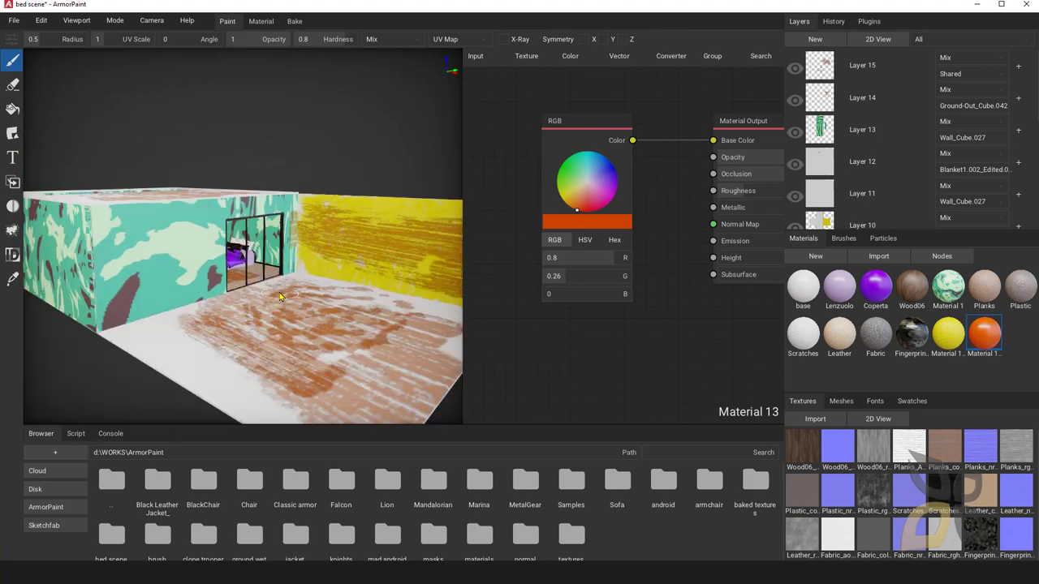
right_drag(234, 311, 293, 315)
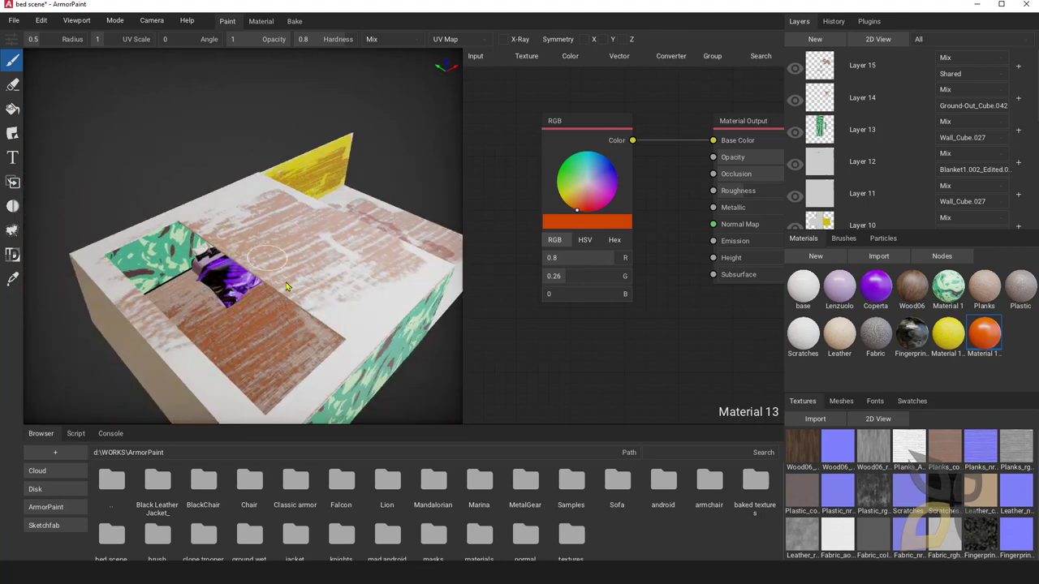
right_drag(309, 274, 220, 280)
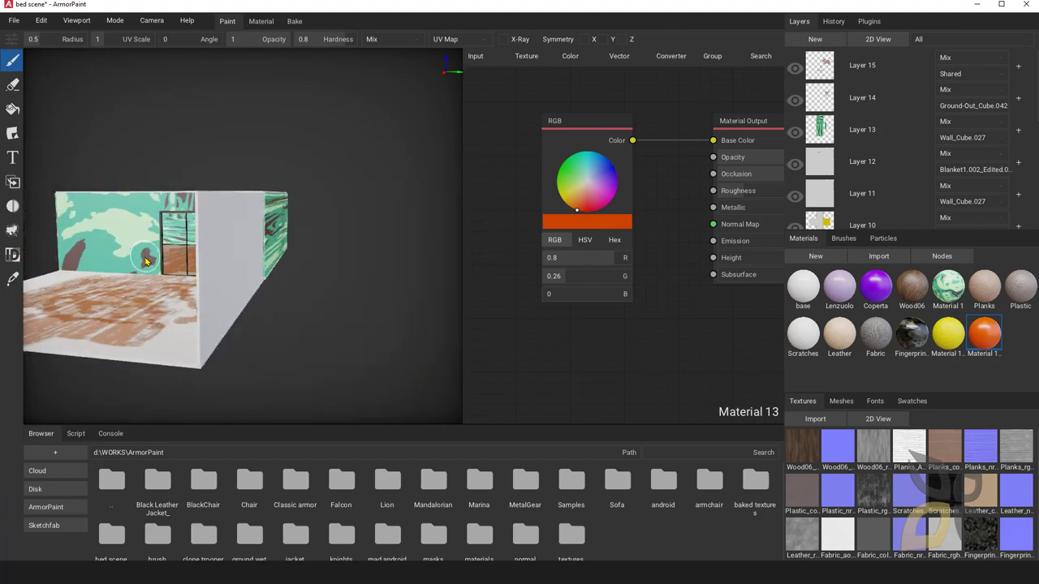
scroll(230, 248, up, 6)
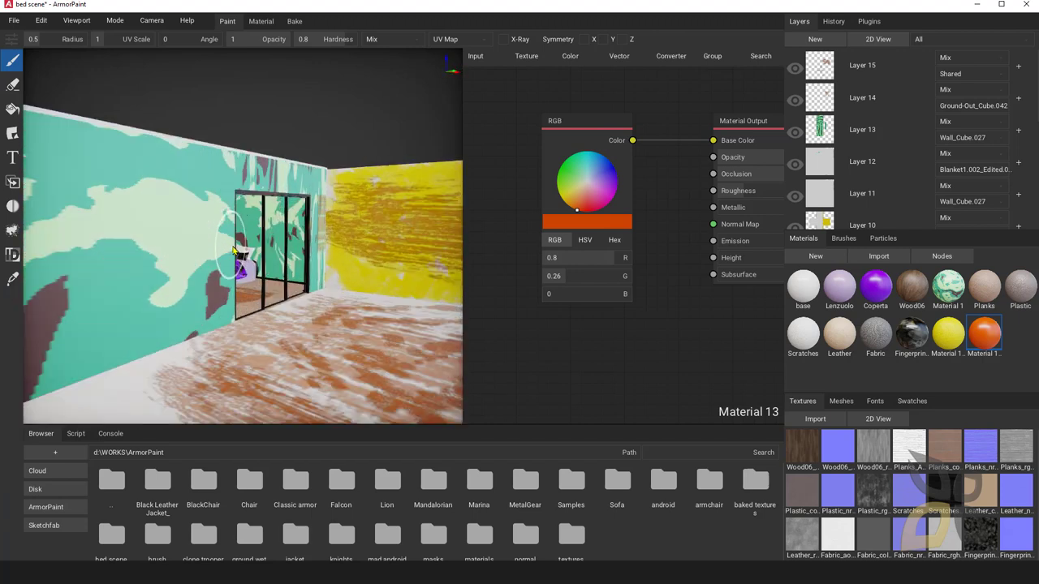
mouse_move(202, 273)
right_down()
mouse_move(255, 269)
mouse_move(202, 287)
mouse_move(252, 309)
mouse_move(287, 301)
mouse_move(251, 297)
mouse_move(267, 311)
mouse_move(255, 292)
mouse_move(276, 301)
mouse_move(245, 279)
right_up()
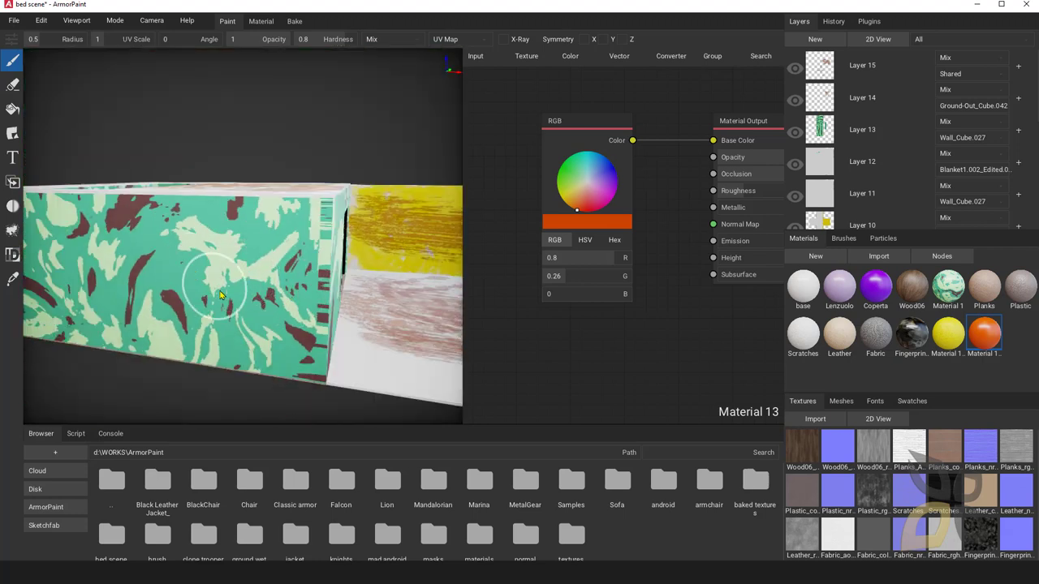
- Isolate individual scene objects one after another, including Bed_Cube.017, Blanket1.001_Edited.009, Door1_Cube.031 and Door3.001_Cube.046
mouse_move(219, 294)
right_down()
mouse_move(241, 287)
mouse_move(216, 233)
right_up()
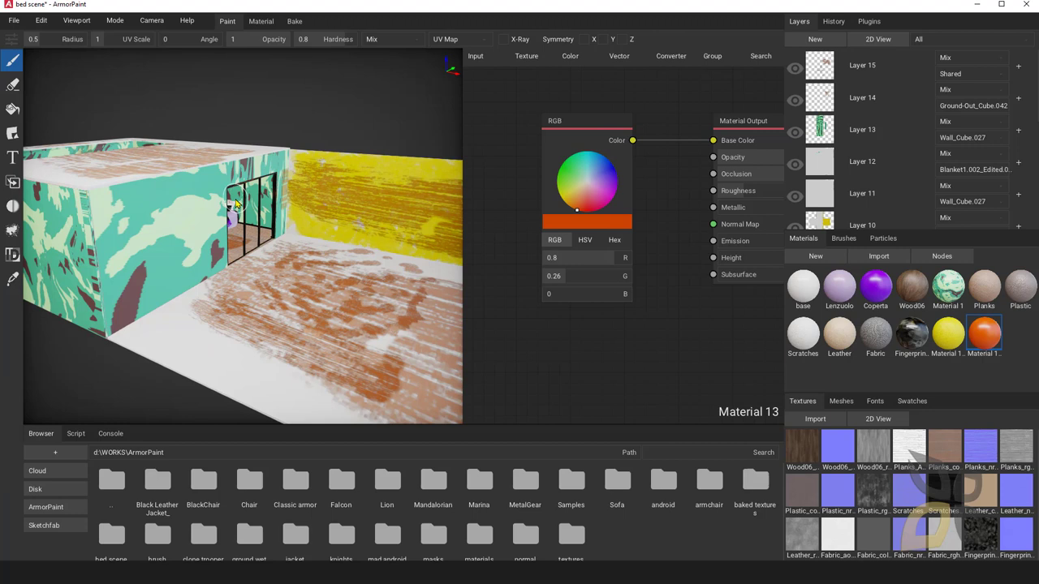
mouse_move(232, 223)
right_down()
mouse_move(229, 256)
mouse_move(226, 225)
mouse_move(217, 227)
right_up()
click(918, 39)
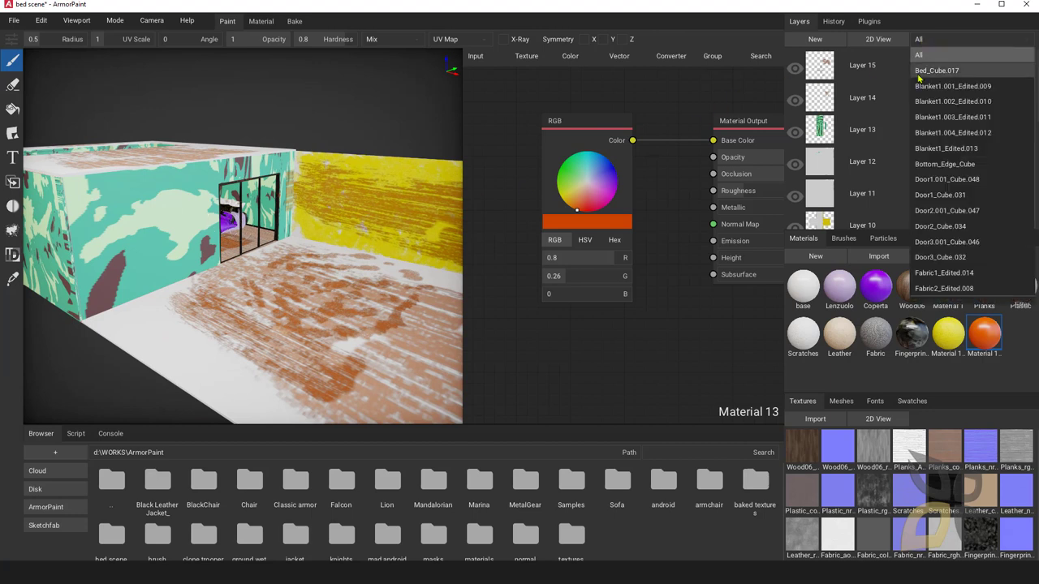
click(934, 70)
click(920, 41)
click(922, 72)
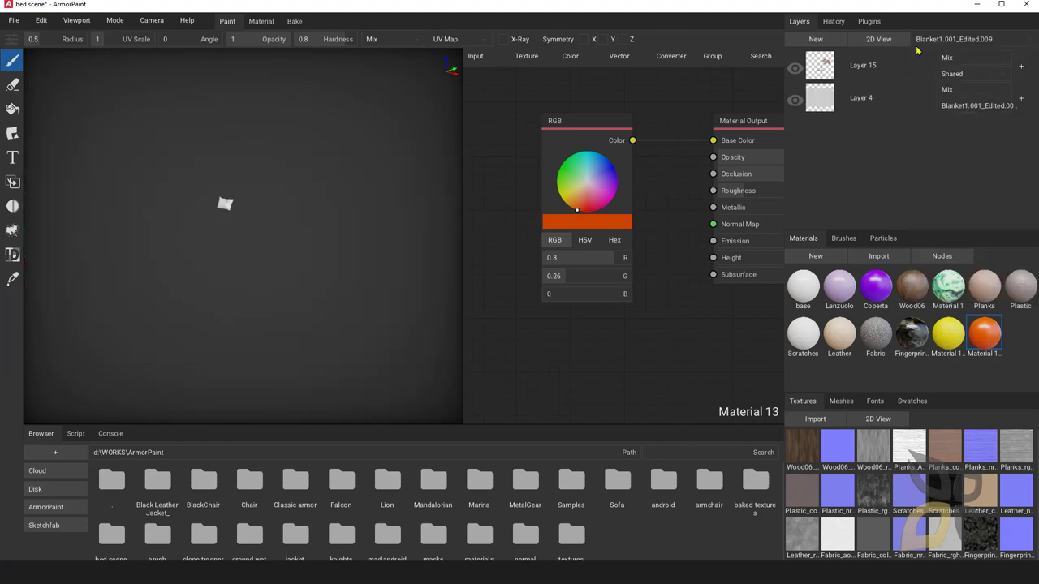
click(919, 42)
click(925, 102)
click(931, 40)
click(929, 102)
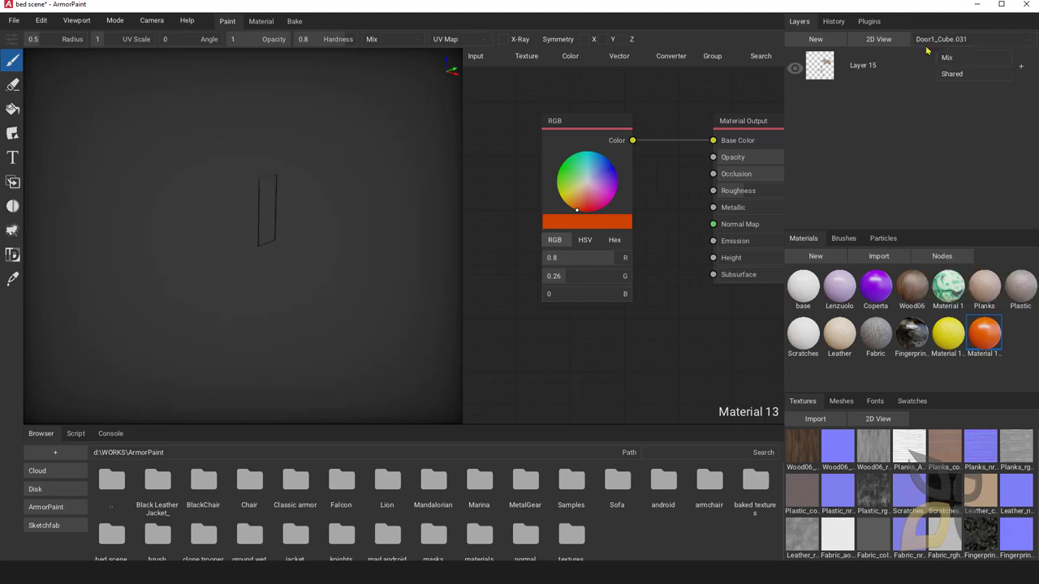
click(929, 40)
click(930, 118)
- Isolate Fabric1_Edited.014, Ground-Out_Cube.042, Top_Cube.040 and Wall-Out.001_Cube.044 in turn and inspect the painted outer wall
click(931, 41)
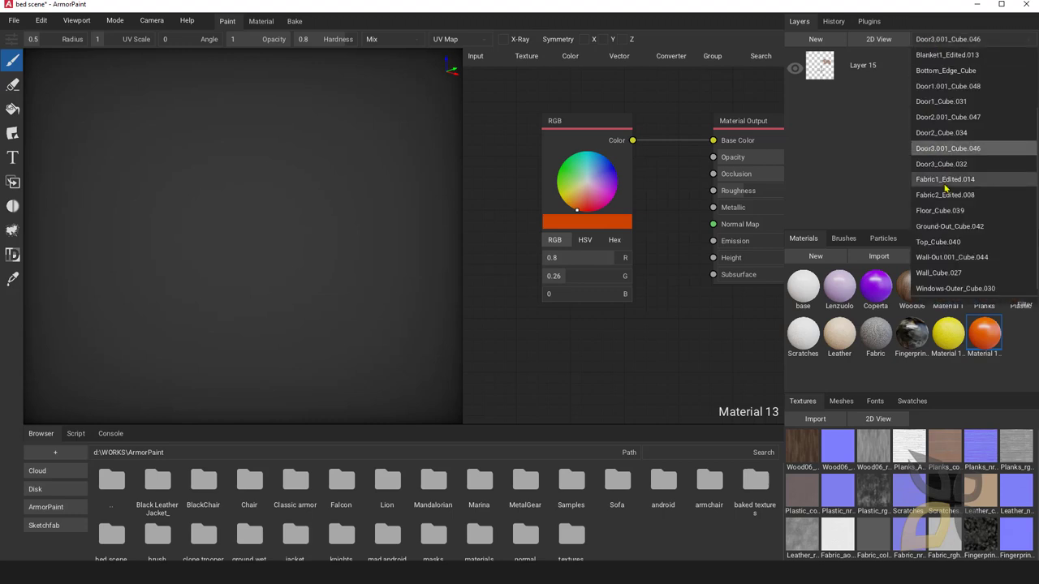
click(933, 179)
click(940, 40)
click(941, 211)
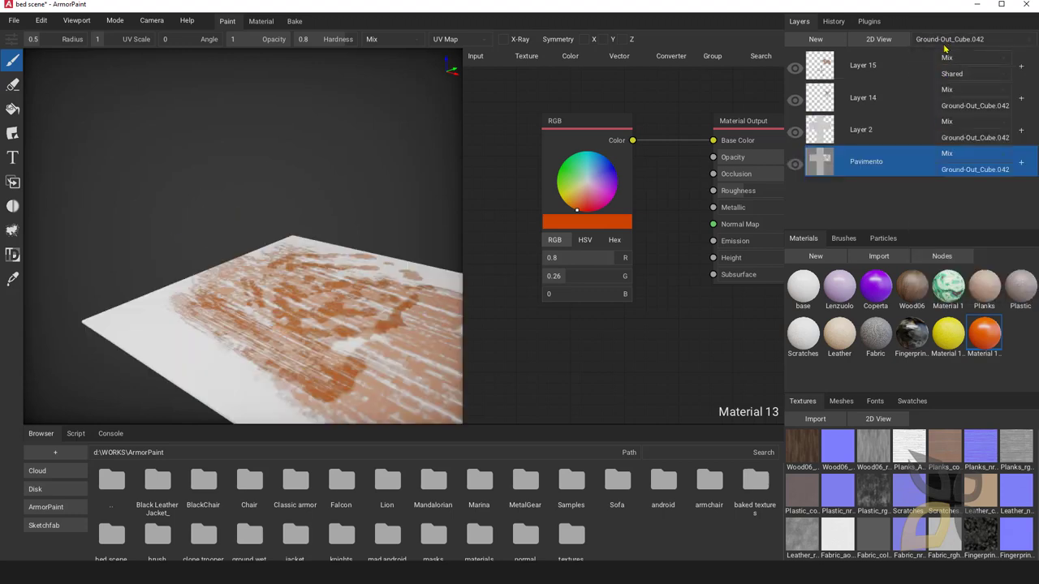
click(941, 40)
click(938, 242)
click(931, 40)
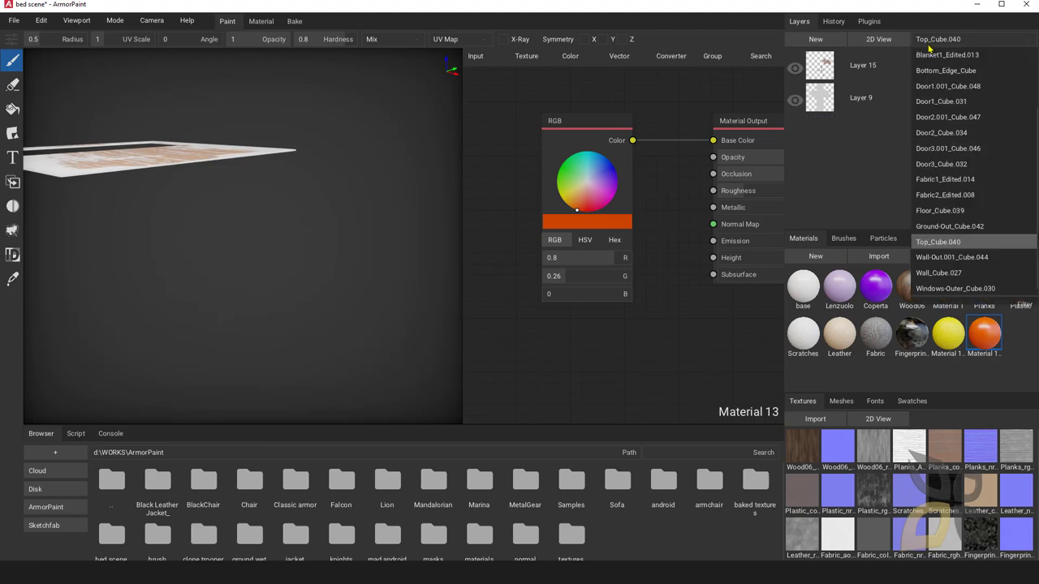
click(933, 258)
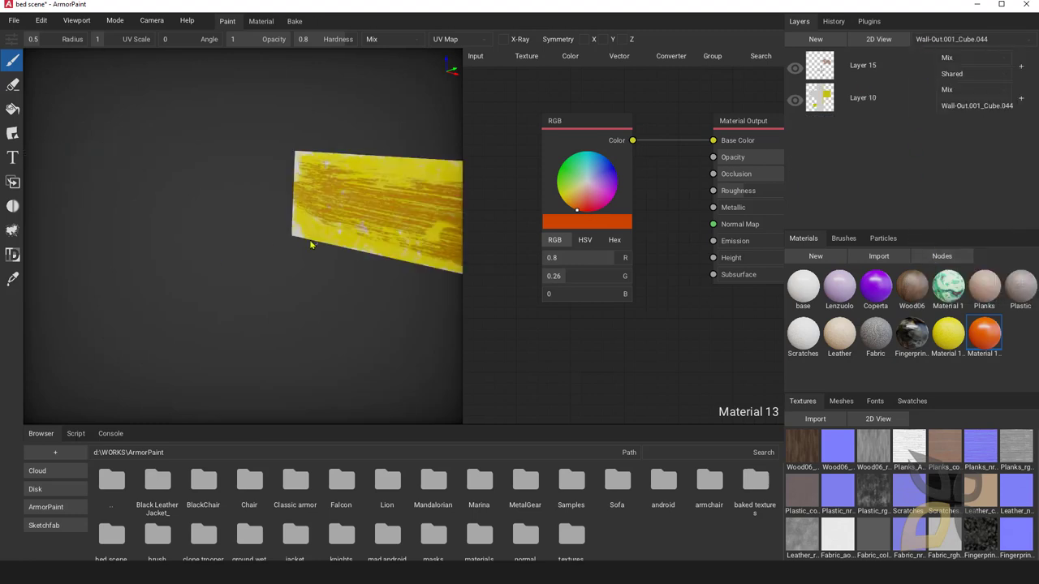
right_drag(310, 244, 299, 242)
- Isolate Wall_Cube.027, Windows-Outer_Cube.030, Blanket1.002_Edited.010, Blanket1.004_Edited.012 and Bed_Cube.017 in turn
click(942, 41)
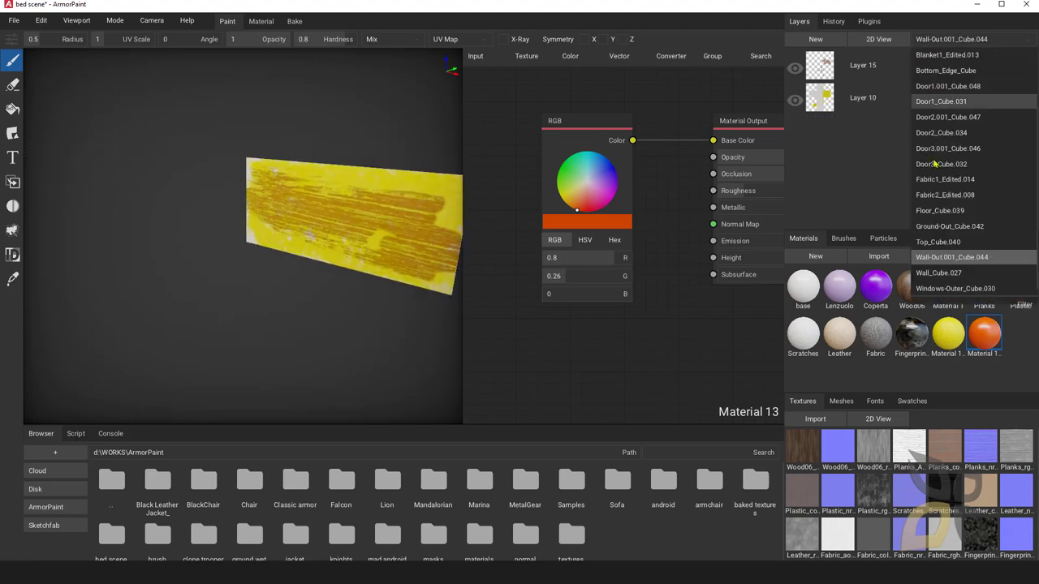
click(938, 273)
click(933, 39)
click(954, 288)
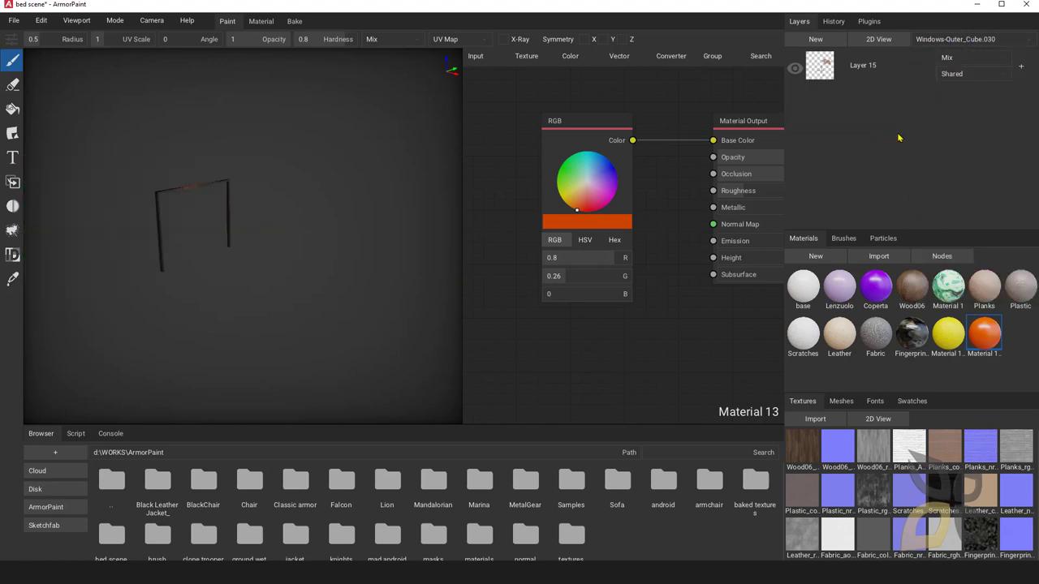
click(947, 39)
scroll(933, 101, up, 1)
click(942, 101)
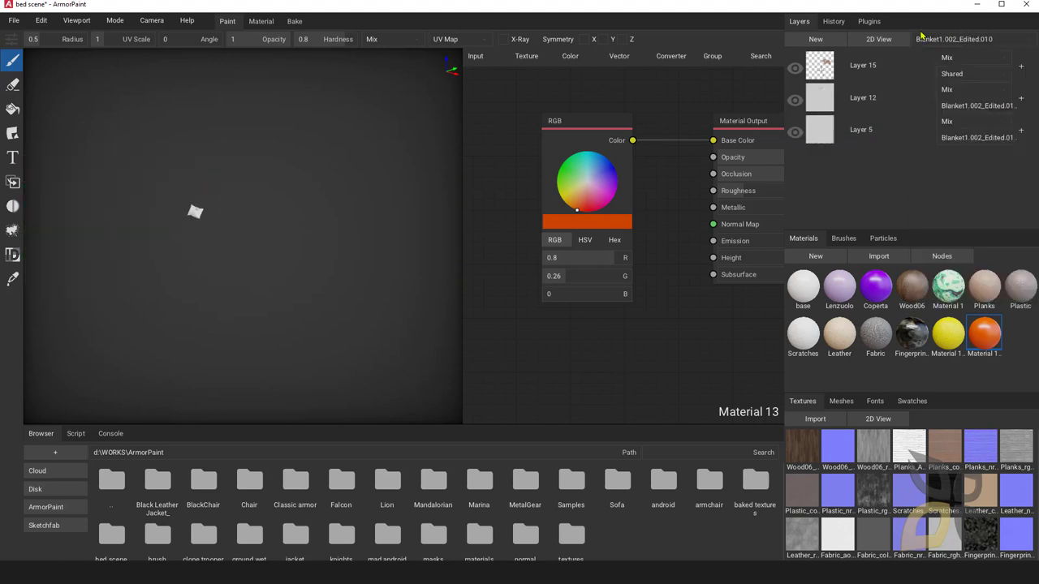
click(931, 38)
click(925, 88)
click(935, 41)
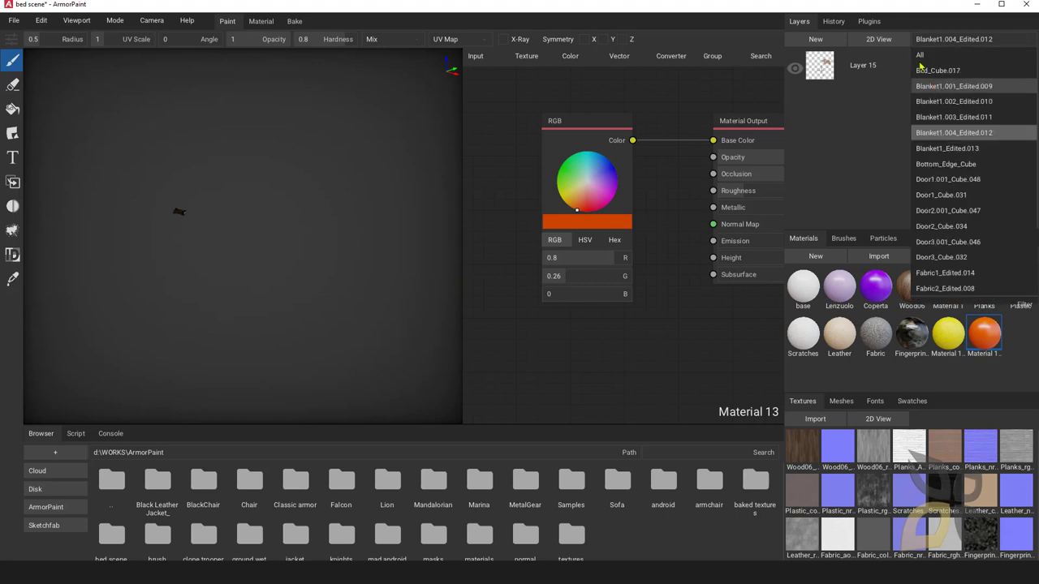
click(921, 71)
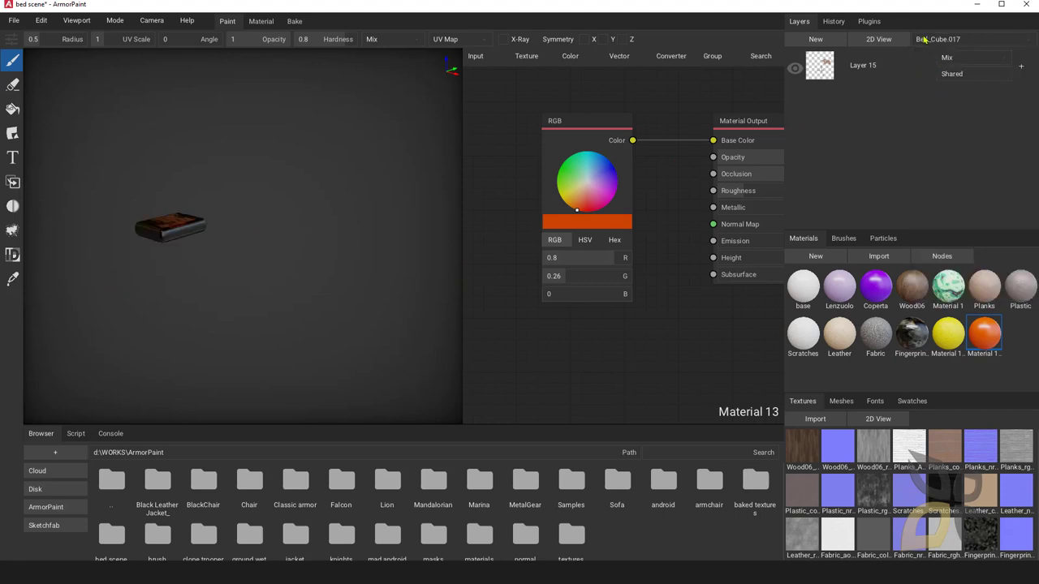
- Show all scene objects and layers again, and save the project
click(923, 39)
scroll(925, 73, up, 1)
click(922, 57)
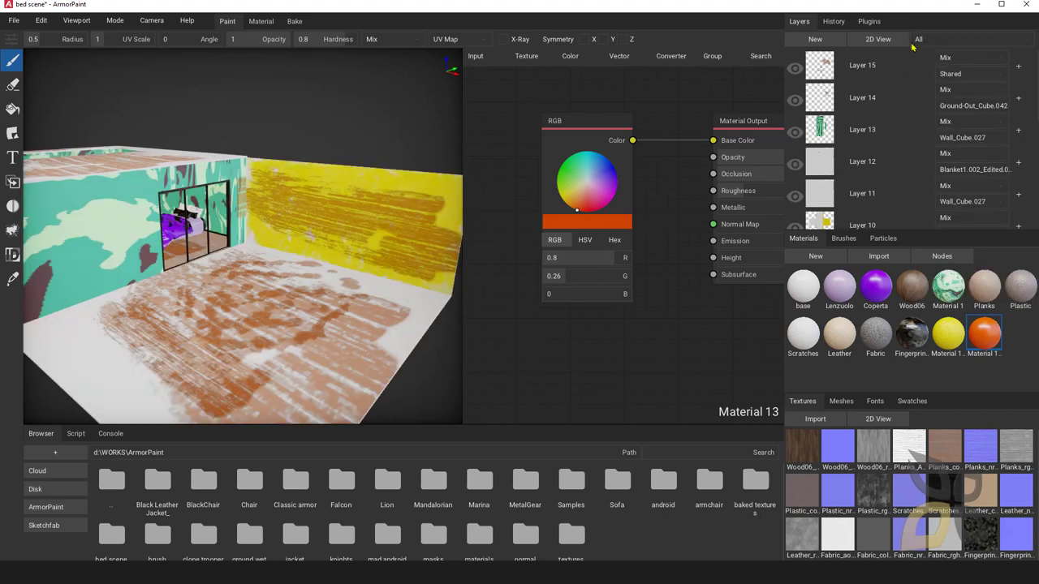
right_drag(229, 201, 327, 254)
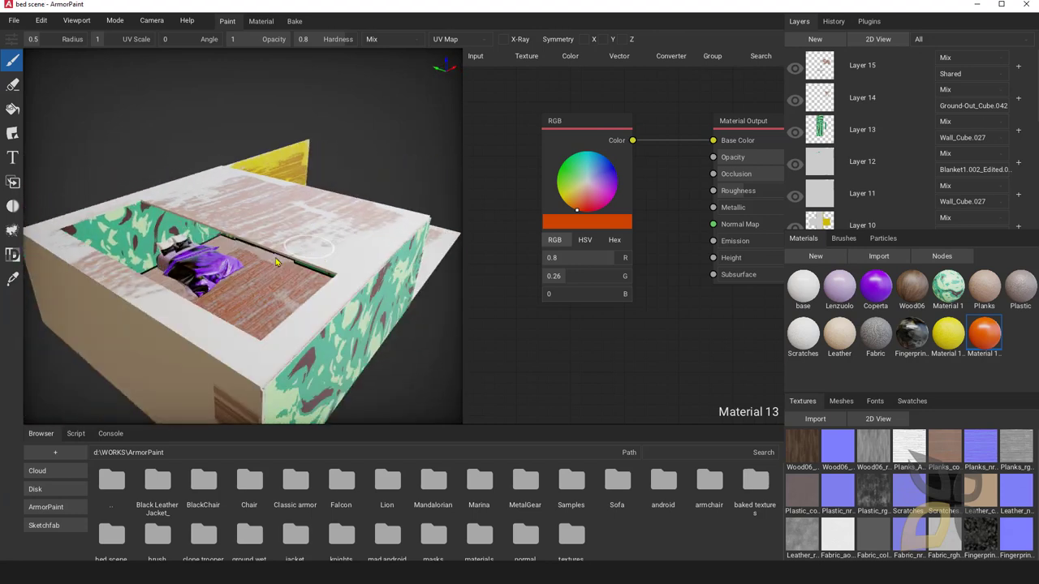
key(ctrl+s)
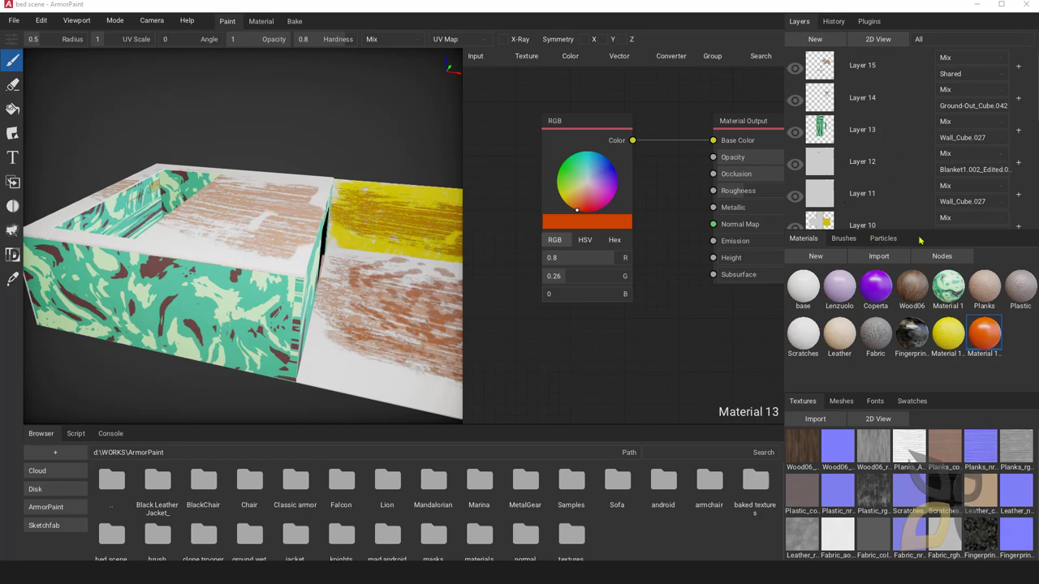
- Add a new shared layer above the others and fill the whole scene with the base material
click(815, 40)
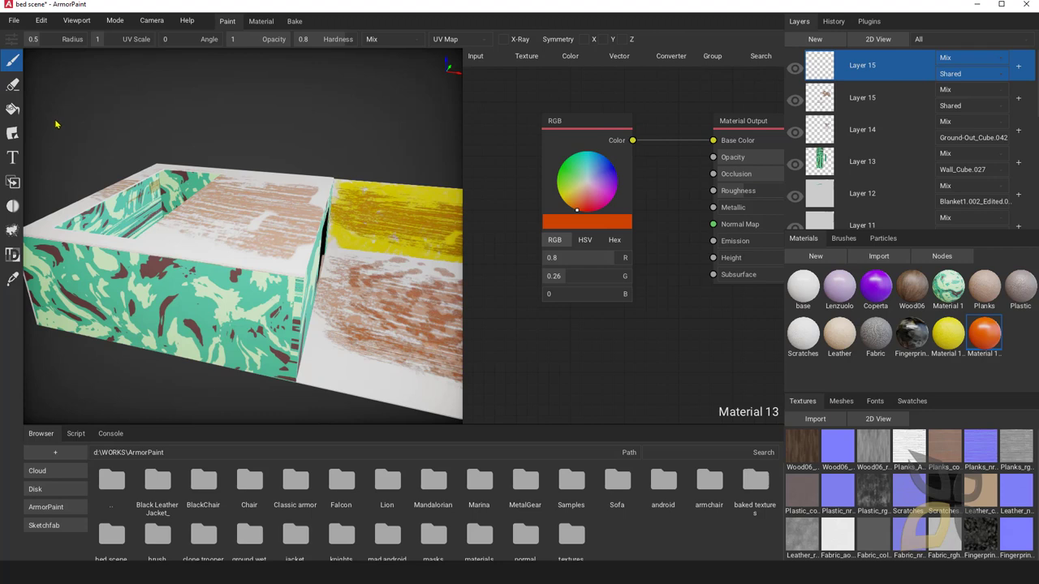
click(13, 109)
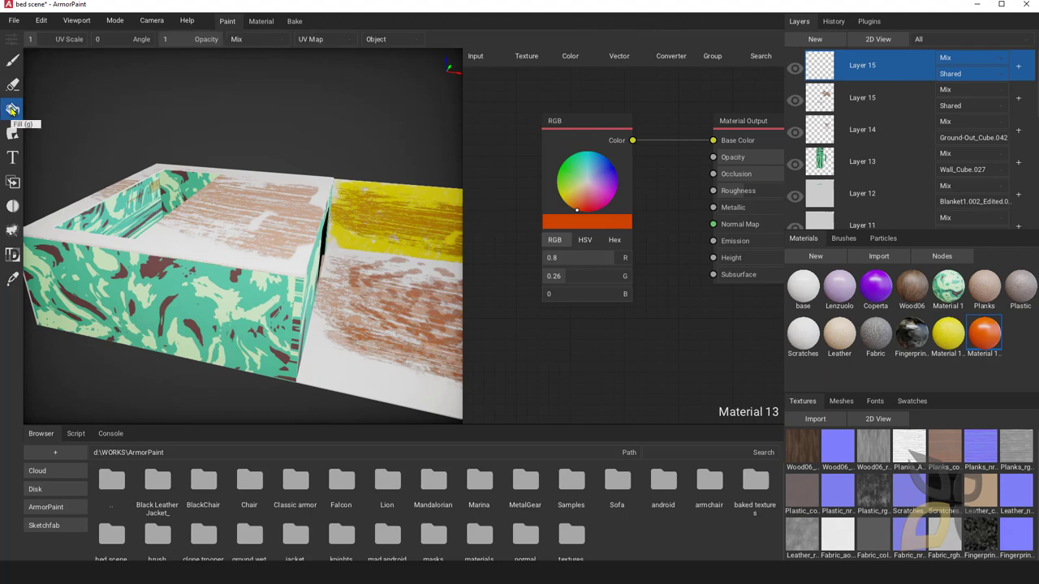
click(803, 288)
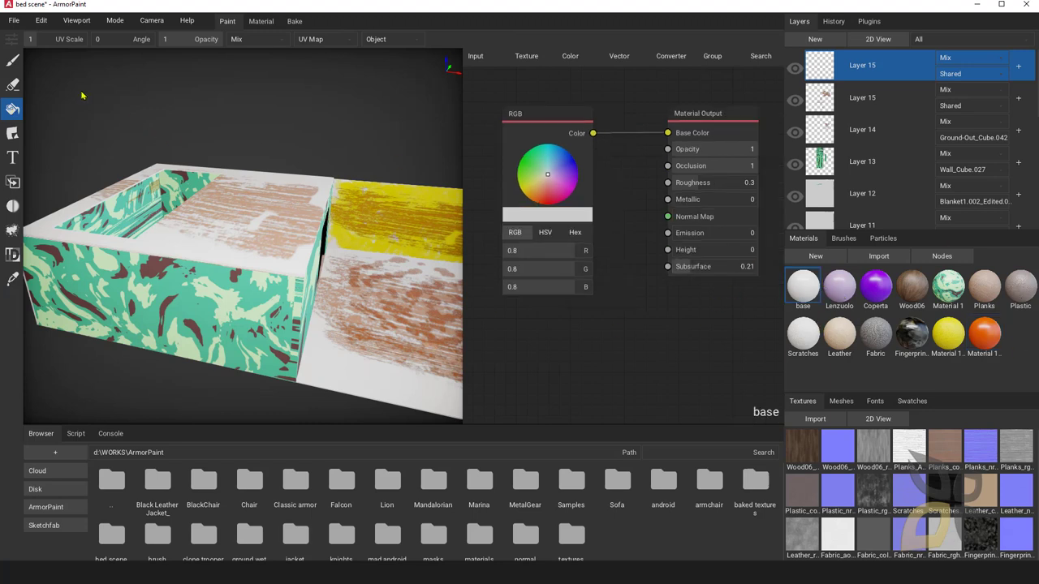
click(12, 108)
click(278, 256)
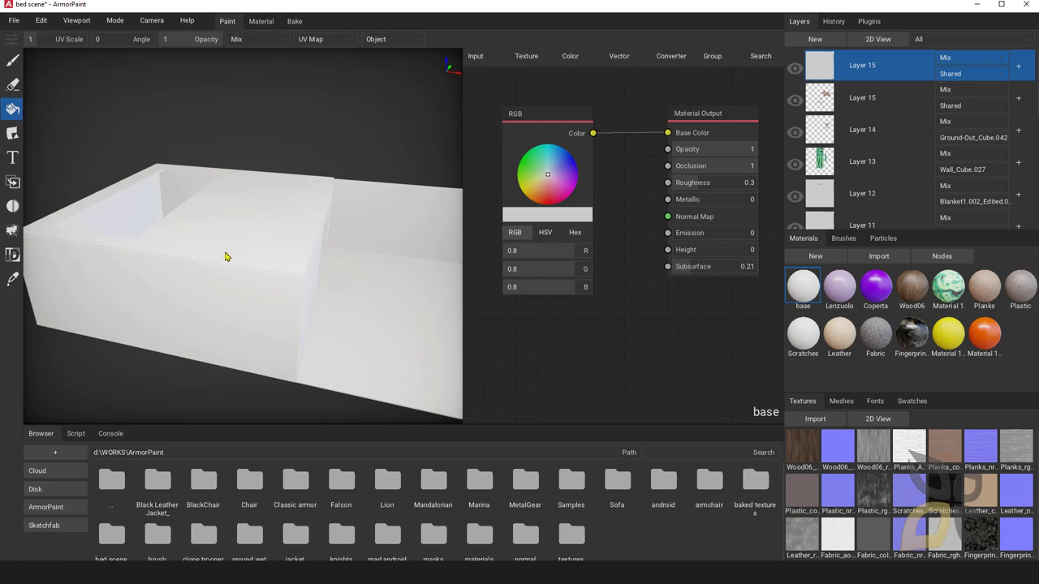
right_drag(225, 318, 648, 319)
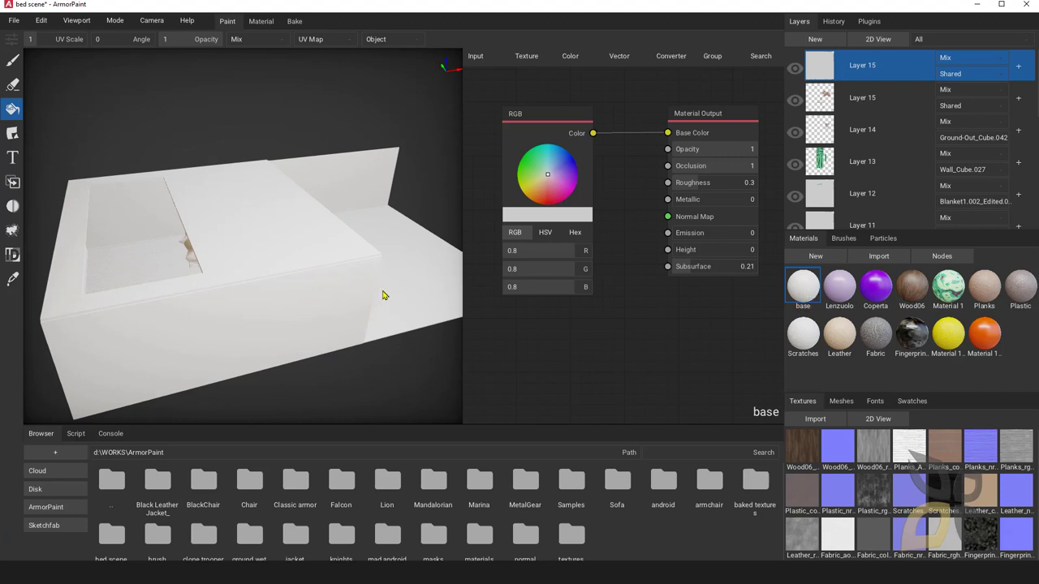
- Add another shared layer on top and brush the base material over the roof of the room
mouse_move(384, 295)
right_down()
mouse_move(297, 275)
mouse_move(398, 298)
right_up()
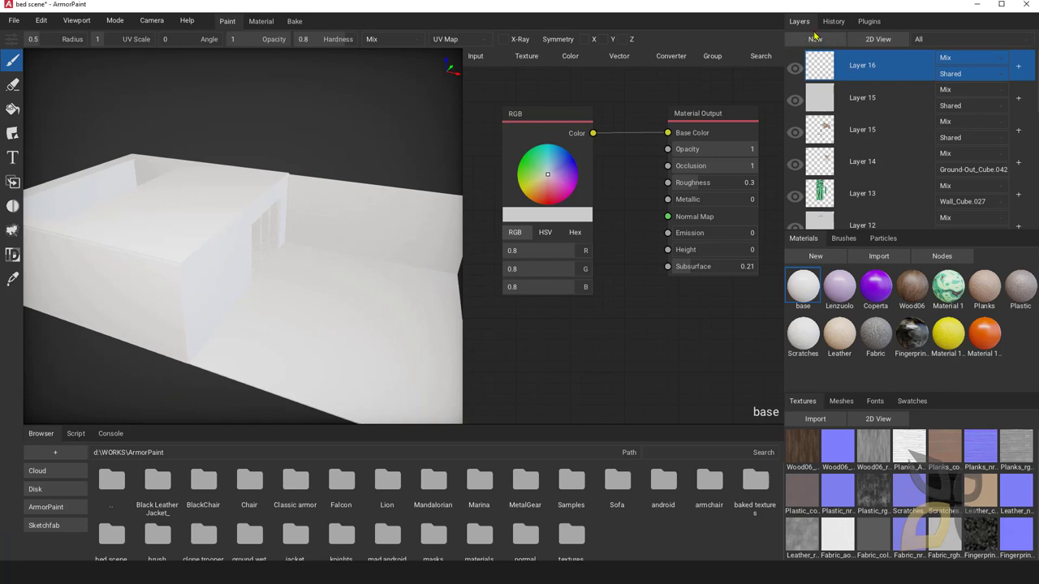
mouse_move(250, 241)
right_down()
mouse_move(215, 260)
mouse_move(251, 257)
mouse_move(223, 251)
mouse_move(213, 254)
mouse_move(252, 260)
mouse_move(237, 246)
right_up()
mouse_move(241, 150)
mouse_down()
mouse_move(350, 250)
mouse_move(334, 267)
mouse_move(332, 231)
mouse_move(258, 211)
mouse_up()
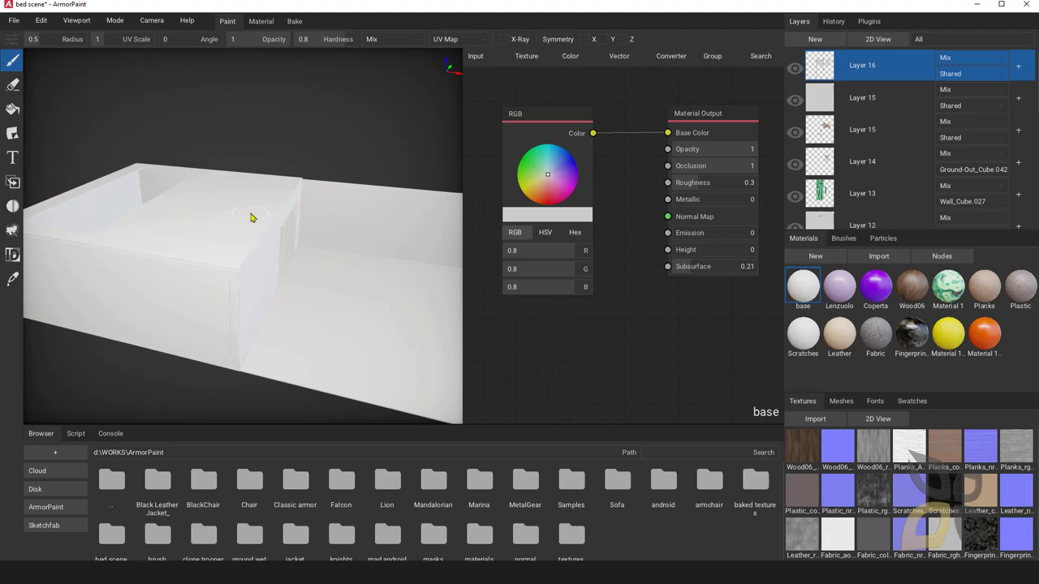
right_drag(267, 271, 167, 170)
right_drag(197, 270, 220, 238)
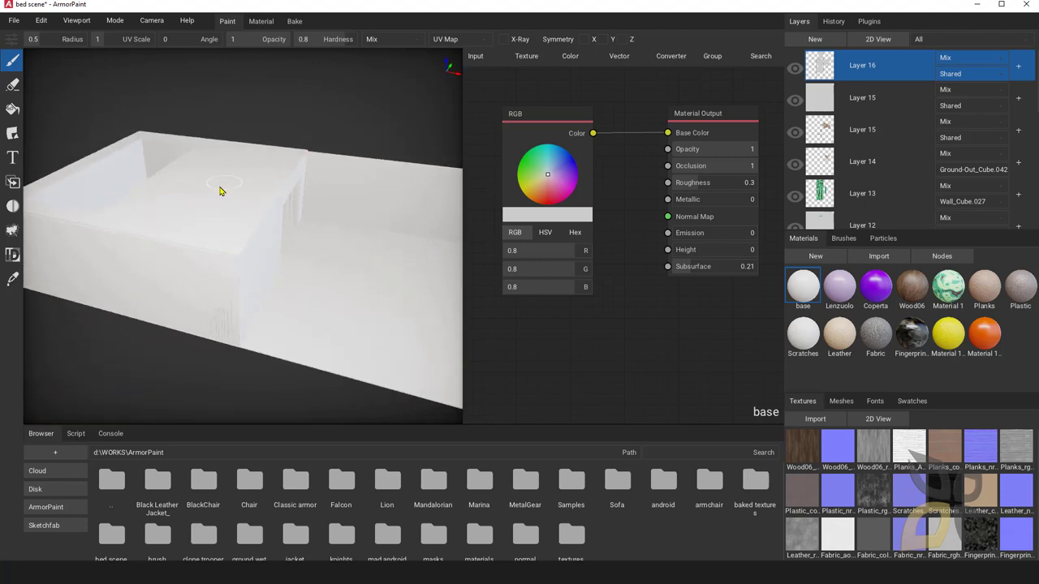
right_drag(311, 202, 633, 156)
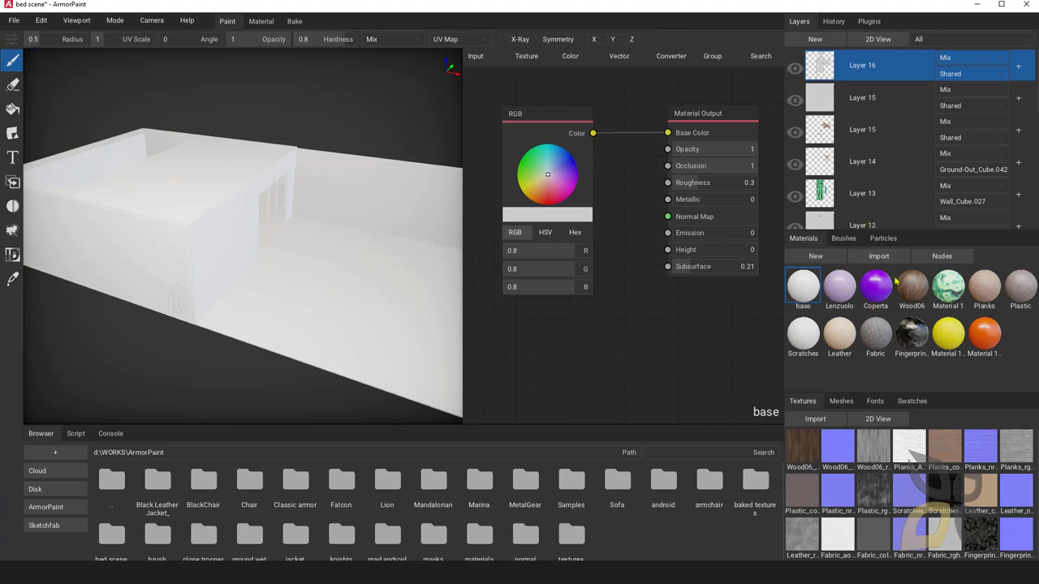
- Create a new material named Paint and set its base color to orange with RGB 0.8, 0.33, 0
click(814, 257)
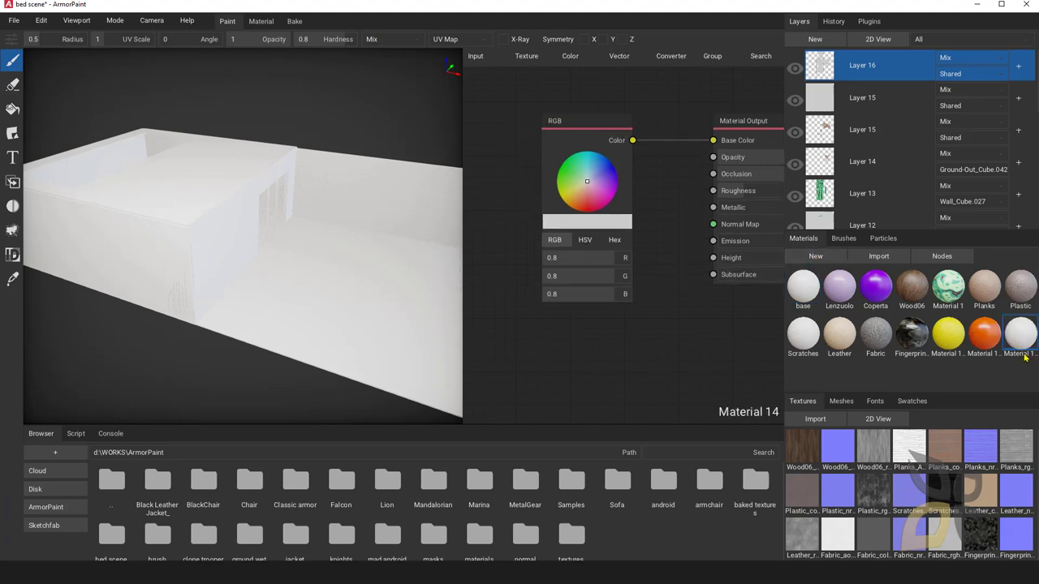
click(751, 413)
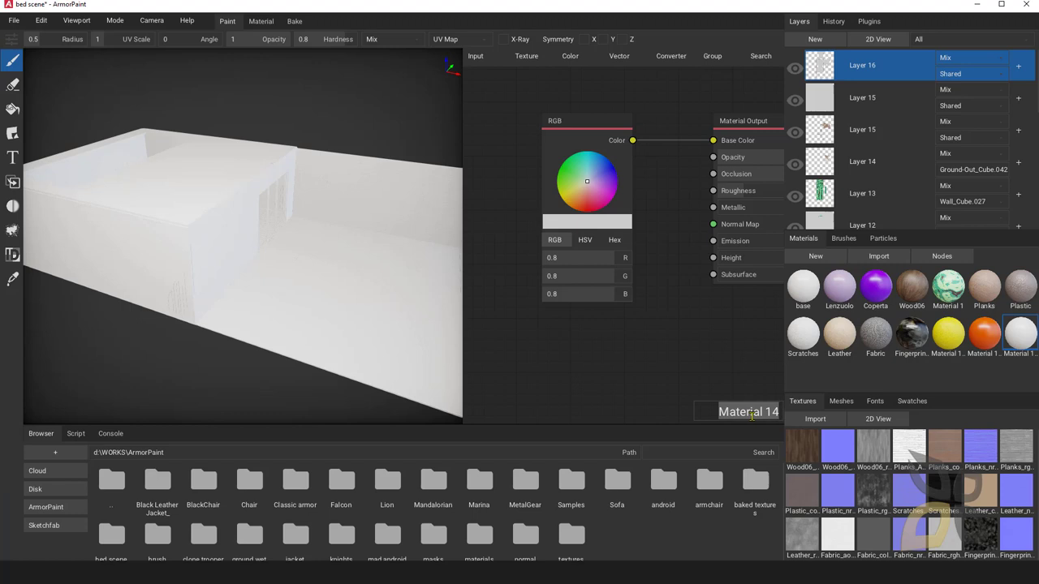
text(Paint)
key(Return)
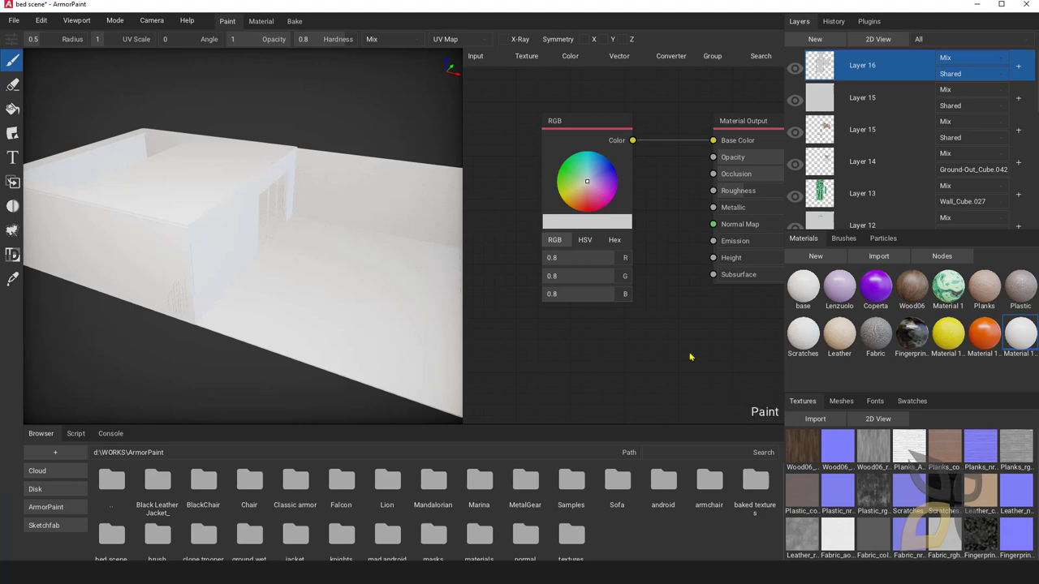
drag(587, 181, 574, 218)
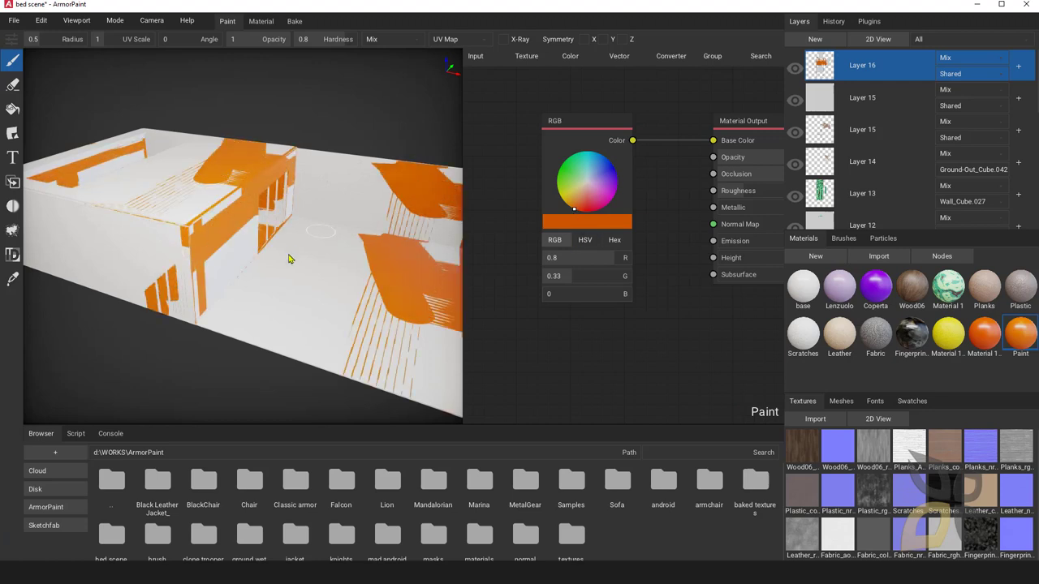
- Brush the orange Paint material over the roof, walls and ground on Layer 16, and save the project
right_drag(304, 308, 289, 310)
mouse_move(305, 208)
mouse_down()
mouse_move(302, 192)
mouse_move(348, 239)
mouse_move(278, 258)
mouse_up()
mouse_move(278, 258)
right_down()
mouse_move(253, 271)
mouse_move(242, 253)
right_up()
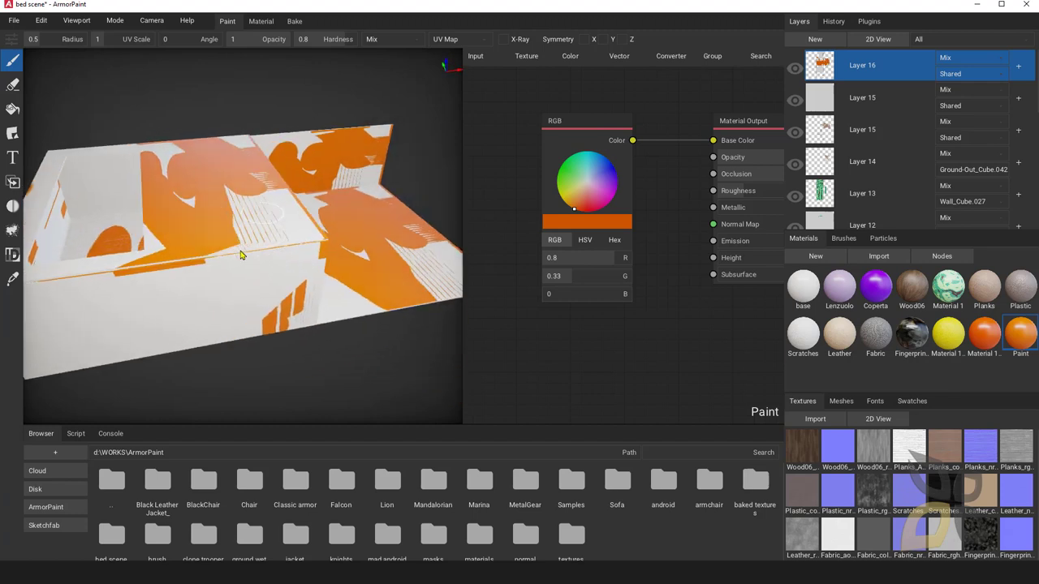
drag(241, 253, 183, 328)
mouse_move(163, 325)
right_down()
mouse_move(285, 353)
mouse_move(352, 284)
right_up()
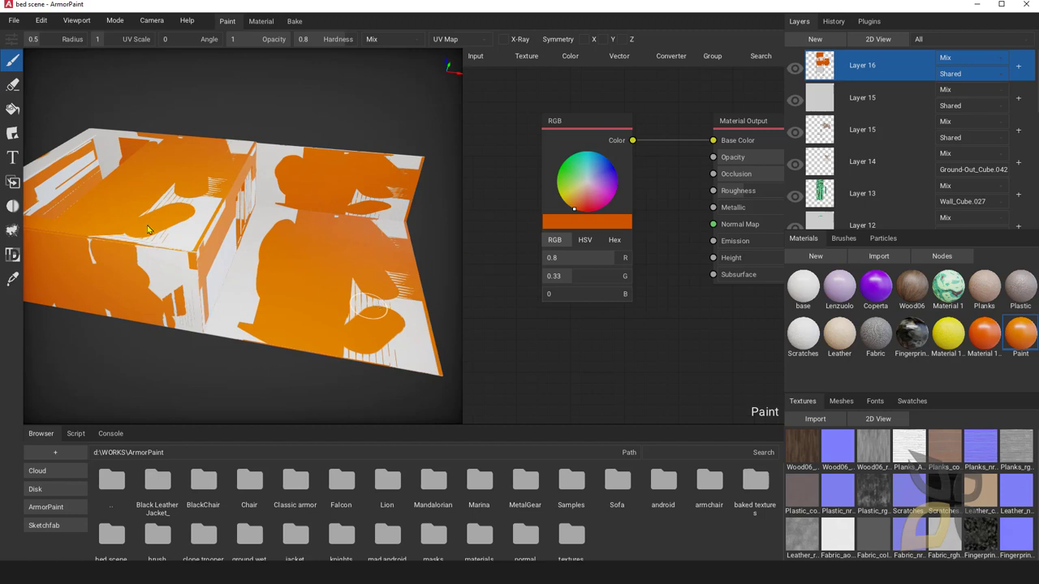
key(ctrl+s)
right_drag(244, 294, 268, 293)
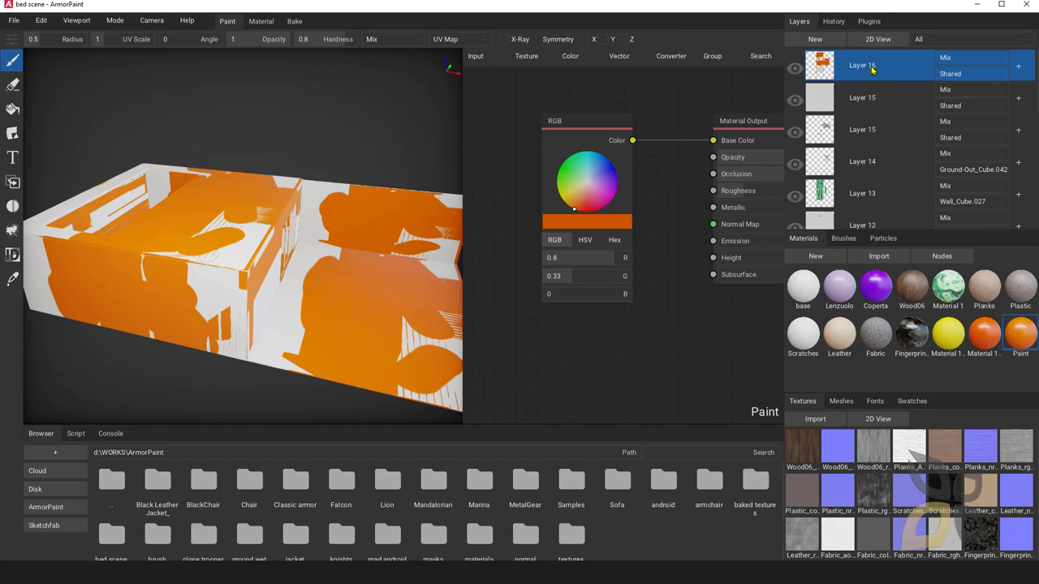
- Restrict Layer 16 from all shared objects to the outer wall object Wall-Out.001_Cube.044
click(955, 76)
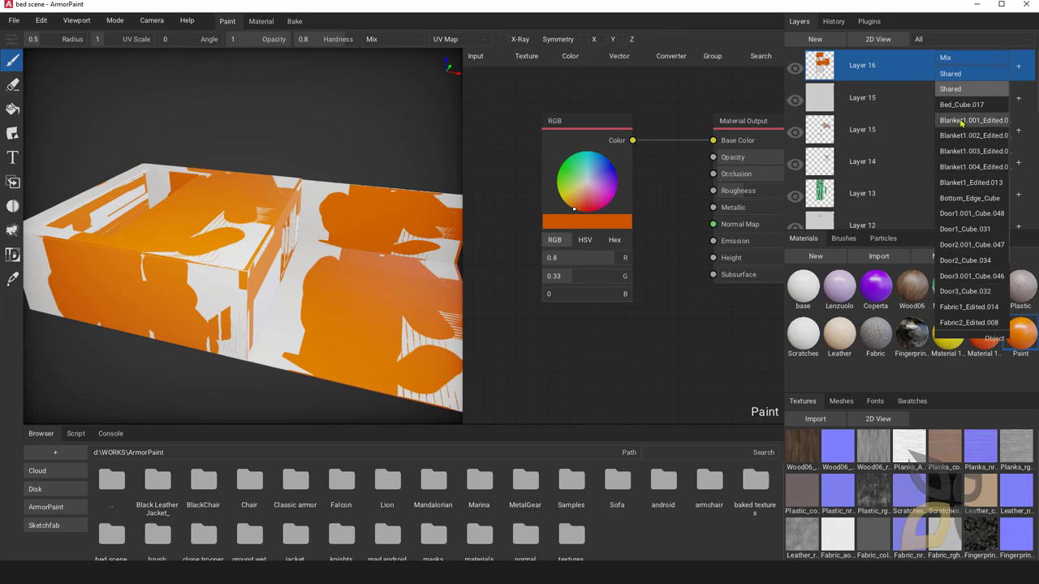
scroll(970, 178, down, 3)
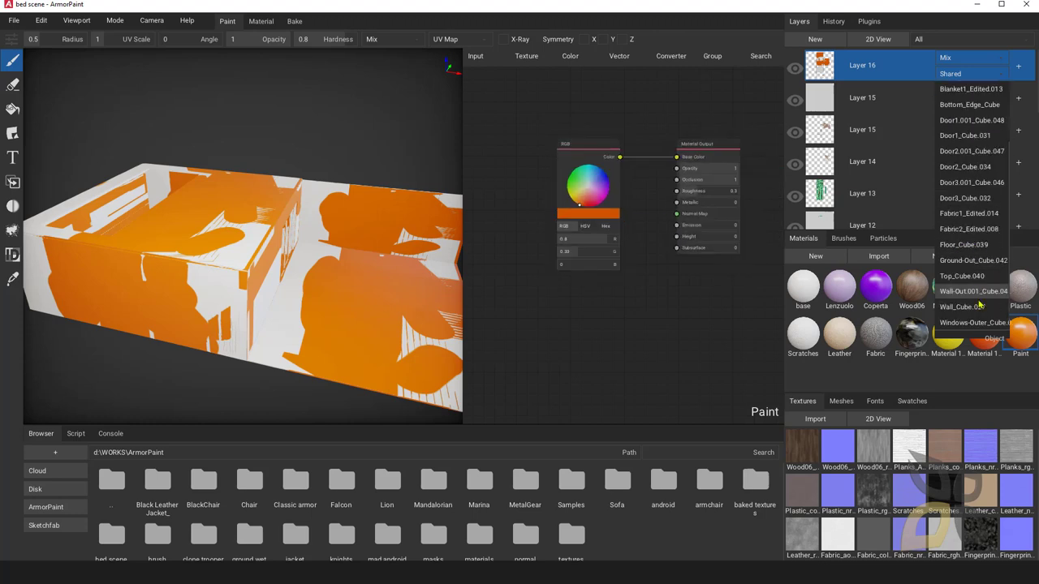
click(973, 290)
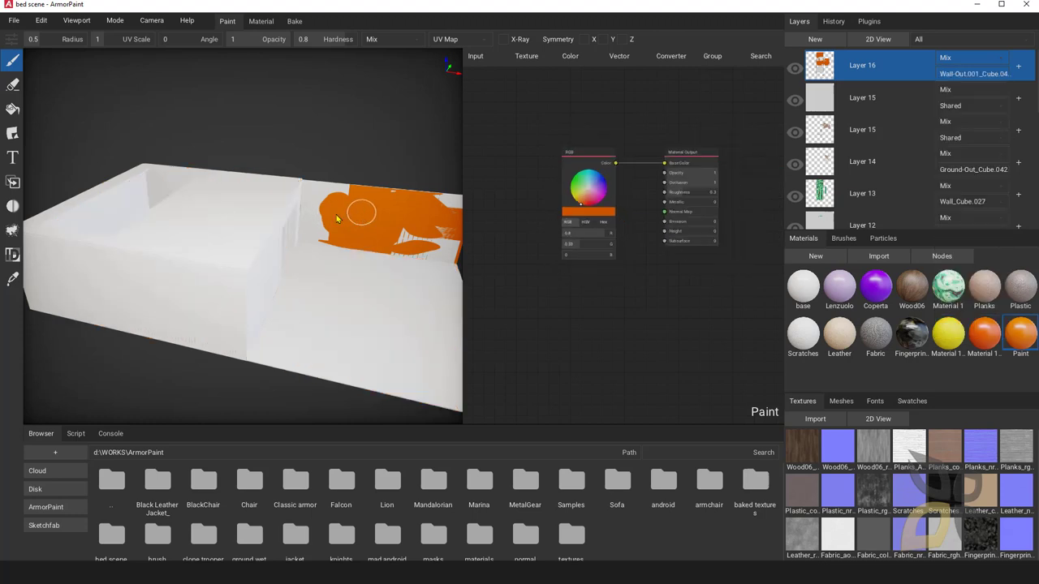
- Brush the orange Paint material over the whole outer wall on Layer 16
middle_drag(337, 281, 311, 295)
mouse_move(310, 295)
right_down()
mouse_move(290, 284)
mouse_move(334, 294)
mouse_move(365, 282)
mouse_move(308, 294)
mouse_move(324, 278)
mouse_move(254, 136)
right_up()
scroll(376, 293, up, 2)
mouse_move(254, 137)
mouse_down()
mouse_move(387, 158)
mouse_move(157, 132)
mouse_move(404, 204)
mouse_move(391, 249)
mouse_move(167, 227)
mouse_move(430, 278)
mouse_move(146, 190)
mouse_move(135, 244)
mouse_move(200, 232)
mouse_up()
scroll(349, 189, up, 8)
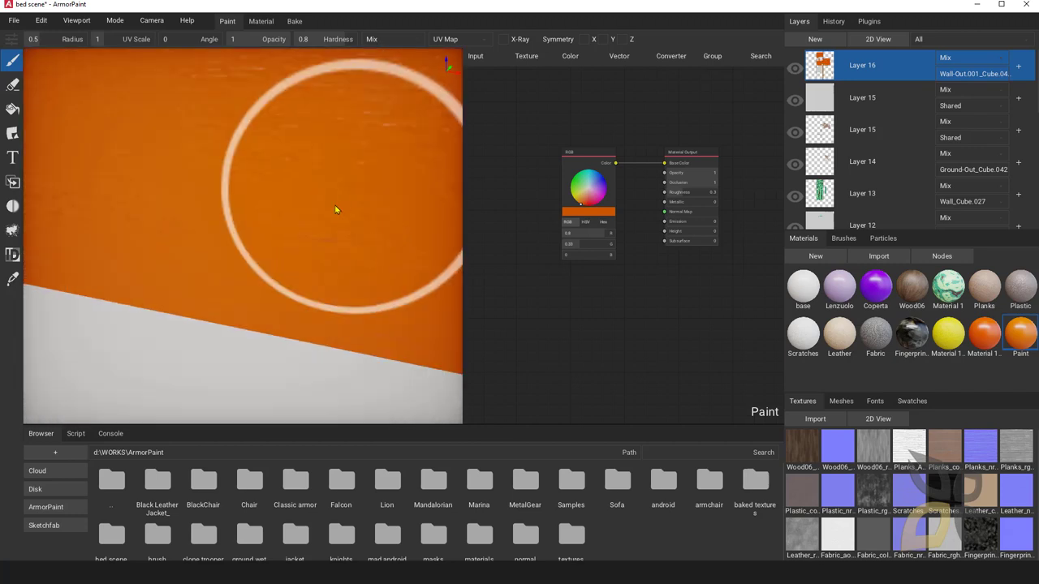
scroll(288, 225, down, 6)
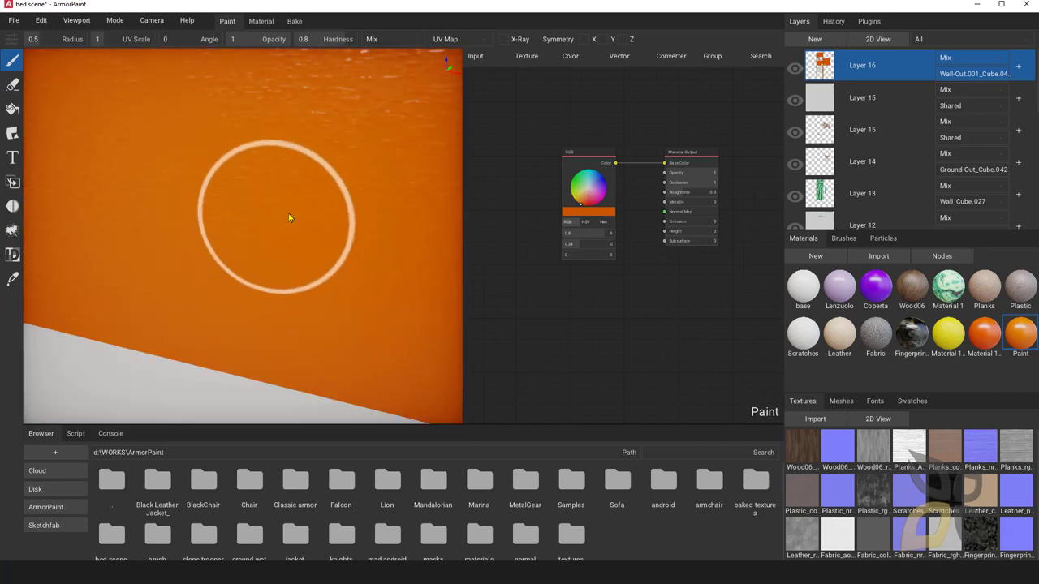
right_drag(284, 213, 358, 171)
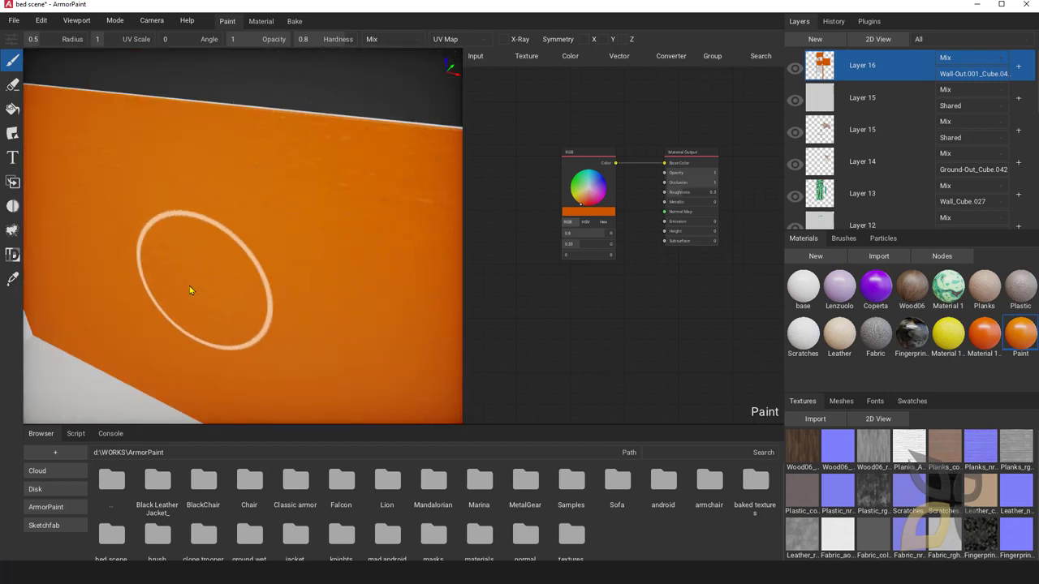
scroll(302, 251, down, 6)
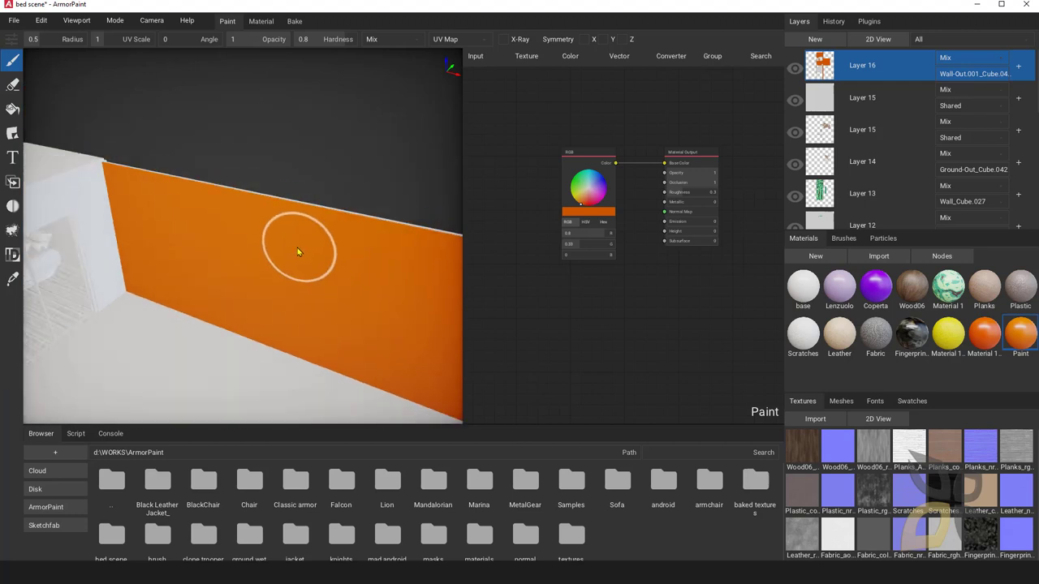
scroll(279, 246, down, 2)
middle_drag(238, 327, 237, 290)
click(372, 220)
mouse_move(237, 295)
right_down()
mouse_move(283, 289)
mouse_move(229, 283)
mouse_move(298, 182)
mouse_move(260, 257)
mouse_move(236, 258)
right_up()
- Erase irregular patches of the orange paint along the upper edge and sides of the outer wall on Layer 16
click(13, 85)
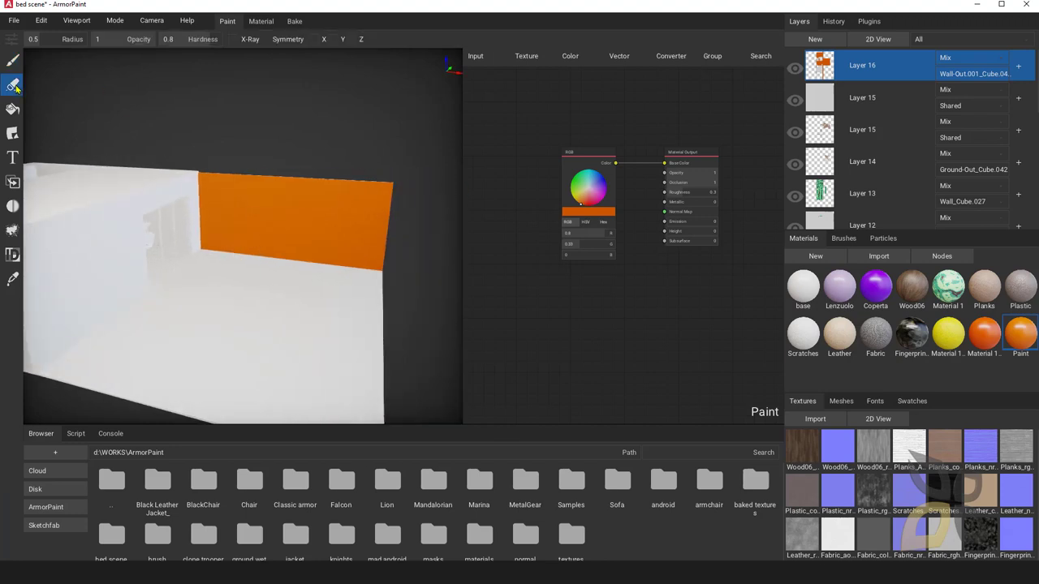
mouse_move(259, 217)
mouse_down()
mouse_move(304, 178)
mouse_move(364, 183)
mouse_move(369, 255)
mouse_move(231, 276)
mouse_move(194, 183)
mouse_move(246, 177)
mouse_up()
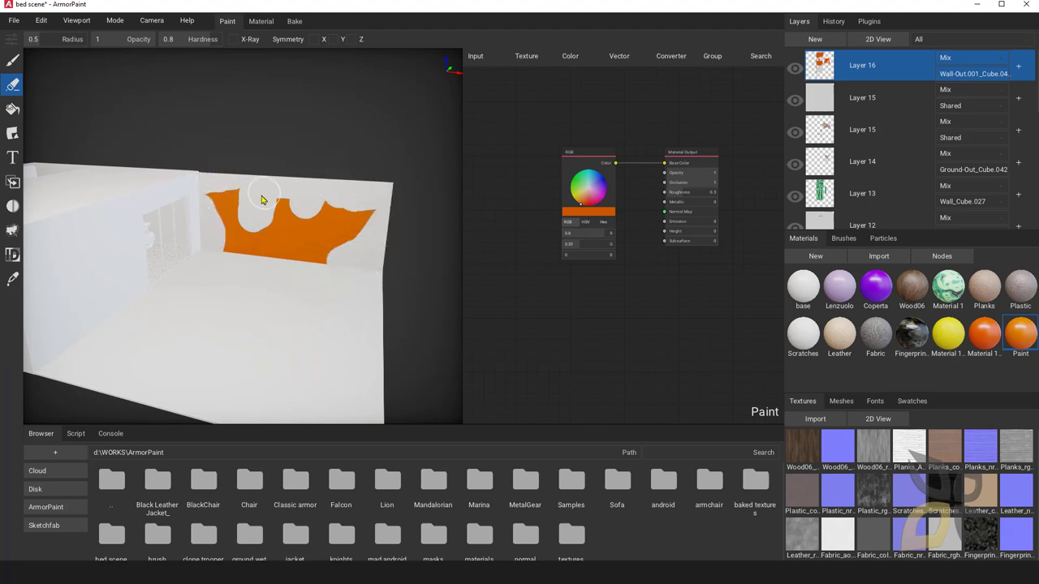
scroll(264, 223, up, 3)
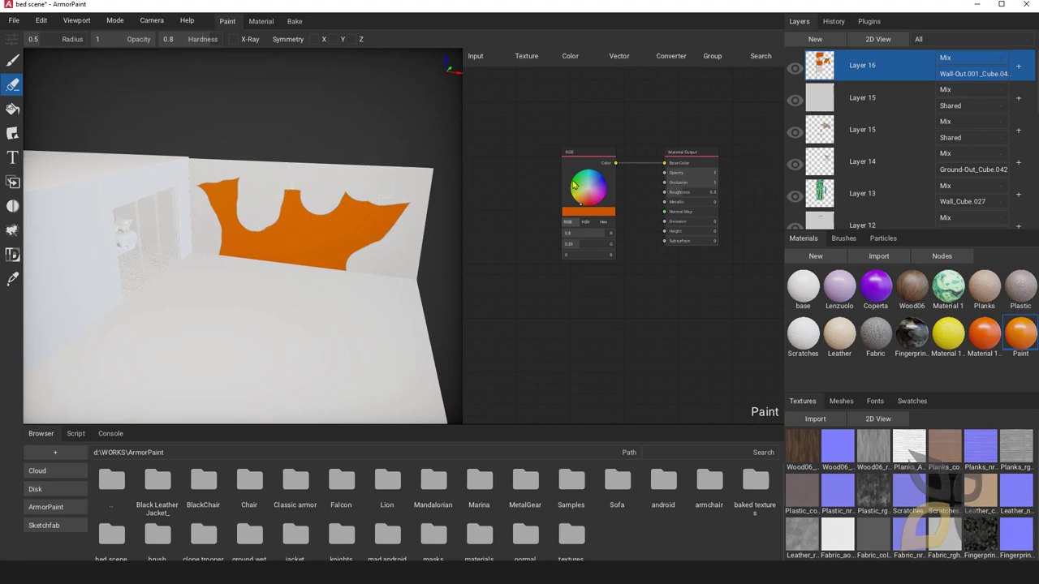
mouse_move(287, 179)
mouse_down()
mouse_move(258, 213)
mouse_move(251, 183)
mouse_up()
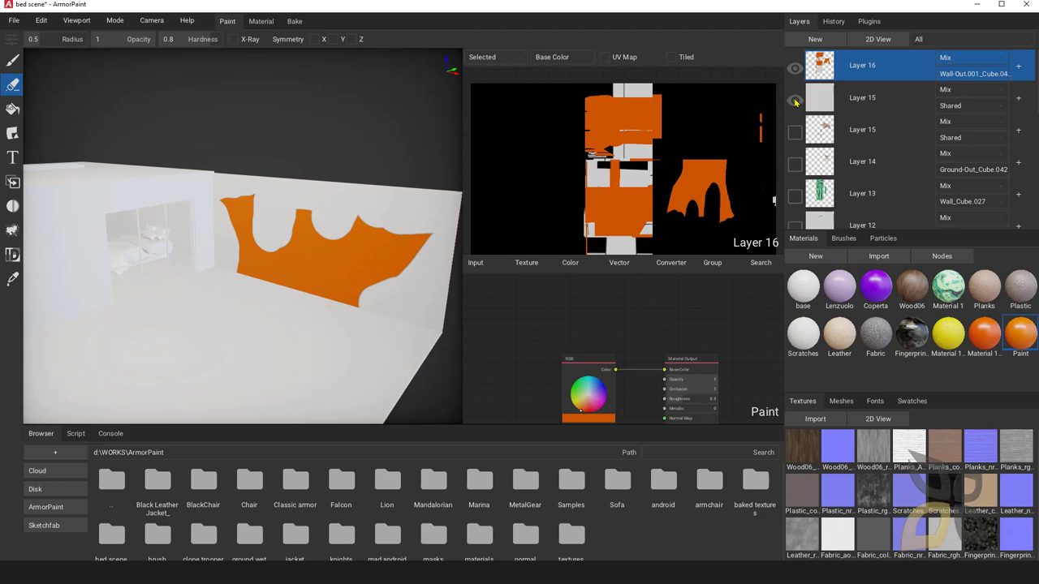
- Hide the upper shared Layer 15 to compare the scene without its white base, and show it again
click(795, 101)
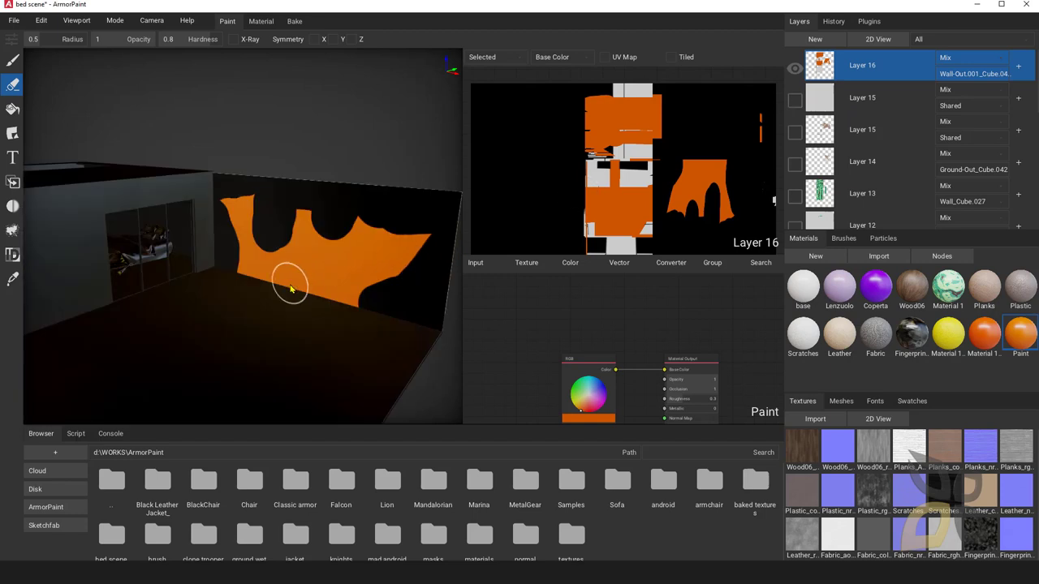
mouse_move(290, 288)
right_down()
mouse_move(262, 297)
mouse_move(315, 303)
mouse_move(276, 290)
right_up()
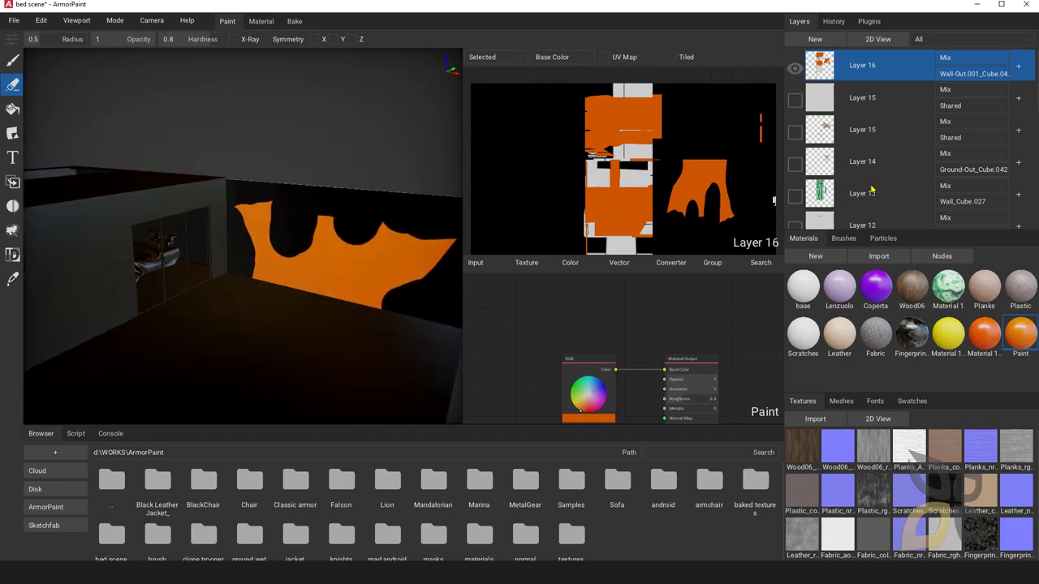
click(795, 99)
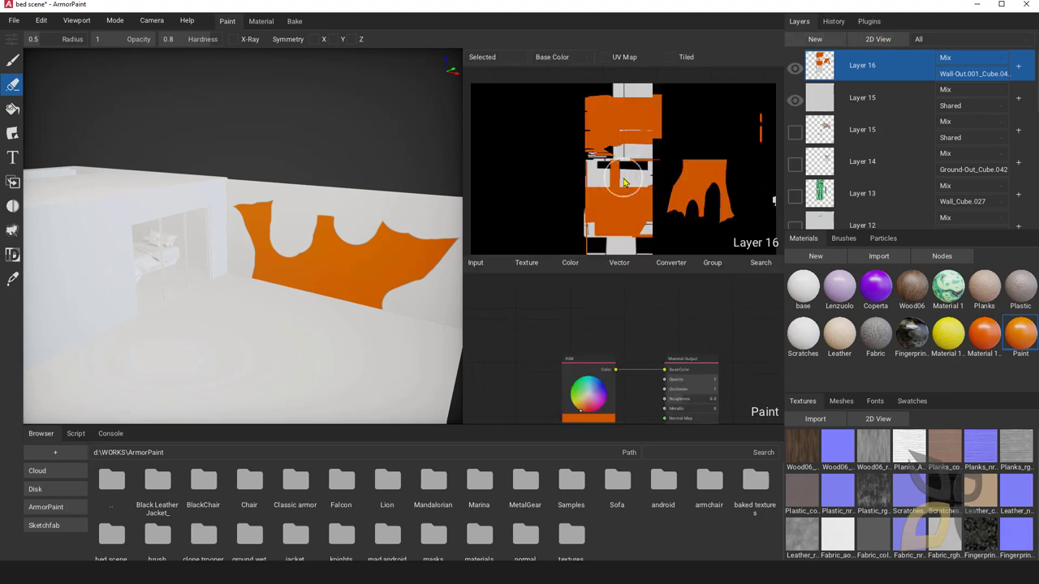
- Overlay the UV map on Layer 16's texture in the 2D view and frame the whole layout
click(604, 58)
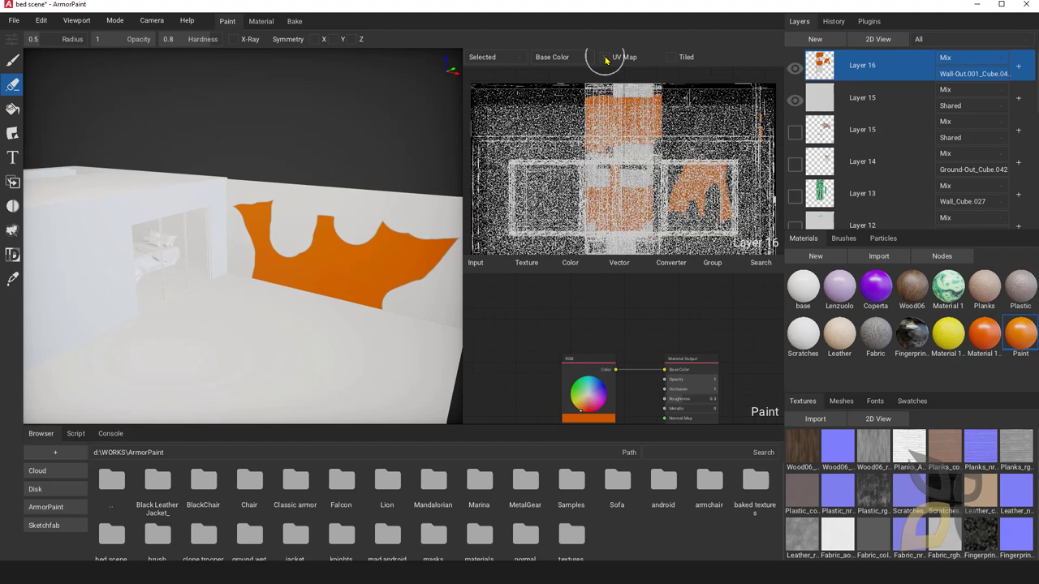
scroll(601, 174, down, 4)
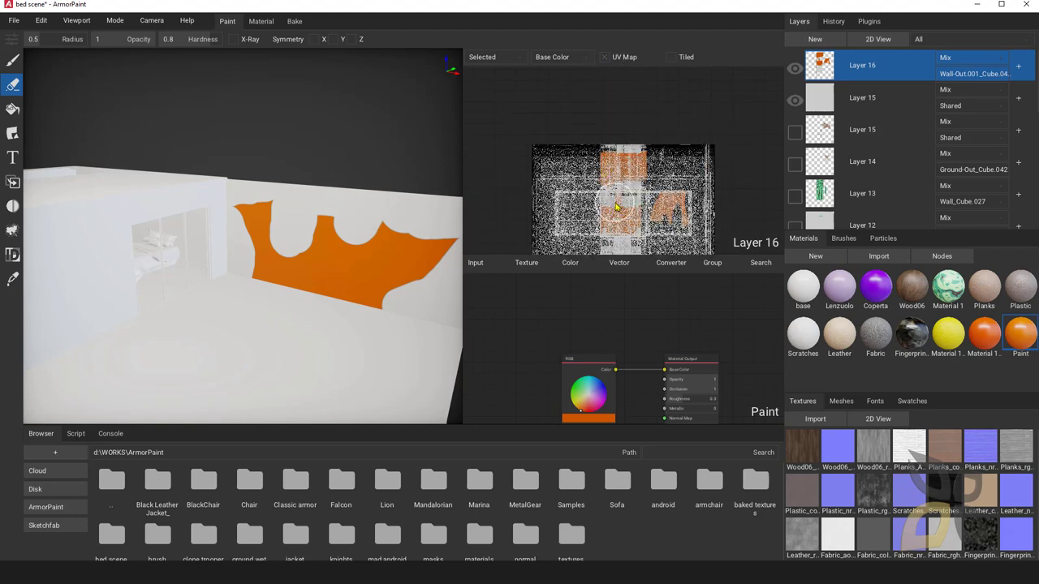
middle_drag(611, 237, 619, 165)
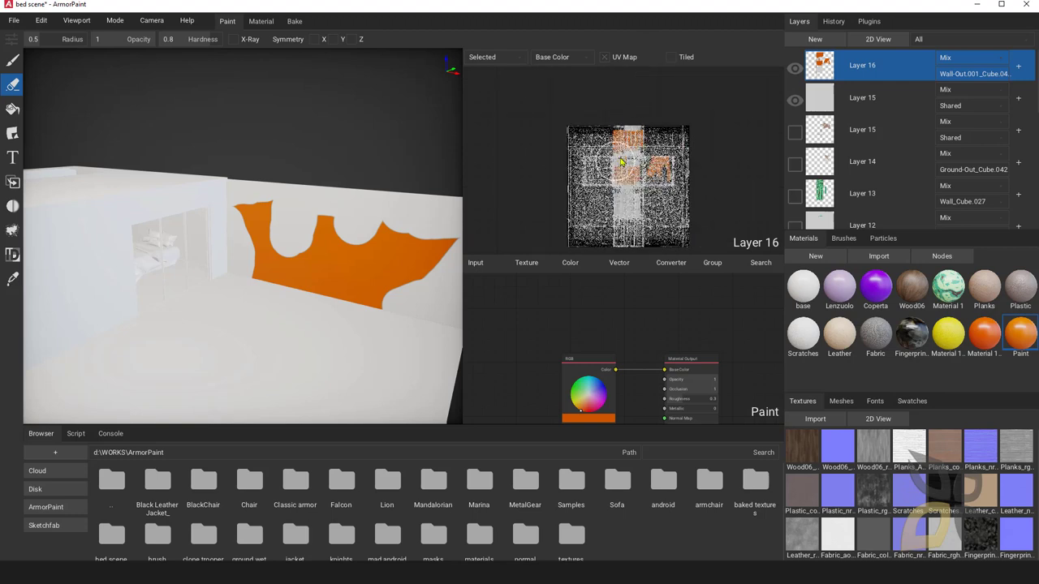
scroll(649, 134, down, 2)
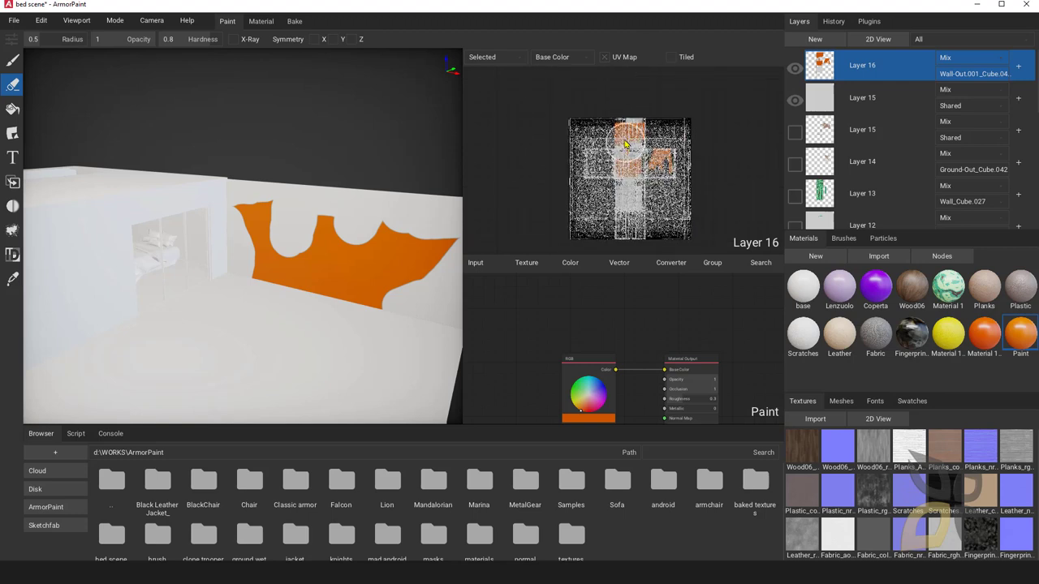
- Isolate the object Wall-Out.001_Cube.044 with its layers, save the project, and examine the wall's UV layout
click(924, 41)
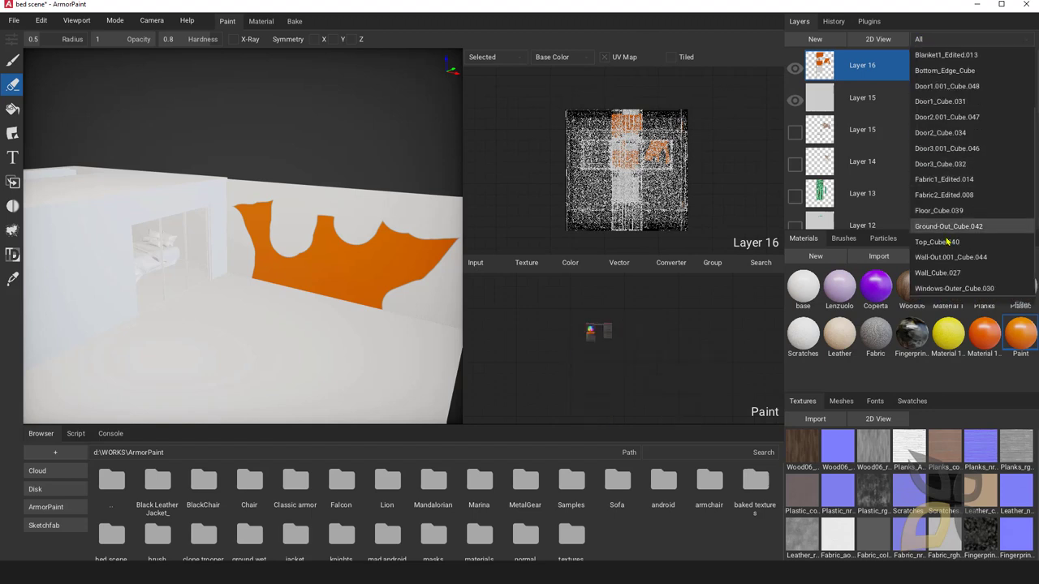
click(950, 257)
mouse_move(239, 273)
right_down()
mouse_move(276, 277)
mouse_move(244, 267)
right_up()
scroll(613, 184, up, 3)
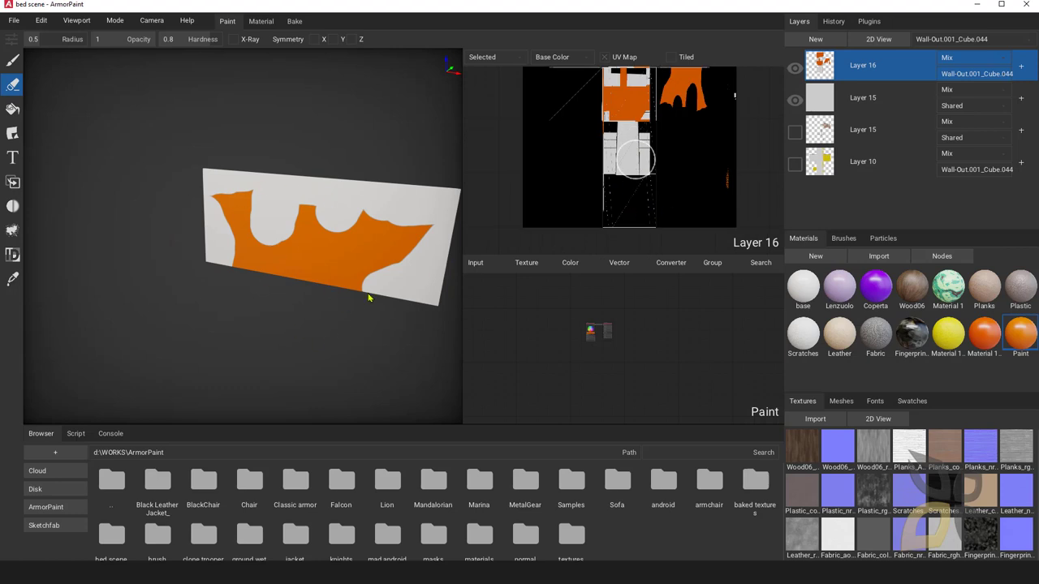
key(ctrl+s)
scroll(594, 189, up, 3)
scroll(568, 162, up, 3)
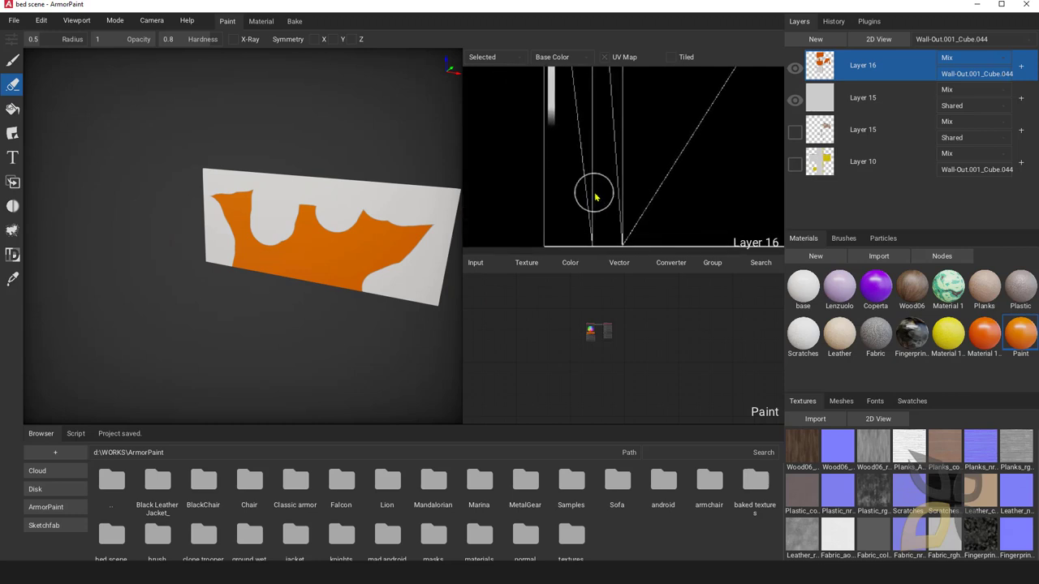
scroll(594, 196, down, 1)
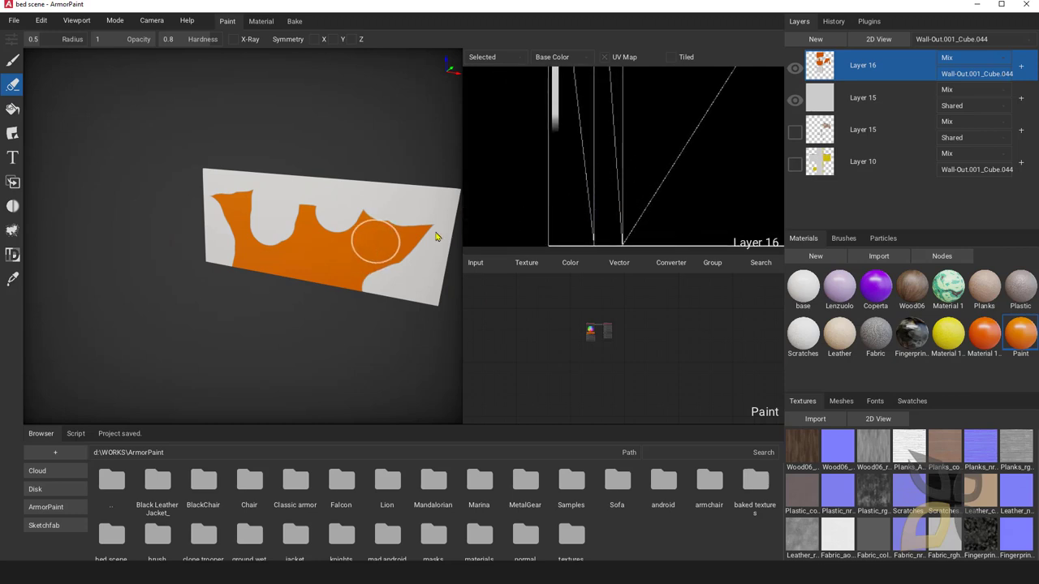
scroll(625, 182, down, 3)
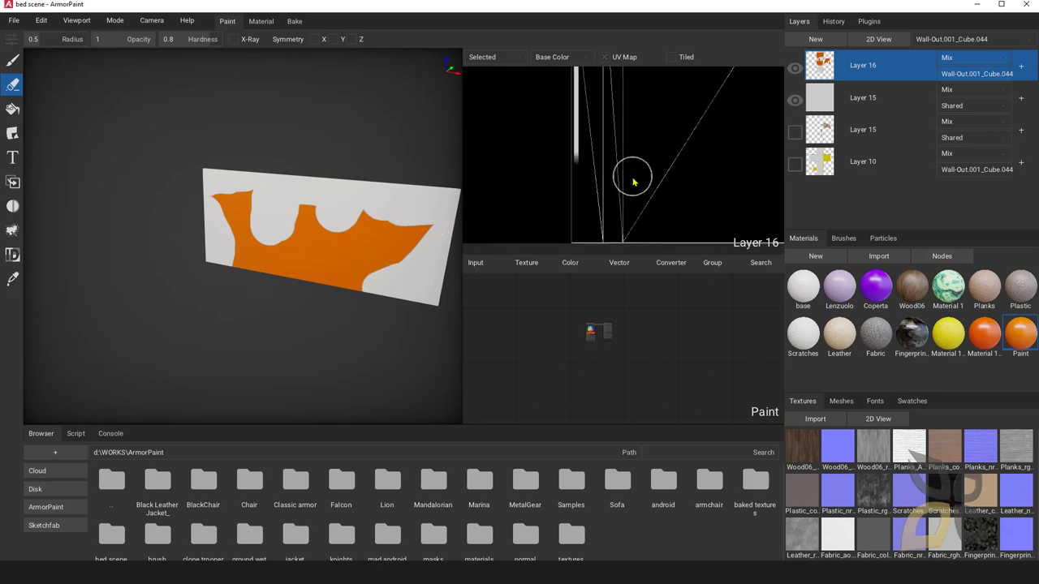
scroll(633, 180, down, 3)
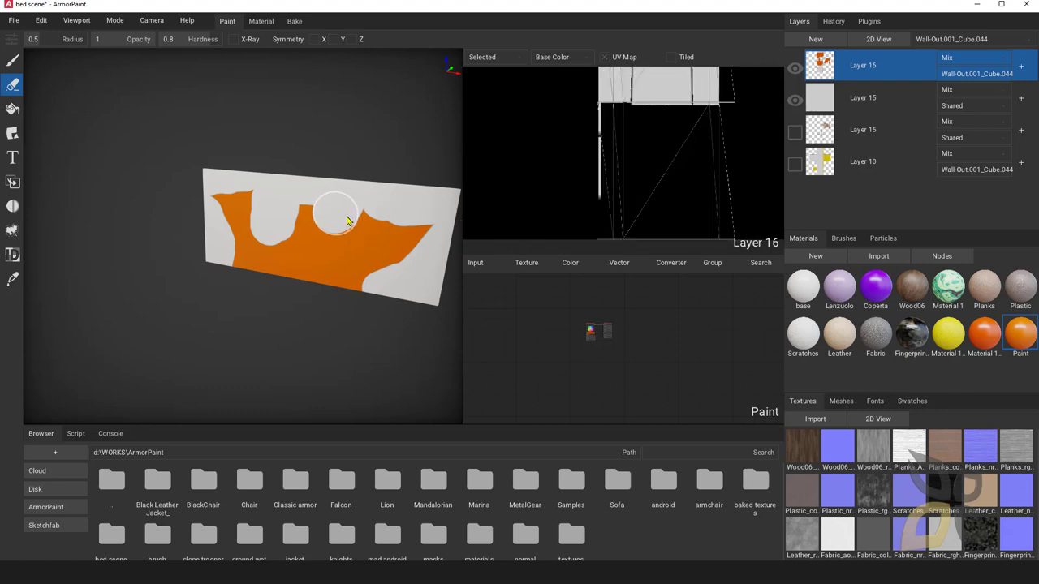
- Erase a little more orange from the isolated wall and brush one round dab of Paint near its upper middle
drag(346, 220, 341, 212)
key(b)
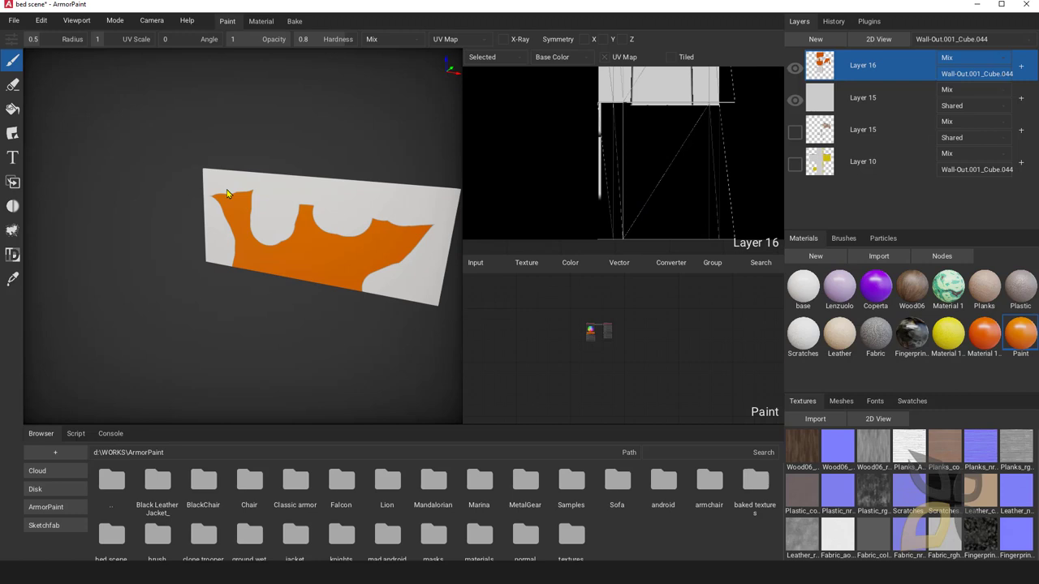
click(331, 213)
scroll(329, 219, down, 3)
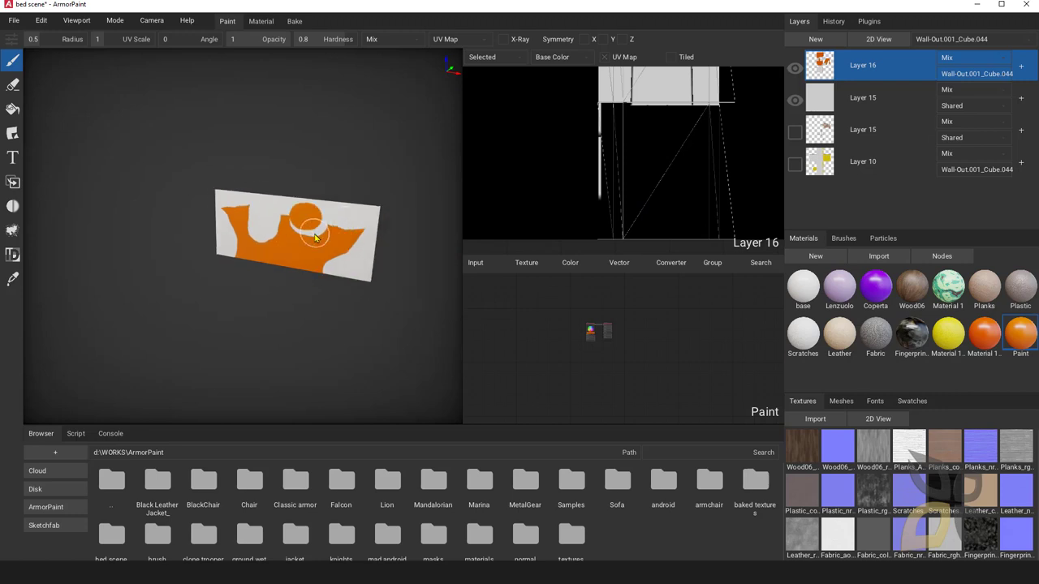
scroll(314, 236, down, 6)
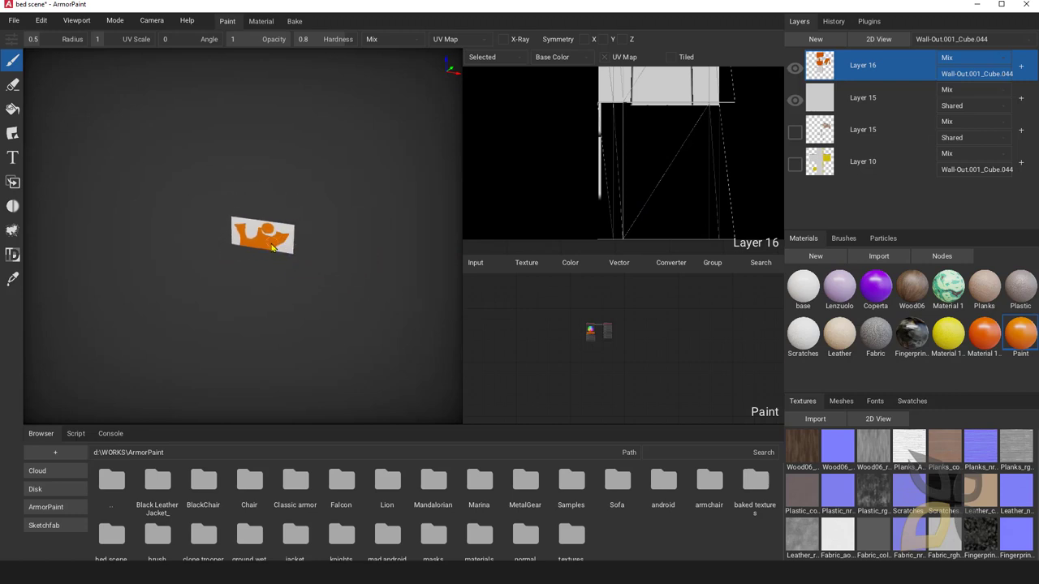
scroll(268, 246, down, 2)
scroll(254, 237, up, 4)
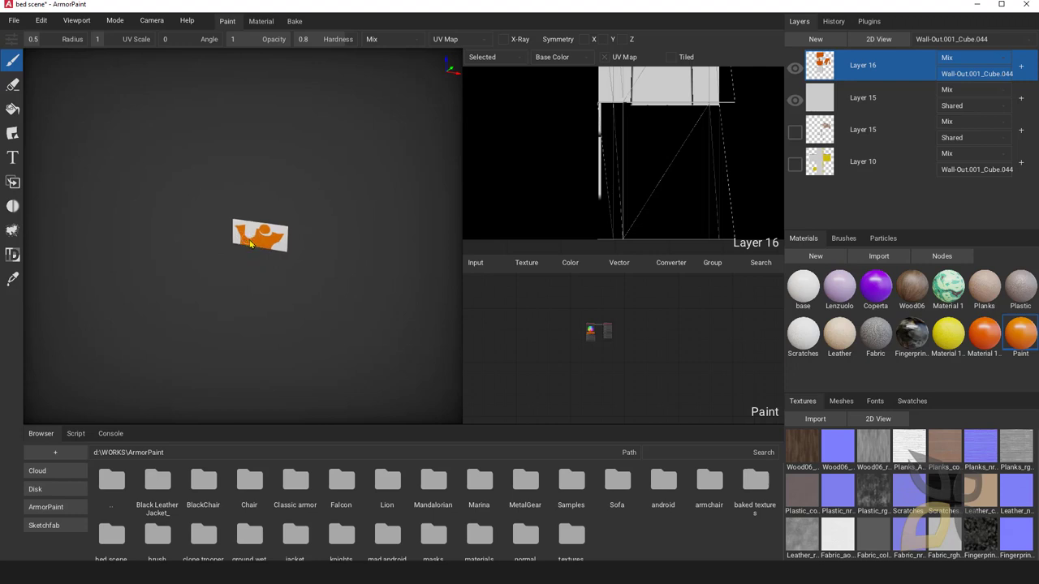
scroll(252, 245, up, 10)
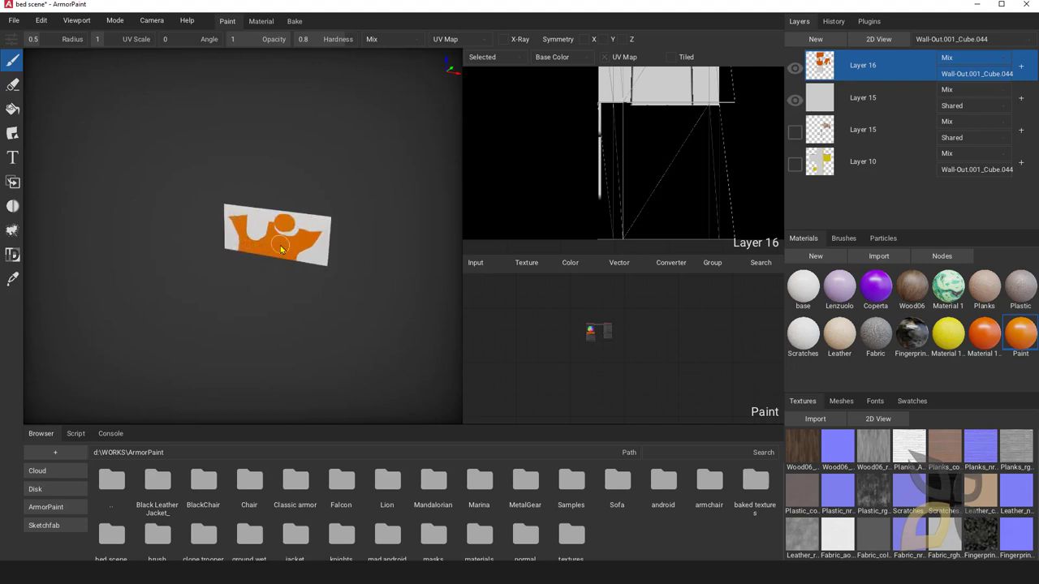
middle_drag(314, 245, 300, 245)
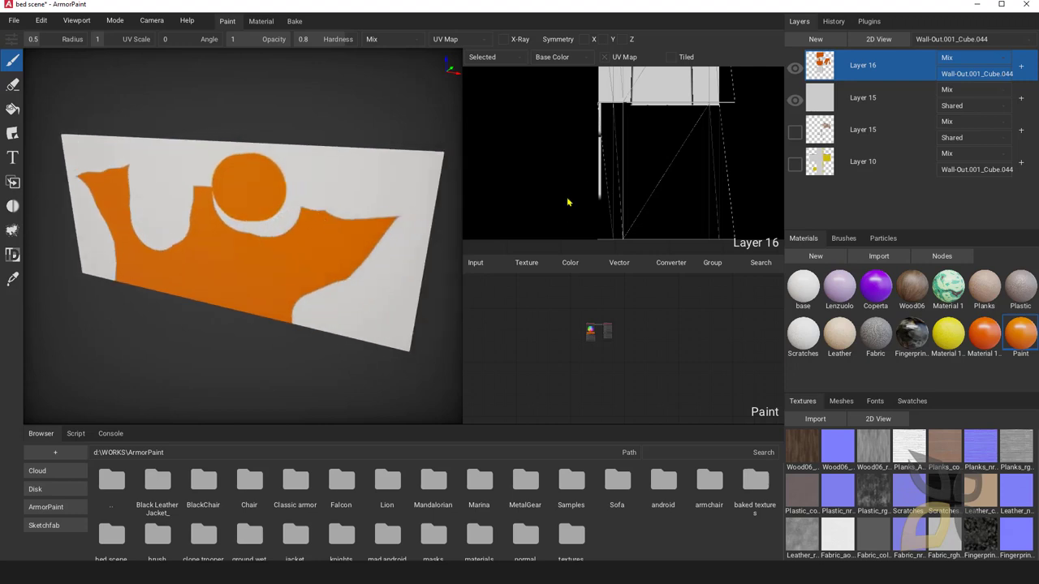
- Try to brush the orange Paint material directly over the UV layout of Layer 16 in the 2D view
scroll(645, 196, down, 11)
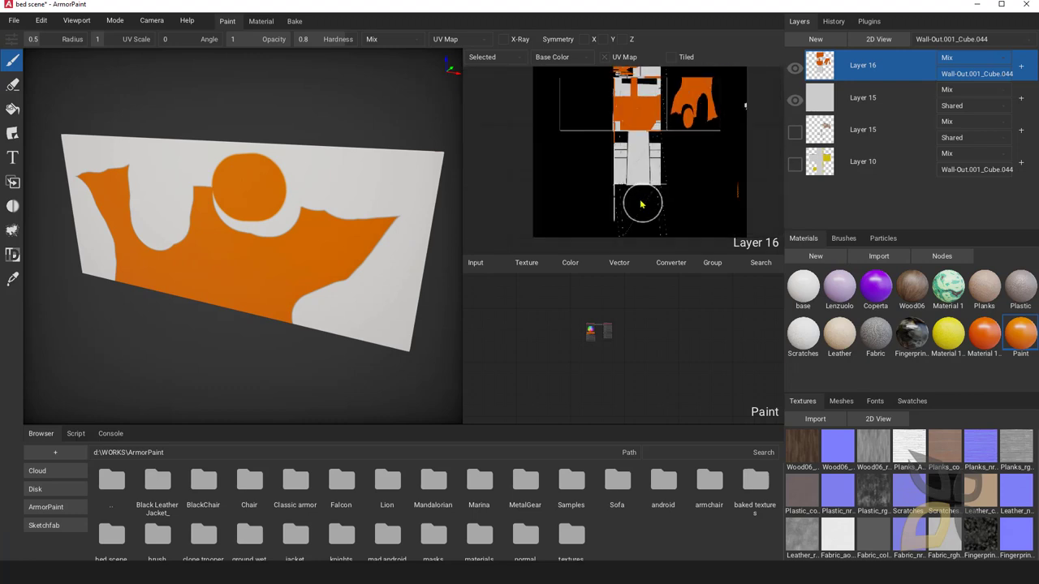
middle_drag(634, 84, 624, 166)
mouse_move(623, 142)
mouse_down()
mouse_move(625, 122)
mouse_move(609, 203)
mouse_move(626, 236)
mouse_up()
scroll(625, 195, down, 5)
click(614, 237)
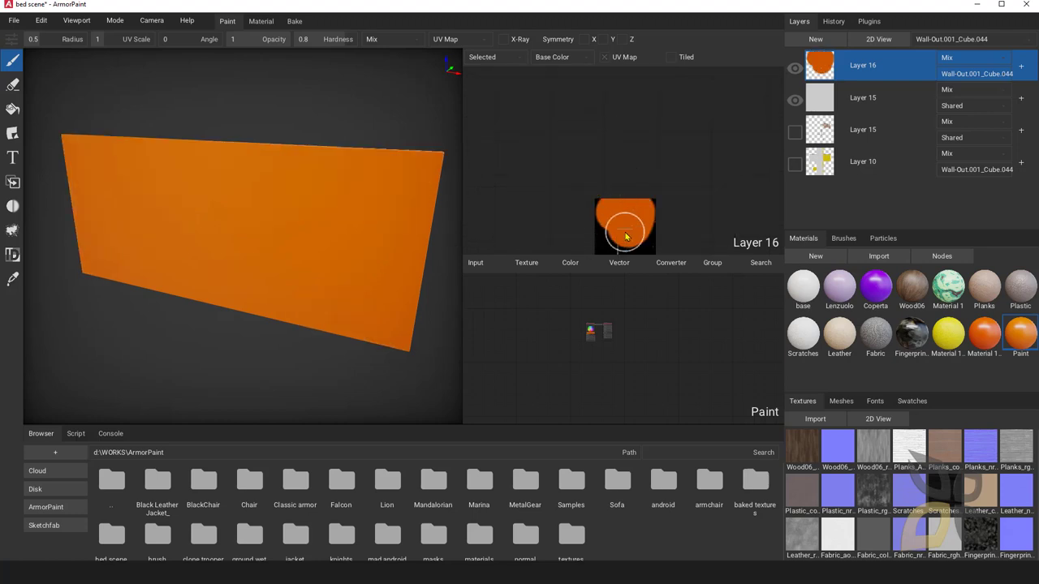
- Undo the last oversized brush strokes made on Layer 16's UV layout
key(ctrl+z)
scroll(629, 227, up, 5)
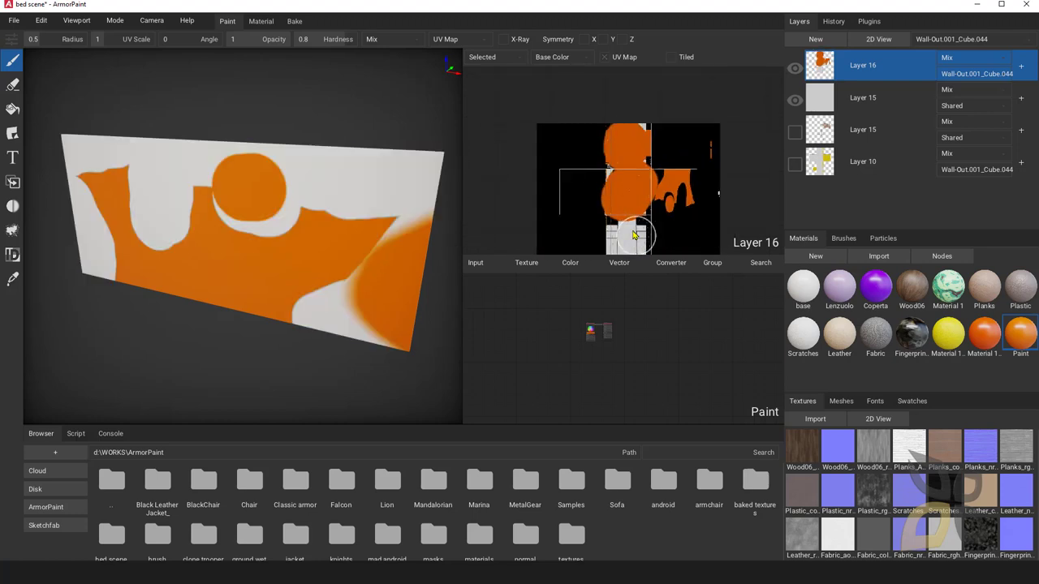
scroll(641, 178, up, 6)
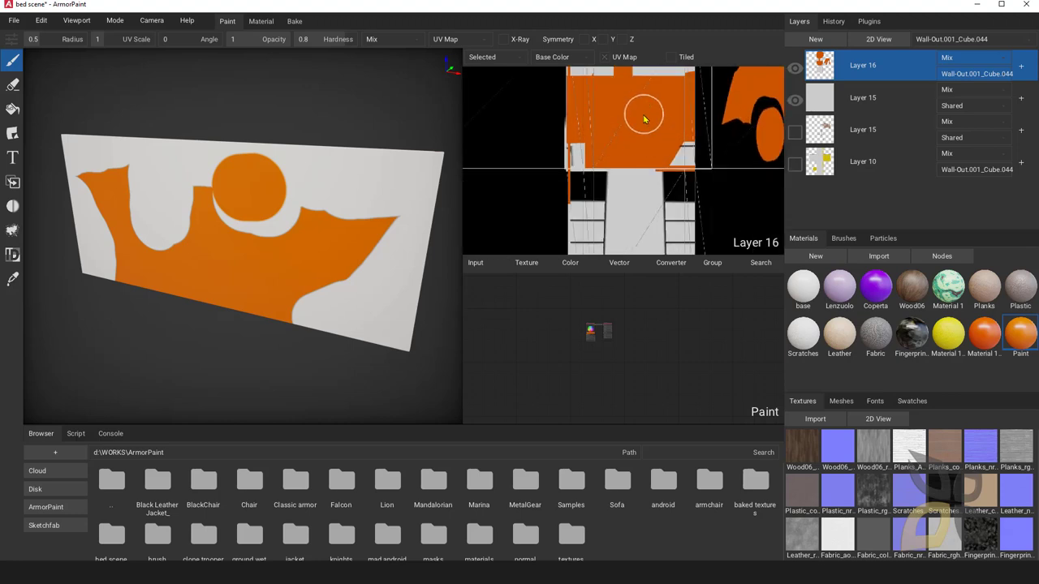
scroll(601, 146, up, 4)
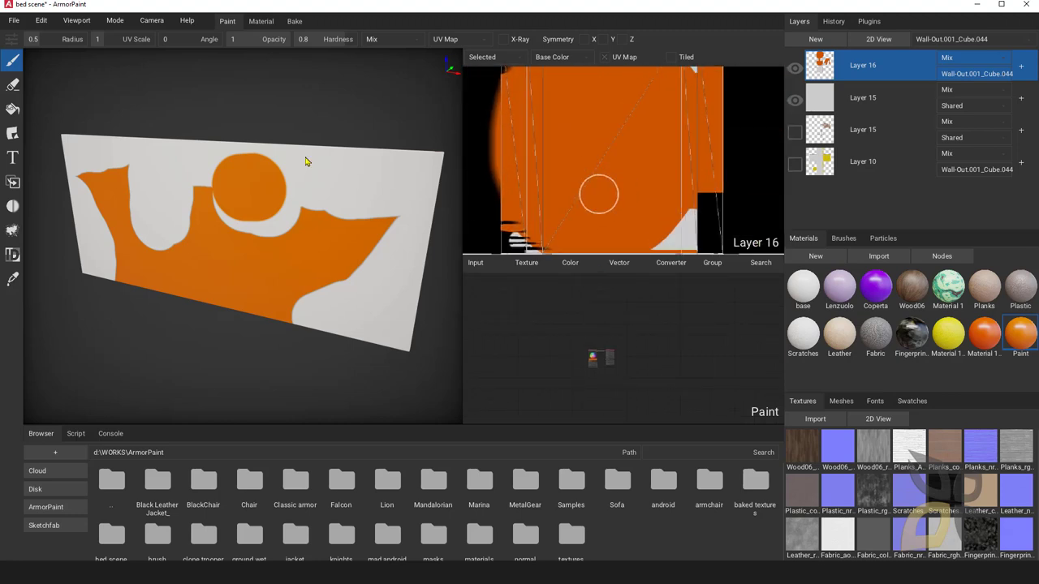
- Erase all the orange and white paint from Layer 16 directly on its texture in the 2D view
click(13, 85)
mouse_move(696, 203)
mouse_down()
mouse_move(585, 187)
mouse_move(593, 155)
mouse_move(739, 149)
mouse_move(558, 160)
mouse_up()
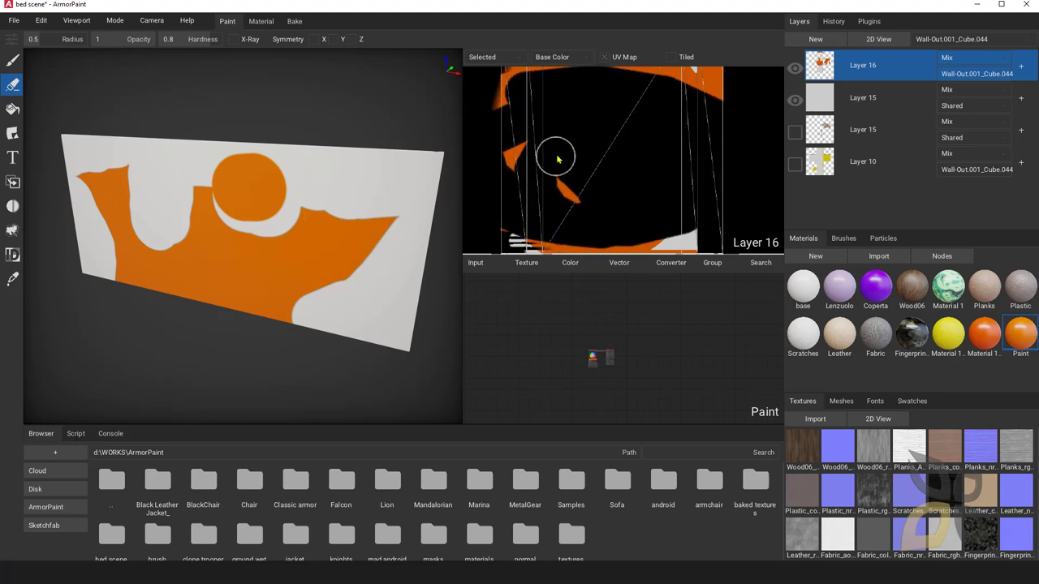
scroll(572, 146, down, 5)
drag(717, 174, 608, 213)
middle_drag(685, 235, 690, 134)
scroll(689, 134, down, 1)
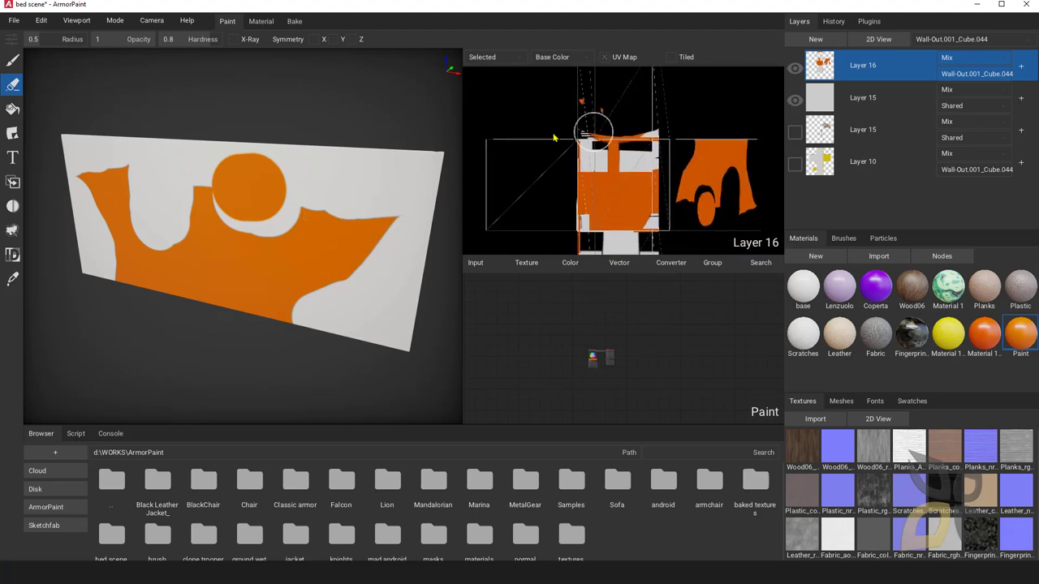
mouse_move(557, 137)
mouse_down()
mouse_move(719, 232)
mouse_move(748, 181)
mouse_up()
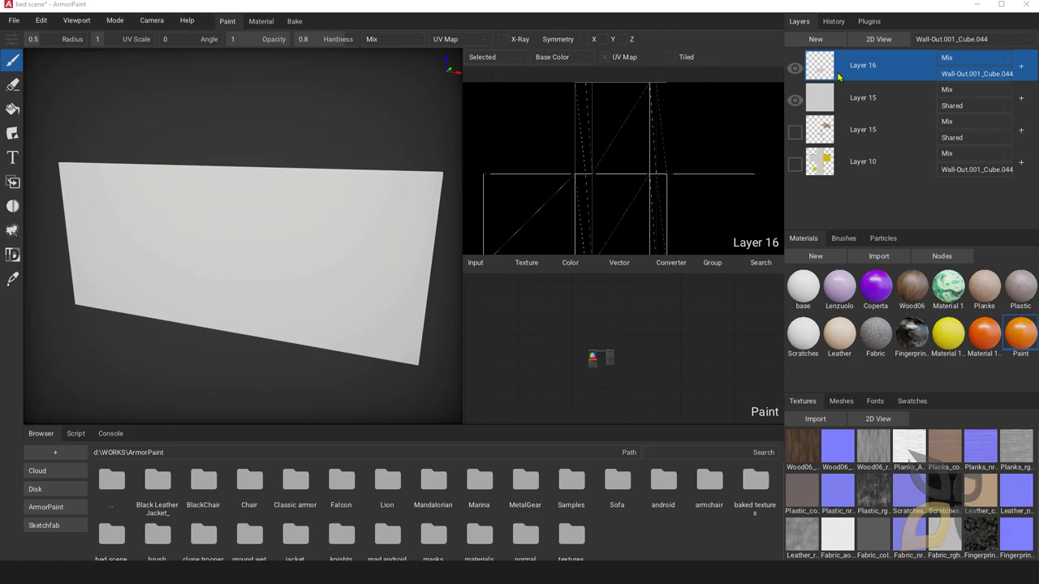
- Close the 2D view and brush two orange Paint strokes across the wall's upper part with radius 0.13 and 0.29
click(872, 43)
scroll(606, 159, up, 4)
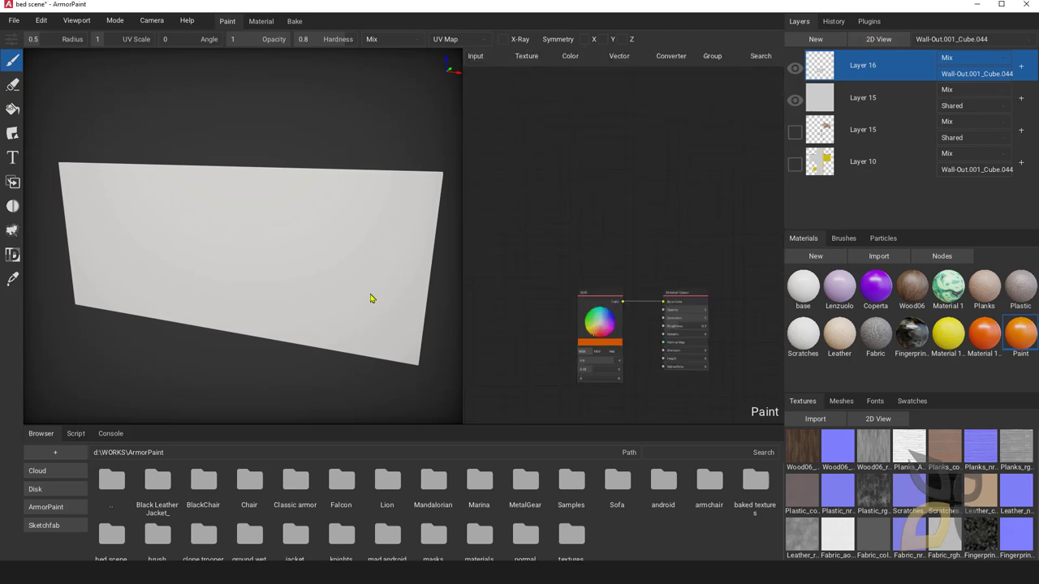
middle_drag(284, 273, 325, 287)
mouse_move(250, 286)
right_down()
mouse_move(235, 290)
mouse_move(348, 295)
mouse_move(291, 246)
right_up()
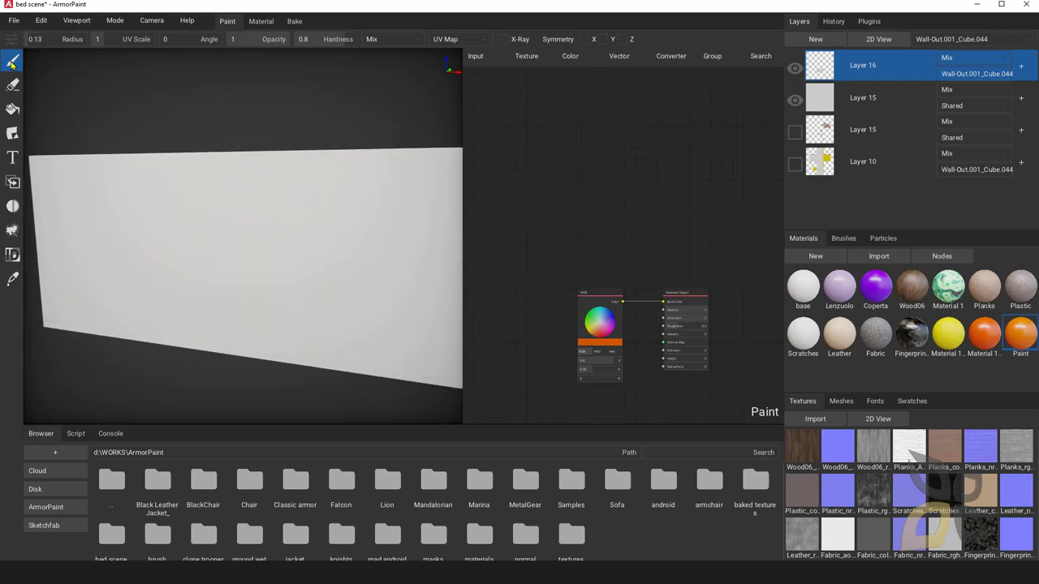
drag(80, 183, 305, 179)
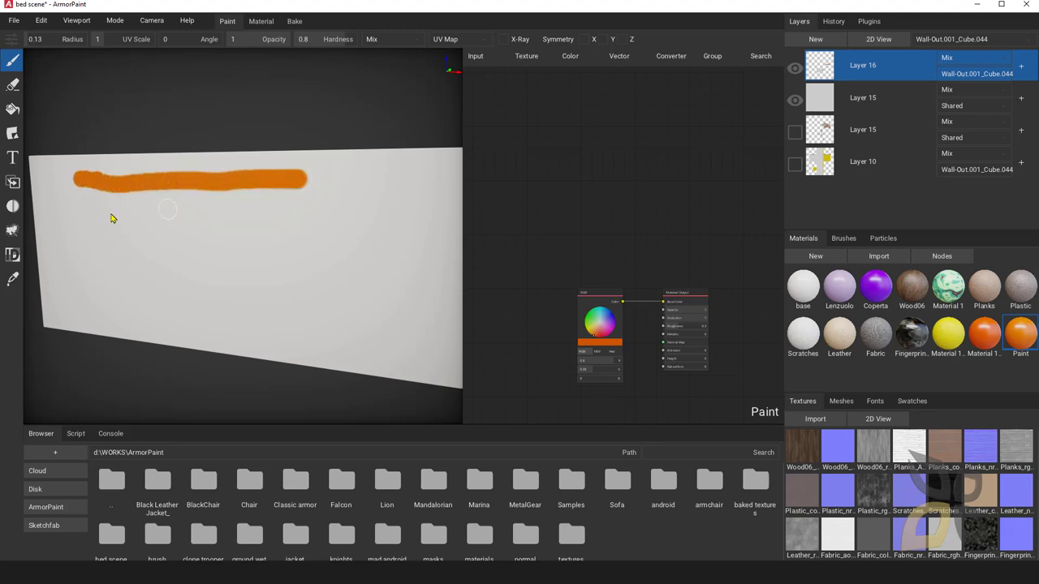
drag(67, 178, 354, 183)
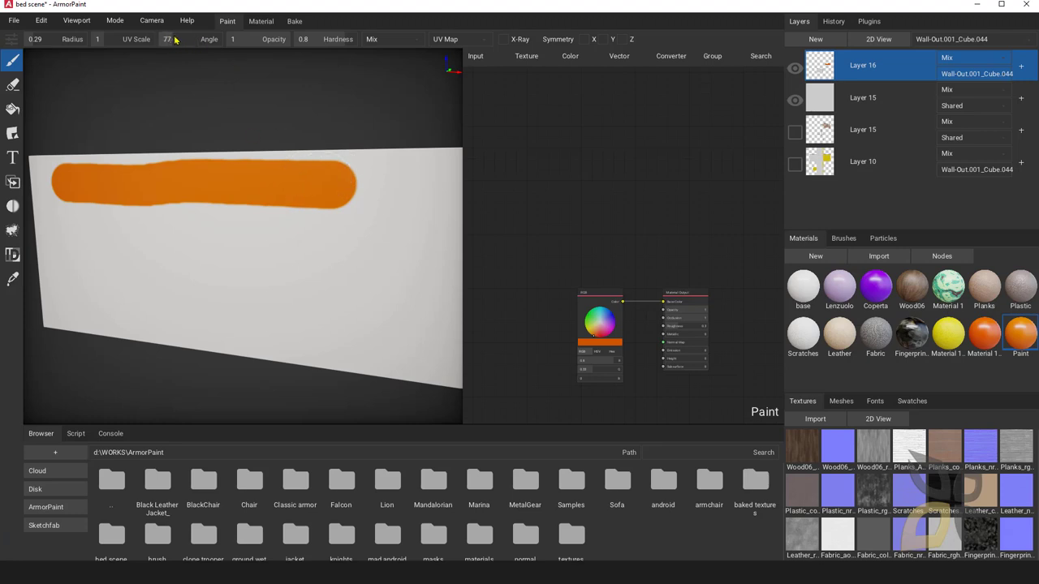
- Set the brush angle to 96 and dab Paint at the end of the orange band
drag(174, 38, 178, 38)
click(370, 176)
click(394, 185)
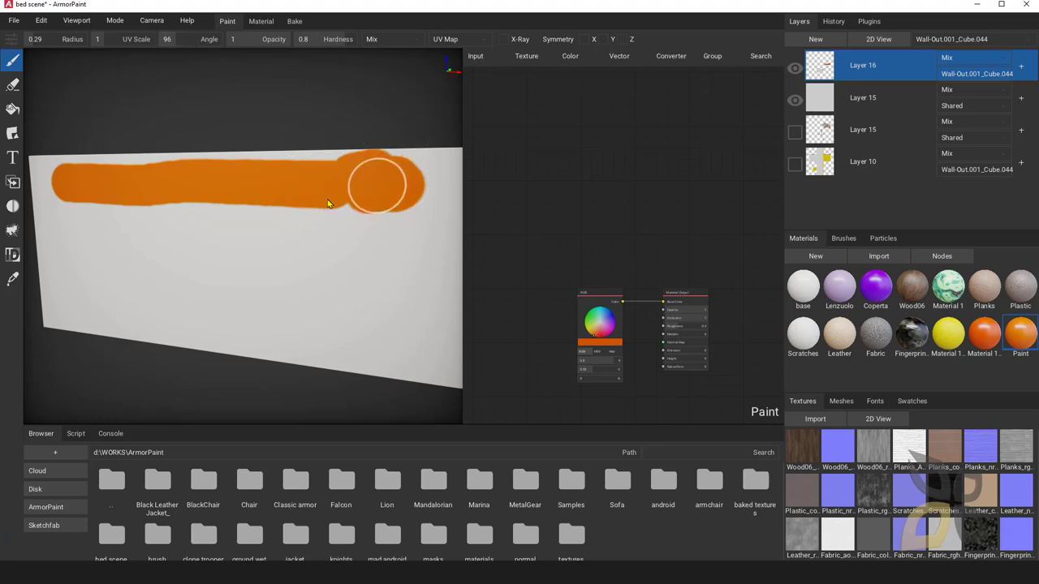
- Test brush opacity with overlapping Paint strokes beneath the orange band, using 0.45 and 0.73
click(249, 43)
drag(72, 225, 375, 235)
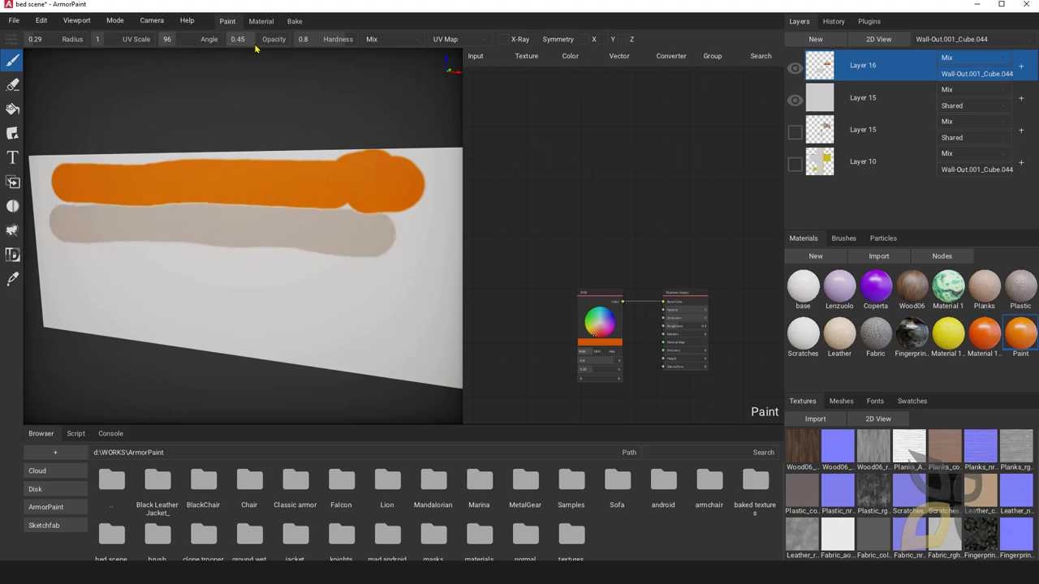
drag(60, 234, 379, 240)
drag(71, 215, 364, 218)
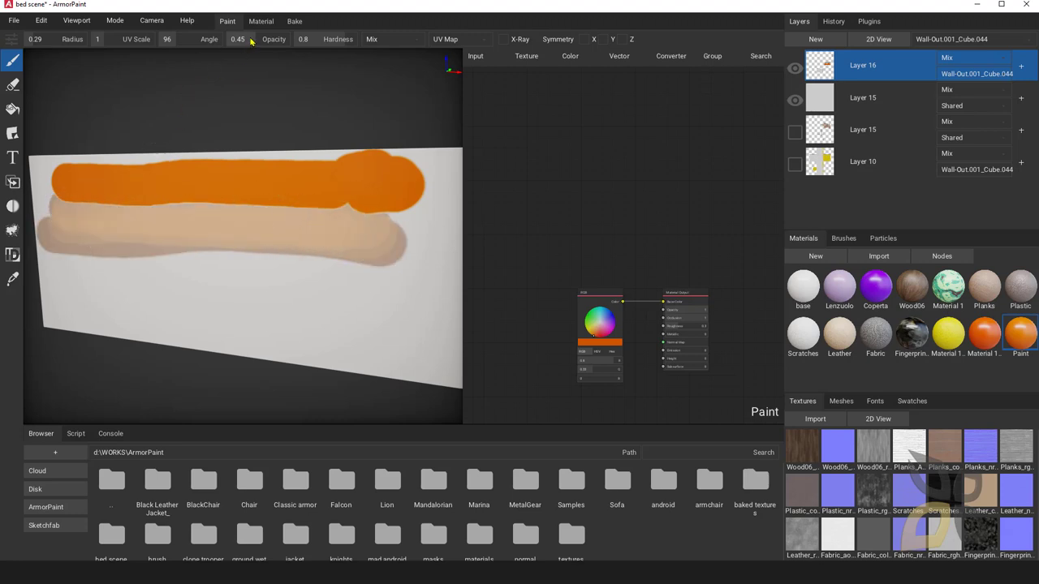
mouse_move(165, 212)
mouse_down()
mouse_move(378, 222)
mouse_move(243, 225)
mouse_move(309, 233)
mouse_move(244, 233)
mouse_move(283, 213)
mouse_move(181, 222)
mouse_move(219, 237)
mouse_move(215, 195)
mouse_move(336, 225)
mouse_move(219, 206)
mouse_up()
drag(273, 38, 248, 40)
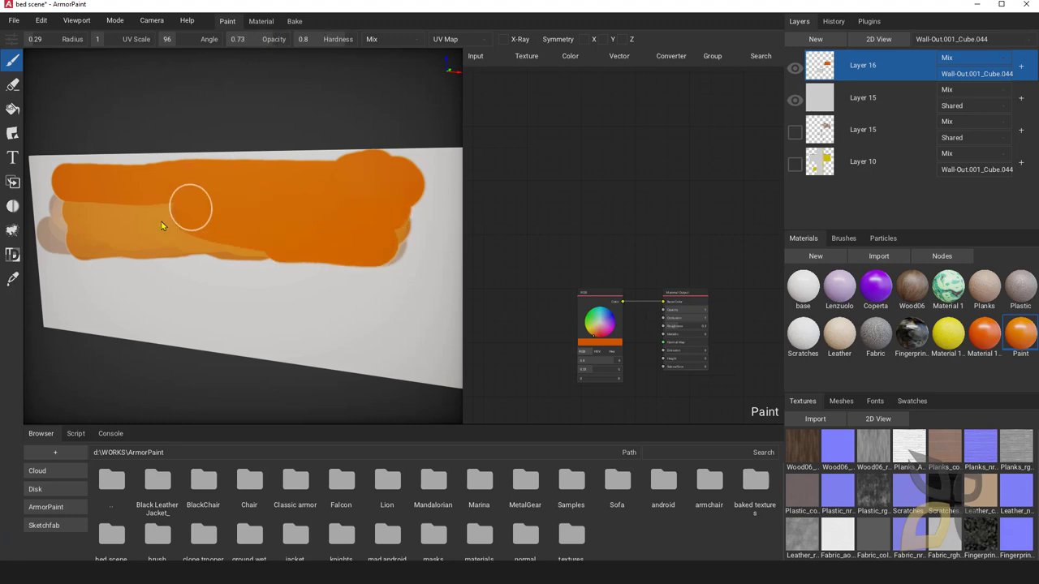
drag(146, 250, 174, 248)
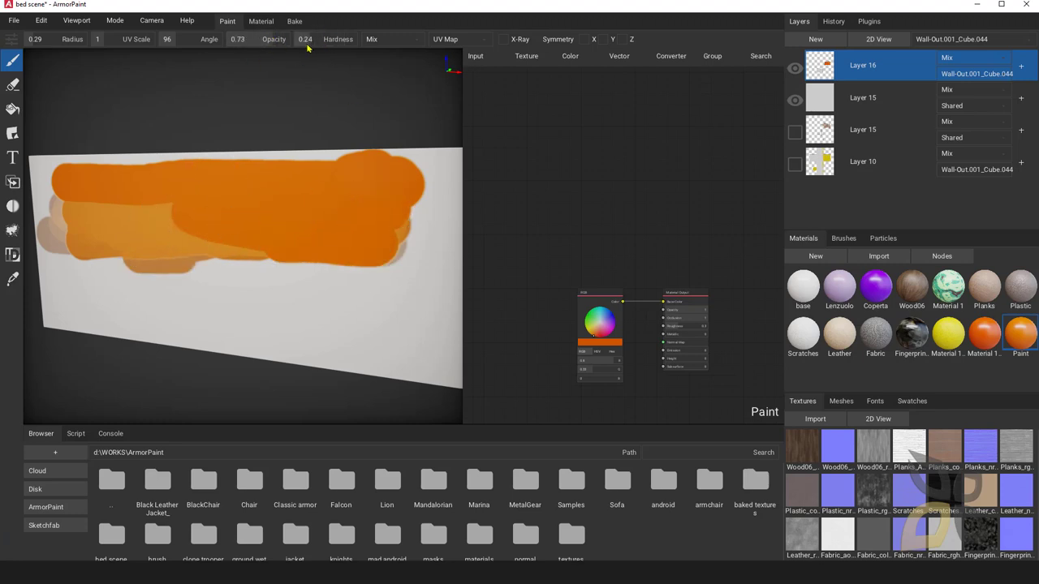
- Test brush hardness with Paint strokes across the lower wall, using values such as 0.17, 0.9 and 0.25
drag(81, 300, 351, 322)
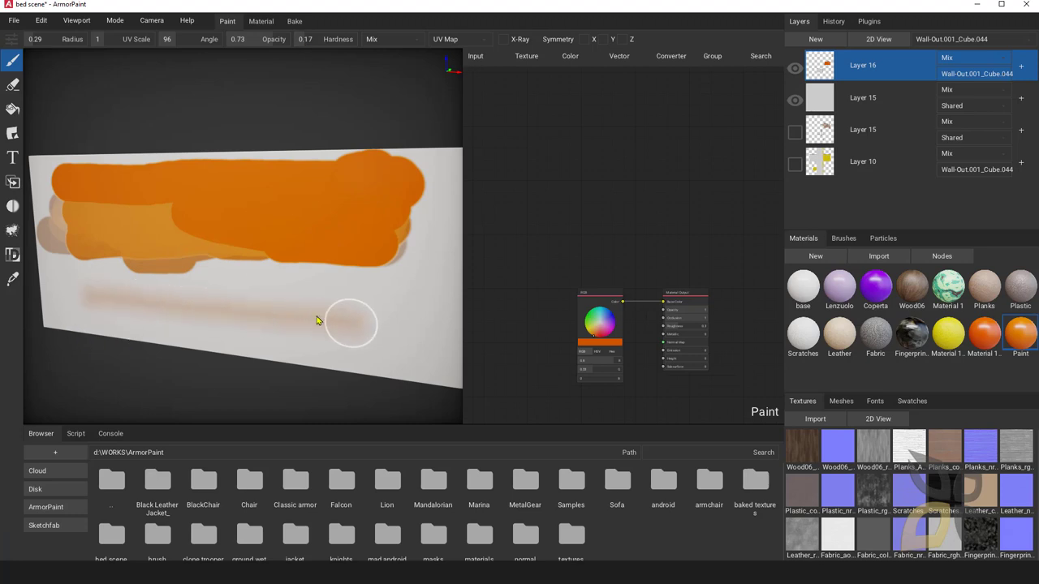
mouse_move(95, 314)
mouse_down()
mouse_move(144, 301)
mouse_move(327, 320)
mouse_move(336, 304)
mouse_move(320, 325)
mouse_up()
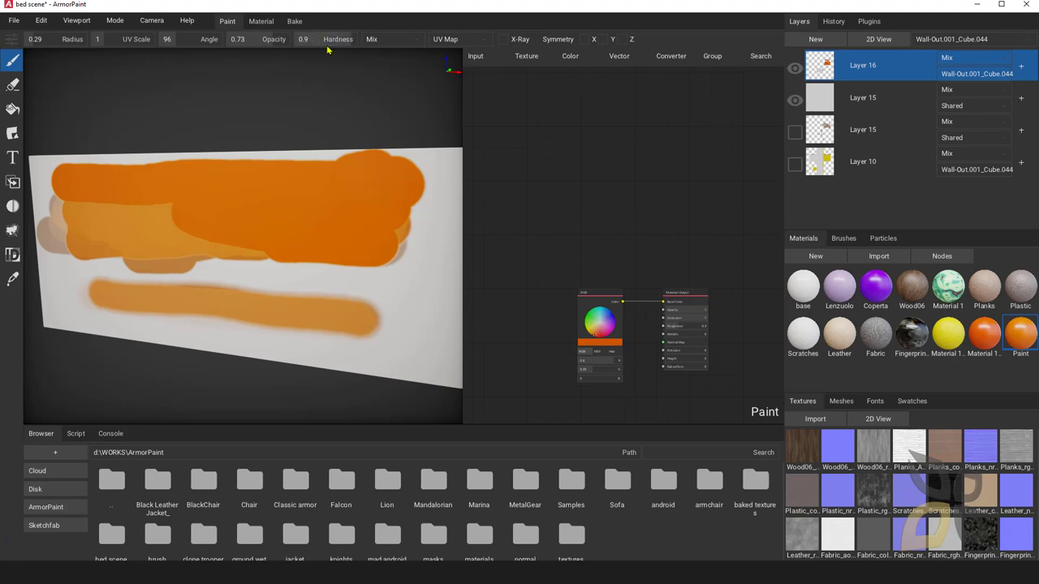
drag(212, 289, 442, 294)
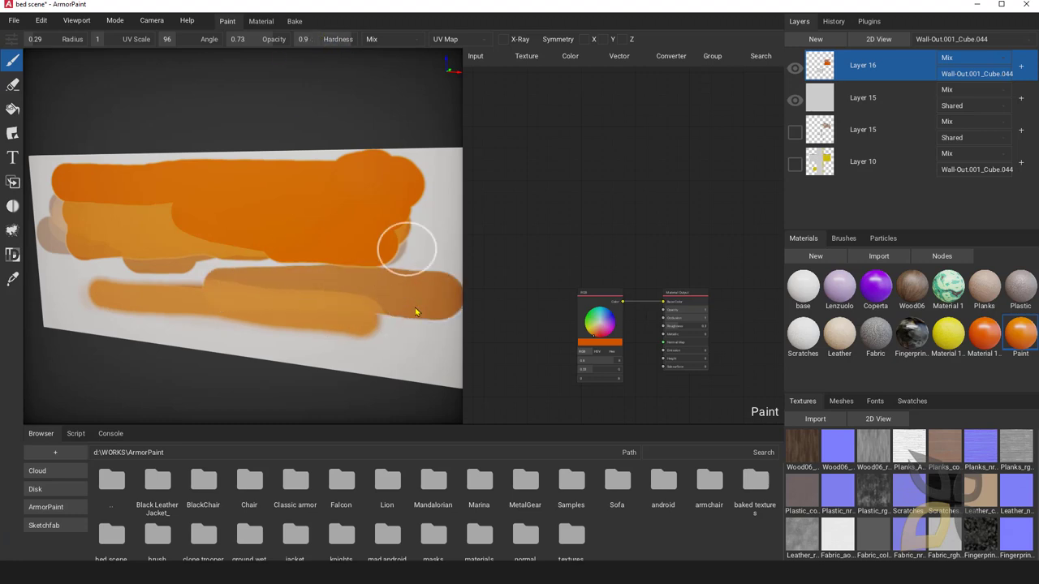
drag(316, 40, 299, 51)
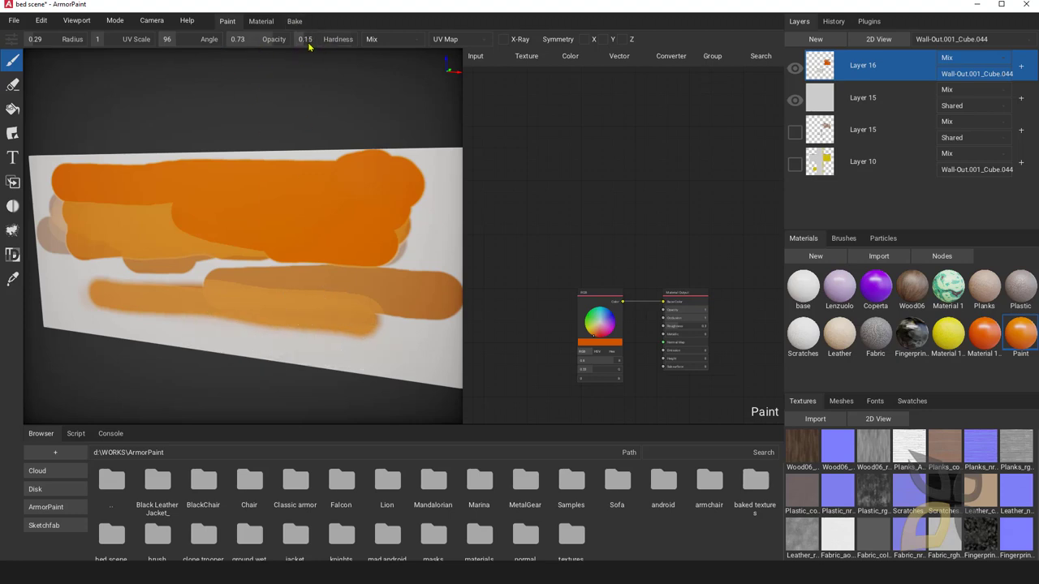
mouse_move(236, 325)
mouse_down()
mouse_move(436, 363)
mouse_move(243, 340)
mouse_move(421, 369)
mouse_up()
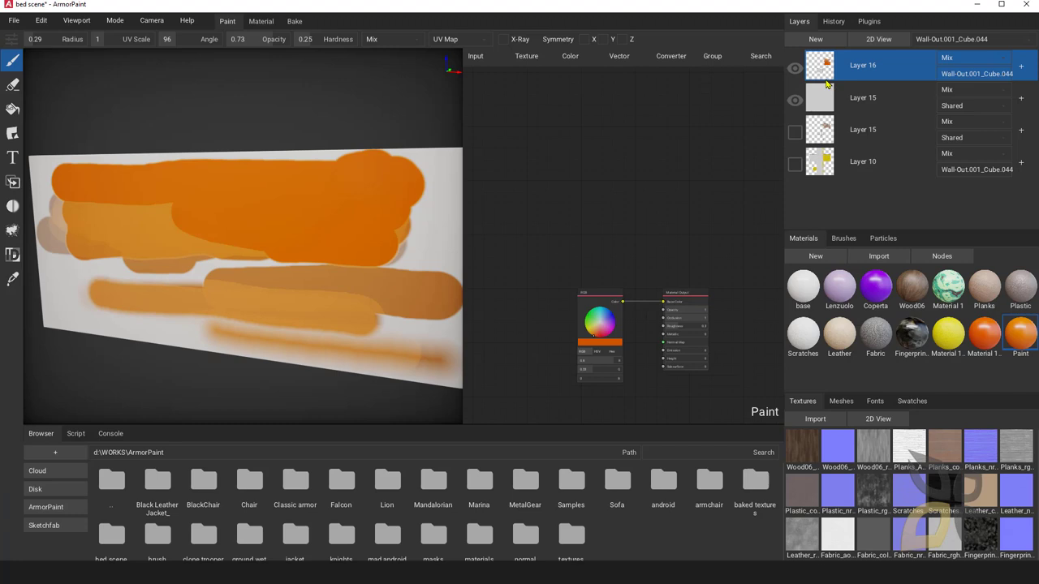
- Partially erase the upper orange strokes with the Eraser at radius 0.29 and opacity 0.73
click(14, 85)
mouse_move(187, 160)
mouse_down()
mouse_move(208, 202)
mouse_move(176, 192)
mouse_move(268, 211)
mouse_up()
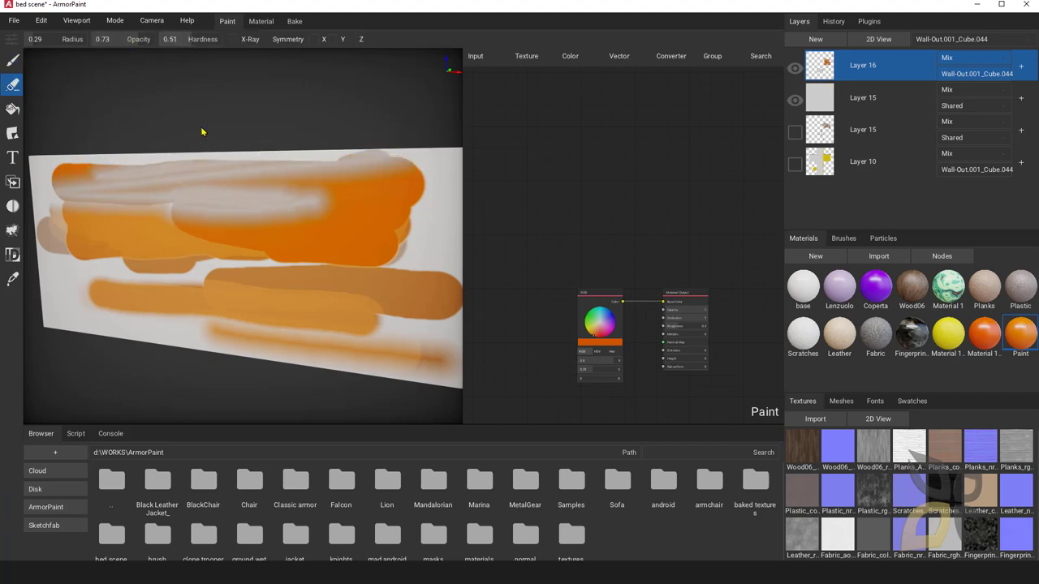
mouse_move(337, 194)
mouse_down()
mouse_move(350, 219)
mouse_move(284, 235)
mouse_up()
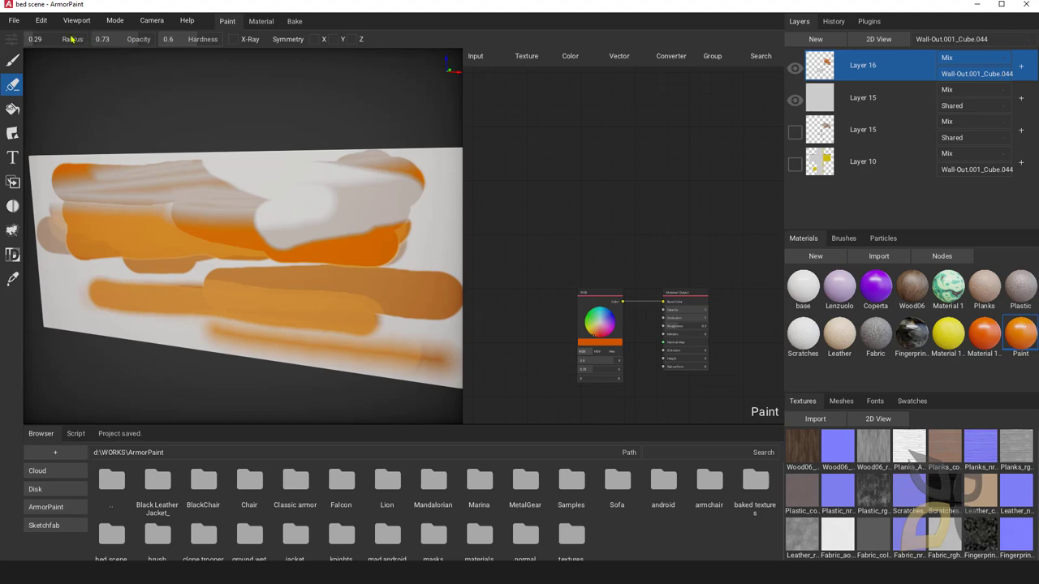
- Erase all remaining paint from the wall with an eraser radius of 0.68, trying X and Y symmetry
mouse_move(121, 211)
mouse_down()
mouse_move(317, 216)
mouse_move(271, 189)
mouse_move(357, 228)
mouse_up()
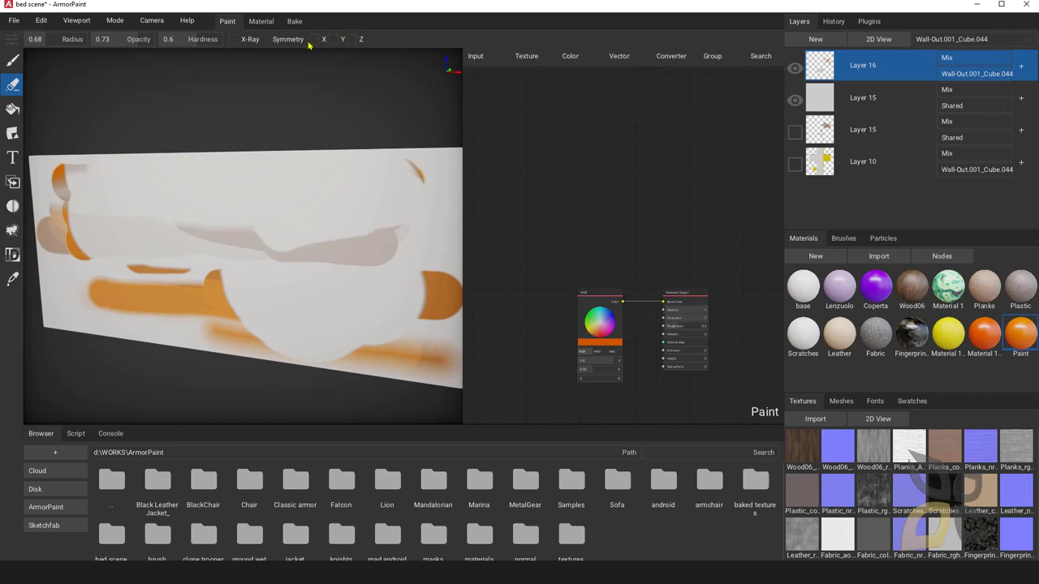
mouse_move(321, 292)
mouse_down()
mouse_move(200, 255)
mouse_move(324, 181)
mouse_move(341, 183)
mouse_up()
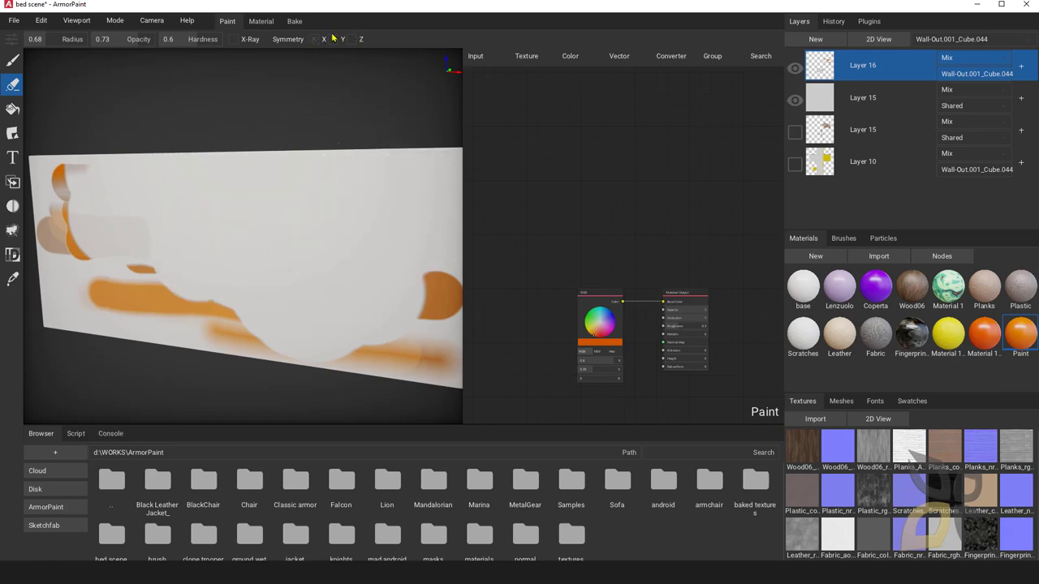
mouse_move(122, 292)
mouse_down()
mouse_move(144, 274)
mouse_move(425, 244)
mouse_move(357, 269)
mouse_up()
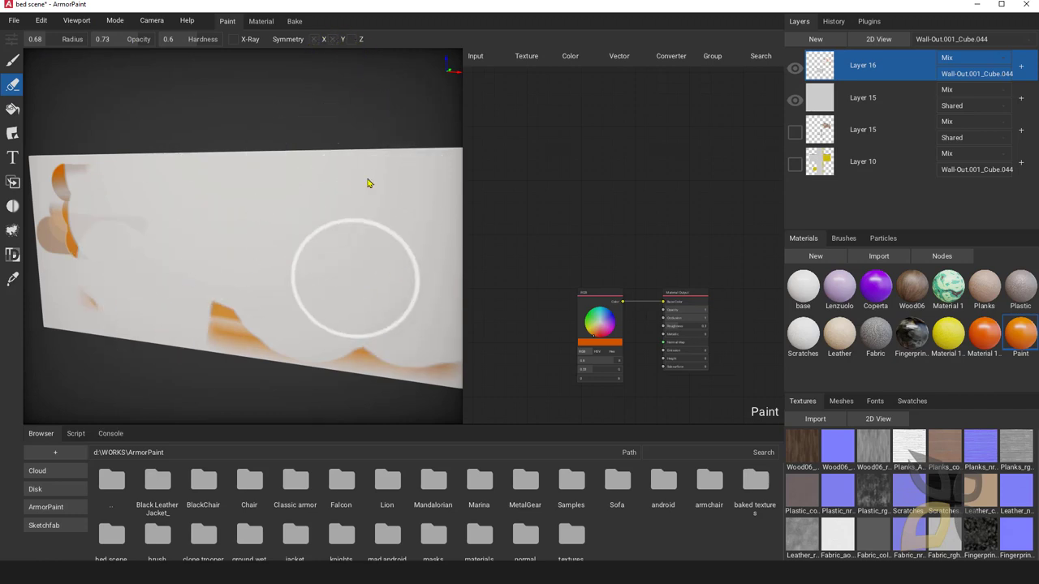
mouse_move(262, 262)
mouse_down()
mouse_move(111, 186)
mouse_move(81, 290)
mouse_move(344, 343)
mouse_up()
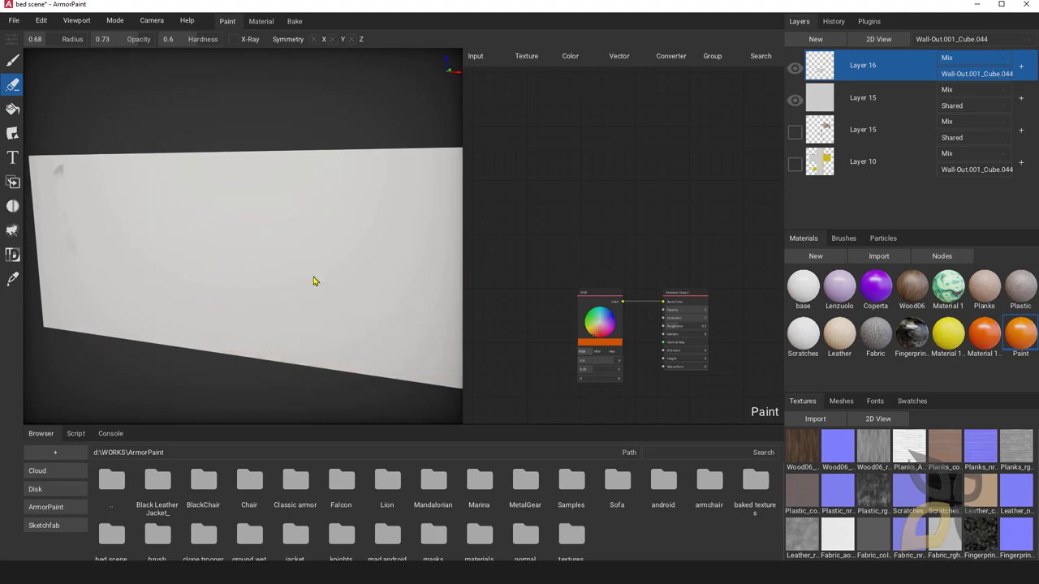
drag(67, 183, 116, 359)
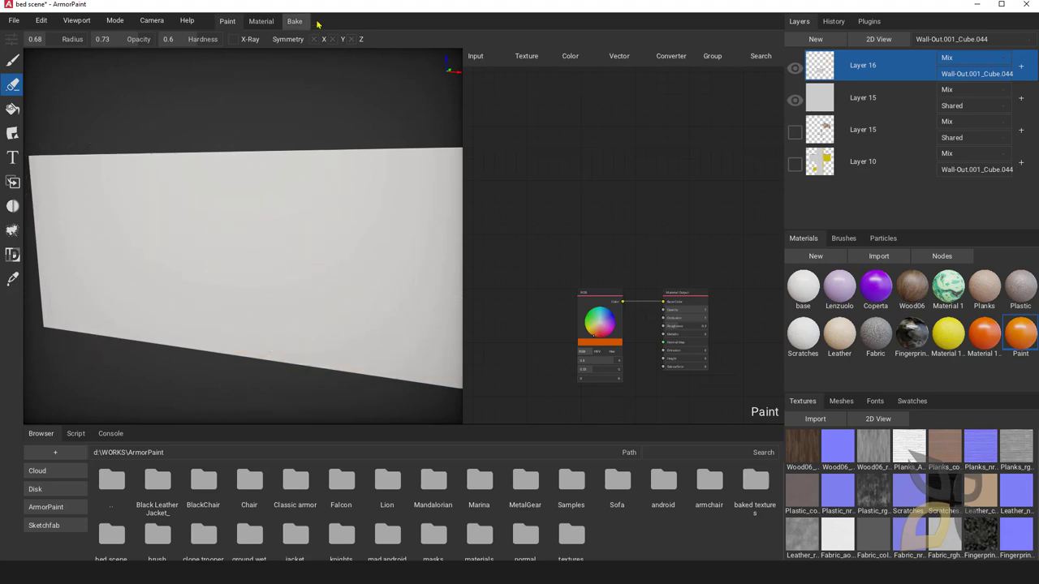
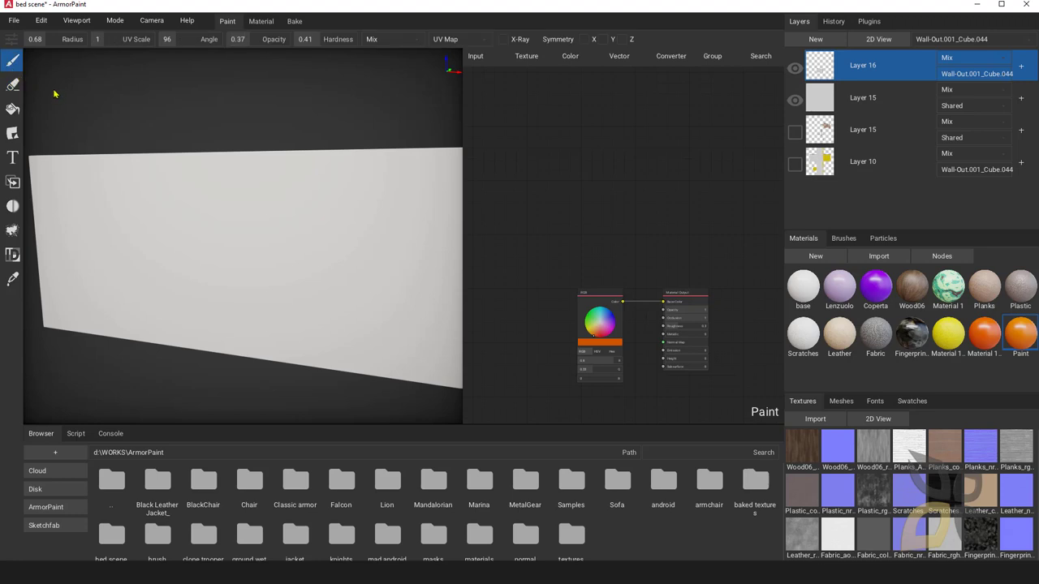
- Brush a wide Paint band across the upper wall at 0.9 opacity and overlap it with a Multiply-blended stroke
drag(87, 202, 160, 203)
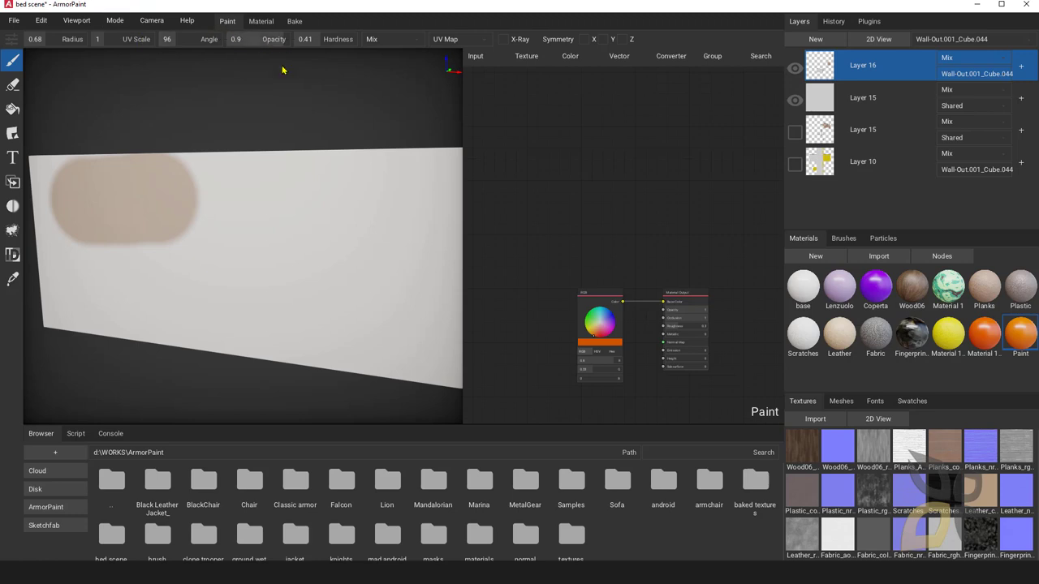
drag(88, 203, 394, 207)
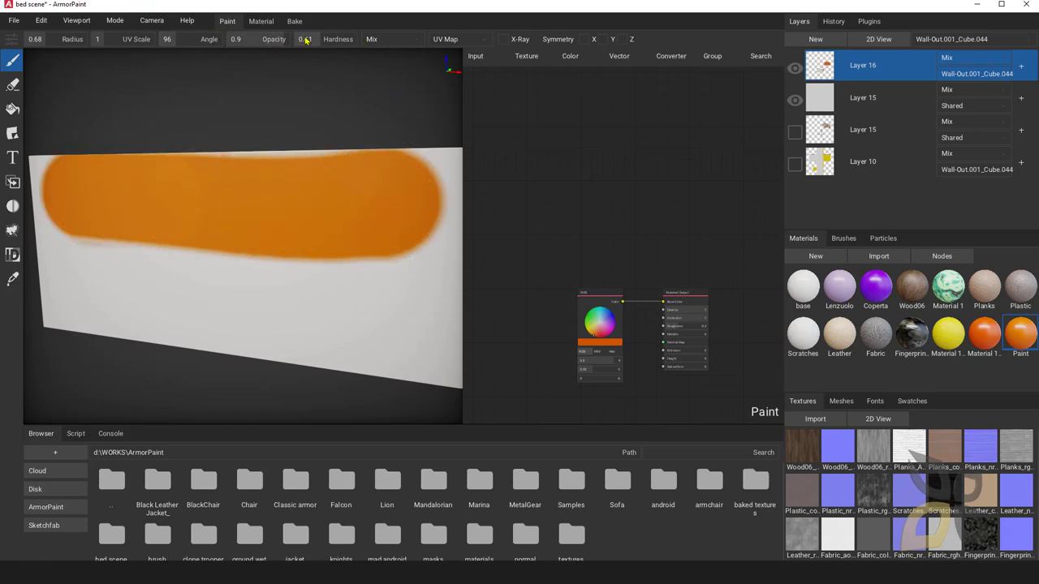
click(378, 40)
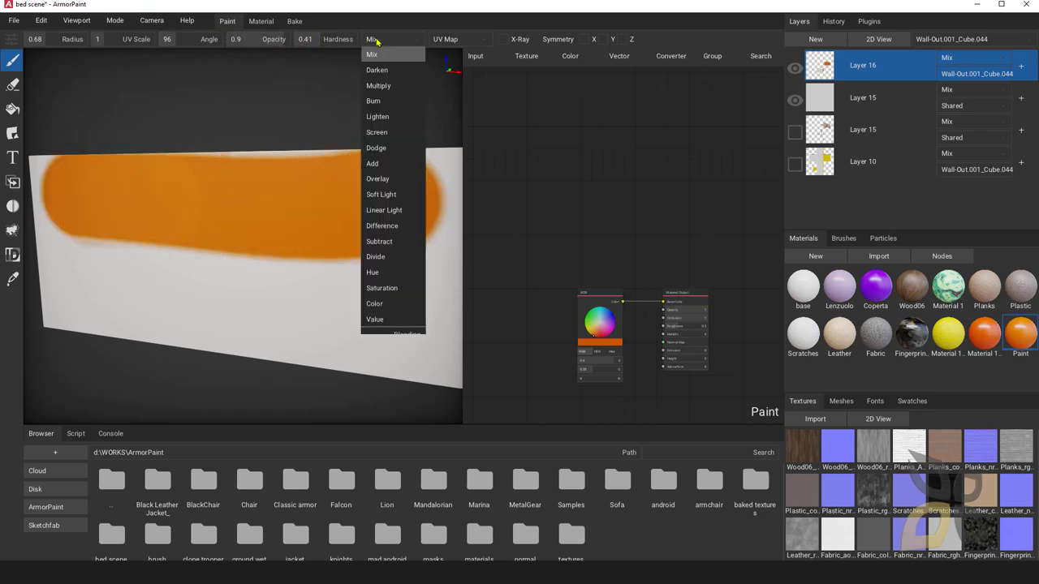
click(372, 84)
mouse_move(127, 248)
mouse_down()
mouse_move(263, 227)
mouse_move(369, 236)
mouse_up()
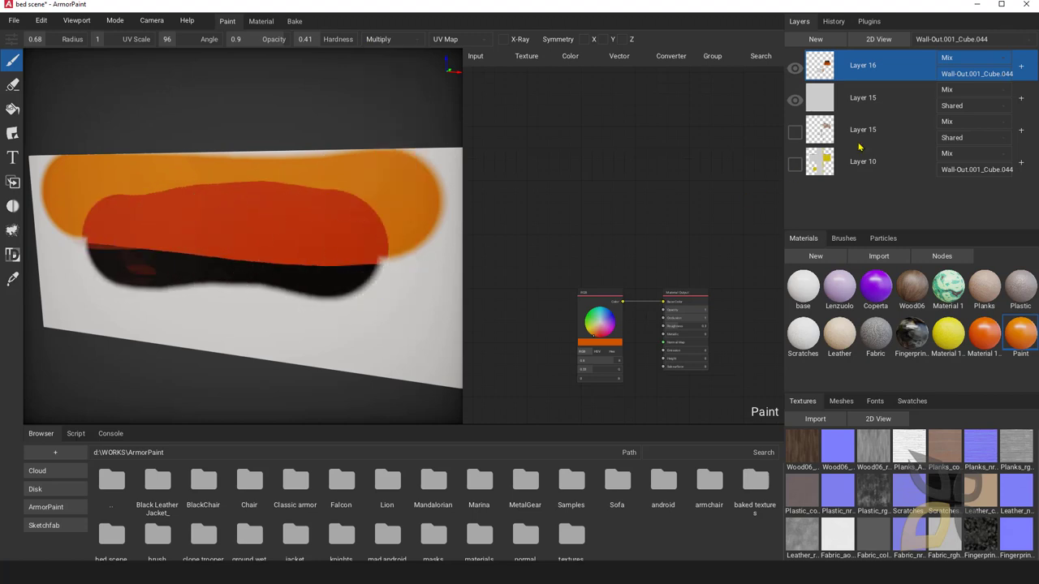
- Keep Layer 16's own blending at Mix and brush two more Multiply strokes over the orange band
click(958, 60)
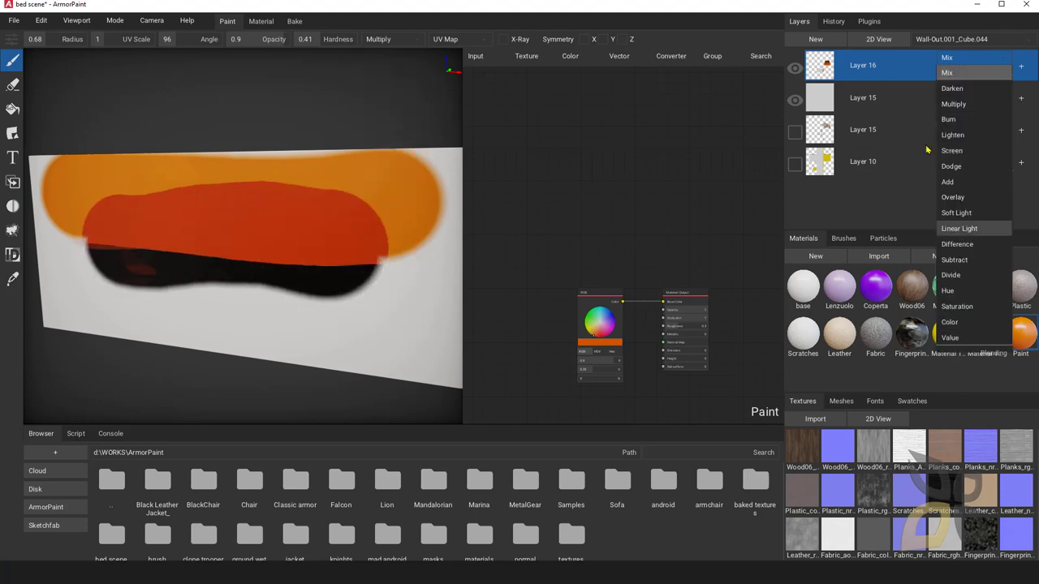
click(946, 72)
drag(162, 203, 251, 209)
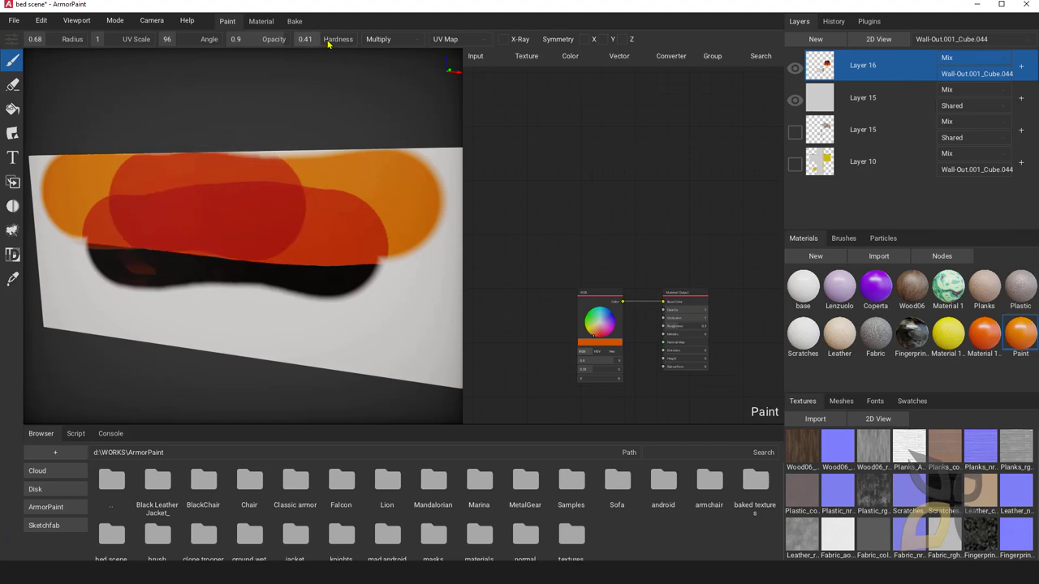
drag(146, 240, 325, 244)
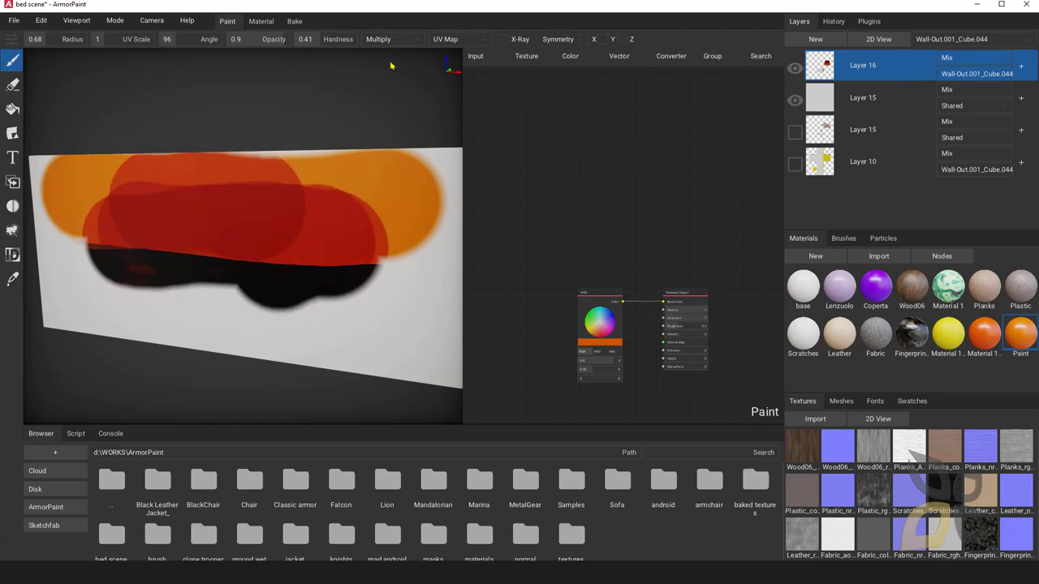
- Test the Overlay, Linear Light and Divide brush blending modes with strokes over the existing paint
click(369, 40)
click(382, 174)
mouse_move(162, 243)
mouse_down()
mouse_move(349, 302)
mouse_move(243, 217)
mouse_move(166, 292)
mouse_move(162, 225)
mouse_up()
click(370, 41)
click(393, 211)
click(370, 40)
click(381, 247)
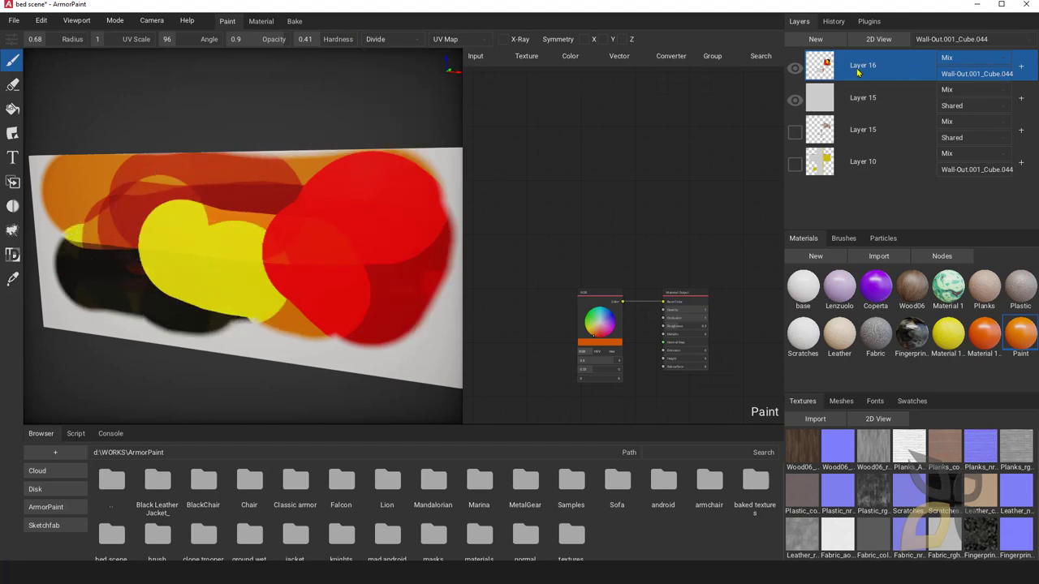
- Check Layer 16's blending options, leaving Mix, and brush another Divide-blended stroke across the painted wall
click(950, 62)
click(947, 66)
drag(77, 231, 301, 255)
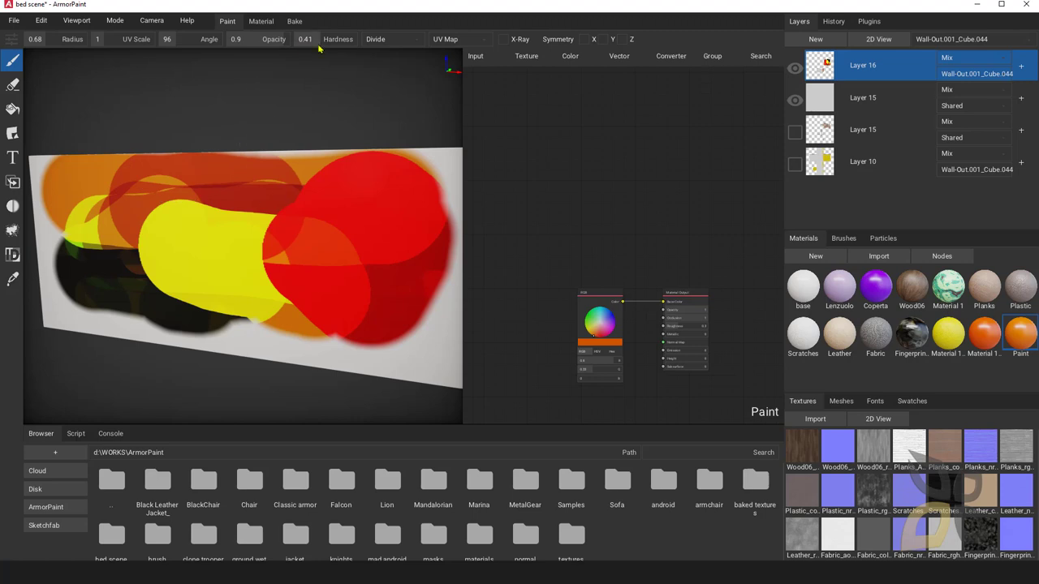
- Return the brush blending to Mix and cover the whole wall with orange Paint
click(372, 46)
click(377, 57)
mouse_move(127, 218)
mouse_down()
mouse_move(371, 208)
mouse_move(230, 229)
mouse_move(325, 235)
mouse_move(239, 225)
mouse_move(195, 259)
mouse_move(392, 271)
mouse_move(268, 296)
mouse_up()
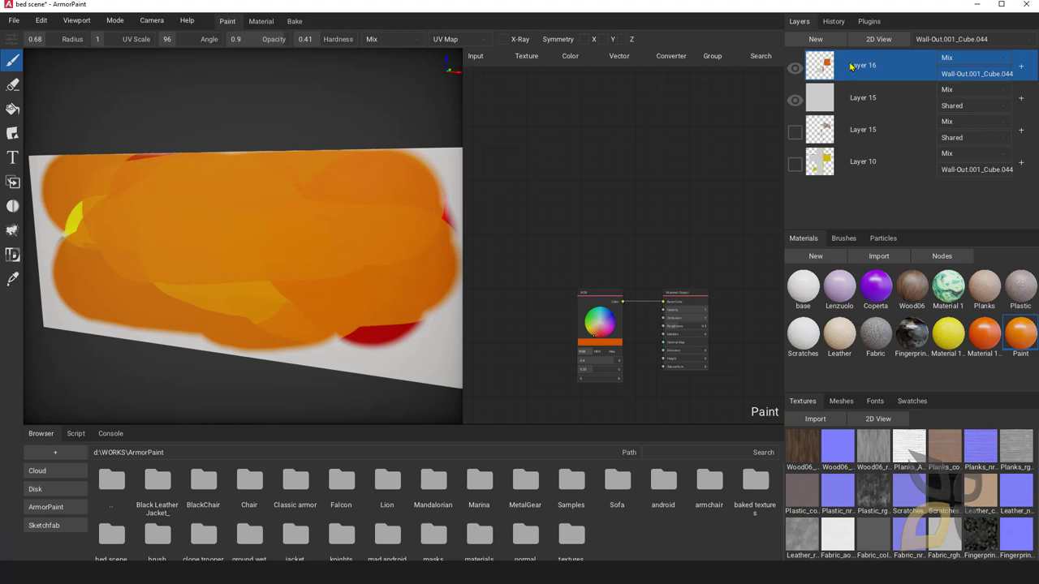
mouse_move(318, 210)
mouse_down()
mouse_move(449, 207)
mouse_move(262, 315)
mouse_move(128, 216)
mouse_move(86, 164)
mouse_move(70, 183)
mouse_move(120, 208)
mouse_move(245, 179)
mouse_move(69, 208)
mouse_move(69, 157)
mouse_move(65, 232)
mouse_move(111, 341)
mouse_move(157, 337)
mouse_up()
scroll(158, 337, down, 2)
mouse_move(148, 259)
mouse_down()
mouse_move(111, 310)
mouse_move(406, 323)
mouse_up()
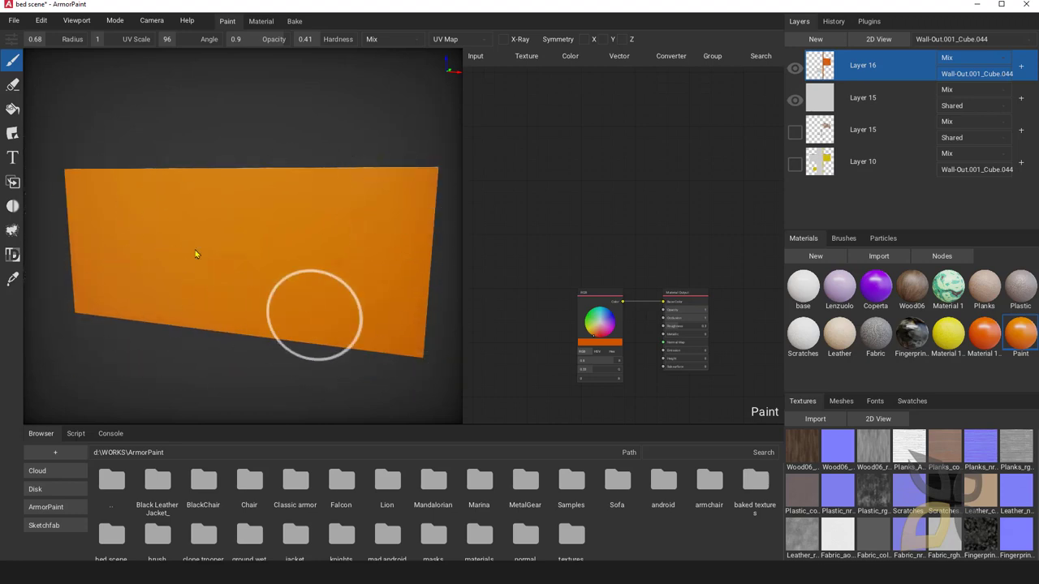
- Step back through the history to the third Eraser entry, before the brush strokes on the wall
click(832, 23)
click(799, 129)
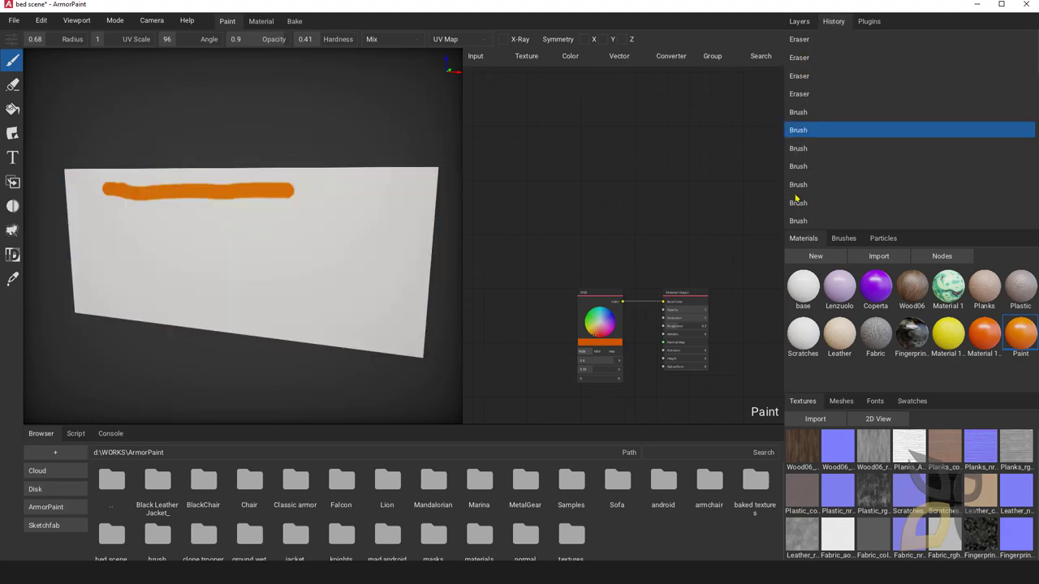
click(795, 75)
click(798, 58)
click(800, 76)
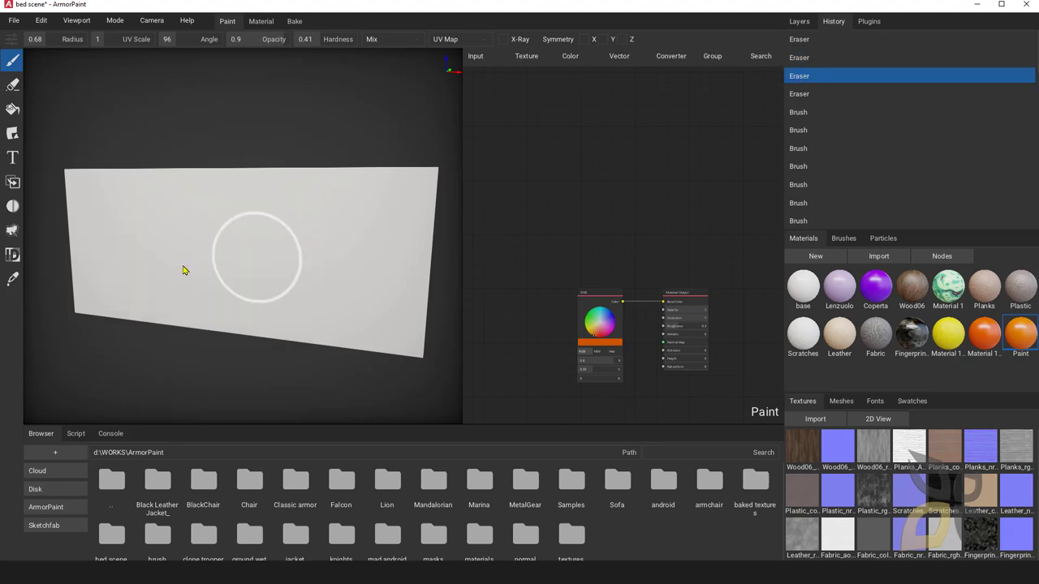
- Return to the layer list, hide the plain shared Layer 15 and show Layer 10 on the outer wall
click(795, 25)
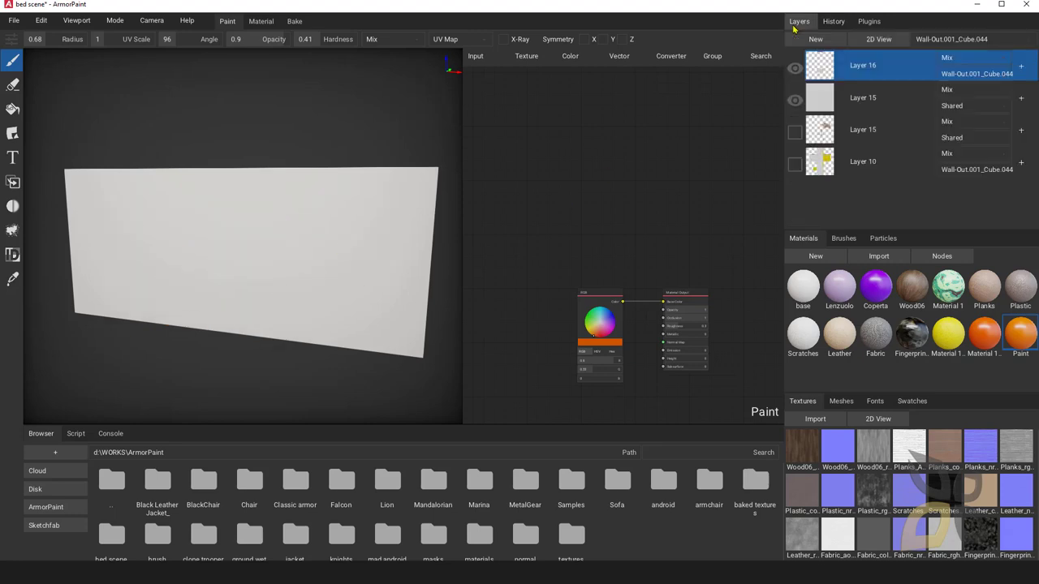
click(13, 20)
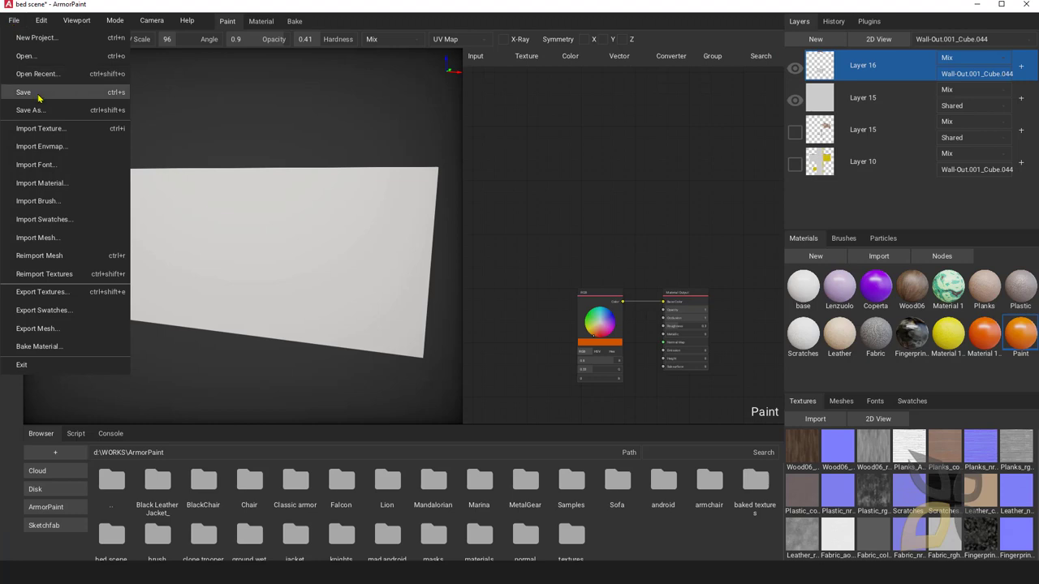
mouse_move(114, 21)
click(276, 262)
right_drag(364, 291, 373, 297)
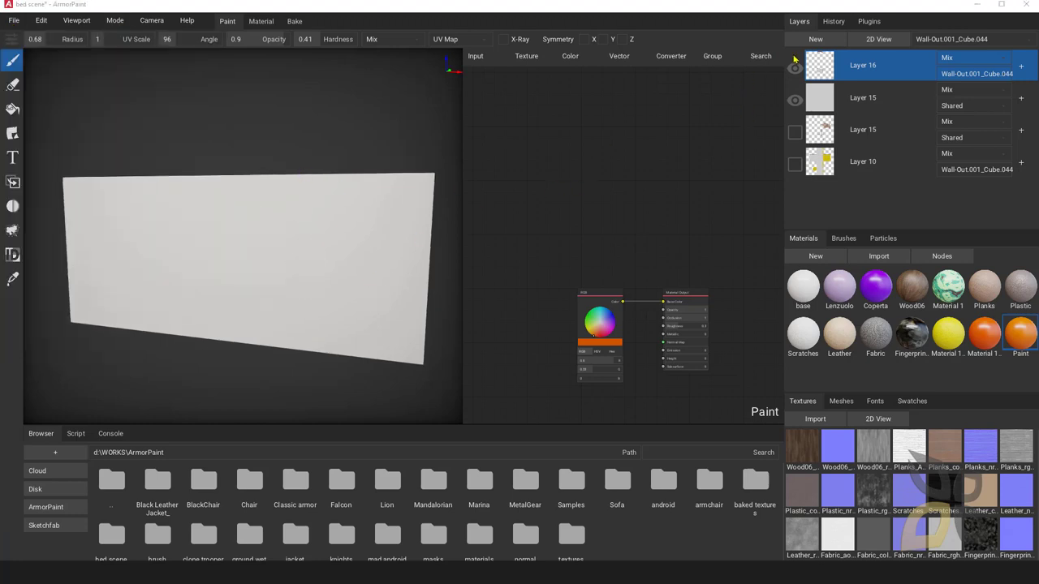
click(795, 101)
click(794, 133)
click(795, 165)
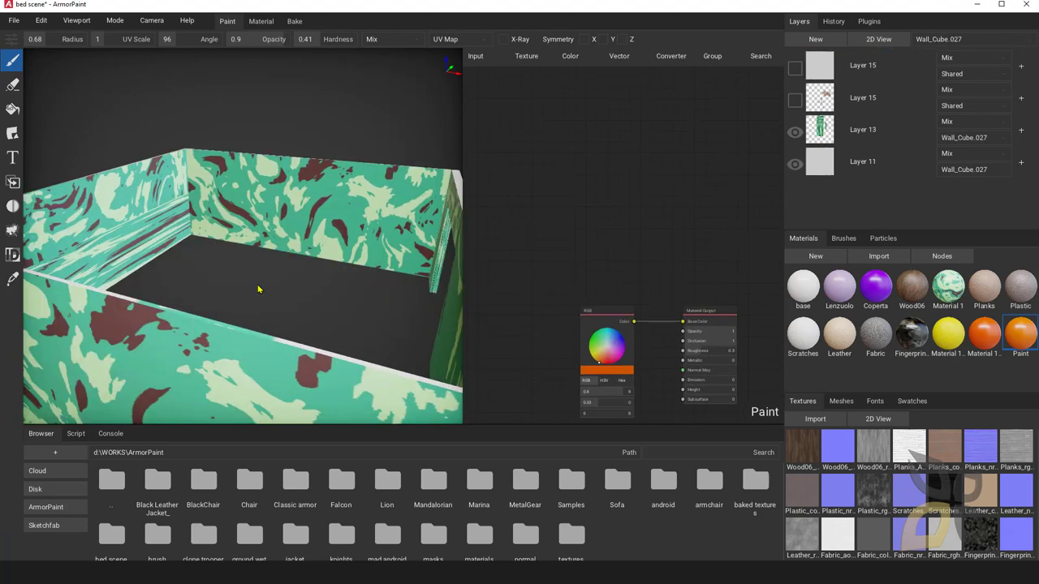
- Inspect the camouflage walls of Wall_Cube.027 and save the bed scene project
right_drag(260, 287, 242, 308)
right_drag(177, 281, 258, 291)
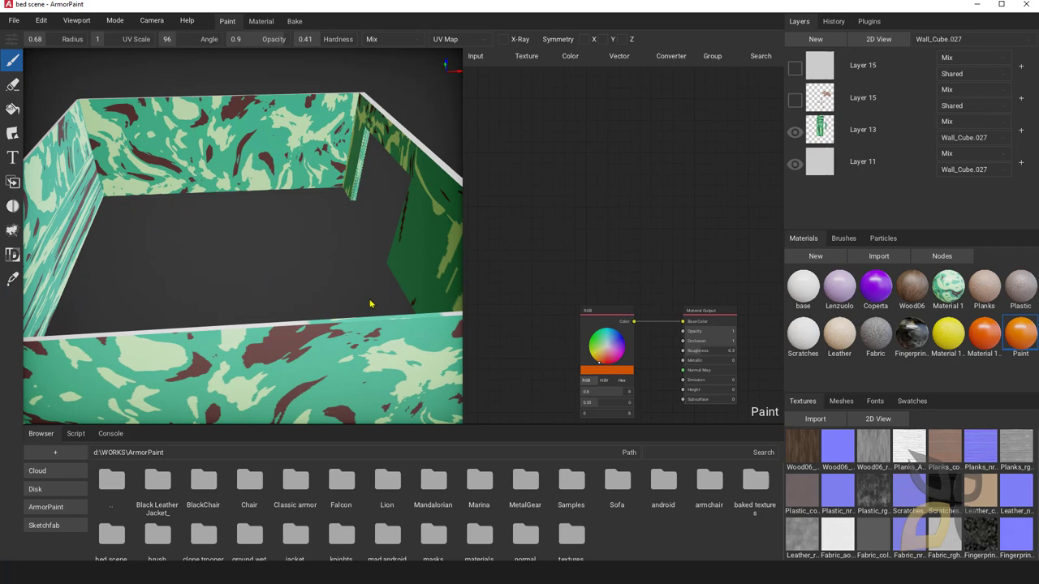
key(ctrl+s)
right_drag(72, 120, 339, 254)
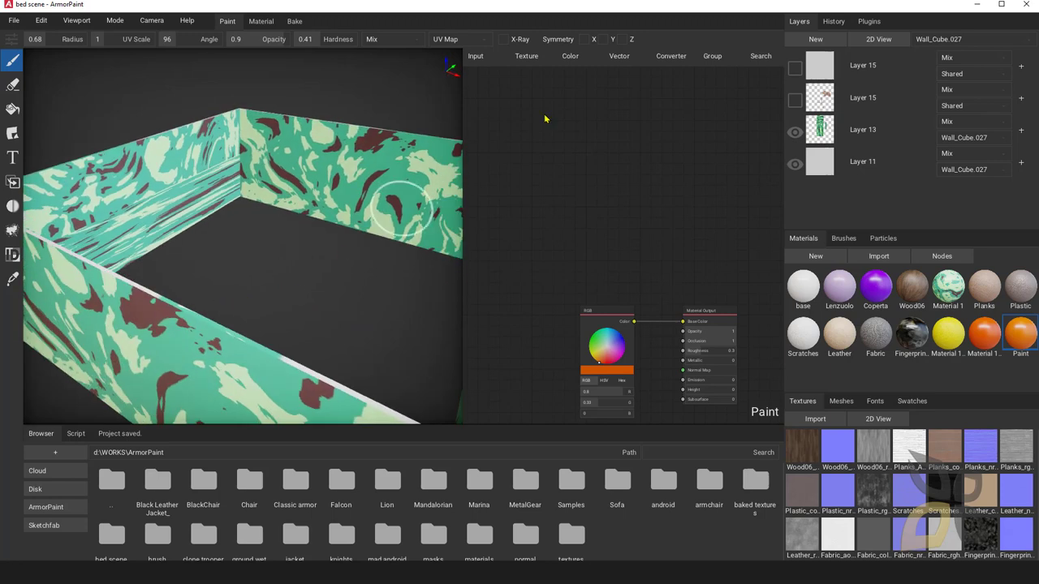
- Open the 2D view of the selected layer and frame its UV map beside the walls
click(870, 39)
scroll(608, 157, down, 3)
middle_drag(616, 146, 624, 72)
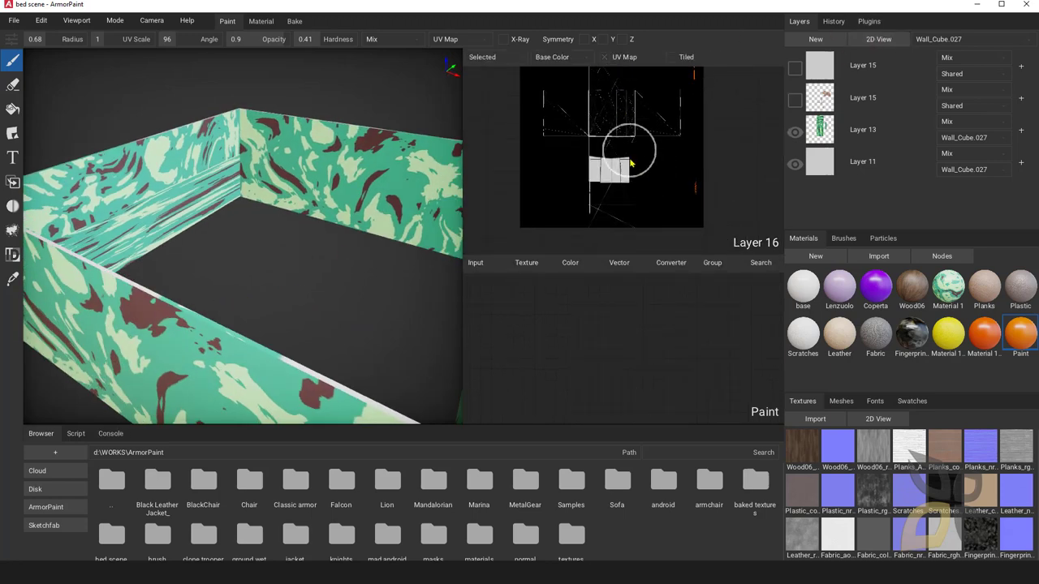
middle_drag(629, 149, 629, 186)
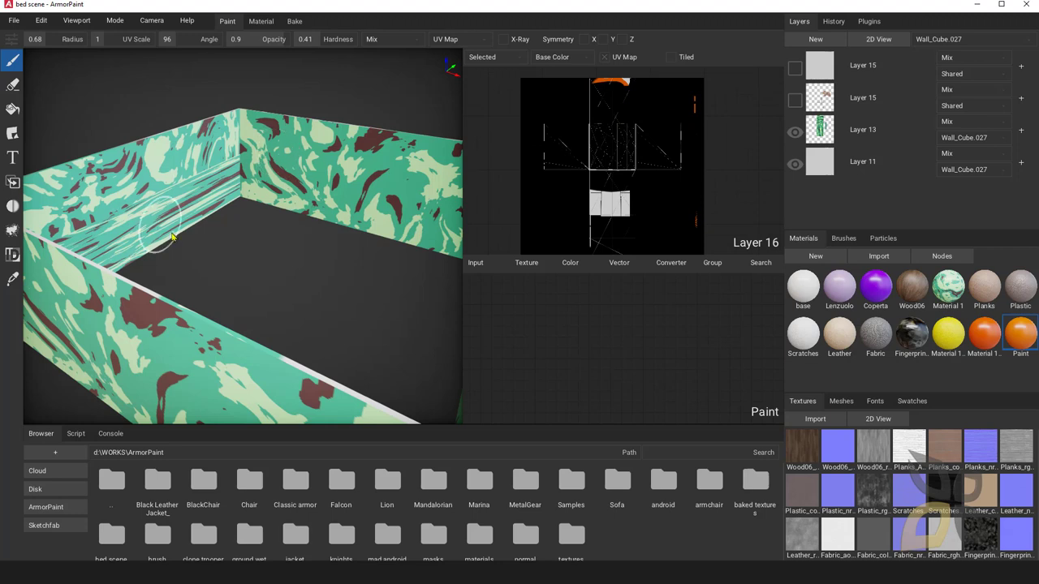
click(360, 186)
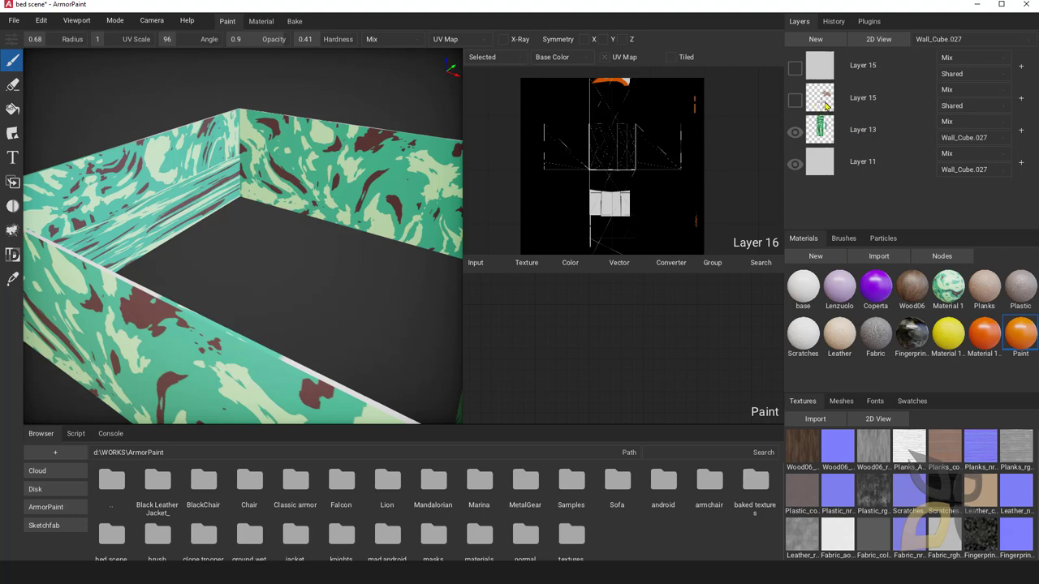
- Check the visibility of the two shared Layer 15 entries and add a new paint layer for Wall_Cube.027
click(795, 69)
click(796, 100)
click(795, 67)
click(816, 39)
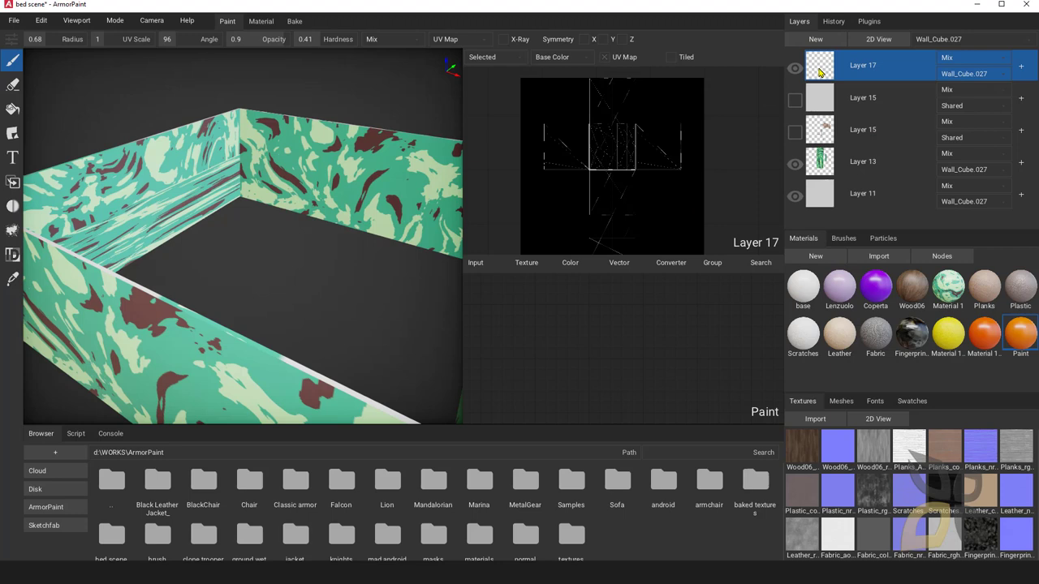
- Compare the node setups of Material 1 and Paint
click(941, 283)
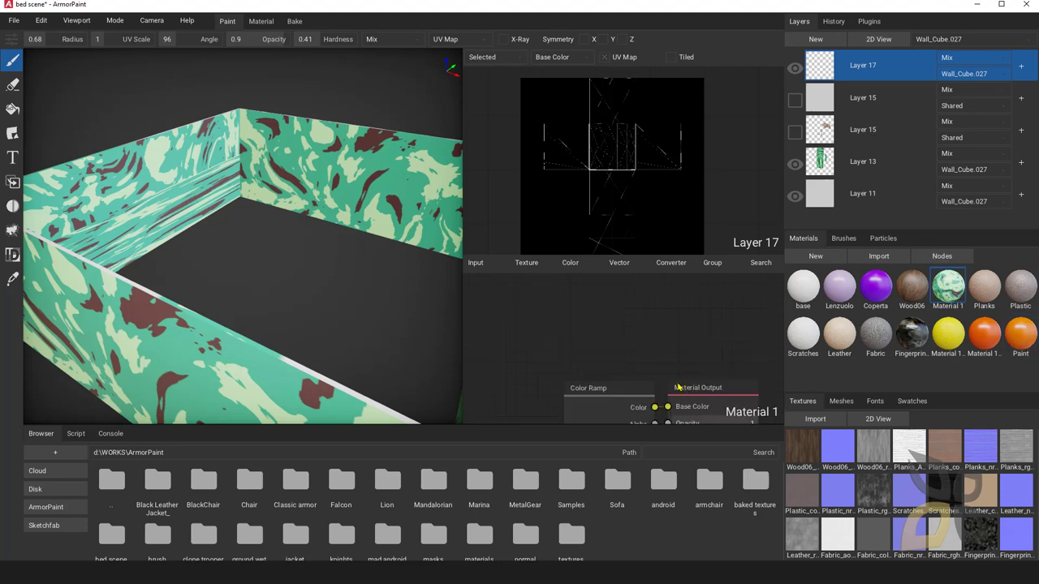
scroll(684, 390, up, 3)
click(1020, 333)
scroll(657, 375, down, 3)
scroll(634, 350, up, 3)
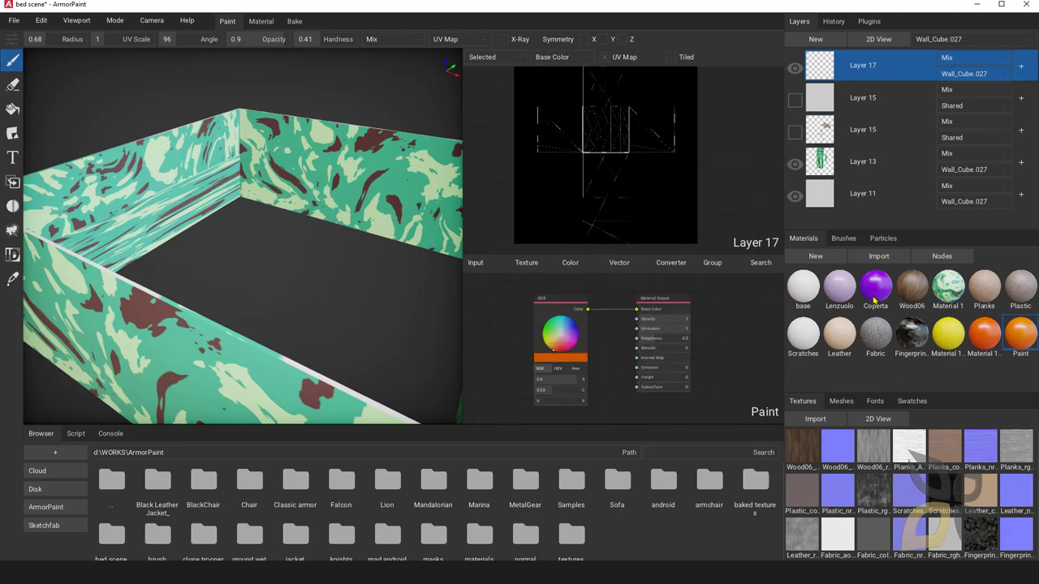
- Select Material 1 and rearrange its Material Output, Color Ramp and Scale 20 Noise Texture nodes
click(947, 292)
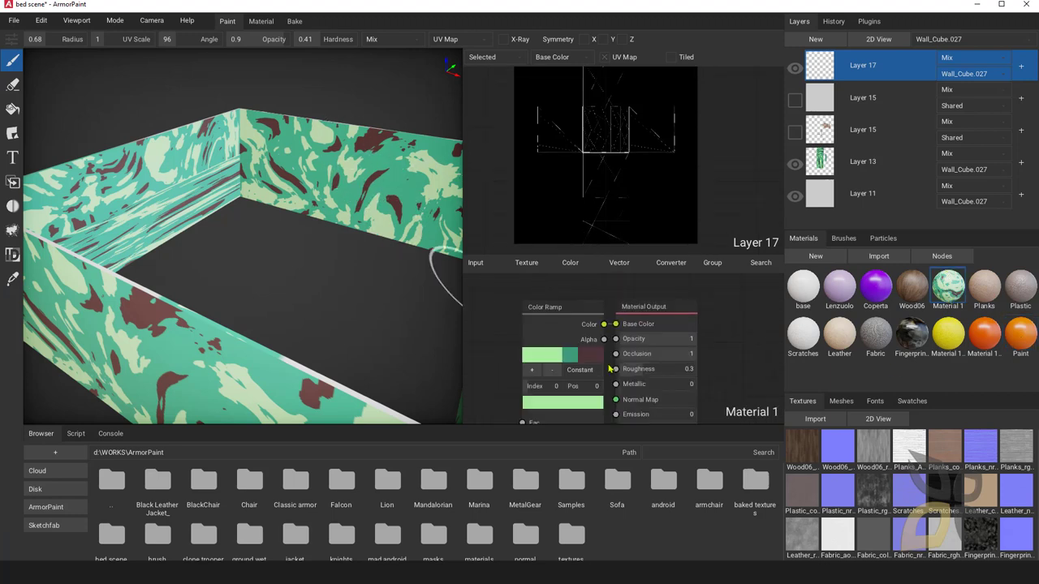
drag(660, 307, 696, 307)
drag(583, 307, 580, 303)
scroll(529, 375, down, 4)
middle_drag(545, 383, 598, 322)
scroll(598, 322, up, 3)
drag(592, 337, 612, 351)
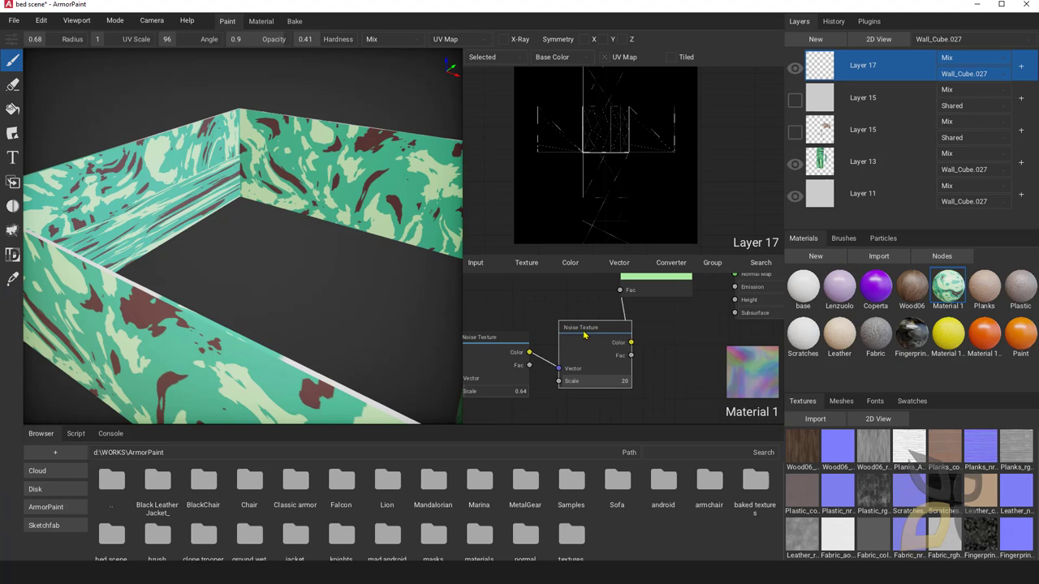
- Lower the Scale 0.64 Noise Texture node and space the Color Ramp and Material Output nodes further apart
drag(494, 337, 494, 360)
middle_drag(573, 337, 543, 386)
scroll(542, 387, down, 3)
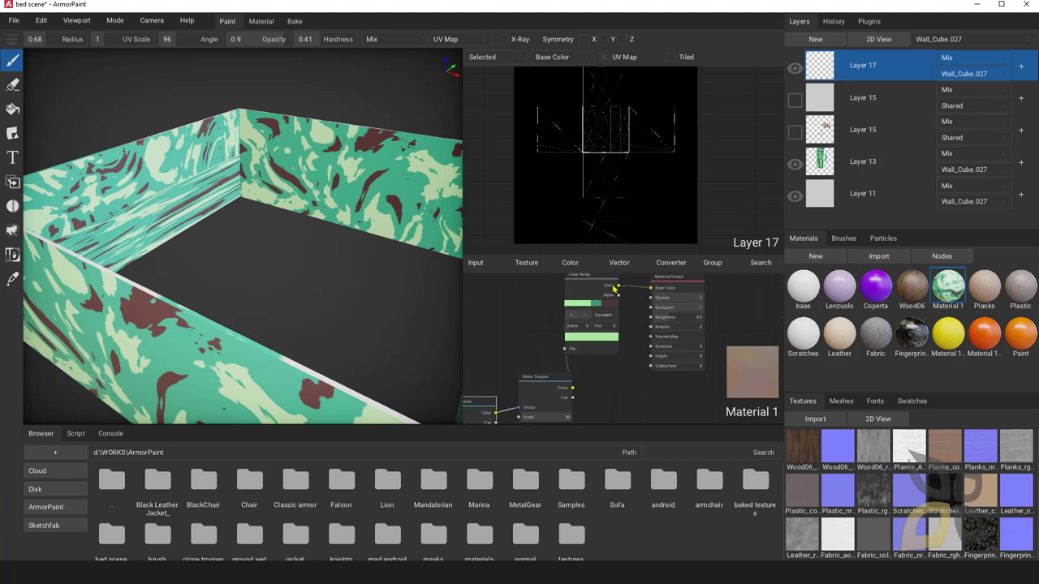
middle_drag(607, 301, 604, 336)
drag(603, 319, 615, 329)
drag(673, 312, 695, 308)
drag(618, 323, 627, 325)
- Brush Material 1 over one interior wall of Wall_Cube.027 on the new layer
right_drag(377, 275, 303, 247)
right_drag(229, 265, 311, 305)
mouse_move(311, 305)
mouse_down()
mouse_move(302, 187)
mouse_move(231, 203)
mouse_move(218, 253)
mouse_move(190, 261)
mouse_move(157, 200)
mouse_move(130, 204)
mouse_move(232, 174)
mouse_move(364, 267)
mouse_move(387, 208)
mouse_move(414, 208)
mouse_up()
right_drag(262, 255, 290, 208)
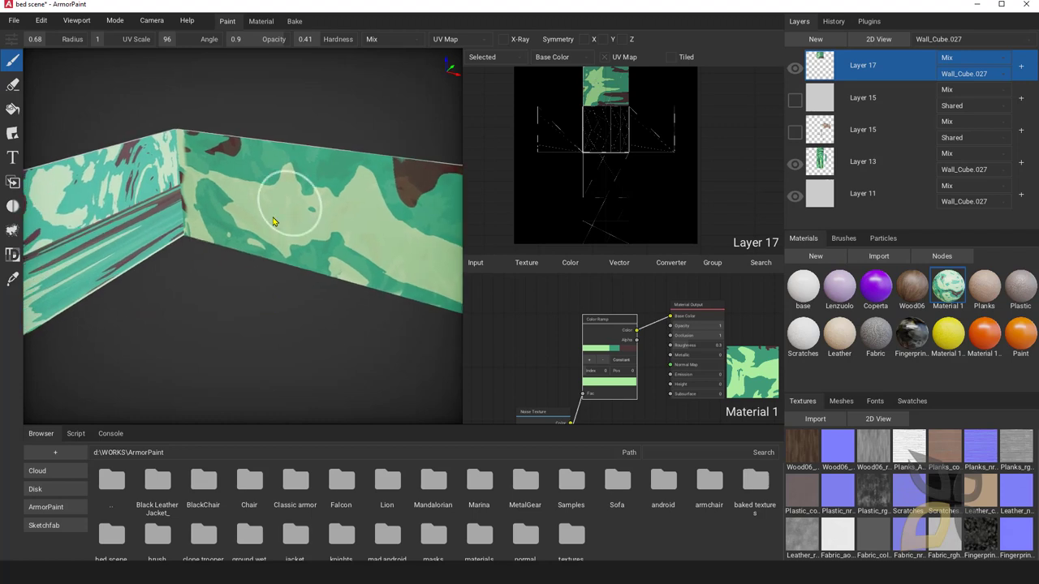
- Continue brushing Material 1 over the adjoining interior wall and the remaining faces of Wall_Cube.027
mouse_move(324, 314)
right_down()
mouse_move(343, 273)
mouse_move(314, 276)
right_up()
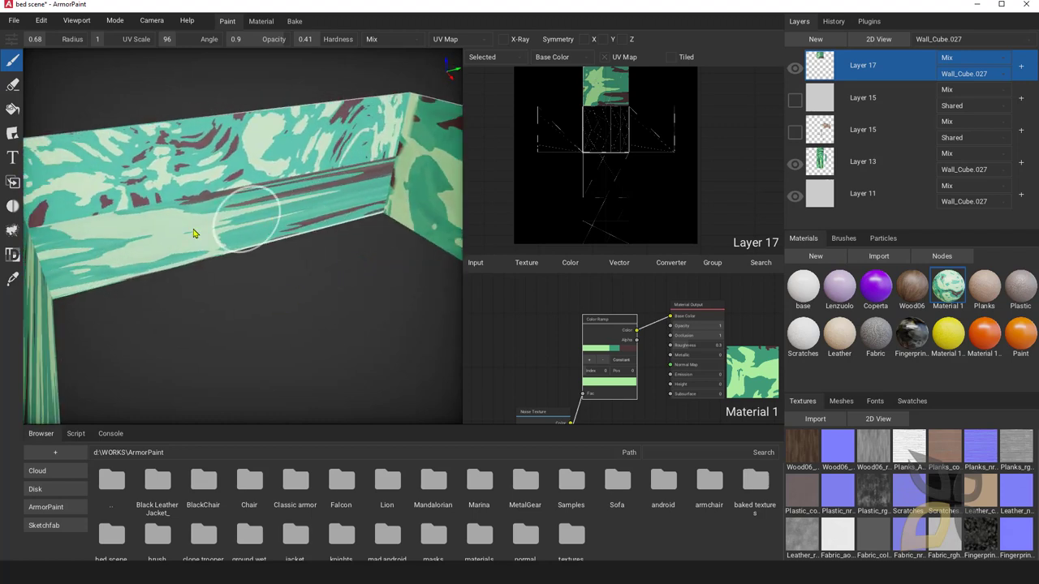
drag(341, 211, 349, 217)
mouse_move(379, 109)
mouse_down()
mouse_move(313, 181)
mouse_move(227, 187)
mouse_move(132, 247)
mouse_move(73, 200)
mouse_up()
right_drag(138, 351, 200, 348)
mouse_move(227, 167)
mouse_down()
mouse_move(267, 235)
mouse_move(229, 244)
mouse_up()
right_drag(203, 357, 224, 307)
scroll(225, 308, down, 3)
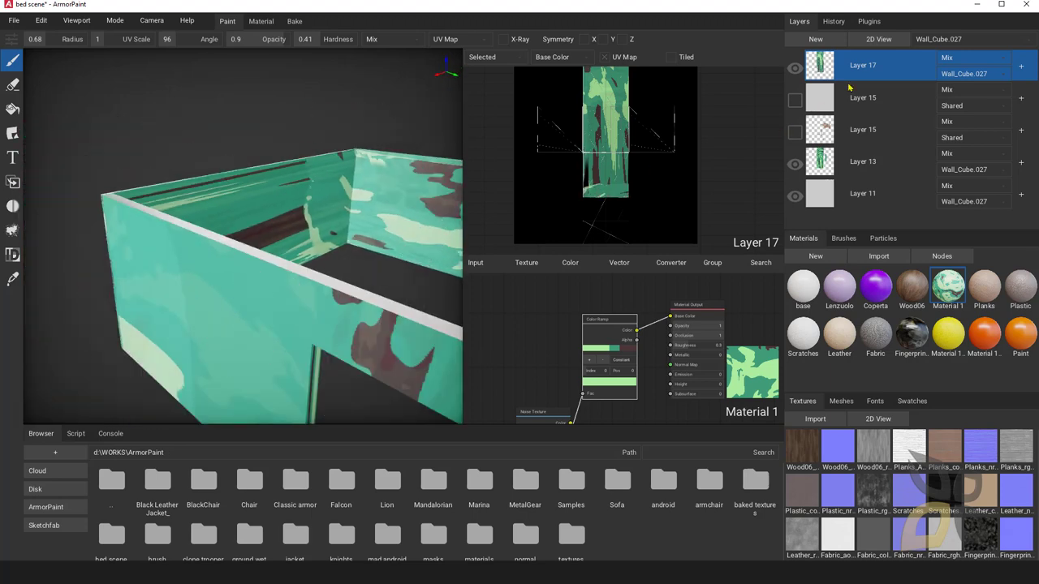
- Show the UV Unwrap plugin's mesh unwrapping option, inspect the stretched wall pattern and return to the layer list
click(868, 23)
click(801, 74)
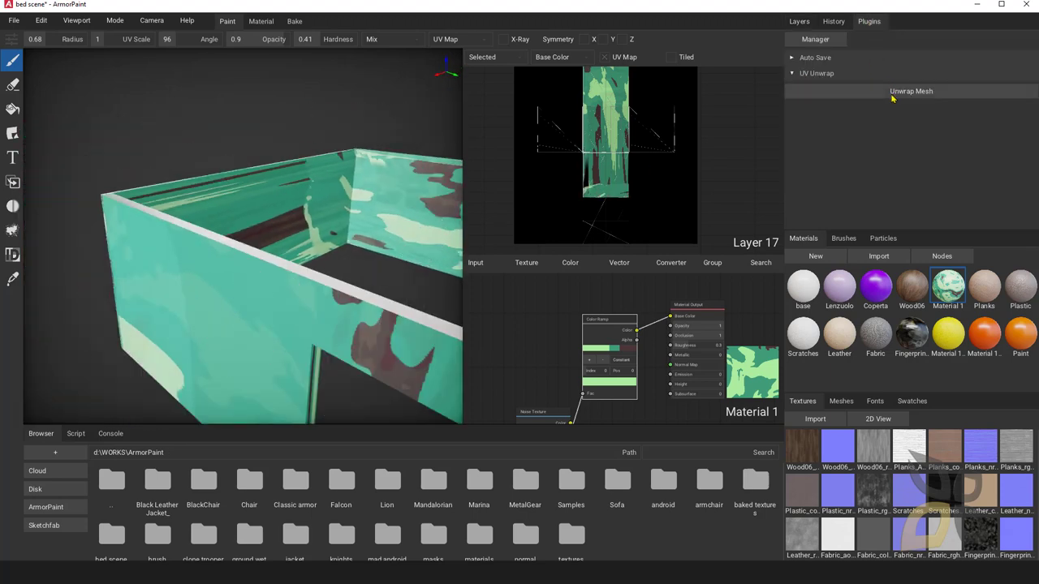
right_drag(257, 232, 340, 320)
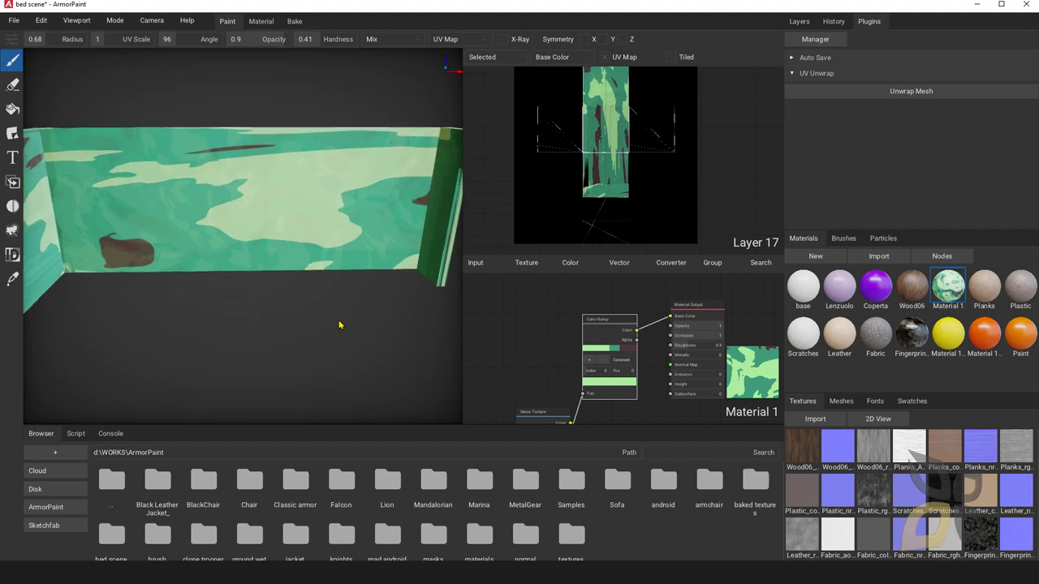
right_drag(333, 369, 317, 314)
mouse_move(255, 264)
right_down()
mouse_move(263, 289)
mouse_move(184, 195)
right_up()
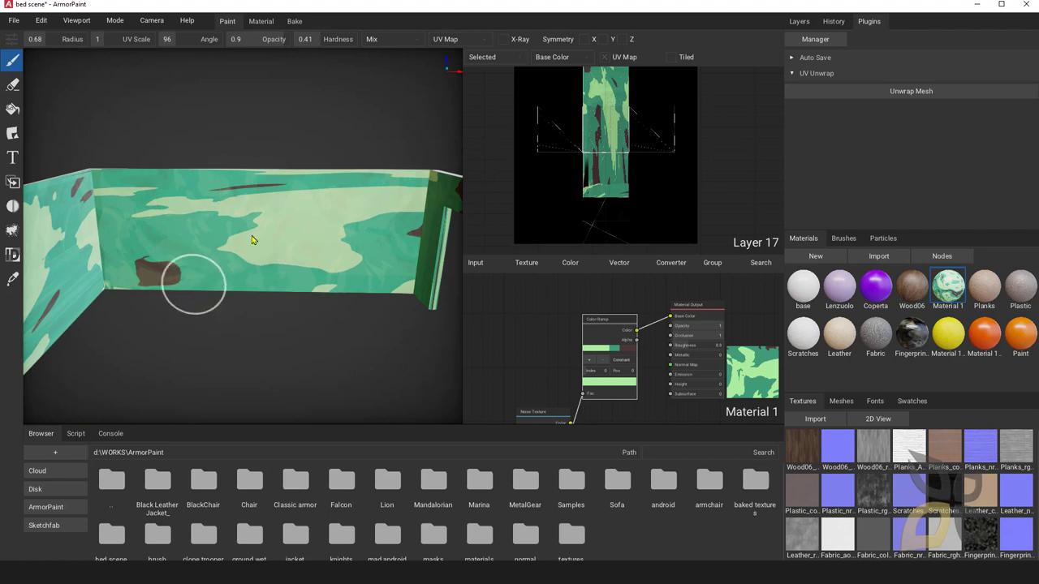
click(797, 24)
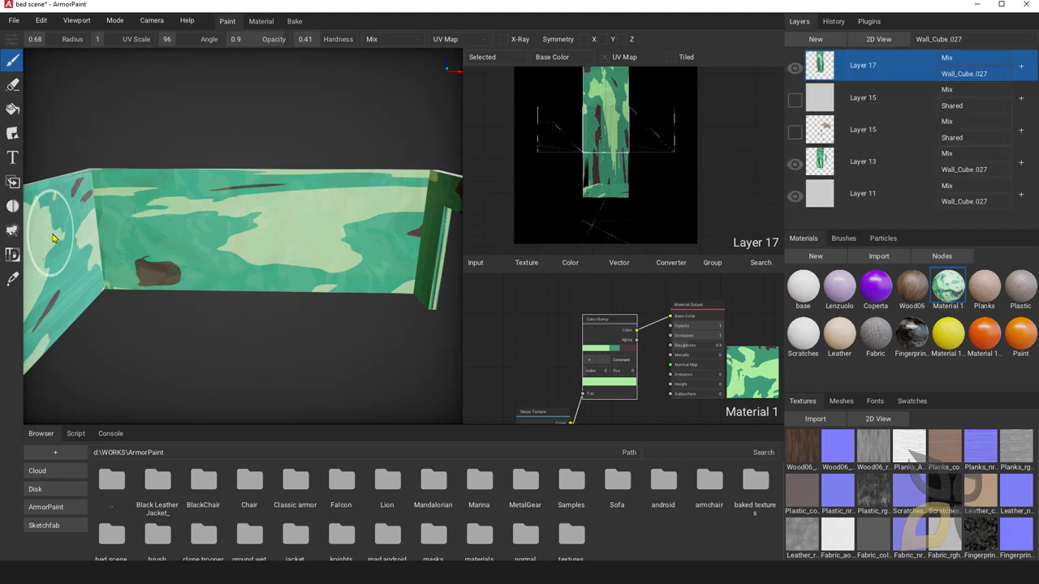
- Raise the brush's UV scale to 4.97, set its mapping to Triplanar and brush Material 1 over the back wall
mouse_move(403, 287)
mouse_down()
mouse_move(379, 227)
mouse_move(361, 267)
mouse_move(267, 243)
mouse_move(125, 244)
mouse_move(114, 212)
mouse_move(122, 190)
mouse_move(381, 191)
mouse_move(376, 234)
mouse_up()
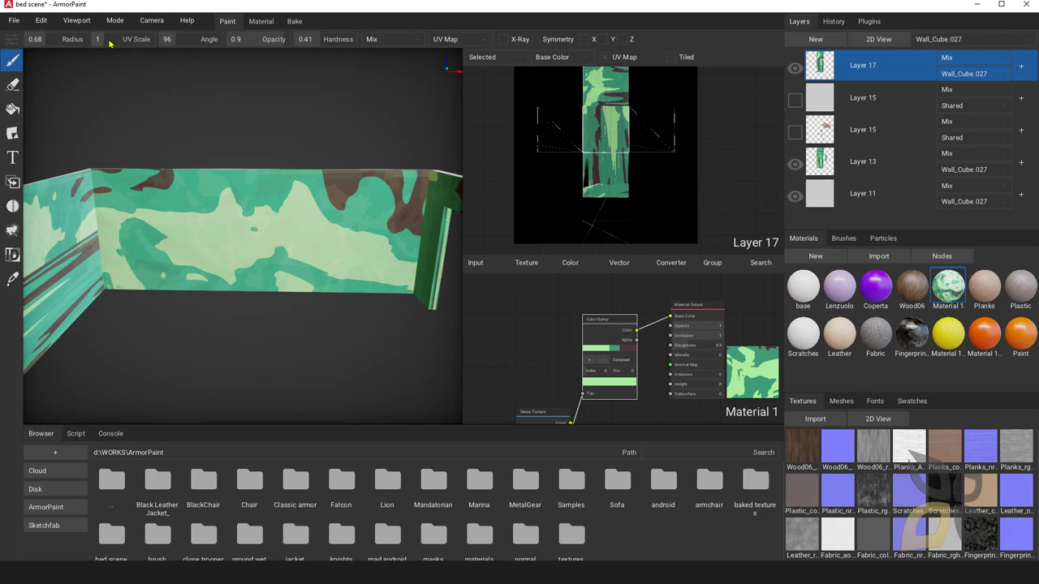
mouse_move(277, 210)
mouse_down()
mouse_move(396, 229)
mouse_move(198, 204)
mouse_move(122, 157)
mouse_move(379, 303)
mouse_move(295, 169)
mouse_move(375, 189)
mouse_move(392, 237)
mouse_move(290, 248)
mouse_move(134, 191)
mouse_move(116, 217)
mouse_up()
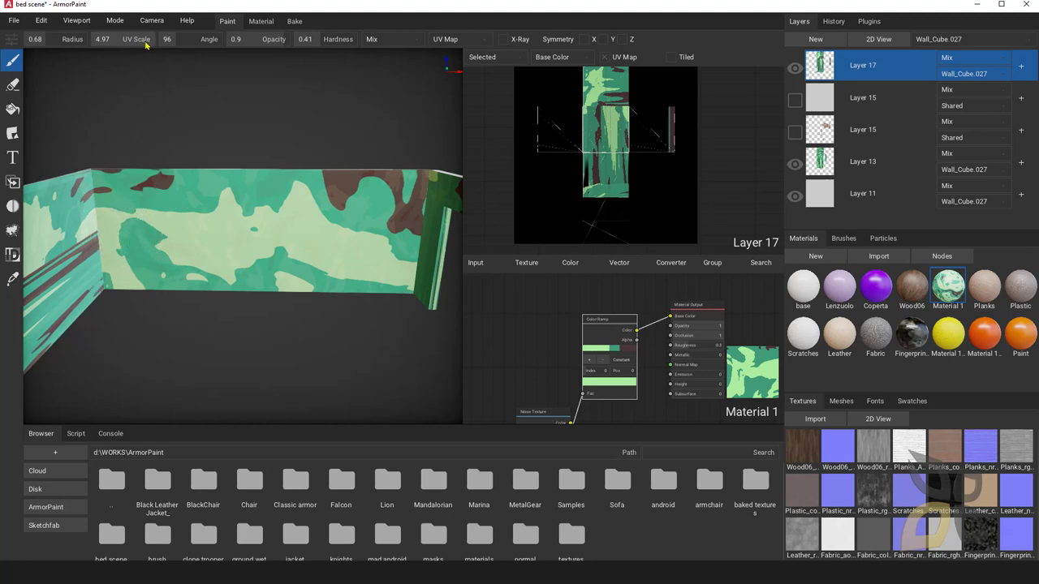
click(447, 41)
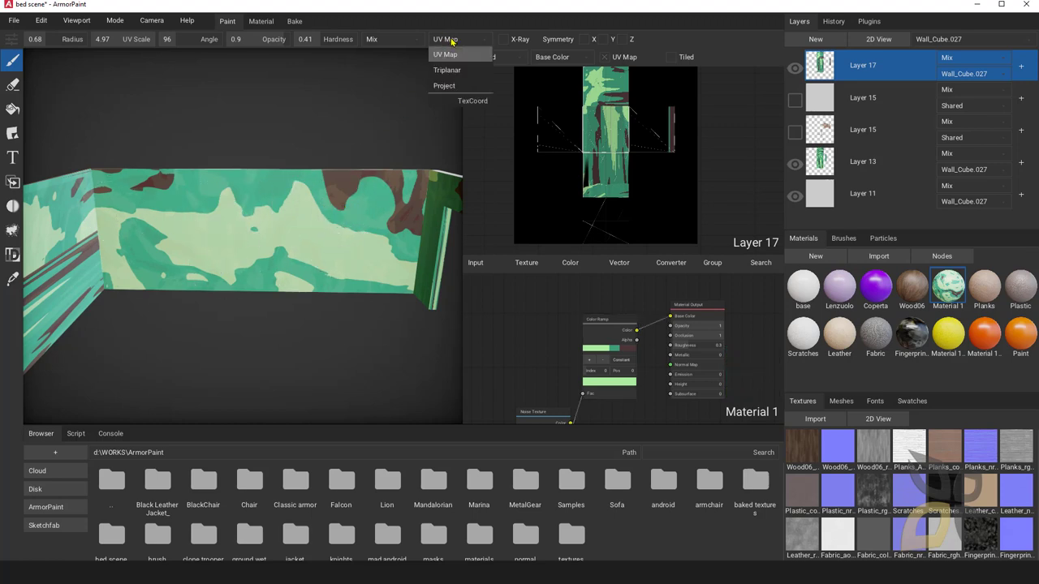
click(446, 70)
mouse_move(384, 191)
mouse_down()
mouse_move(142, 187)
mouse_move(162, 228)
mouse_move(381, 231)
mouse_move(231, 243)
mouse_move(126, 301)
mouse_up()
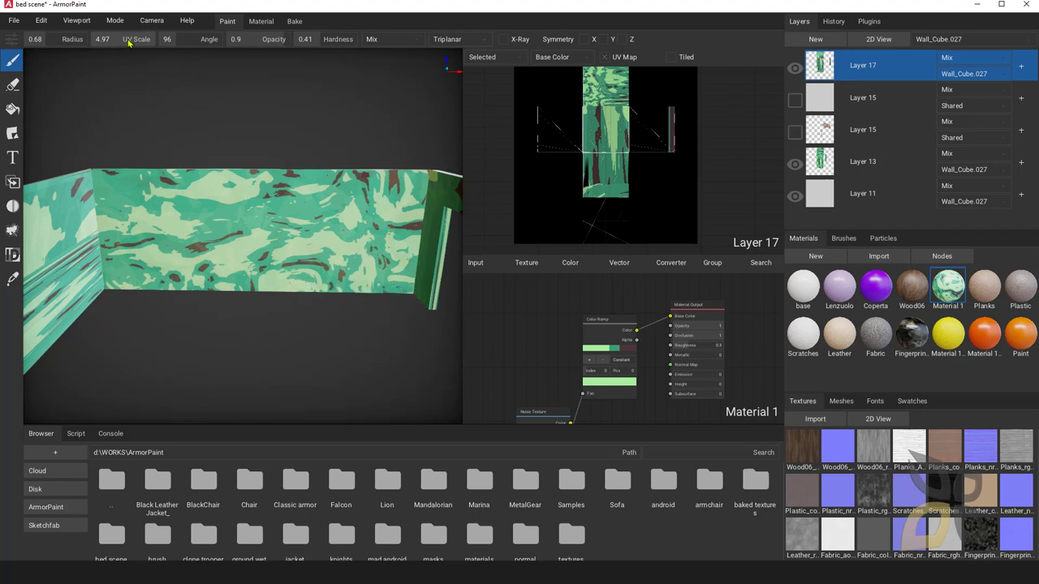
- Test Triplanar painting on the back wall with UV scales of 1.03 and 4.85
drag(112, 45, 103, 51)
mouse_move(135, 176)
mouse_down()
mouse_move(144, 189)
mouse_move(274, 202)
mouse_move(391, 198)
mouse_move(341, 232)
mouse_move(180, 232)
mouse_move(233, 250)
mouse_move(391, 259)
mouse_move(248, 282)
mouse_move(116, 204)
mouse_move(300, 176)
mouse_move(109, 241)
mouse_up()
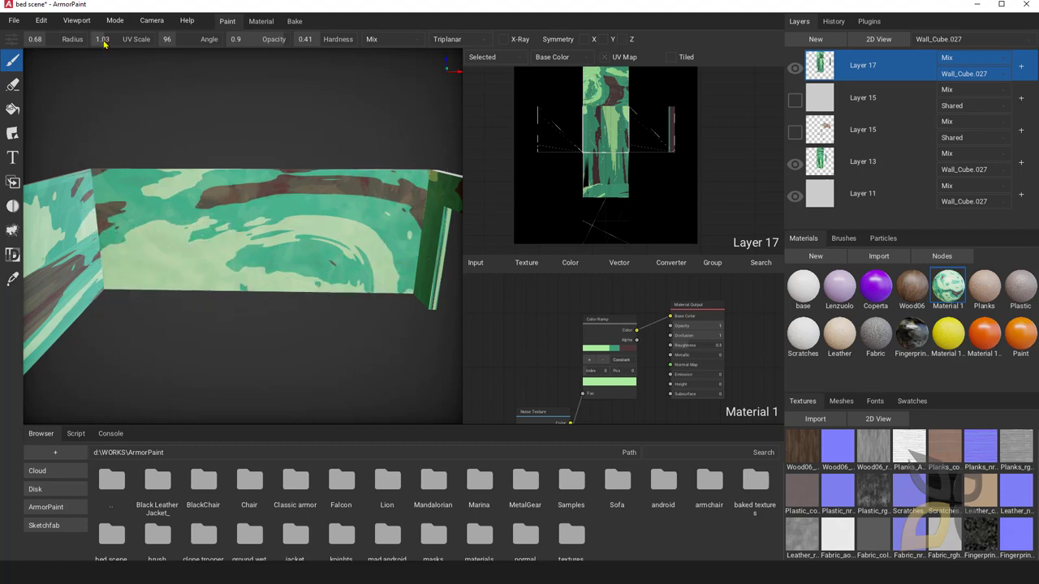
mouse_move(155, 206)
mouse_down()
mouse_move(333, 186)
mouse_move(399, 284)
mouse_move(346, 244)
mouse_move(178, 258)
mouse_move(122, 195)
mouse_move(390, 244)
mouse_move(177, 178)
mouse_move(406, 183)
mouse_move(297, 287)
mouse_move(187, 182)
mouse_up()
mouse_move(81, 186)
mouse_down()
mouse_move(343, 208)
mouse_move(157, 236)
mouse_move(334, 279)
mouse_up()
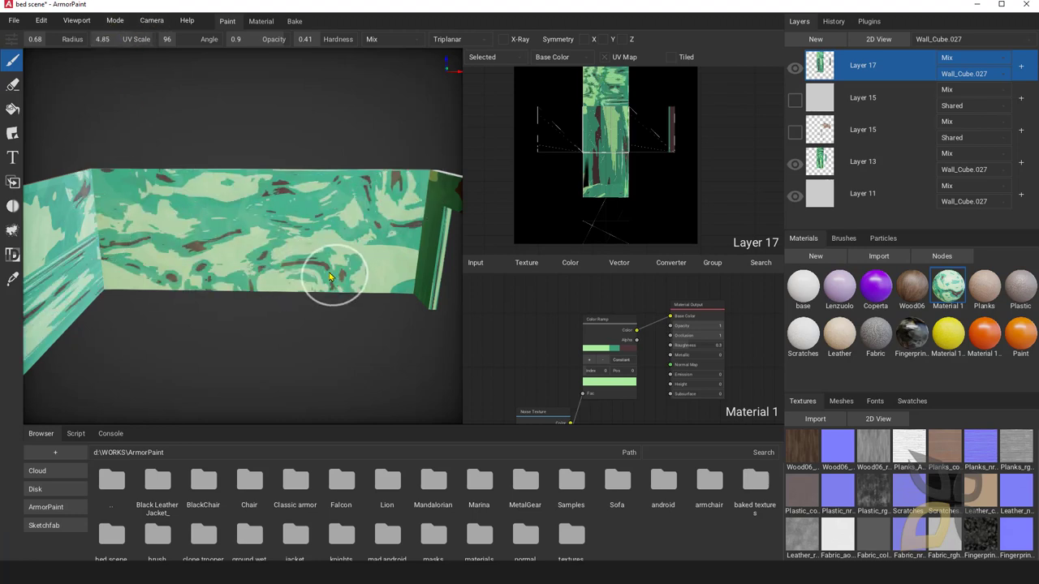
mouse_move(419, 273)
mouse_down()
mouse_move(51, 284)
mouse_move(142, 181)
mouse_move(294, 188)
mouse_up()
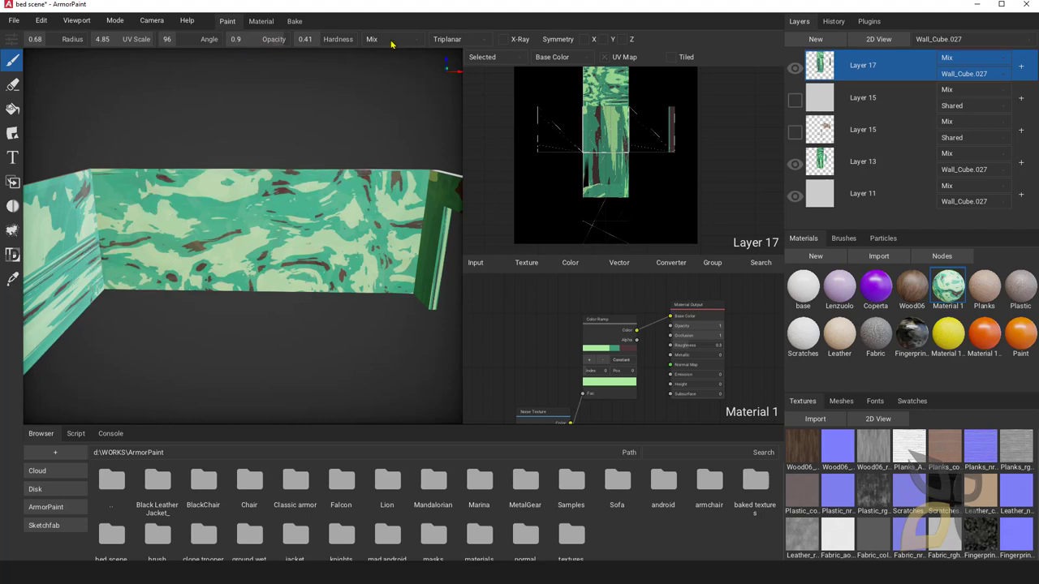
- Set the brush mapping to Project and brush Material 1 over the back wall again
click(447, 39)
click(454, 86)
mouse_move(375, 158)
mouse_down()
mouse_move(288, 195)
mouse_move(207, 203)
mouse_move(134, 182)
mouse_move(126, 247)
mouse_move(216, 261)
mouse_move(267, 232)
mouse_move(348, 241)
mouse_move(290, 172)
mouse_up()
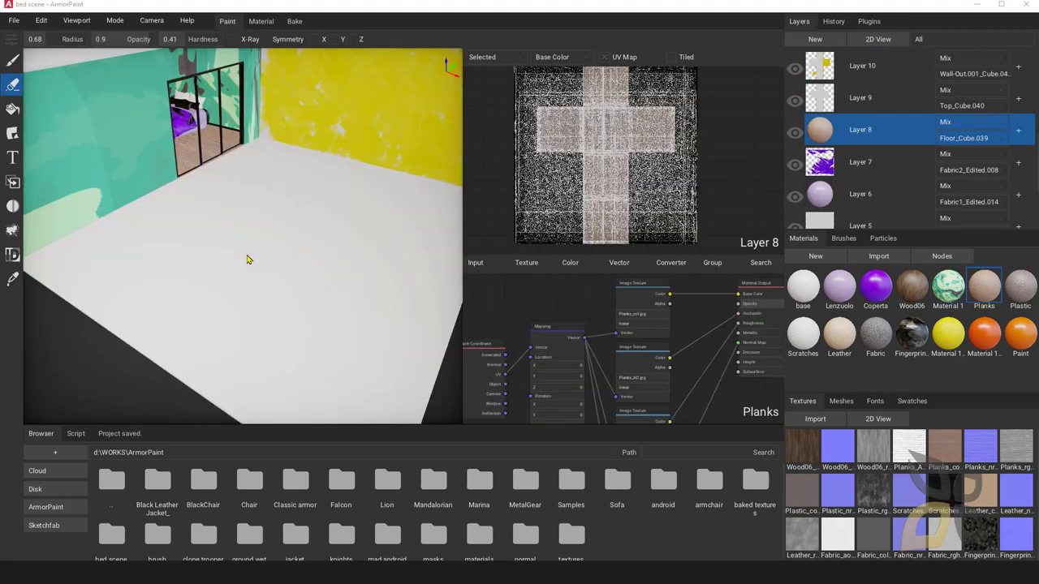
- Examine the full bed scene's plank floor, painted walls and outdoor ground, along with the upper part of the layer list
middle_drag(247, 259, 255, 278)
right_drag(173, 258, 323, 272)
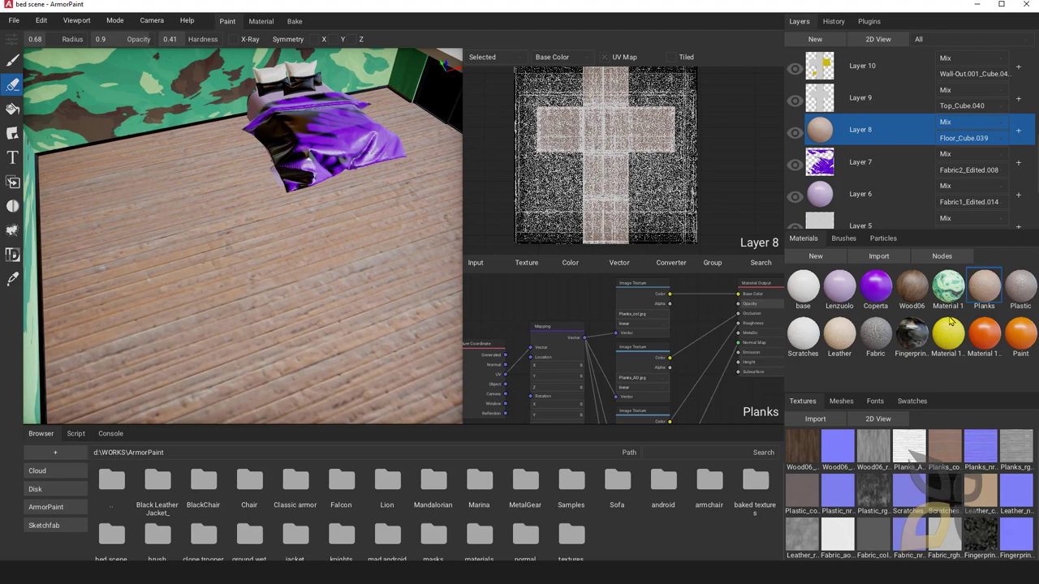
scroll(251, 279, down, 5)
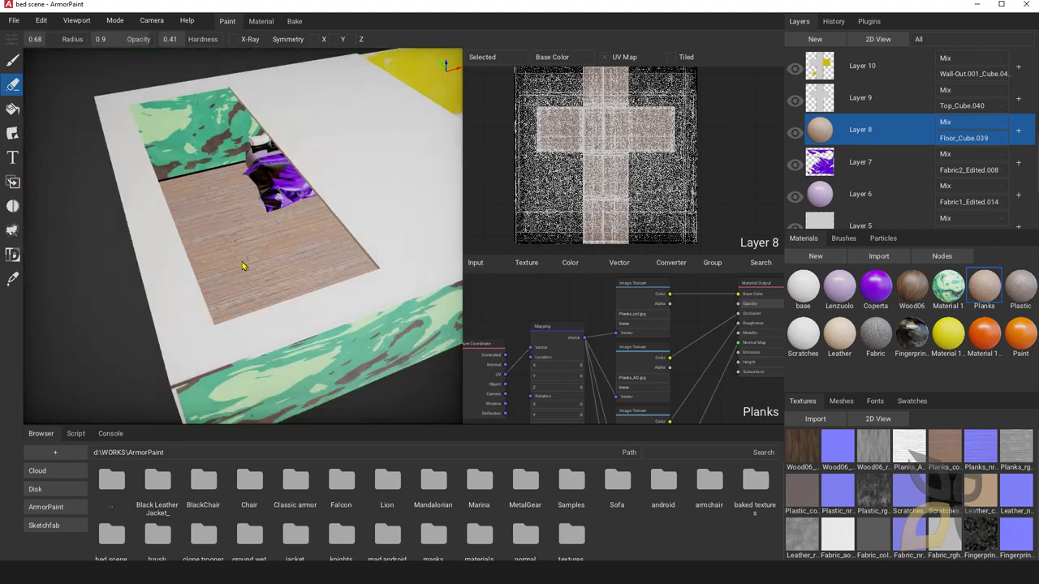
mouse_move(299, 257)
right_down()
mouse_move(251, 286)
mouse_move(341, 315)
mouse_move(313, 294)
mouse_move(294, 237)
right_up()
scroll(294, 237, up, 3)
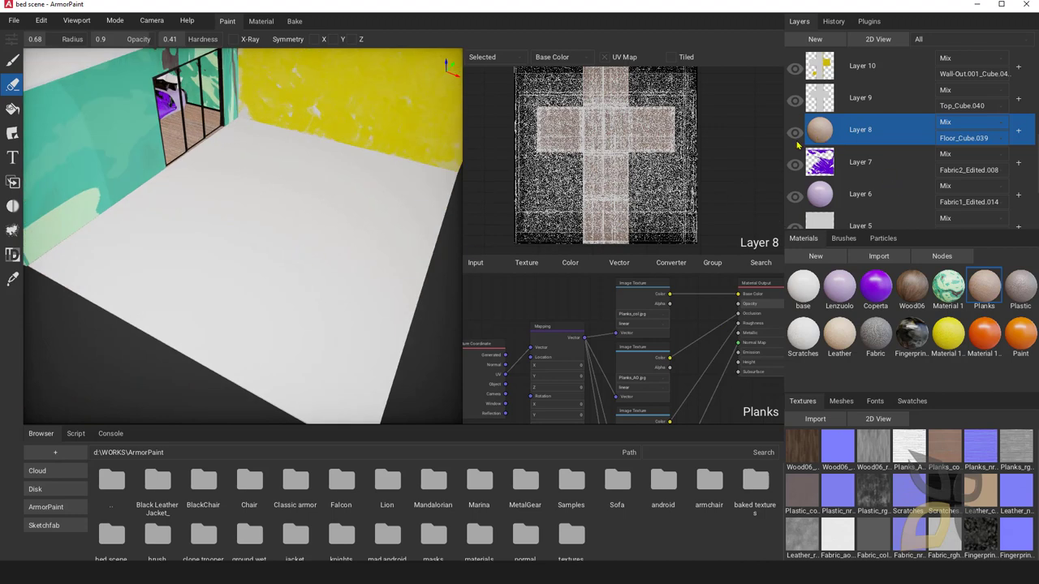
right_drag(359, 257, 235, 268)
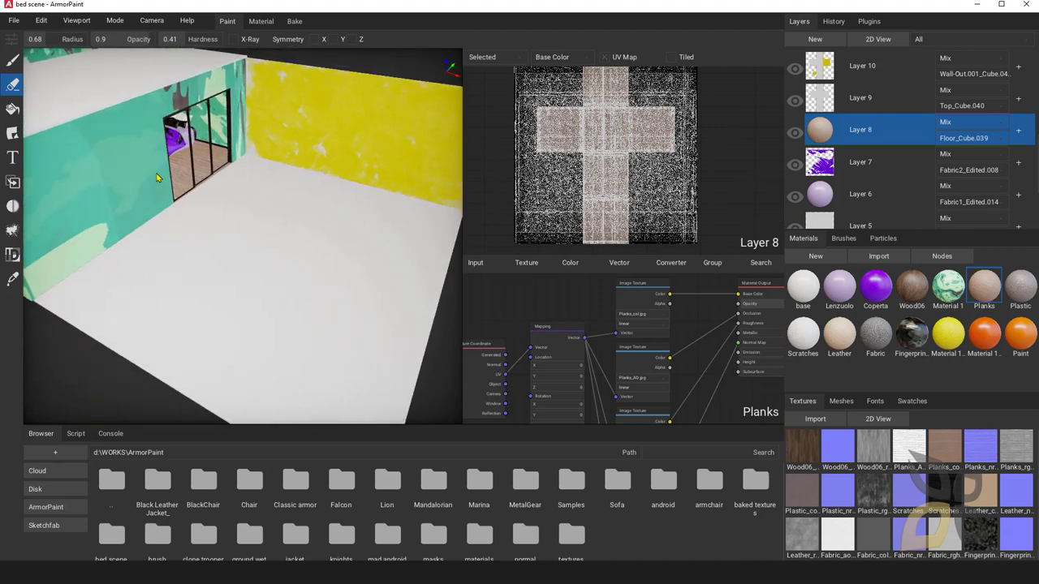
scroll(910, 146, up, 5)
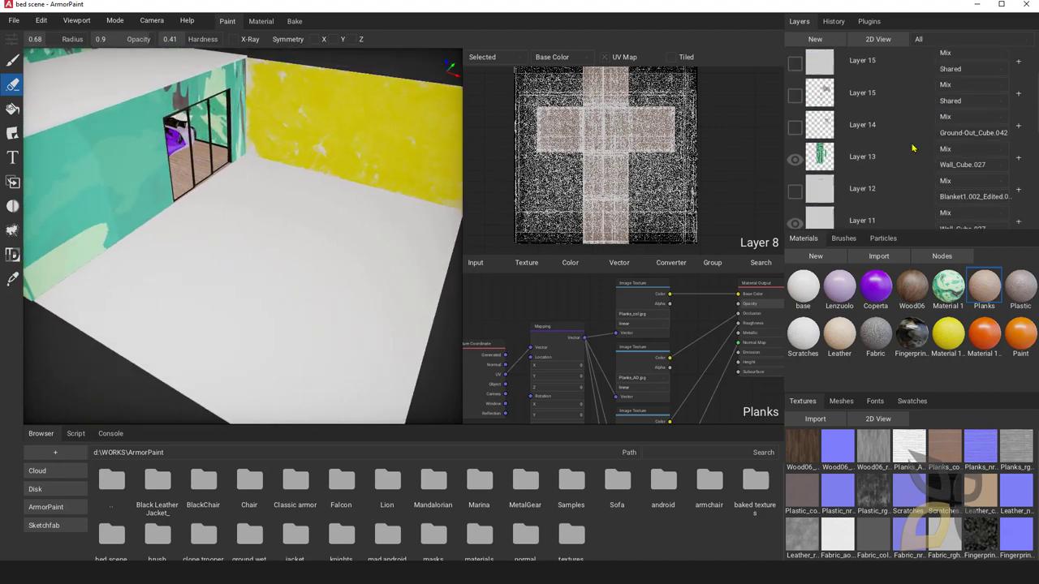
- Add a new paint layer, assign it to the Ground-Out_Cube.042 object and choose the Planks material
click(815, 41)
click(948, 73)
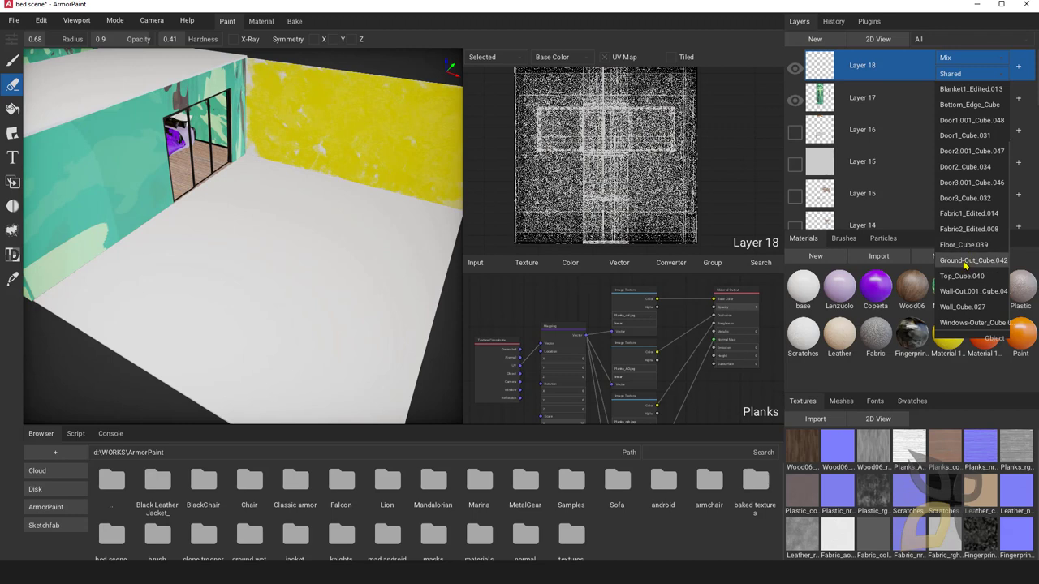
click(967, 261)
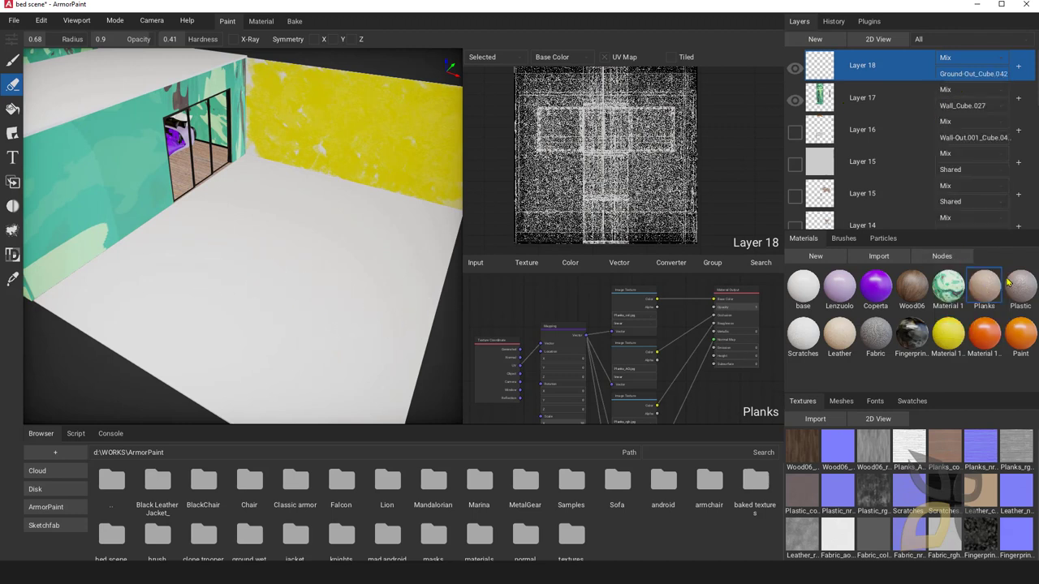
double_click(979, 294)
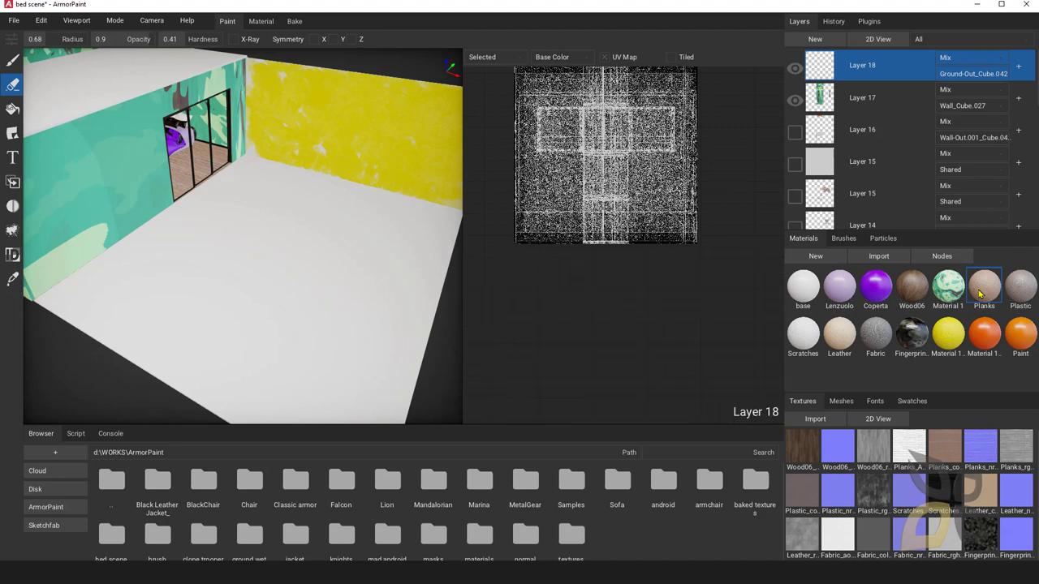
click(980, 294)
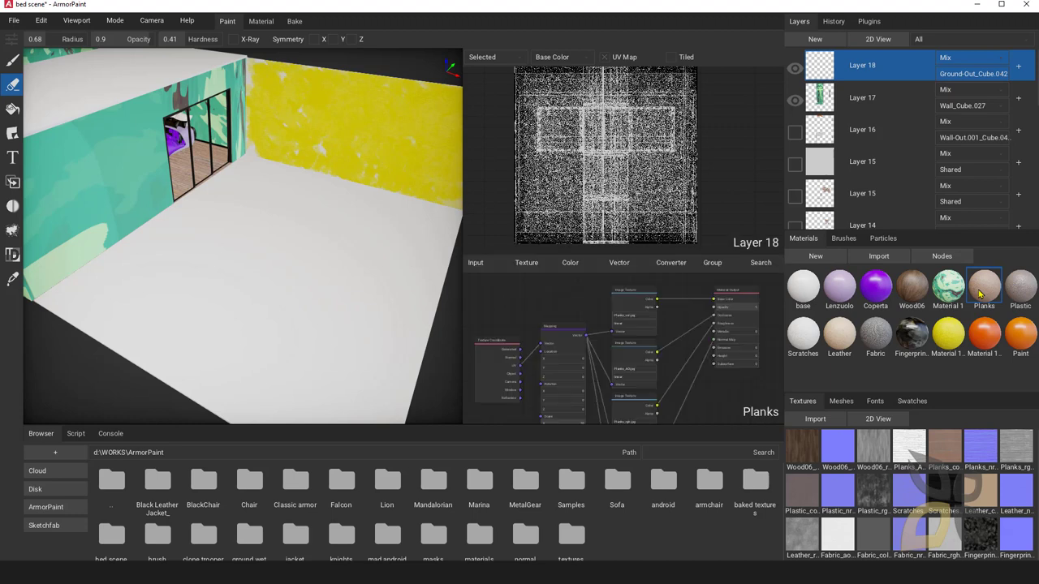
- Brush the Planks material over the outdoor ground with the Project mapping
click(12, 61)
mouse_move(268, 237)
mouse_down()
mouse_move(236, 248)
mouse_move(226, 278)
mouse_move(297, 276)
mouse_move(308, 318)
mouse_up()
mouse_move(323, 321)
middle_down()
mouse_move(313, 308)
mouse_move(362, 339)
middle_up()
scroll(235, 209, up, 3)
middle_drag(235, 208, 290, 275)
scroll(301, 289, up, 4)
scroll(307, 294, down, 3)
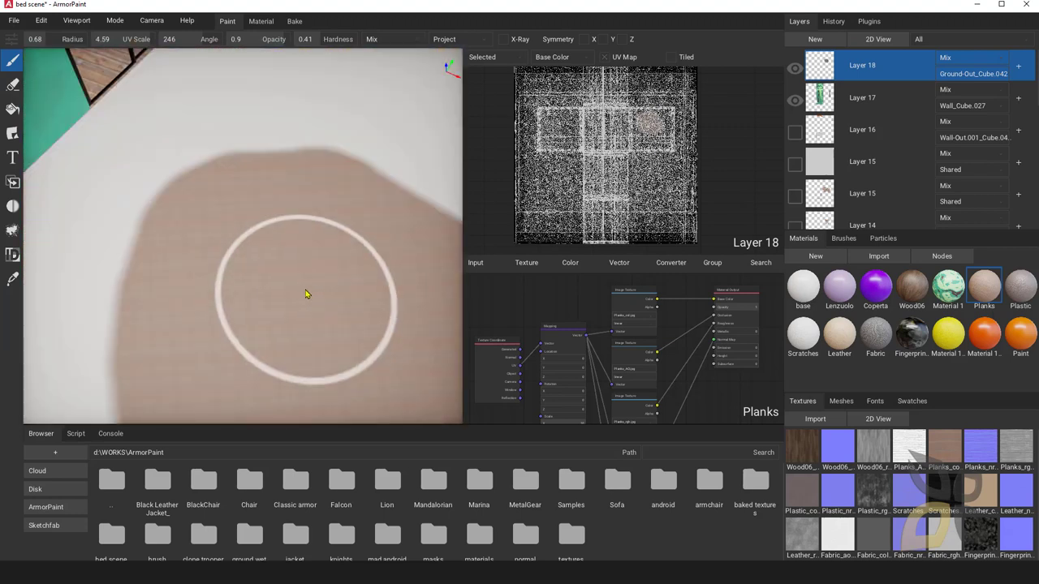
scroll(307, 295, down, 3)
mouse_move(276, 313)
mouse_down()
mouse_move(141, 392)
mouse_move(246, 292)
mouse_up()
scroll(261, 226, down, 2)
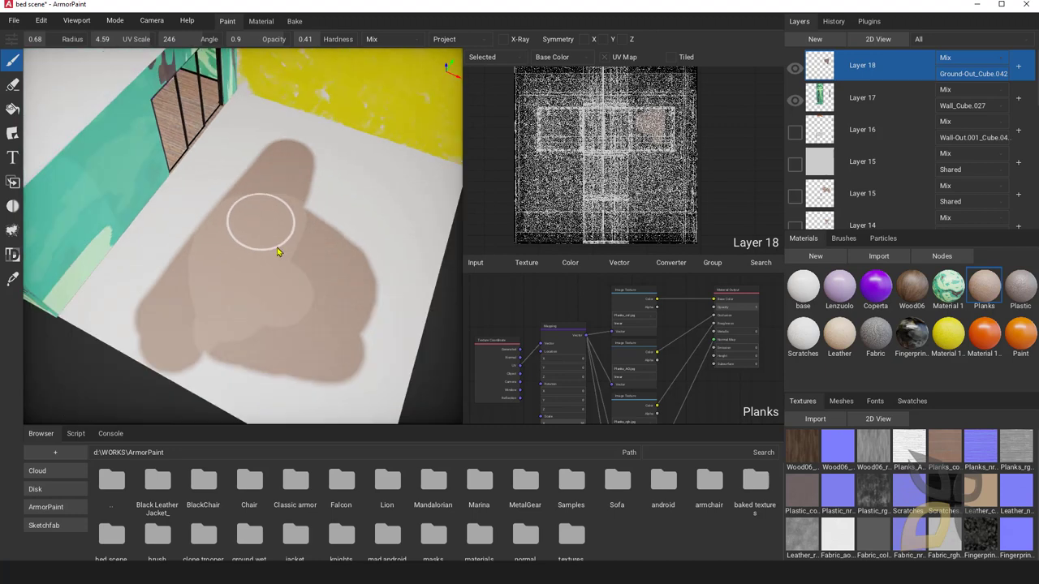
- Set the brush opacity to 1, mapping to UV Map and UV scale to 1.58, and cover the whole outdoor ground with planks
right_drag(297, 283, 301, 268)
drag(301, 269, 341, 288)
drag(274, 39, 296, 49)
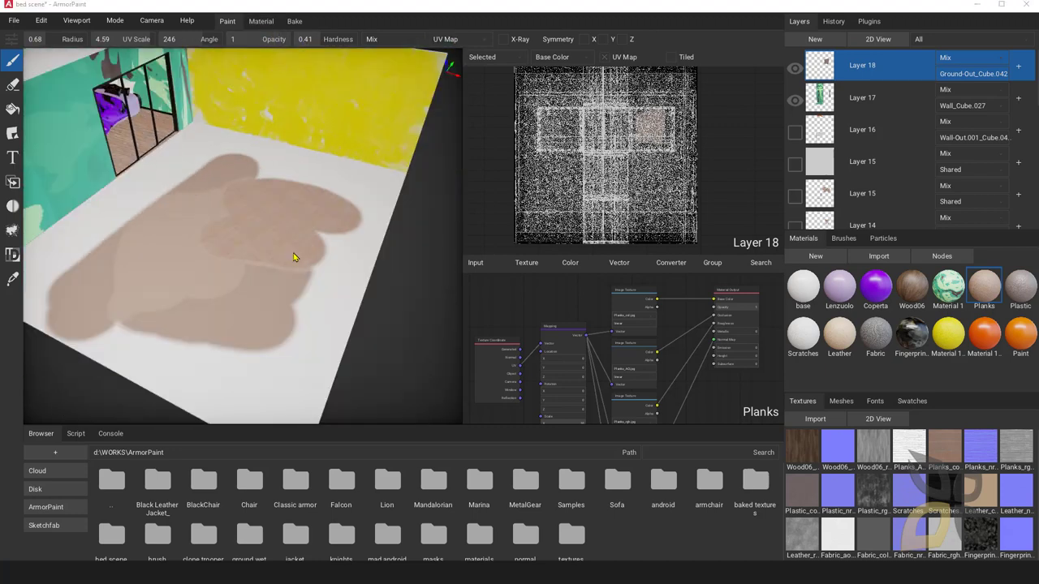
mouse_move(295, 257)
mouse_down()
mouse_move(267, 328)
mouse_move(146, 357)
mouse_move(116, 292)
mouse_move(260, 383)
mouse_move(362, 299)
mouse_move(372, 209)
mouse_move(313, 193)
mouse_move(344, 181)
mouse_move(174, 223)
mouse_move(150, 287)
mouse_move(104, 297)
mouse_move(116, 56)
mouse_up()
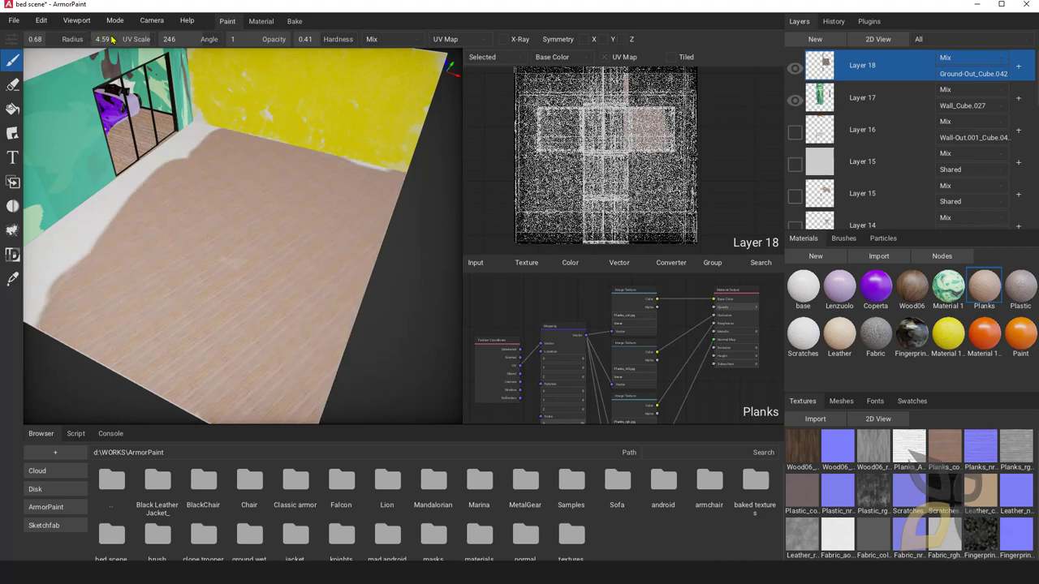
mouse_move(224, 185)
mouse_down()
mouse_move(276, 329)
mouse_move(190, 344)
mouse_move(71, 325)
mouse_move(109, 206)
mouse_move(410, 201)
mouse_up()
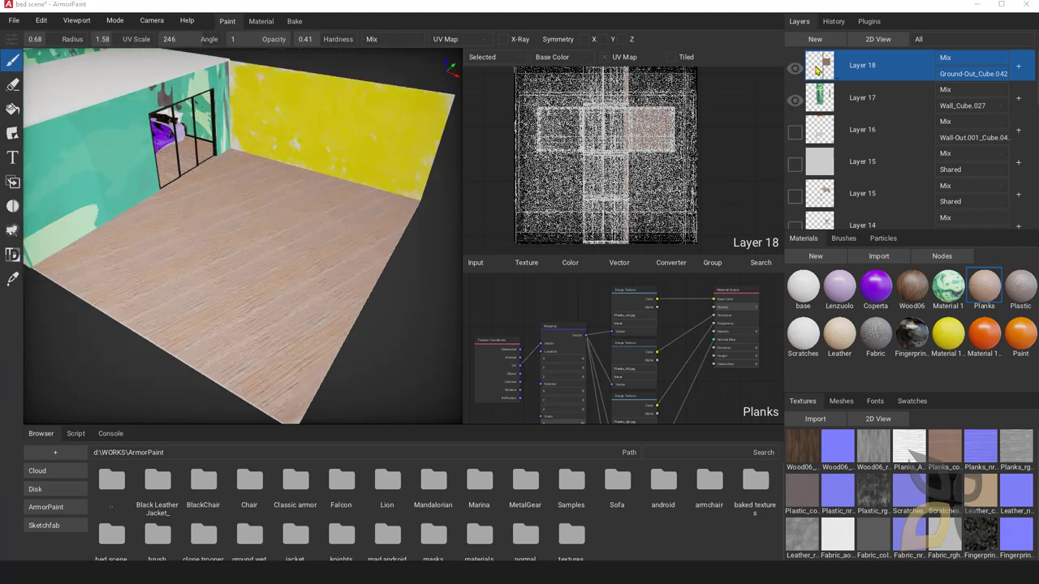
- Duplicate Layer 18, which holds the outdoor ground's planks
right_click(817, 71)
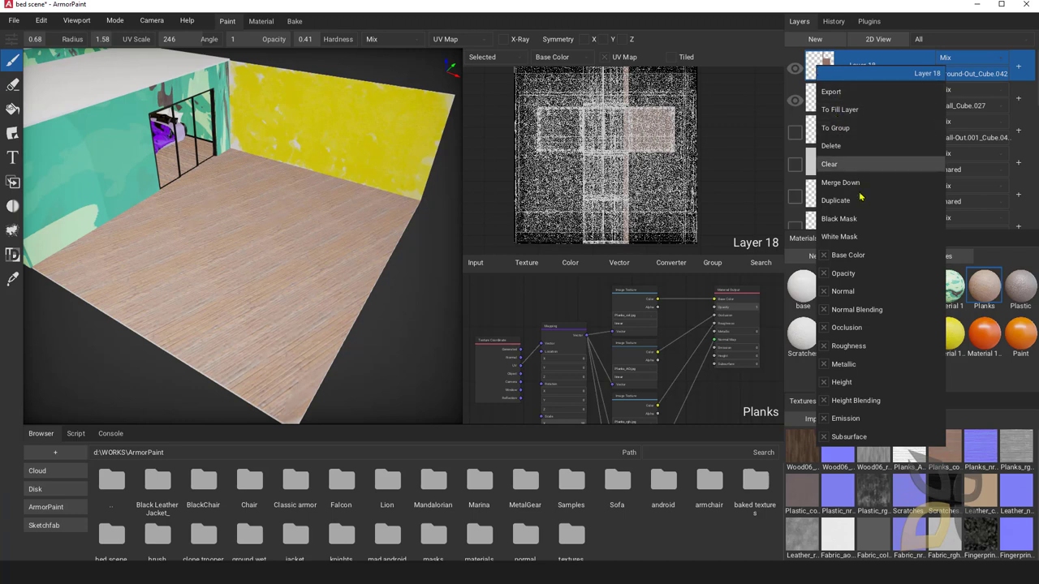
click(835, 200)
right_click(816, 75)
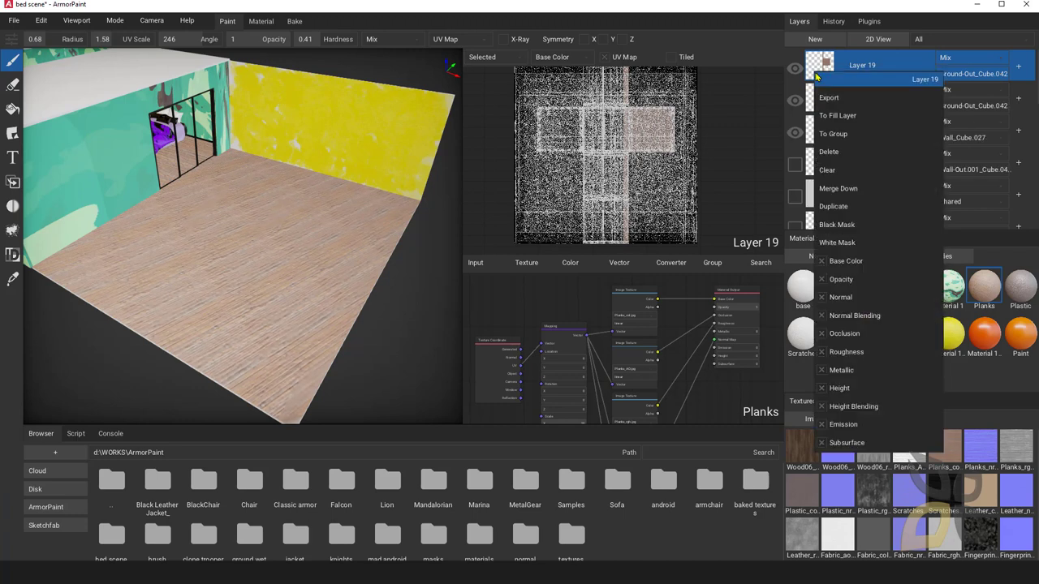
click(967, 65)
- Try Darken blending on the duplicated planks layer and set its blending mode to Multiply
click(960, 62)
click(974, 166)
click(957, 61)
click(951, 87)
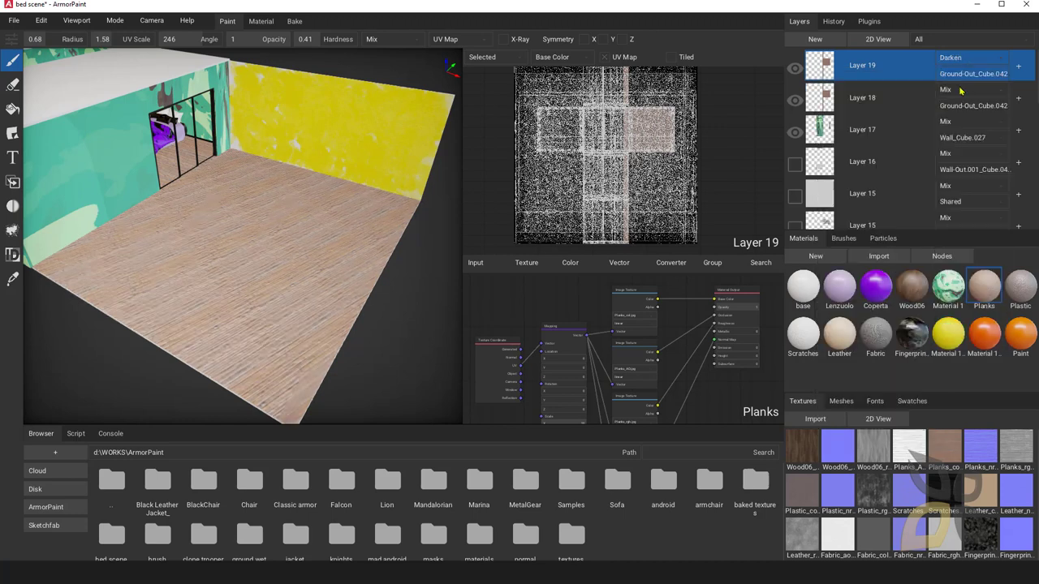
click(963, 63)
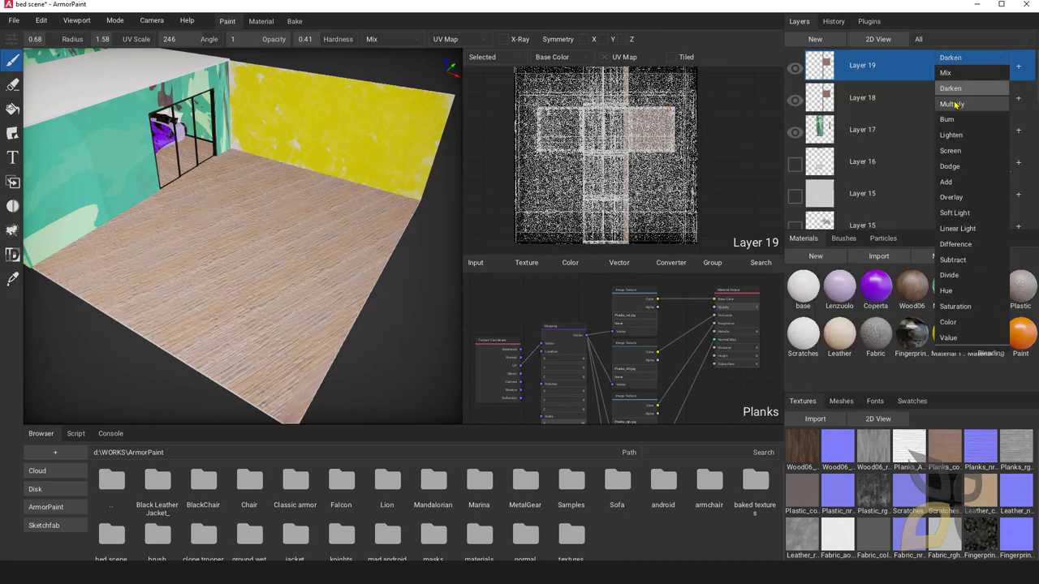
click(952, 104)
- Toggle the Base Color channel of Layer 19 off and back on
right_click(823, 73)
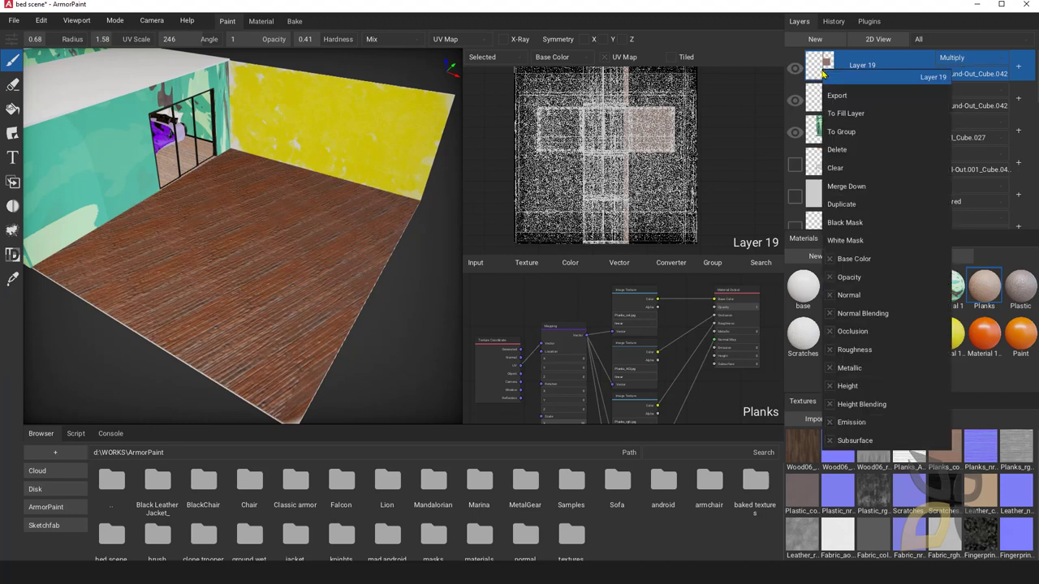
click(830, 259)
click(830, 259)
click(830, 259)
click(830, 259)
click(748, 112)
- Create a new material and make it active for painting the plank ground on Layer 20
right_drag(262, 319, 284, 325)
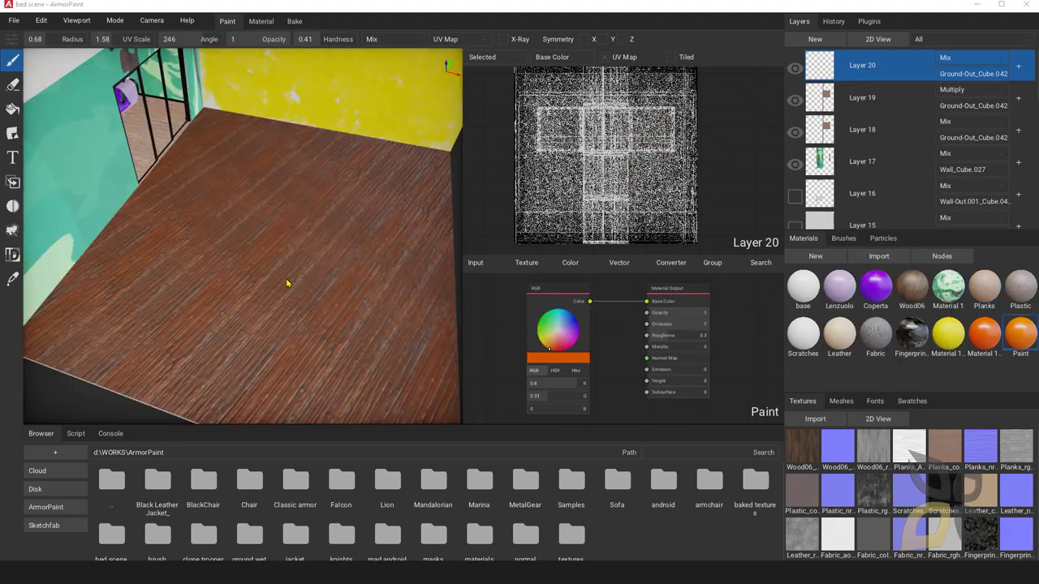
mouse_move(287, 283)
right_down()
mouse_move(295, 285)
mouse_move(276, 286)
right_up()
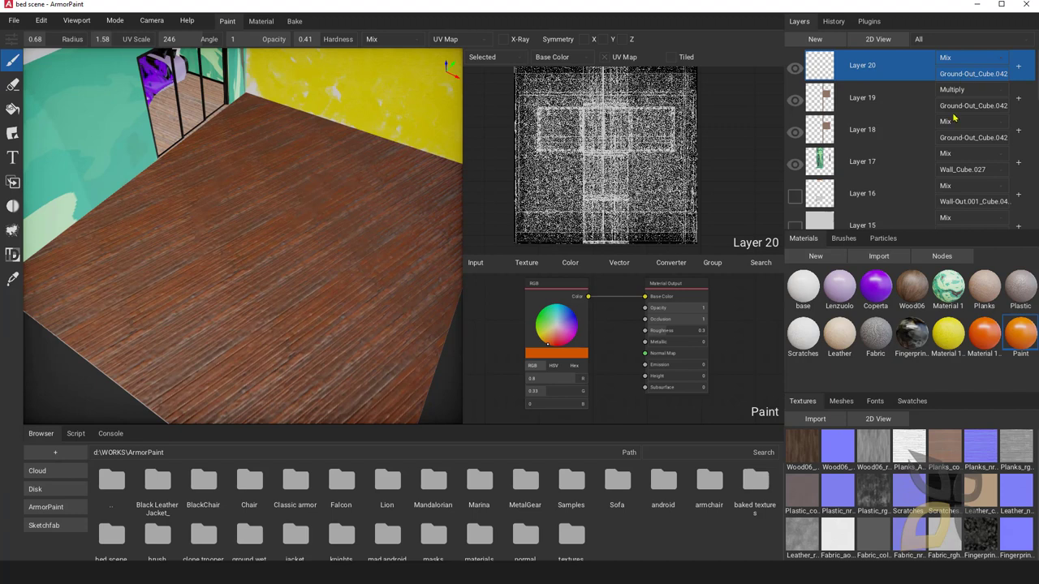
click(815, 255)
scroll(819, 349, down, 1)
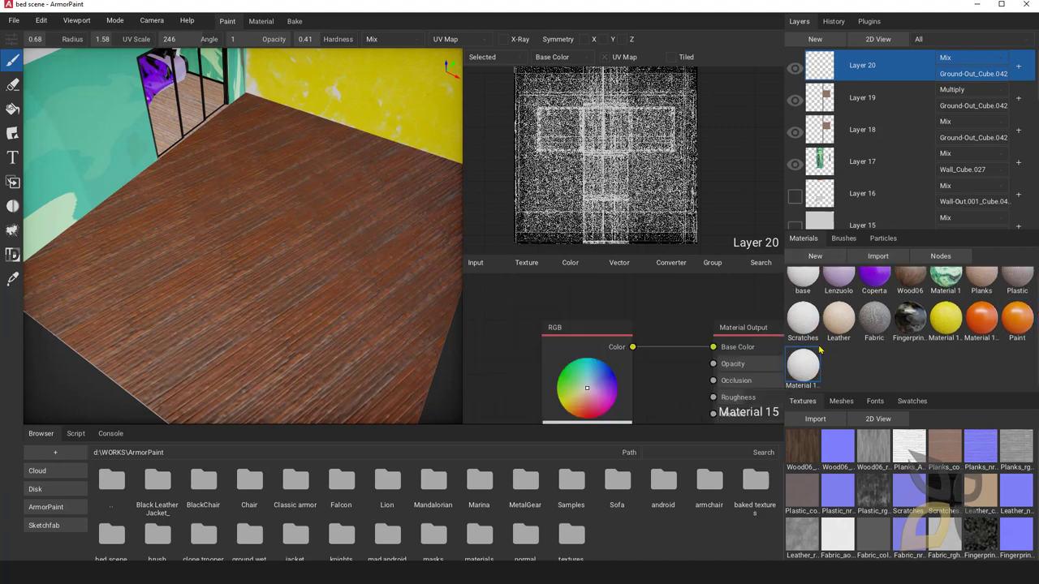
scroll(852, 366, down, 1)
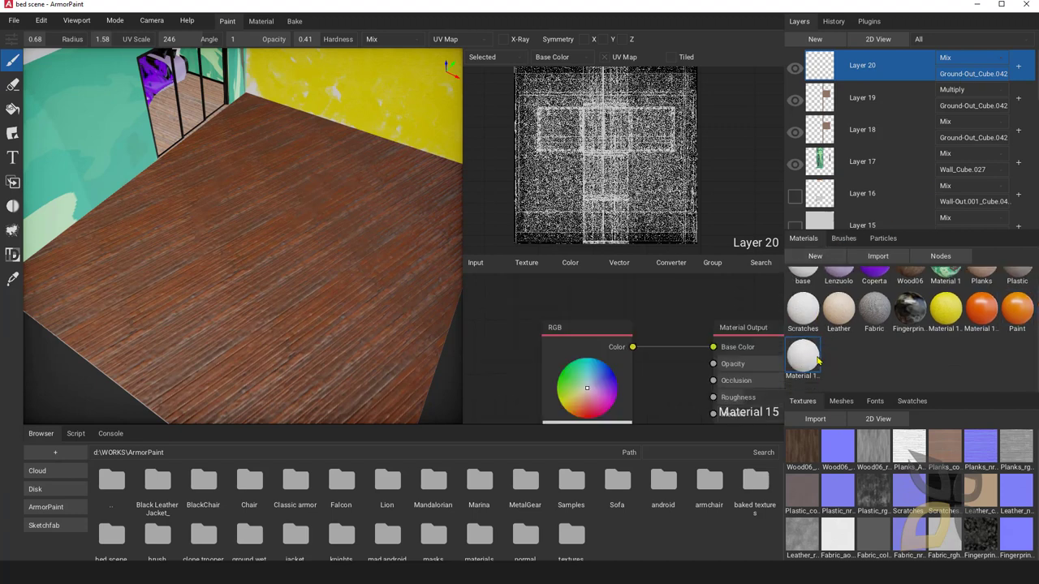
double_click(807, 363)
double_click(808, 362)
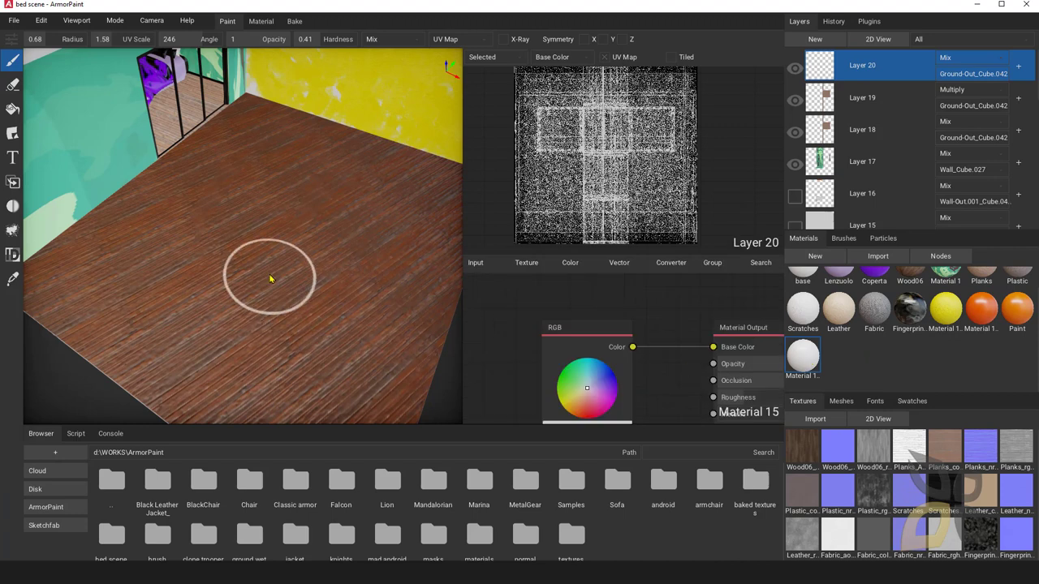
- Test the new white material with brush strokes on the plank ground and undo them
right_drag(271, 279, 268, 279)
mouse_move(244, 298)
mouse_down()
mouse_move(304, 248)
mouse_move(227, 325)
mouse_move(244, 329)
mouse_move(334, 236)
mouse_move(171, 331)
mouse_up()
scroll(260, 323, up, 2)
mouse_move(271, 308)
right_down()
mouse_move(264, 291)
mouse_move(232, 322)
right_up()
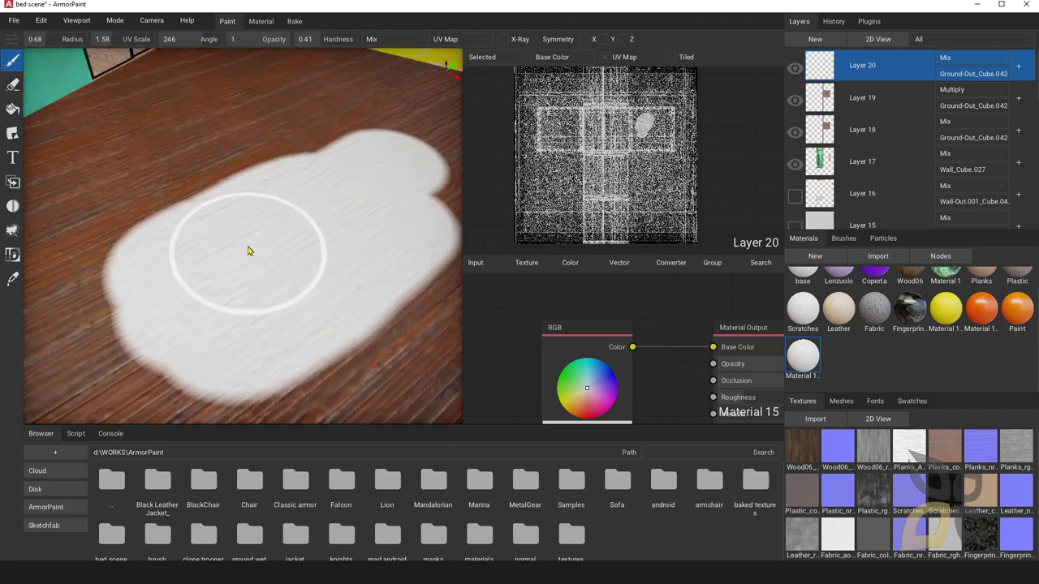
key(ctrl+z)
key(ctrl+z)
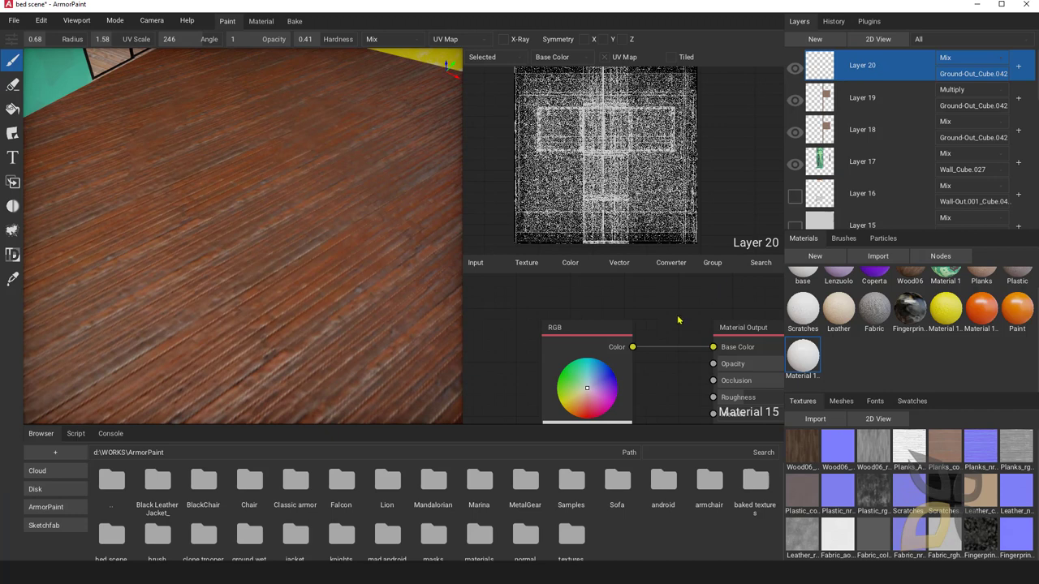
- Lower the new material's opacity to 0.48 and brush a test patch, and repeat with the opacity raised to 0.95
scroll(690, 308, down, 2)
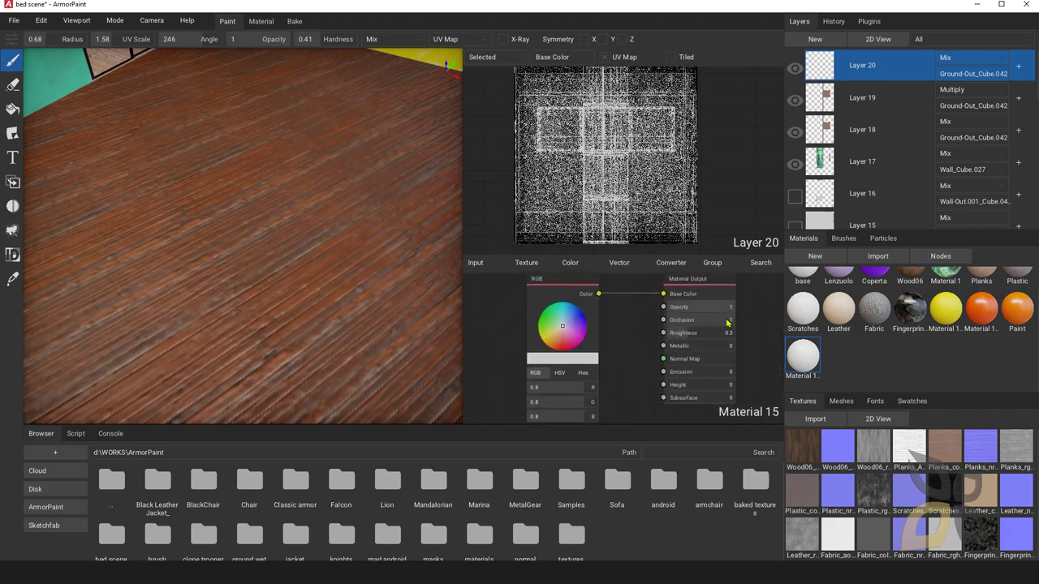
drag(711, 308, 704, 311)
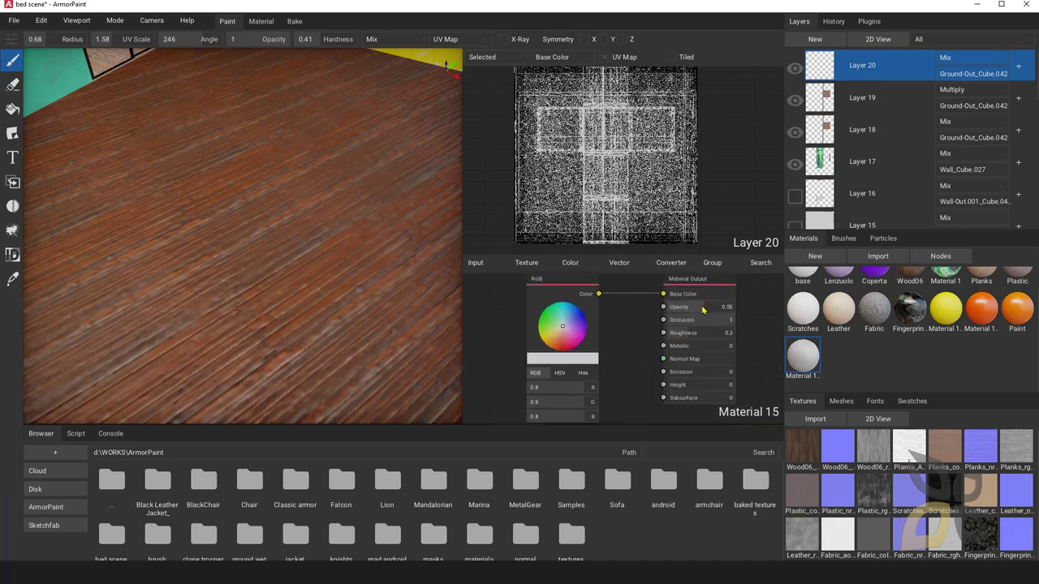
mouse_move(361, 342)
mouse_down()
mouse_move(316, 255)
mouse_move(349, 253)
mouse_up()
drag(709, 313, 732, 309)
mouse_move(429, 308)
mouse_down()
mouse_move(330, 279)
mouse_move(292, 309)
mouse_up()
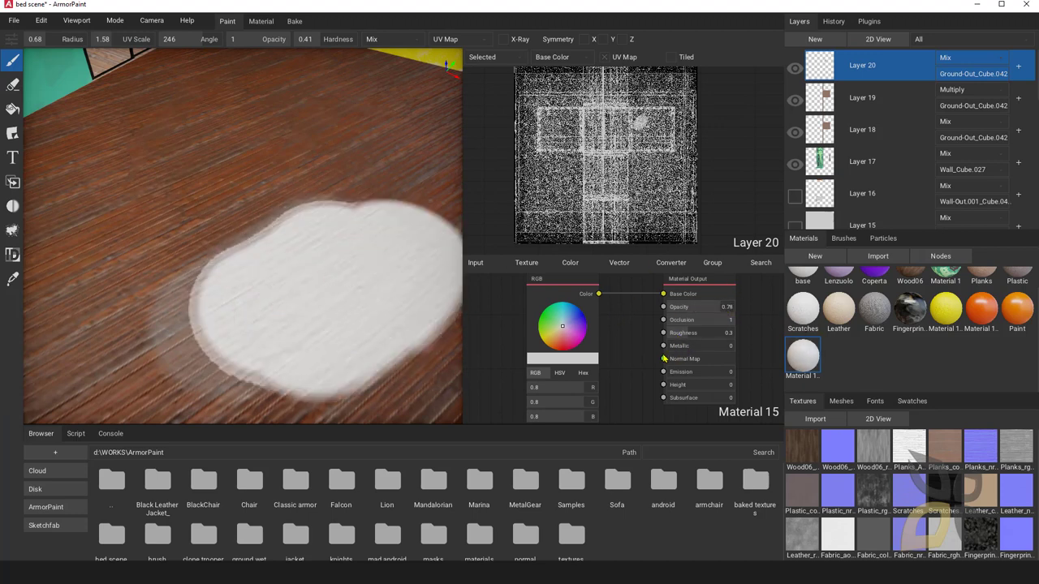
- Set the new material's metallic to 0.76 and roughness to 0.21, and brush it over the ground
middle_drag(664, 359, 664, 354)
drag(685, 346, 727, 346)
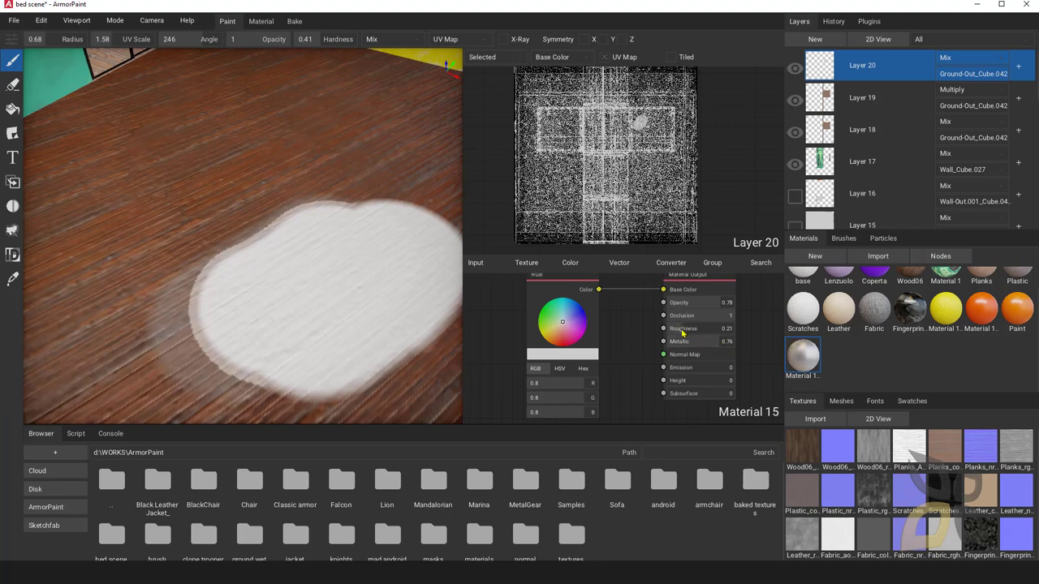
mouse_move(316, 309)
mouse_down()
mouse_move(228, 324)
mouse_move(262, 181)
mouse_move(177, 225)
mouse_move(371, 204)
mouse_move(331, 309)
mouse_move(170, 303)
mouse_move(298, 239)
mouse_up()
scroll(177, 225, down, 2)
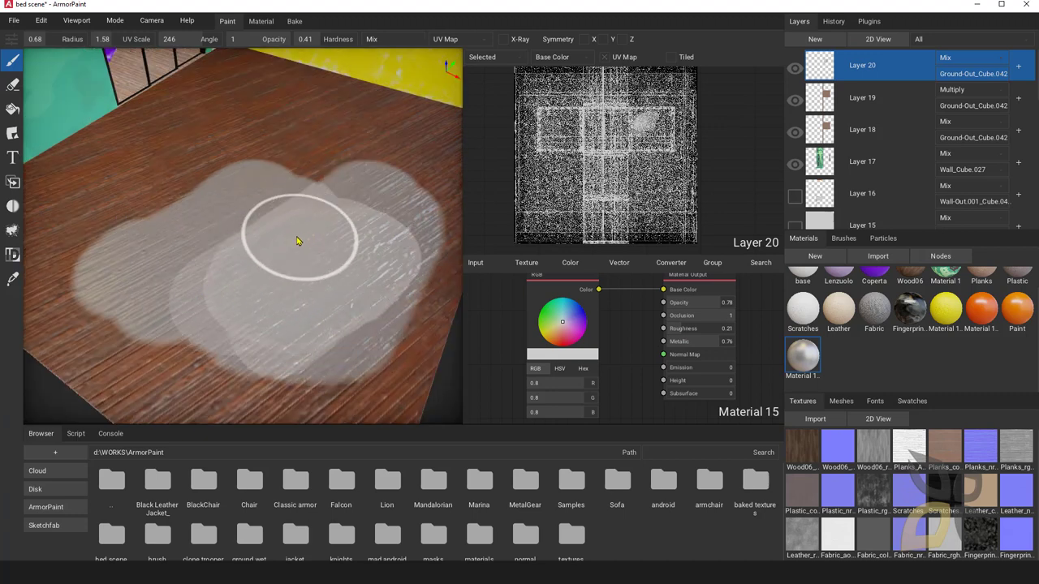
scroll(280, 271, up, 2)
middle_drag(302, 273, 252, 297)
middle_drag(299, 262, 284, 278)
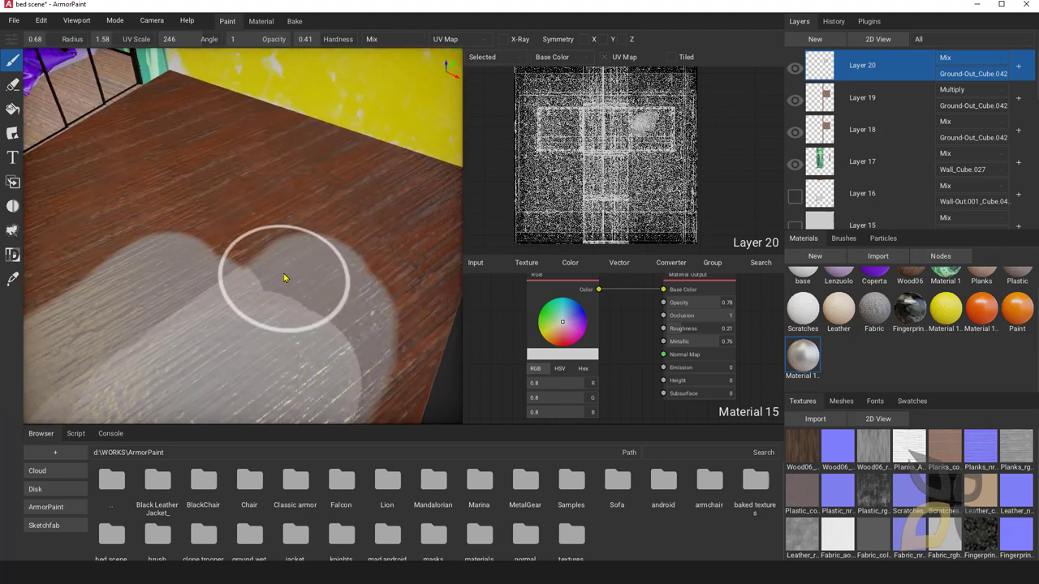
- Undo the test strokes on the plank ground along with the material's metallic, roughness and higher opacity changes
key(ctrl+z)
key(ctrl+z)
key(ctrl+z)
key(ctrl+z)
right_drag(302, 312, 305, 316)
middle_drag(305, 320, 306, 309)
key(ctrl+z)
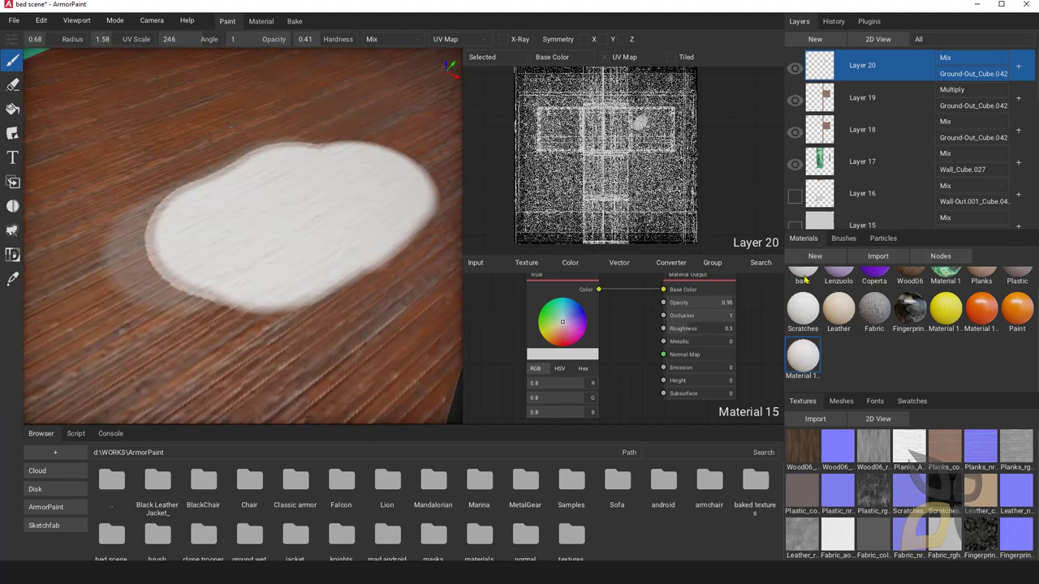
key(ctrl+z)
key(ctrl+z)
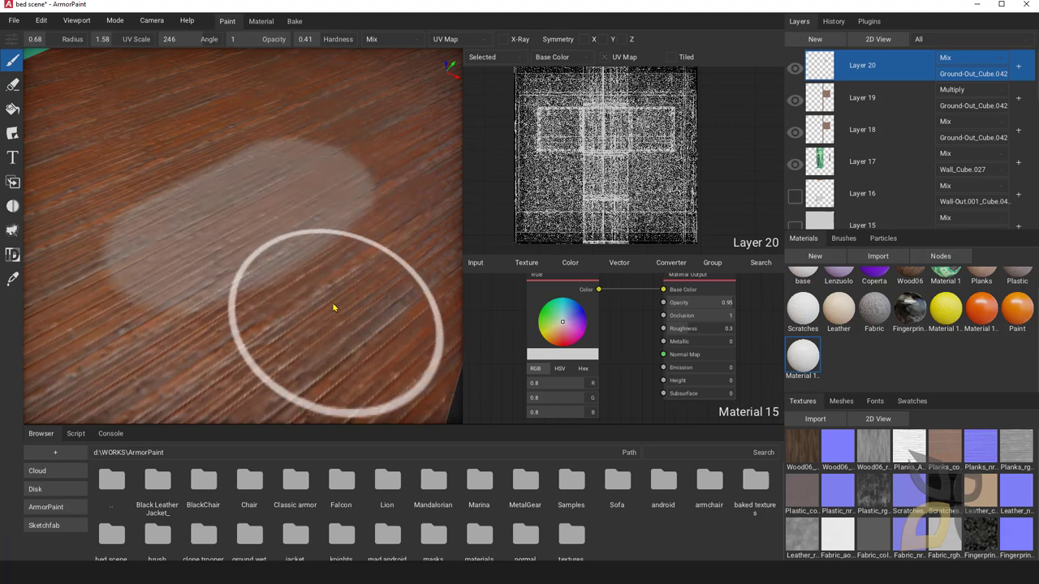
key(ctrl+z)
- Check the available actions for Brush 6 and create a new brush
click(836, 242)
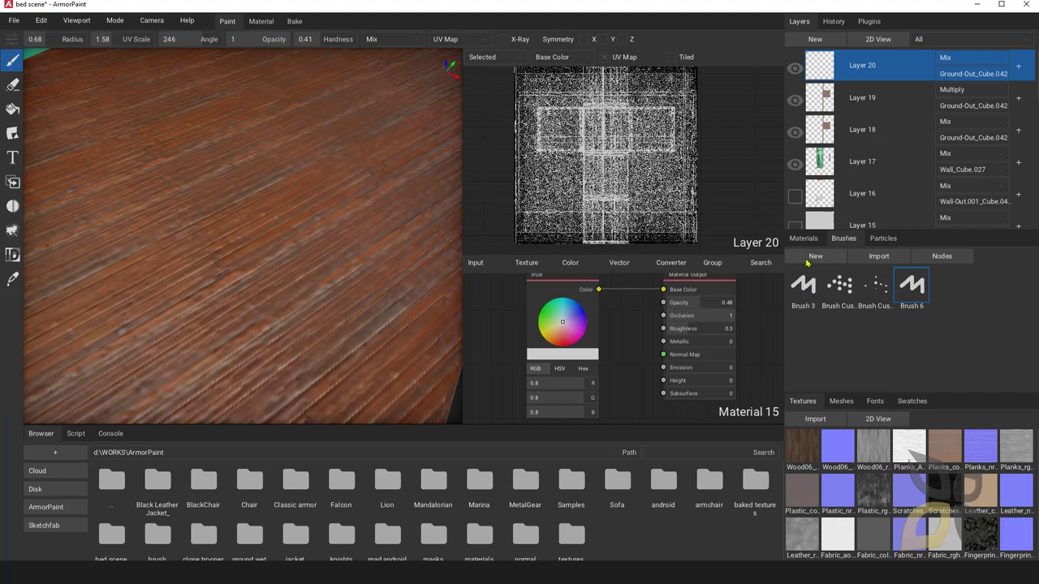
right_click(912, 281)
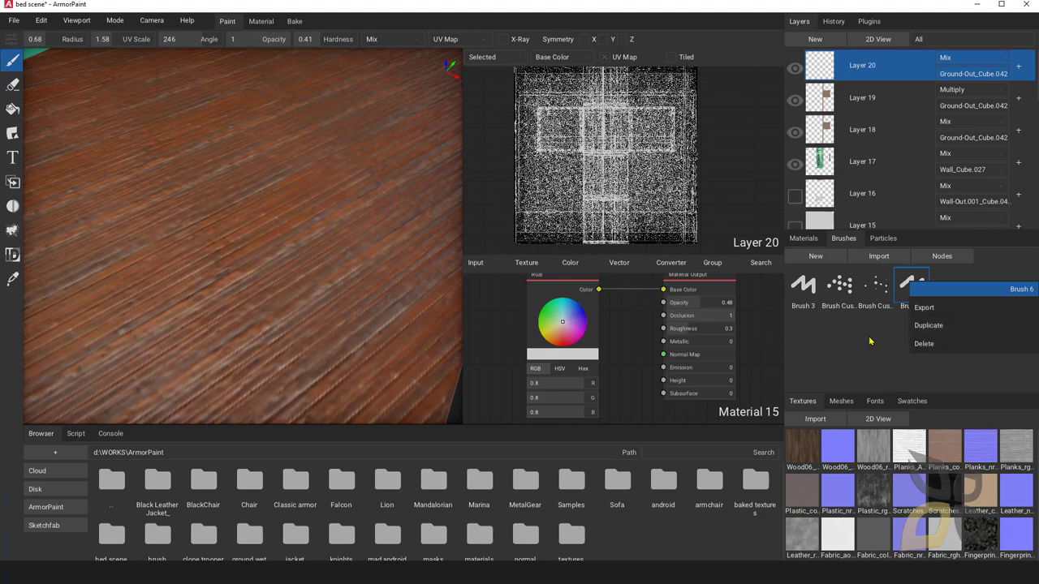
click(914, 305)
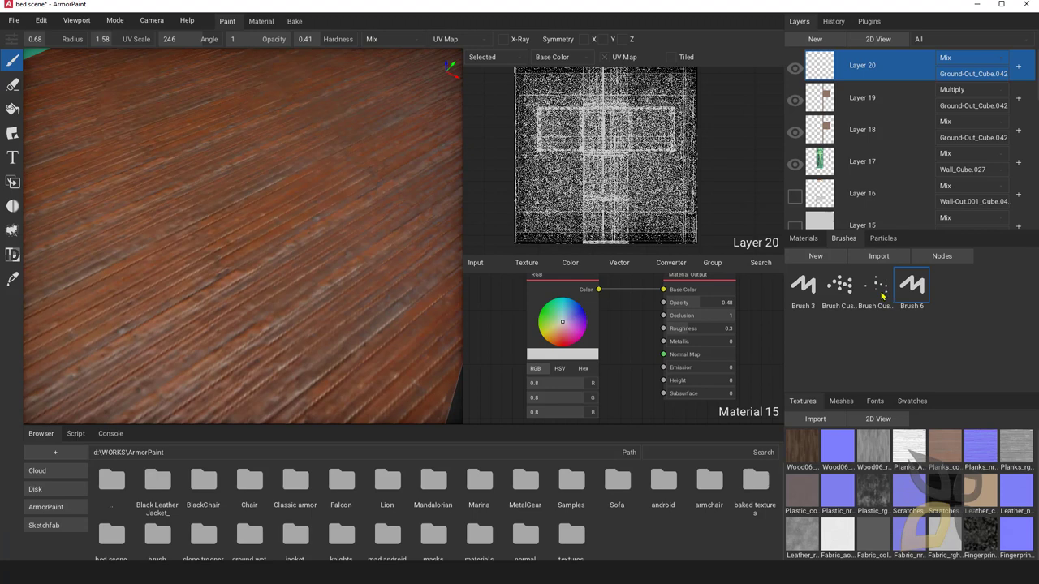
click(806, 258)
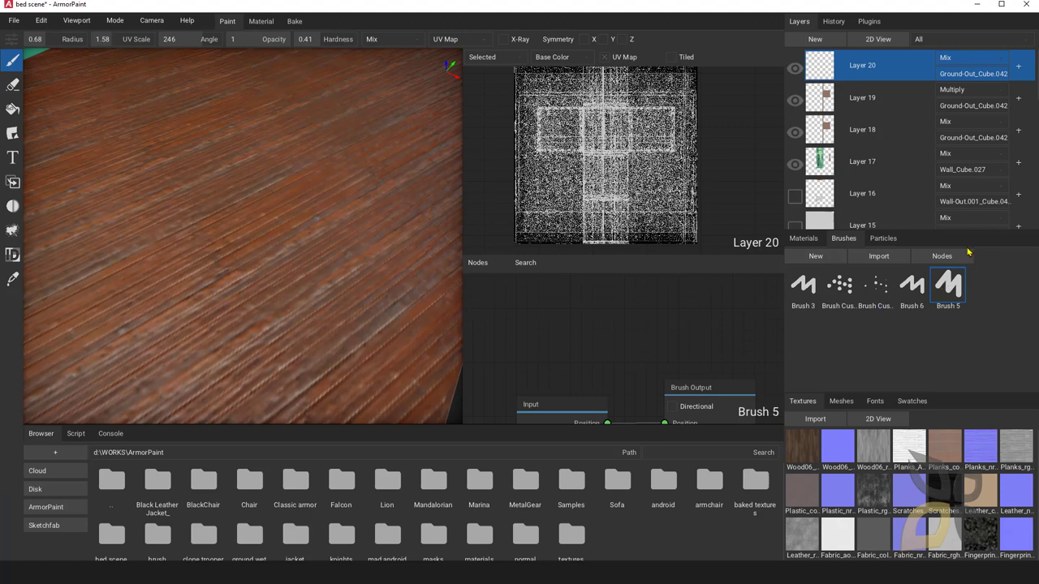
- Hide the 2D view to give the new brush's node graph the full area
click(951, 256)
middle_drag(627, 338, 623, 239)
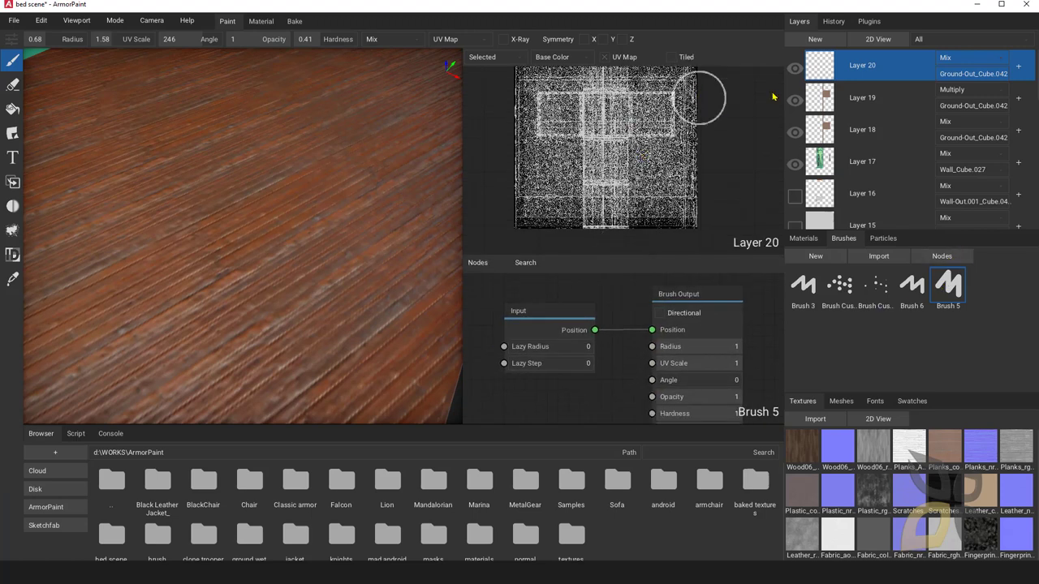
click(875, 42)
middle_drag(626, 157, 620, 211)
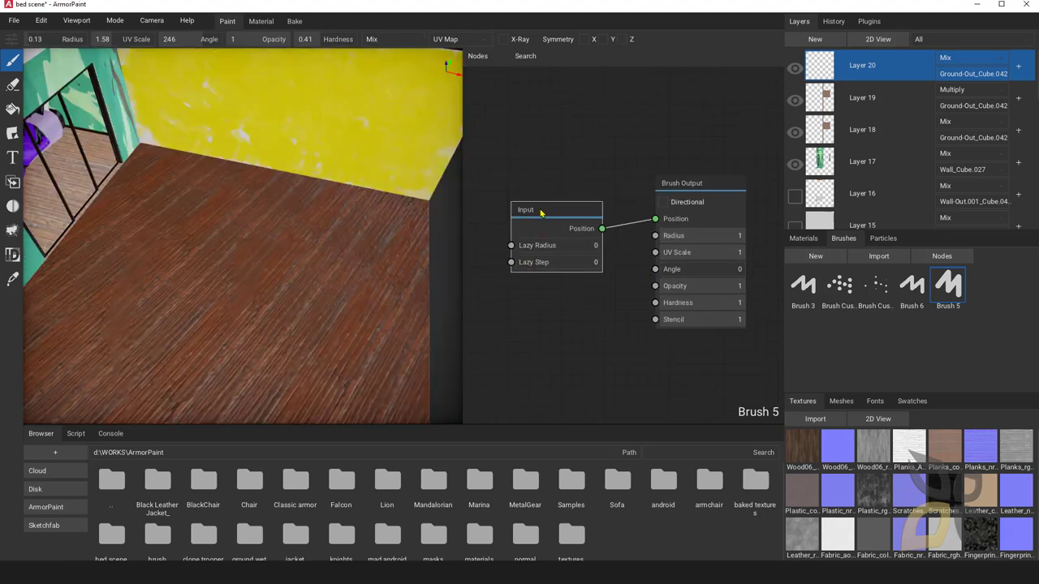
- Reposition the Input and Brush Output nodes of the new brush and check which brush nodes can be added
drag(540, 212, 533, 202)
drag(686, 184, 693, 198)
click(477, 56)
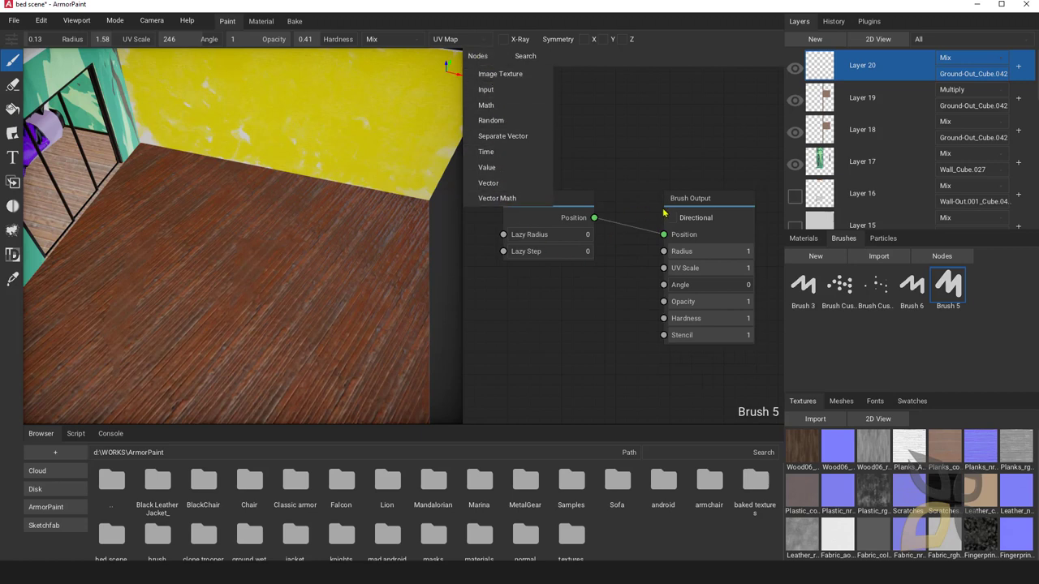
click(692, 200)
drag(565, 204, 557, 219)
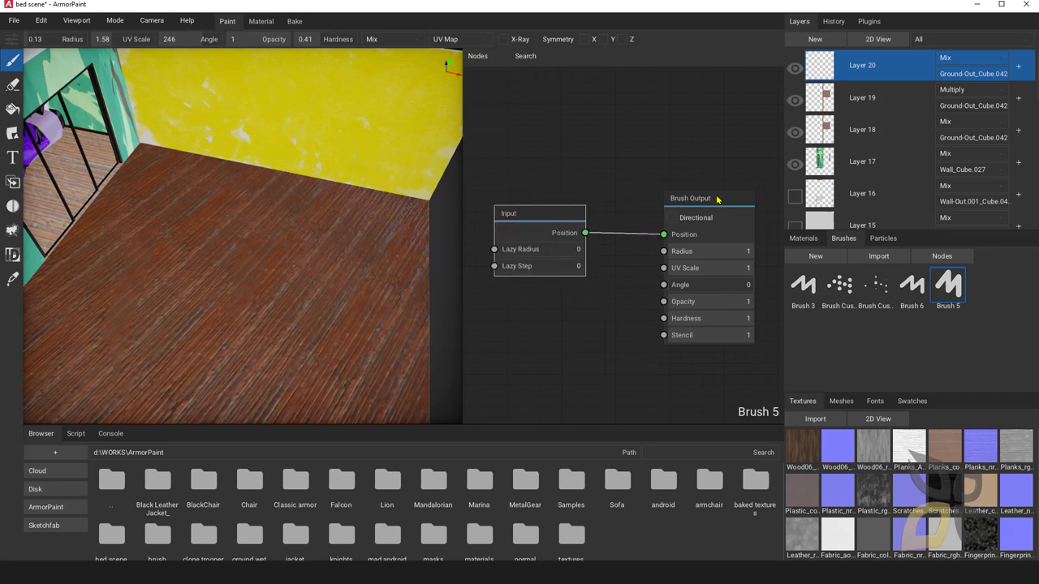
drag(716, 198, 717, 193)
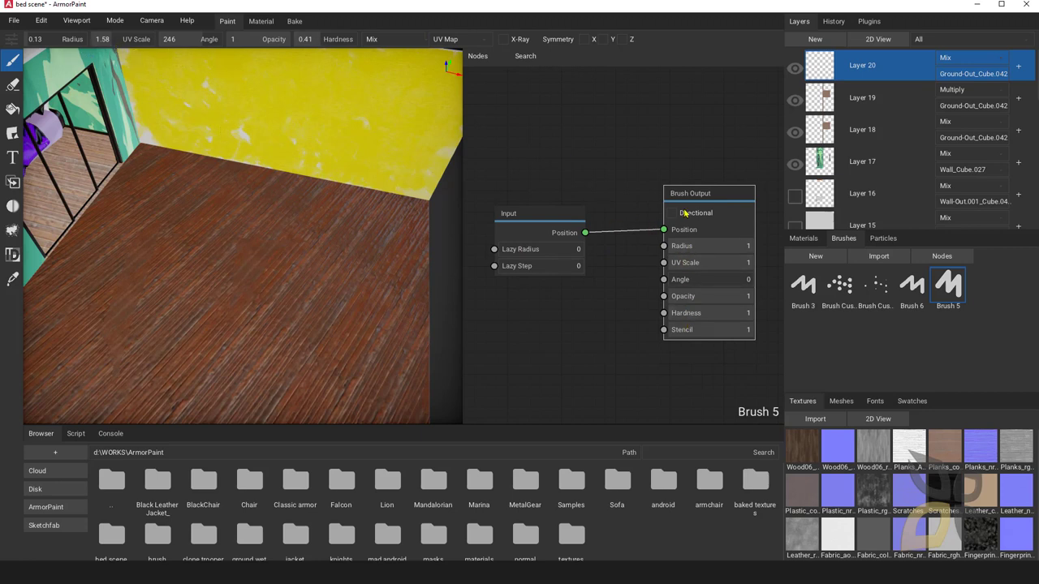
- Test the new brush on the ground, raise Material 15's opacity to 0.96, and repeat the stroke with Brush 5
drag(168, 194, 351, 231)
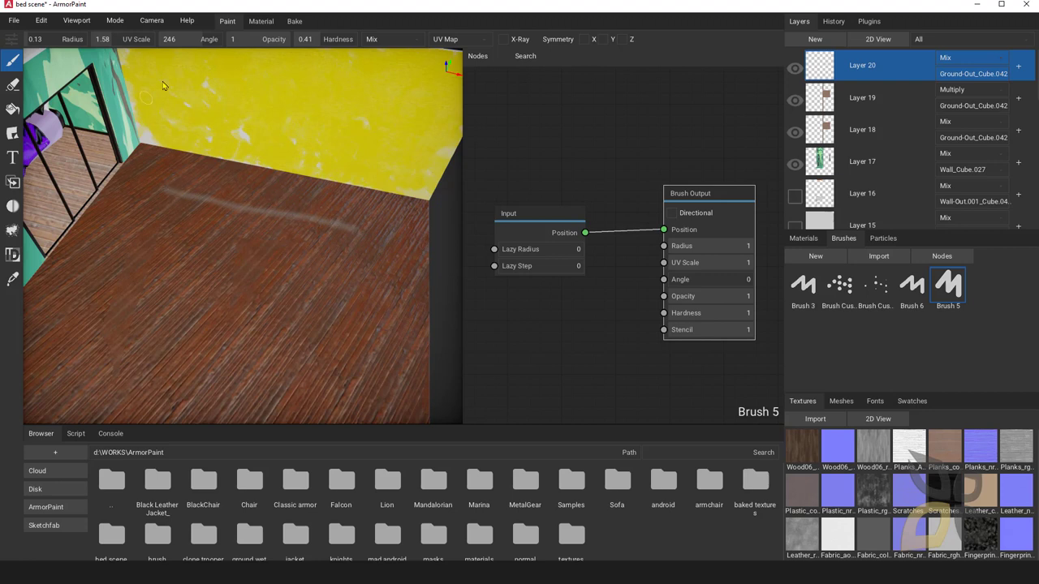
click(815, 239)
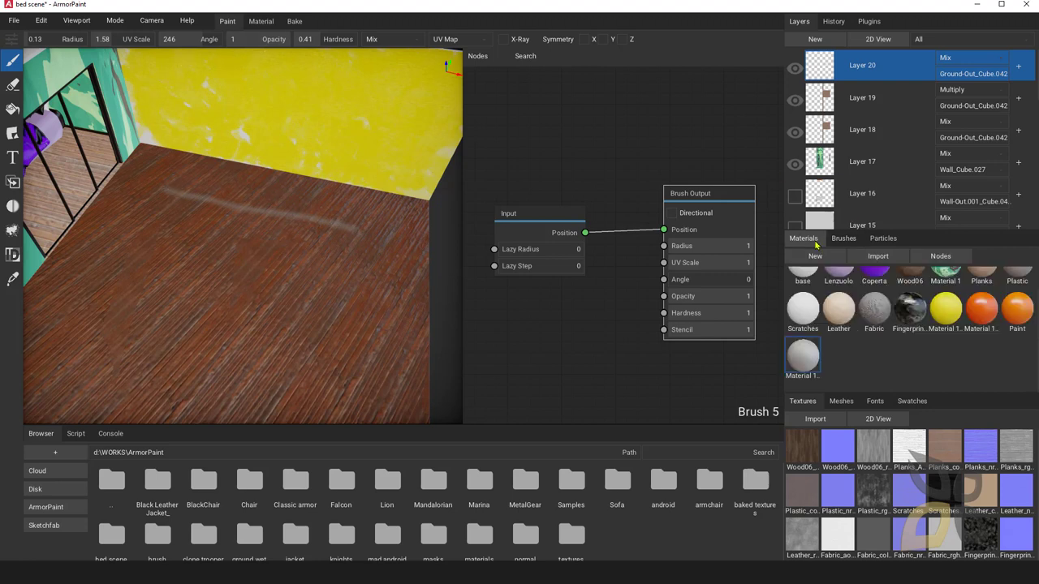
click(810, 361)
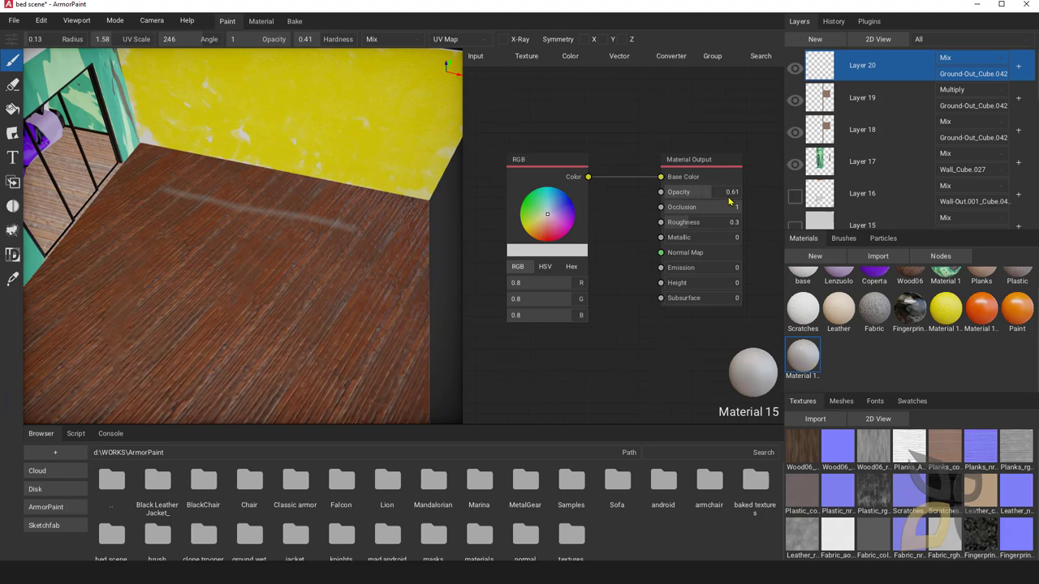
drag(722, 196, 739, 199)
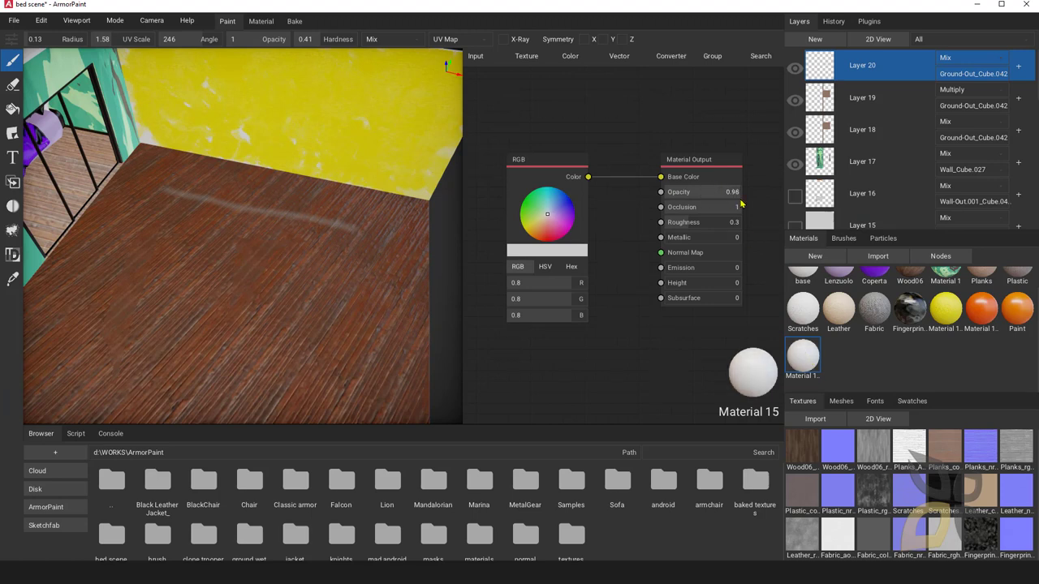
click(843, 238)
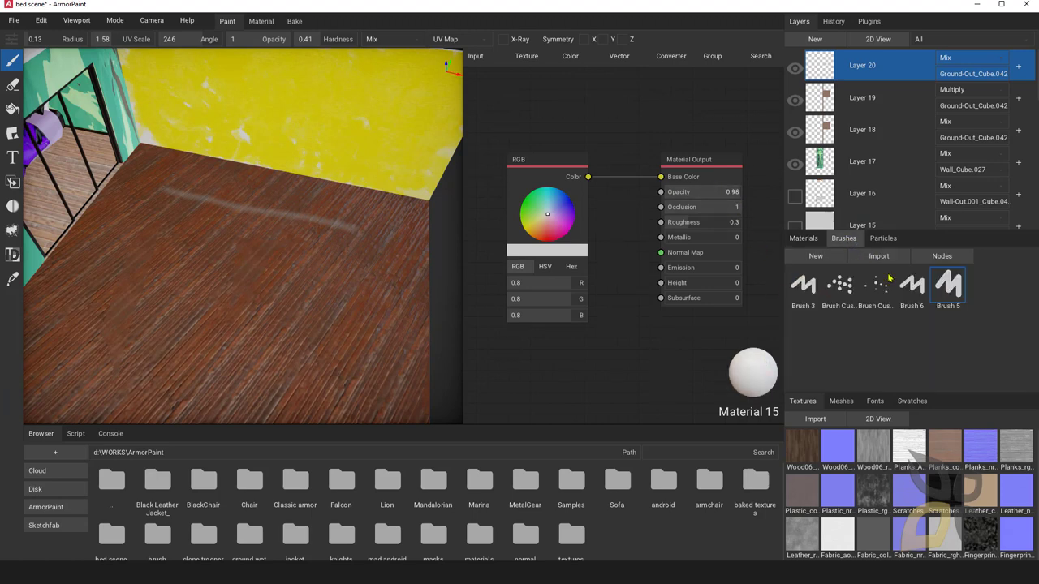
click(955, 288)
drag(183, 196, 362, 232)
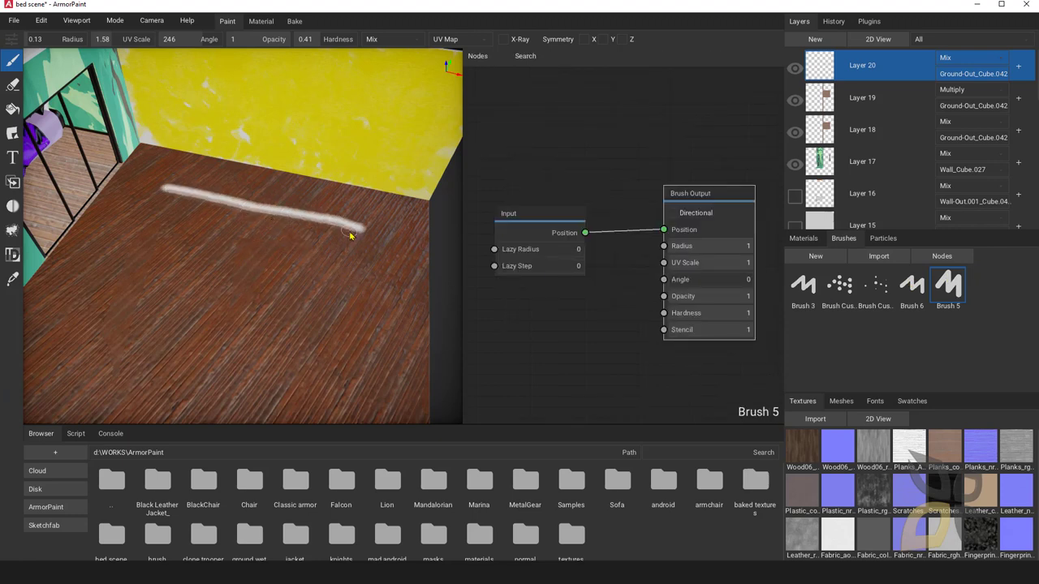
- Paint looping test strokes on the ground with the Input node's Lazy Radius at 0.49 and at 0.84
click(517, 252)
drag(553, 260, 541, 260)
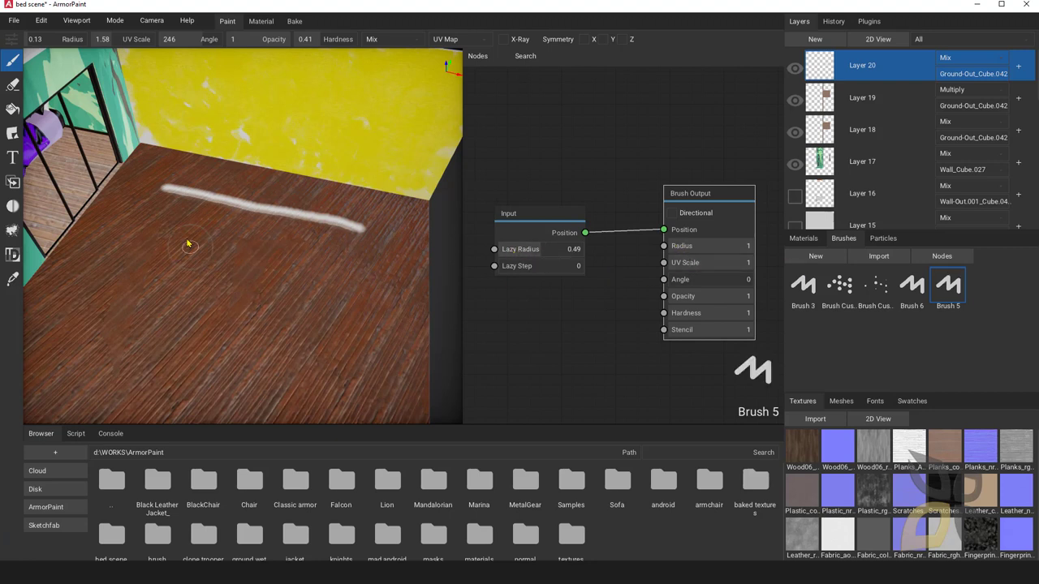
mouse_move(203, 237)
mouse_down()
mouse_move(336, 262)
mouse_move(341, 283)
mouse_move(290, 282)
mouse_move(238, 262)
mouse_move(225, 281)
mouse_move(271, 301)
mouse_move(329, 299)
mouse_move(369, 282)
mouse_move(294, 232)
mouse_move(172, 209)
mouse_move(139, 225)
mouse_move(167, 252)
mouse_move(300, 250)
mouse_move(375, 298)
mouse_move(248, 274)
mouse_move(139, 228)
mouse_move(155, 266)
mouse_move(331, 246)
mouse_move(571, 259)
mouse_up()
mouse_move(404, 221)
mouse_down()
mouse_move(276, 202)
mouse_move(163, 162)
mouse_move(248, 191)
mouse_move(369, 197)
mouse_move(402, 227)
mouse_up()
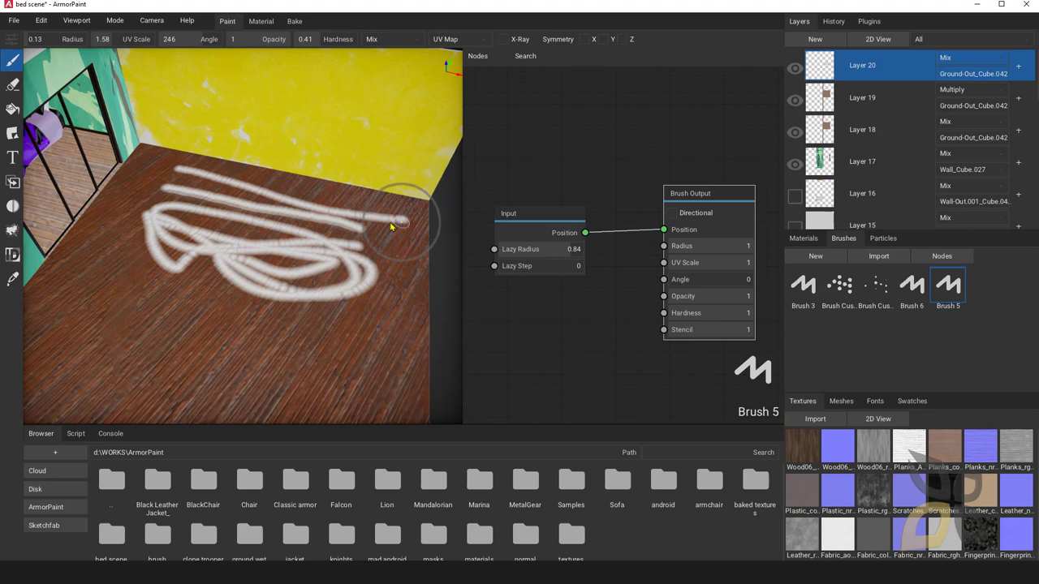
- Paint spaced dots on the ground with Lazy Step at 0.77, and again with Lazy Radius 0.41 and Lazy Step 0.44
click(504, 270)
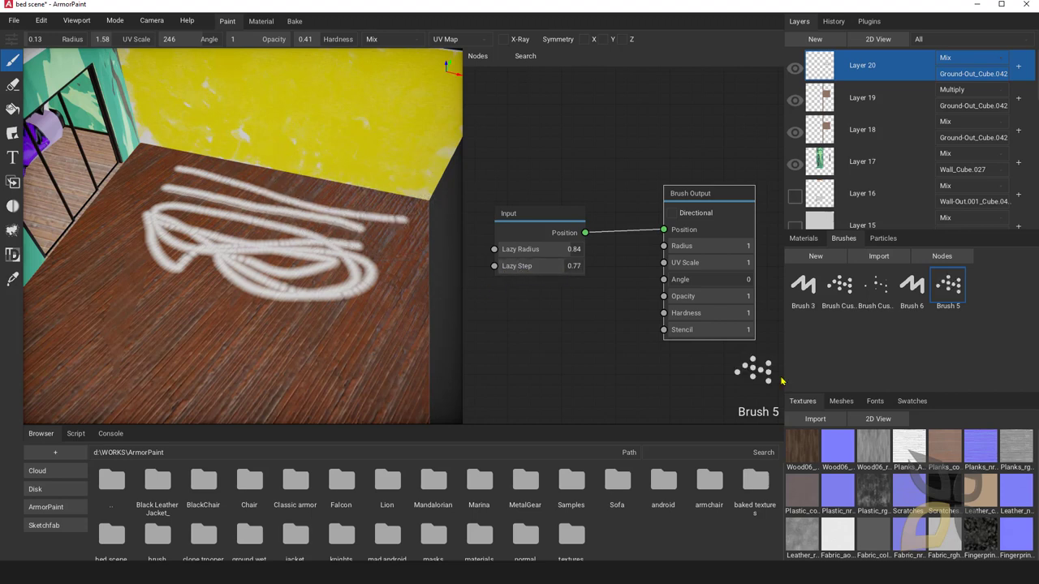
mouse_move(102, 285)
mouse_down()
mouse_move(283, 322)
mouse_move(321, 357)
mouse_move(225, 359)
mouse_move(108, 329)
mouse_move(160, 366)
mouse_move(271, 399)
mouse_move(365, 360)
mouse_move(383, 302)
mouse_move(374, 239)
mouse_move(285, 173)
mouse_move(133, 172)
mouse_move(103, 243)
mouse_move(70, 280)
mouse_move(66, 349)
mouse_move(113, 357)
mouse_up()
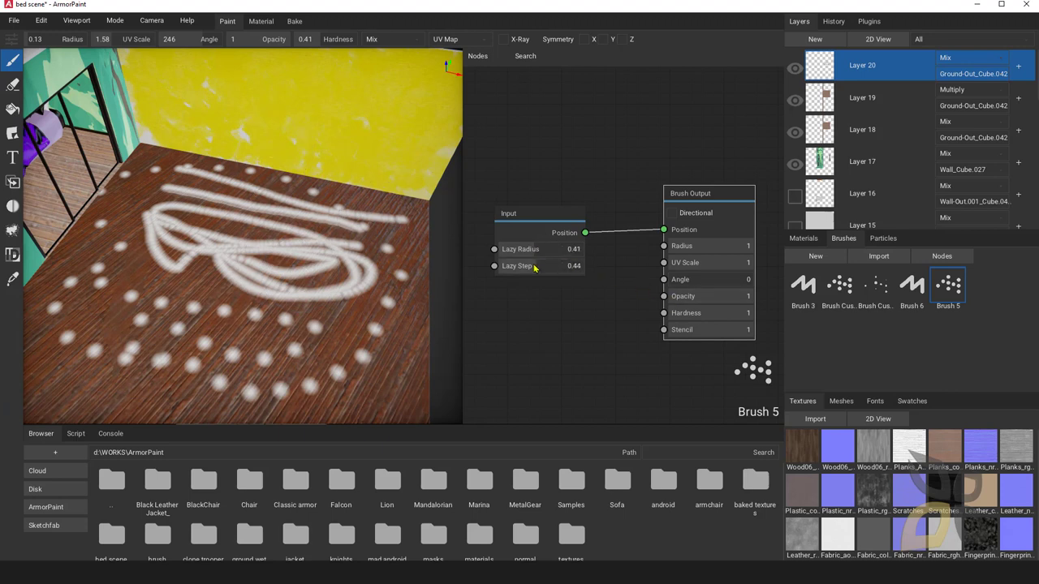
drag(254, 340, 150, 328)
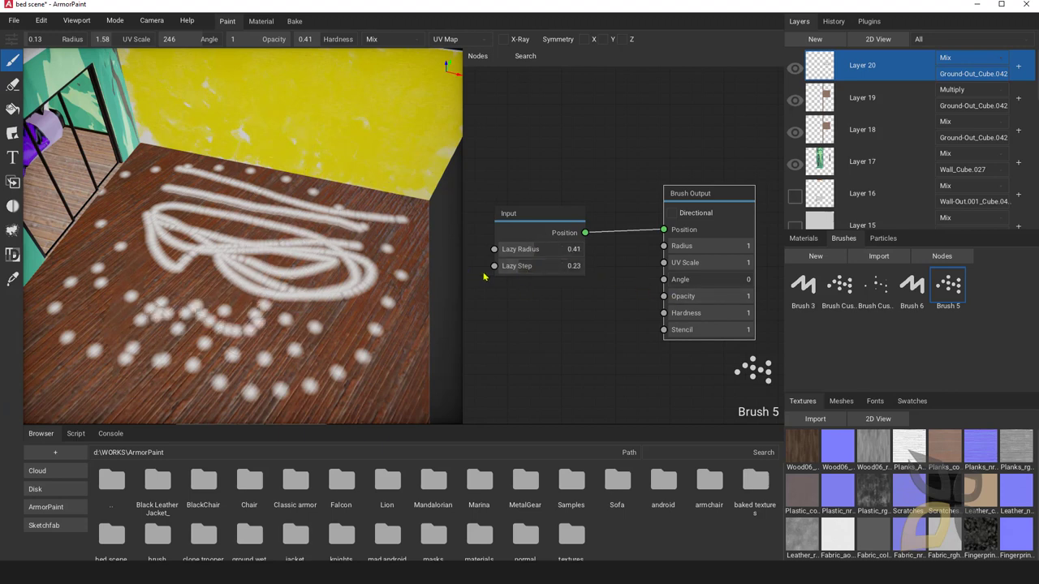
- Bring Lazy Step and Lazy Radius back to 0, painting test strokes over the ground between the changes
drag(501, 274, 459, 266)
drag(115, 280, 385, 316)
drag(533, 257, 455, 259)
mouse_move(241, 274)
mouse_down()
mouse_move(382, 290)
mouse_move(325, 320)
mouse_move(203, 269)
mouse_up()
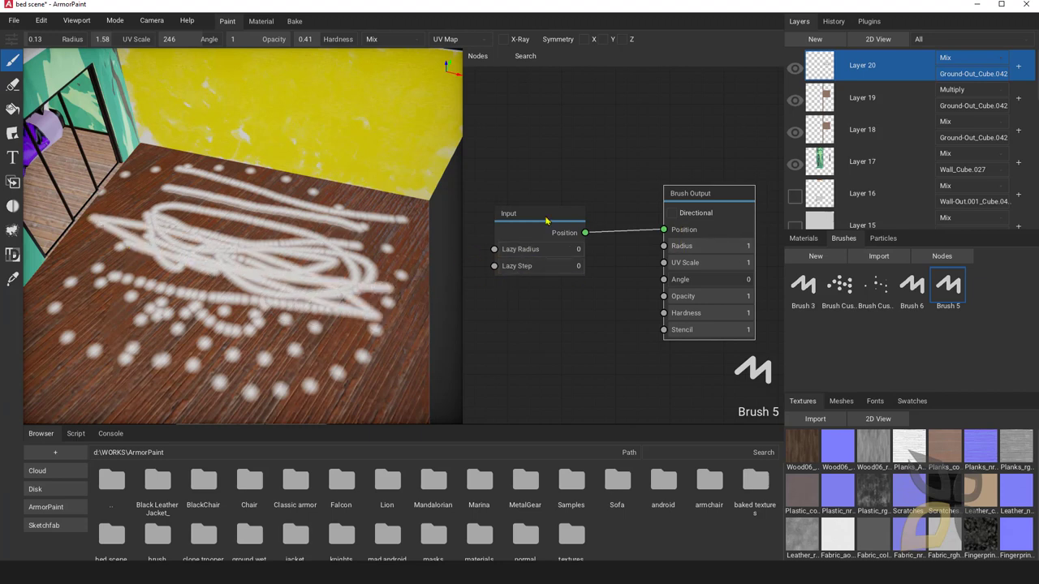
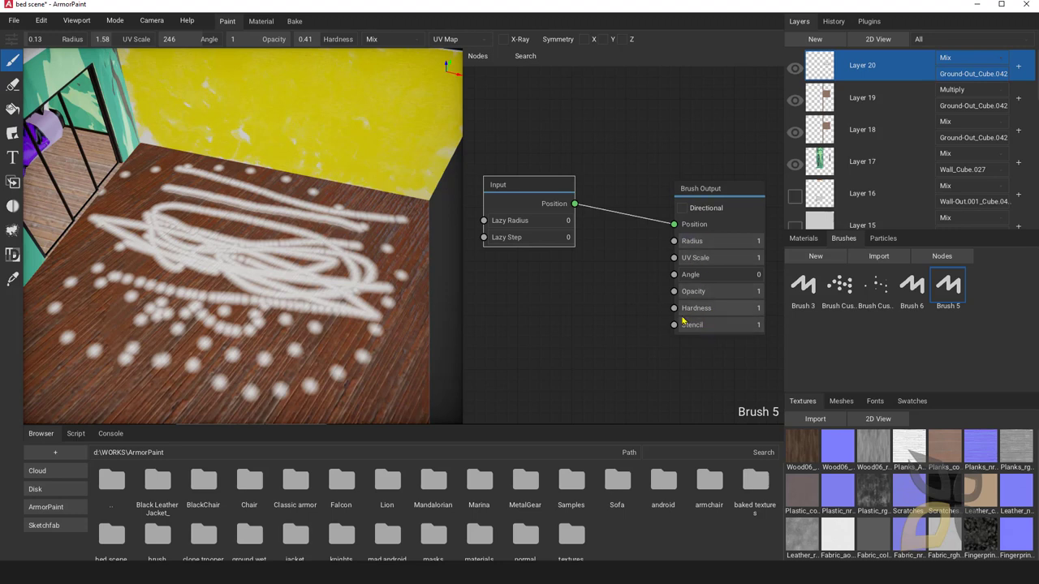
- Bring the brush.jpg texture into the brush's node graph and preview the image in the 2D view
mouse_move(674, 325)
mouse_down()
mouse_move(626, 332)
mouse_move(674, 328)
mouse_up()
scroll(949, 528, down, 1)
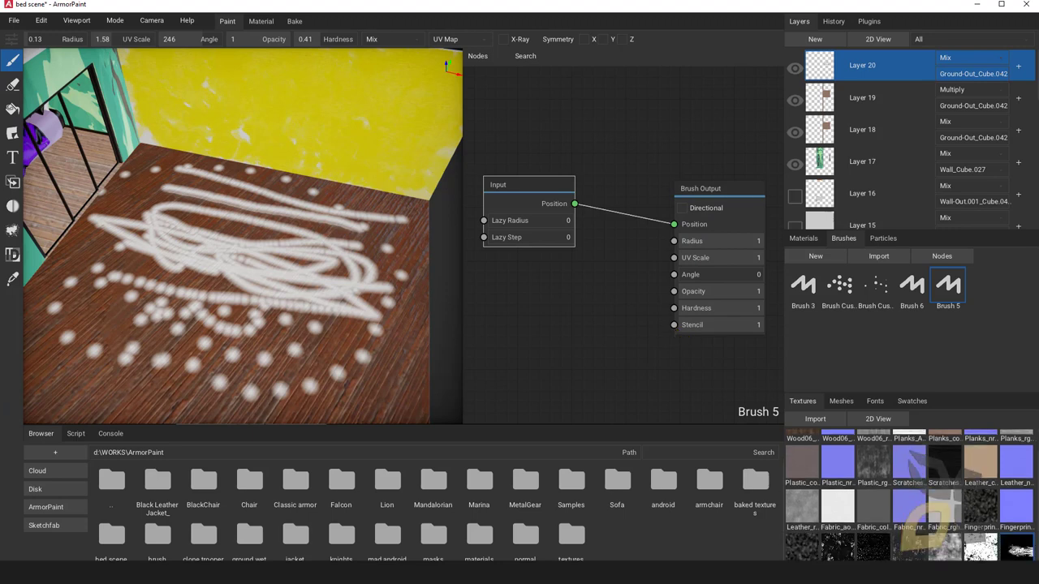
mouse_move(1021, 554)
mouse_down()
mouse_move(549, 343)
mouse_move(538, 323)
mouse_up()
double_click(1018, 552)
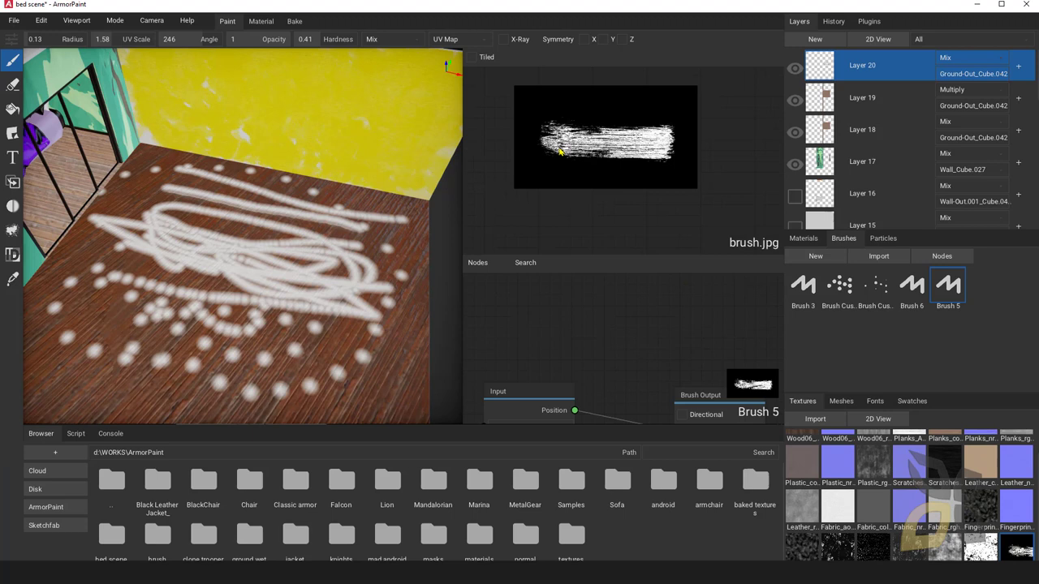
scroll(603, 139, up, 1)
middle_drag(602, 139, 638, 165)
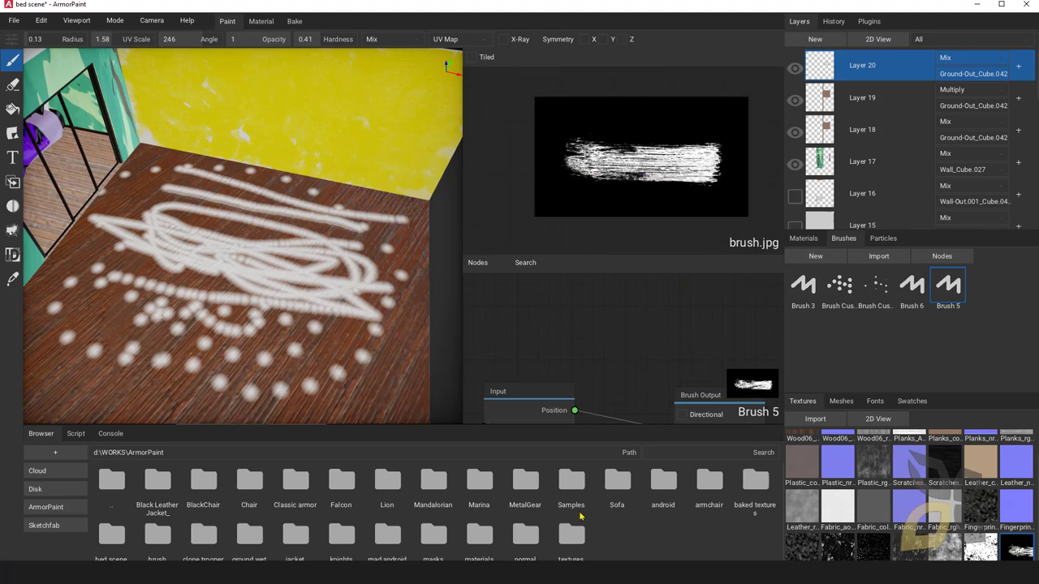
- Switch to Chrome, browse the "alpha channel brush" image results for brush textures, and return to ArmorPaint
mouse_move(454, 573)
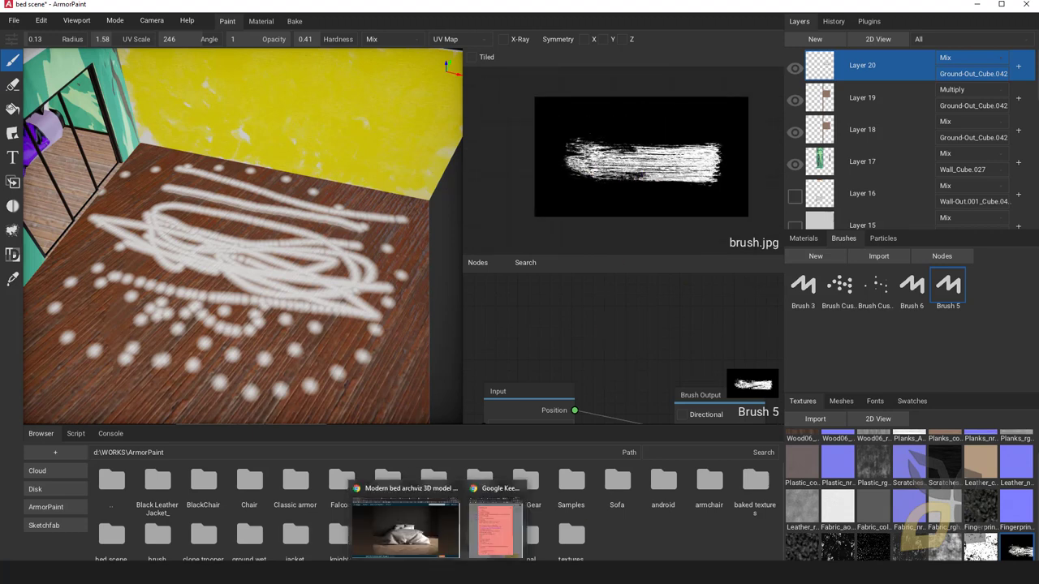
click(422, 549)
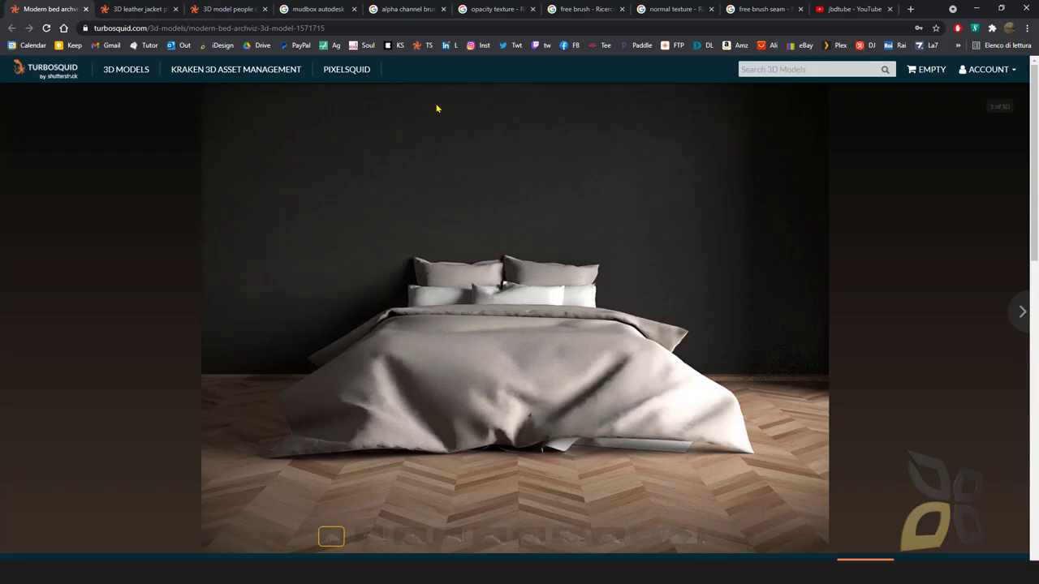
click(392, 14)
scroll(436, 336, down, 5)
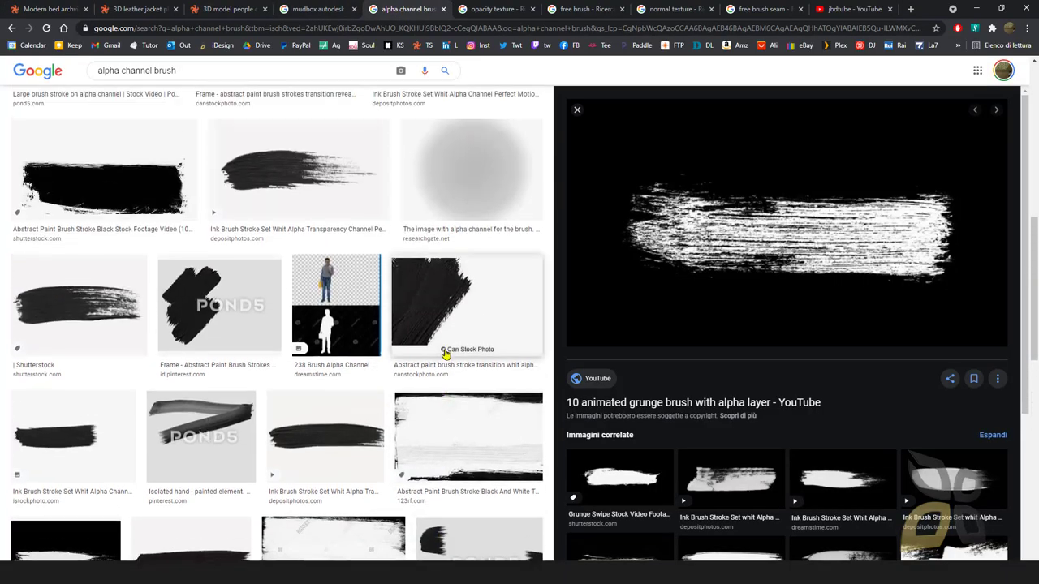
key(alt+Tab)
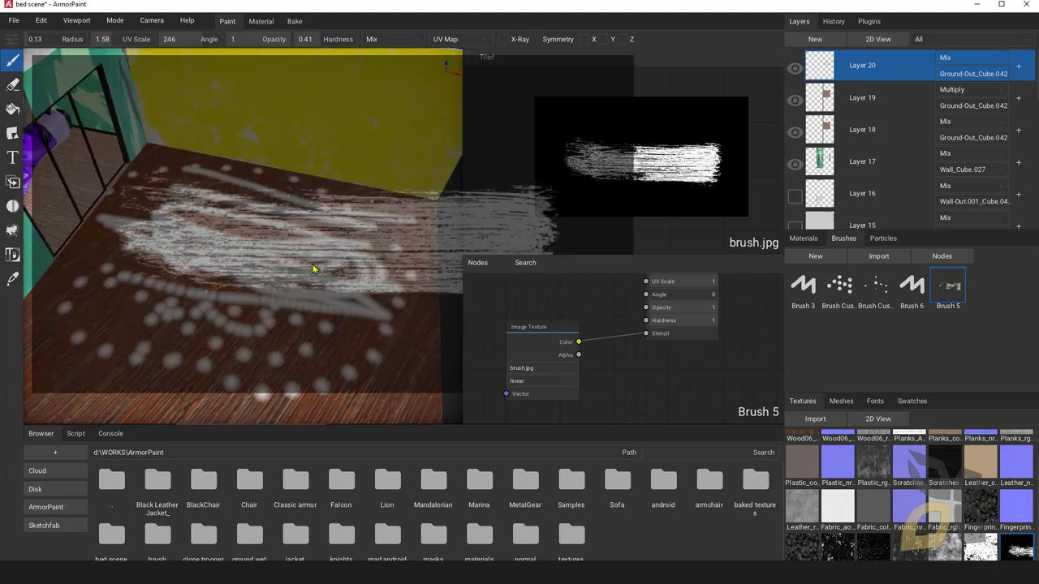
- Use brush.jpg as the brush's stencil and paint its rough stroke pattern onto the ground near the green wall
mouse_move(308, 267)
right_down()
mouse_move(301, 251)
mouse_move(313, 236)
right_up()
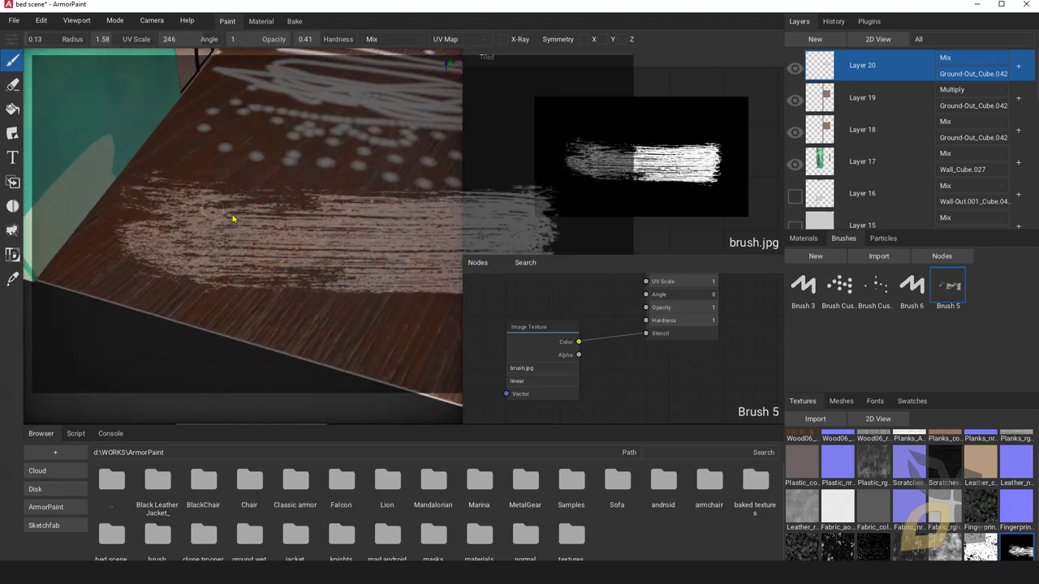
drag(210, 205, 232, 204)
drag(135, 202, 271, 248)
mouse_move(299, 282)
right_down()
mouse_move(285, 287)
mouse_move(278, 260)
right_up()
mouse_move(309, 263)
mouse_down()
mouse_move(257, 266)
mouse_move(311, 284)
mouse_move(332, 247)
mouse_move(288, 241)
mouse_up()
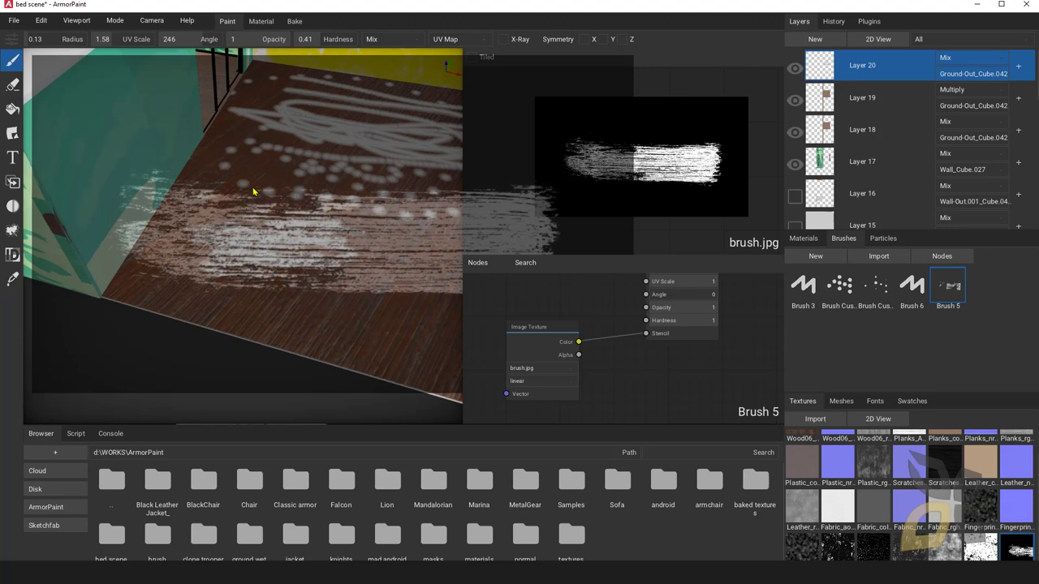
drag(227, 266, 218, 308)
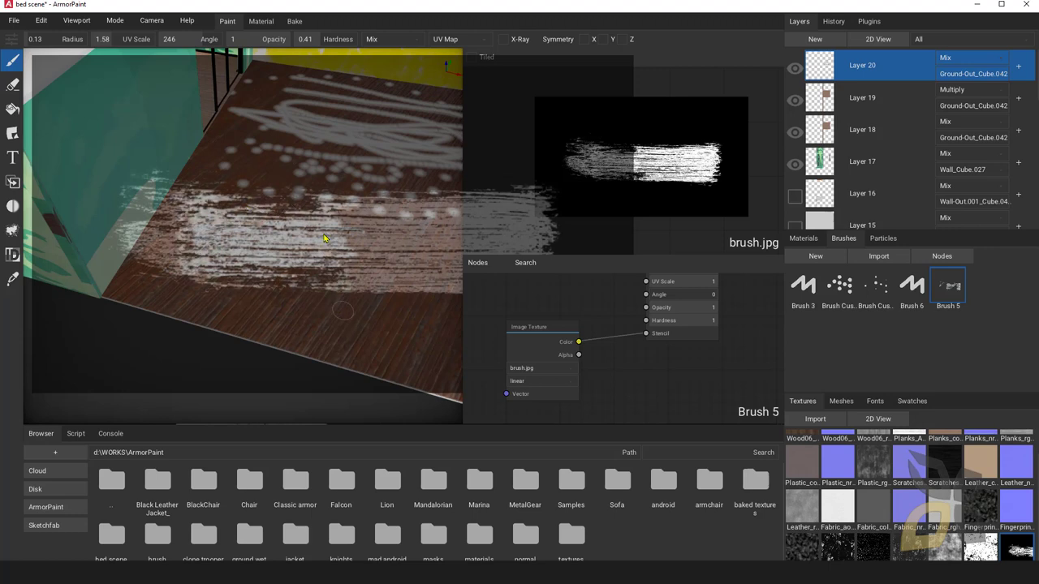
drag(343, 315, 341, 231)
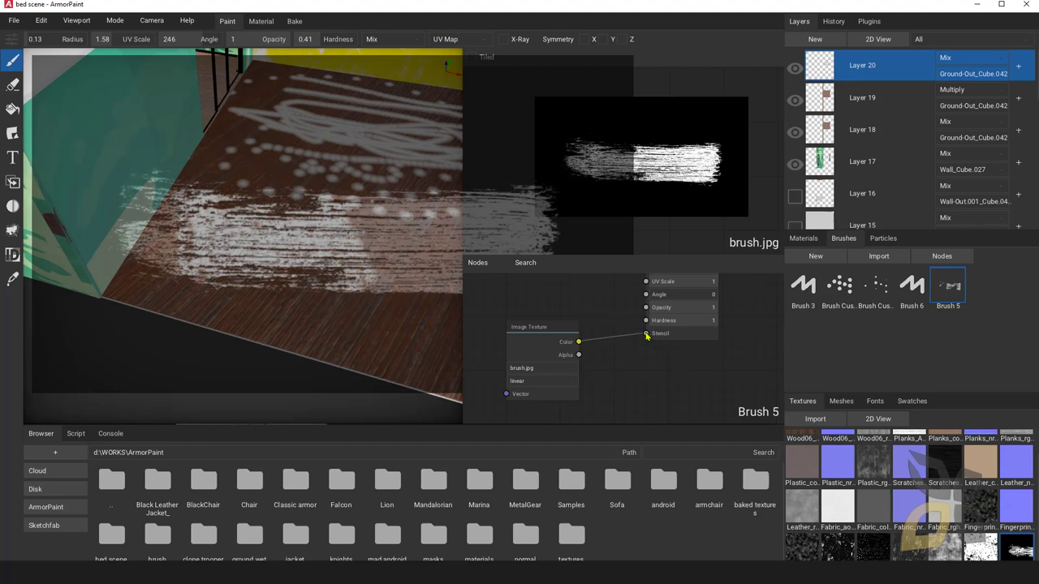
- Disconnect the image texture from the brush's Stencil input and place its node below the Input node
drag(649, 335, 645, 337)
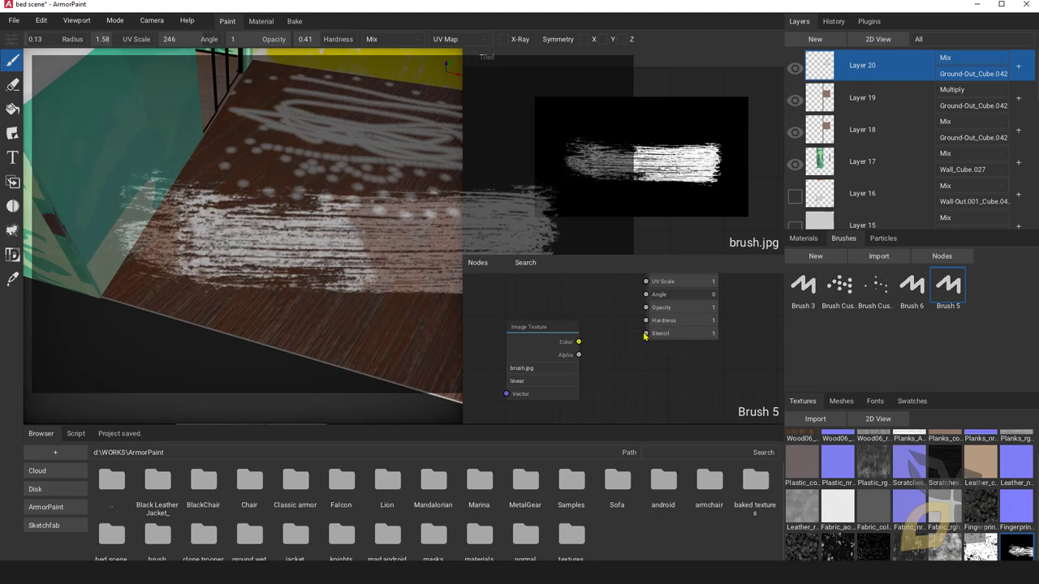
mouse_move(297, 275)
right_down()
mouse_move(280, 306)
mouse_move(340, 292)
mouse_move(365, 304)
mouse_move(353, 315)
right_up()
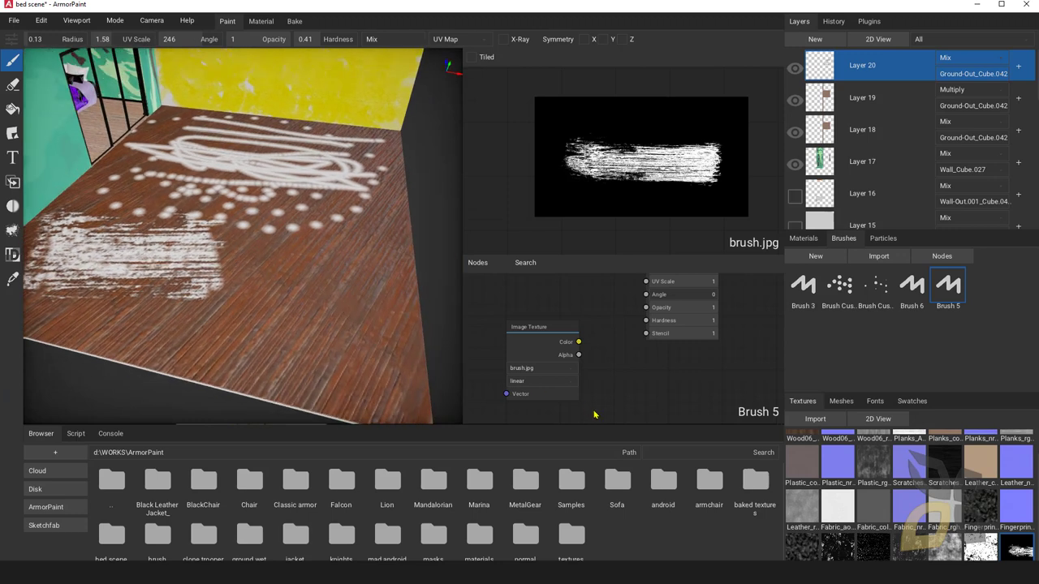
middle_drag(590, 339, 615, 366)
drag(573, 354, 548, 328)
middle_drag(621, 326, 610, 351)
mouse_move(610, 354)
right_down()
mouse_move(622, 364)
mouse_move(602, 357)
right_up()
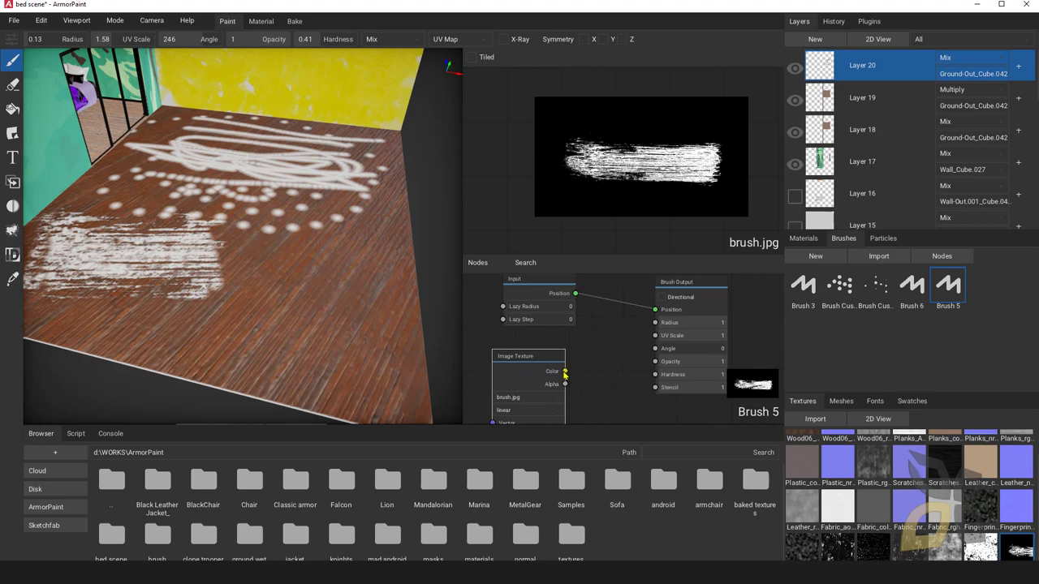
- Paint a plain comparison stroke, and connect the image texture's Color to the brush's Opacity to paint textured strokes beside it
mouse_move(295, 328)
mouse_down()
mouse_move(297, 285)
mouse_move(325, 249)
mouse_up()
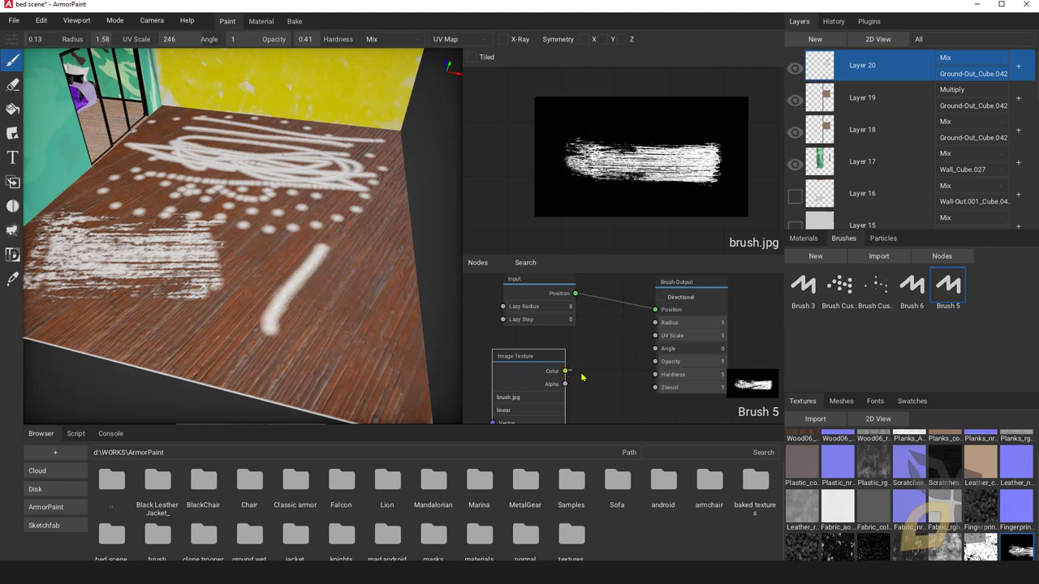
drag(655, 364, 655, 364)
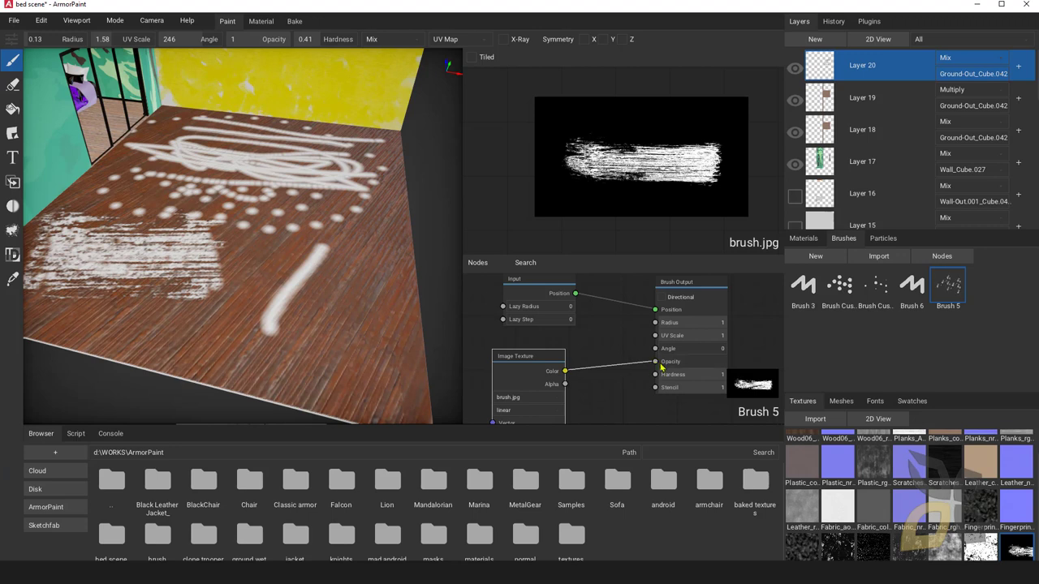
scroll(330, 348, up, 3)
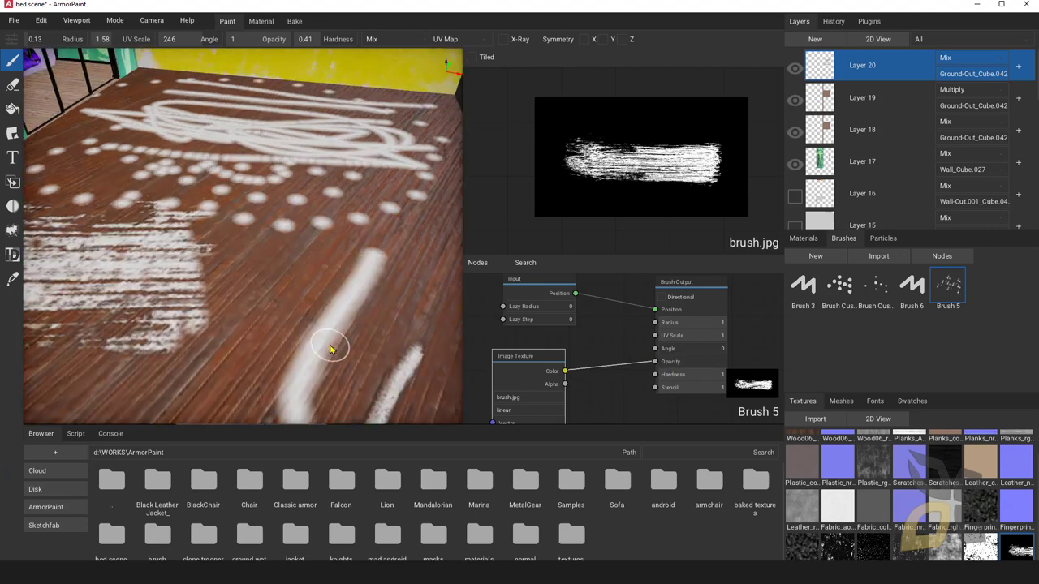
mouse_move(359, 376)
middle_down()
mouse_move(359, 366)
mouse_move(342, 377)
middle_up()
mouse_move(260, 388)
mouse_down()
mouse_move(294, 313)
mouse_move(308, 353)
mouse_move(340, 360)
mouse_move(385, 256)
mouse_up()
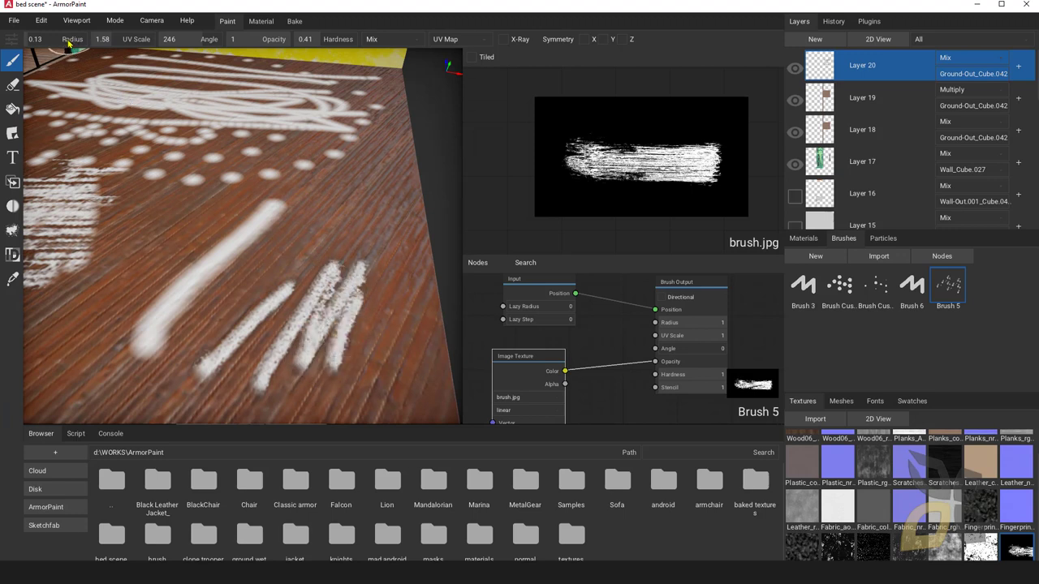
- Set the brush radius to 0.72 and paint wide textured strokes on the ground
drag(38, 39, 48, 39)
scroll(276, 274, down, 3)
mouse_move(210, 305)
mouse_down()
mouse_move(274, 217)
mouse_move(207, 296)
mouse_up()
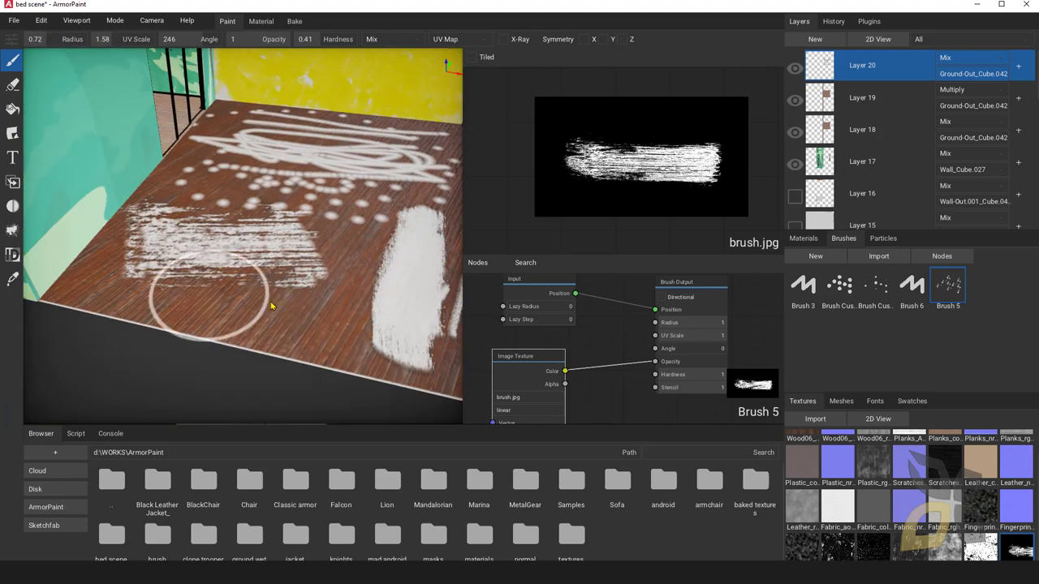
- Paint more wide, overlapping textured strokes across the ground, from the open front edge toward the yellow wall
mouse_move(235, 299)
mouse_down()
mouse_move(257, 295)
mouse_move(212, 284)
mouse_move(193, 256)
mouse_move(324, 297)
mouse_up()
middle_drag(332, 237, 339, 268)
mouse_move(339, 267)
mouse_down()
mouse_move(271, 246)
mouse_move(372, 245)
mouse_move(287, 220)
mouse_move(243, 241)
mouse_move(337, 315)
mouse_up()
right_drag(319, 377, 283, 348)
right_drag(368, 351, 316, 349)
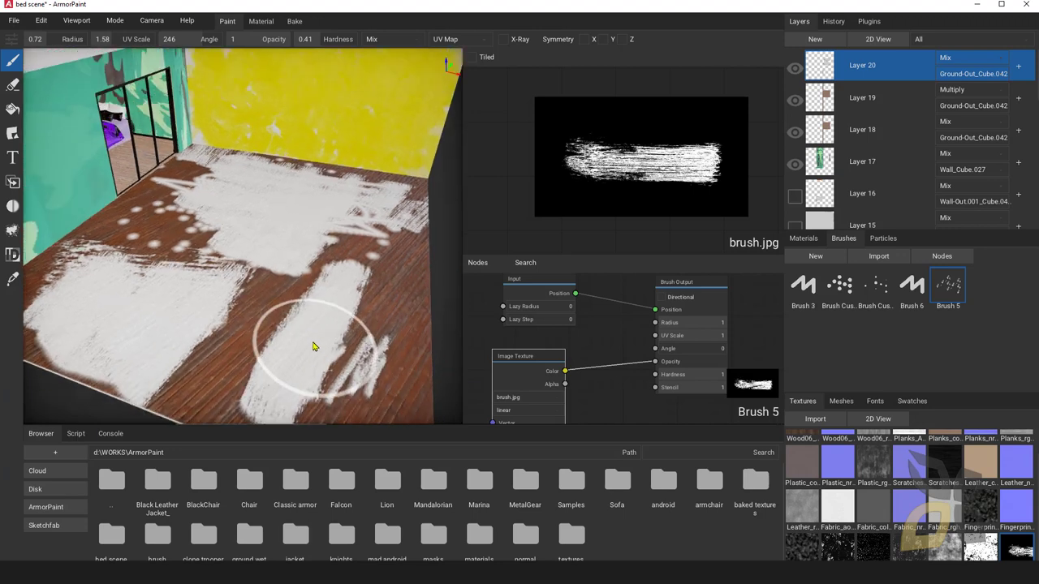
- Set the Brush Output node's Radius to 0.65 and paint a narrower curved stroke beside the wide one on the ground
mouse_move(623, 376)
middle_down()
mouse_move(616, 350)
mouse_move(637, 370)
mouse_move(622, 392)
middle_up()
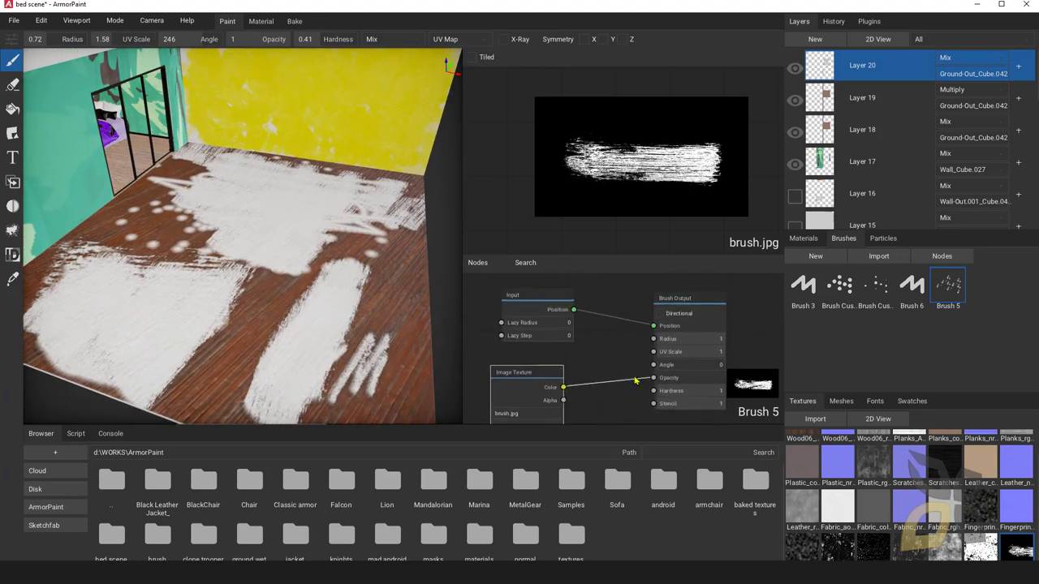
click(700, 345)
mouse_move(398, 382)
mouse_down()
mouse_move(360, 364)
mouse_move(406, 297)
mouse_move(366, 361)
mouse_move(323, 367)
mouse_up()
middle_drag(324, 367, 327, 370)
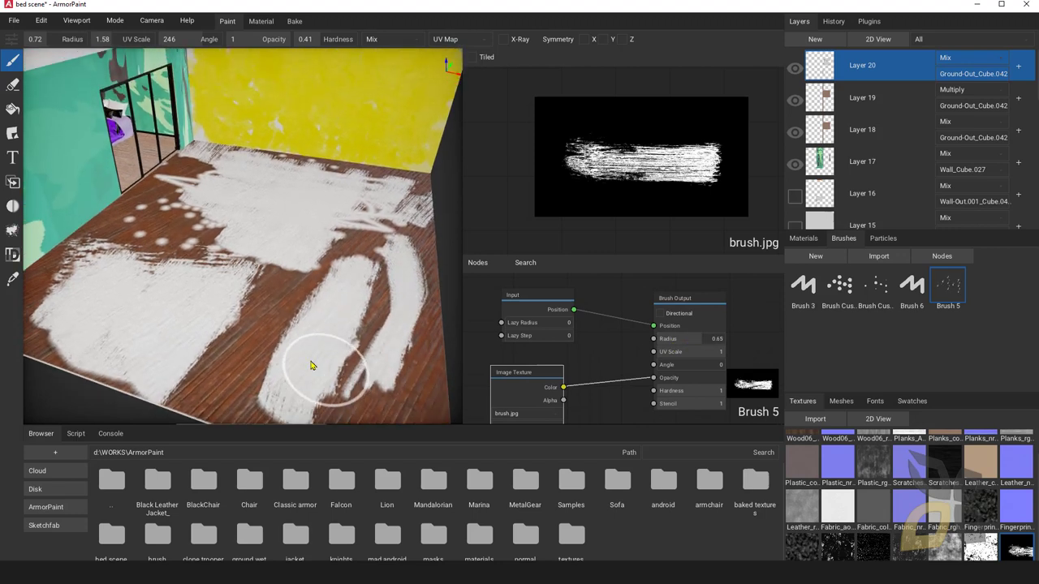
- Erase most of the white strokes from the ground with the Eraser tool
click(13, 85)
mouse_move(209, 191)
mouse_down()
mouse_move(184, 227)
mouse_move(173, 297)
mouse_move(197, 301)
mouse_move(108, 297)
mouse_move(140, 345)
mouse_move(357, 308)
mouse_move(394, 373)
mouse_move(381, 282)
mouse_move(187, 203)
mouse_move(340, 187)
mouse_move(210, 218)
mouse_move(290, 232)
mouse_move(313, 317)
mouse_move(262, 239)
mouse_move(111, 295)
mouse_move(155, 227)
mouse_move(199, 190)
mouse_up()
- Paint comparison strokes on the ground with the Brush Output's Angle at 117.98, 155.1 and 300.72, reducing its Radius to 0.57
middle_drag(575, 381, 568, 371)
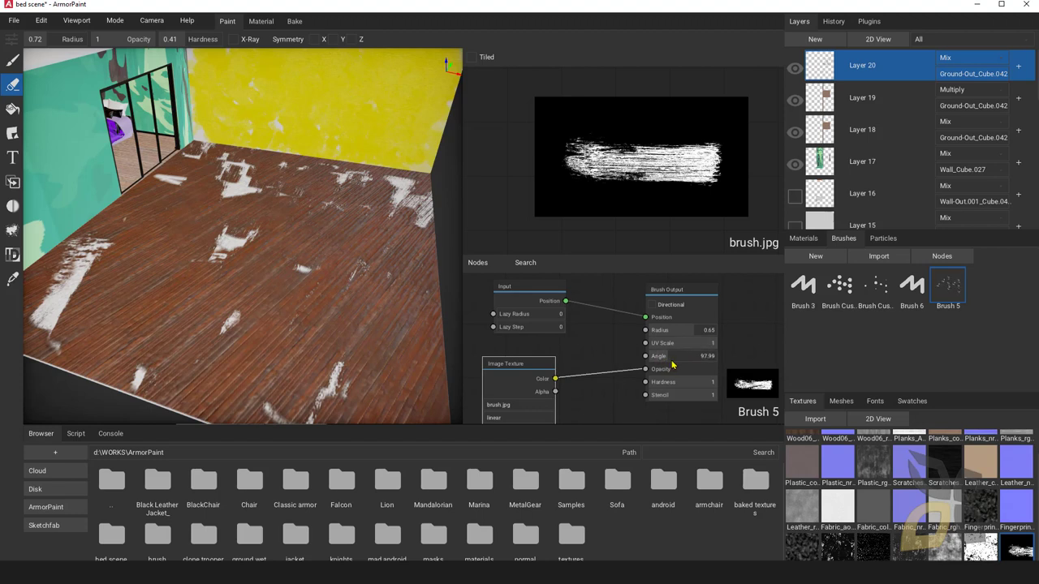
click(13, 59)
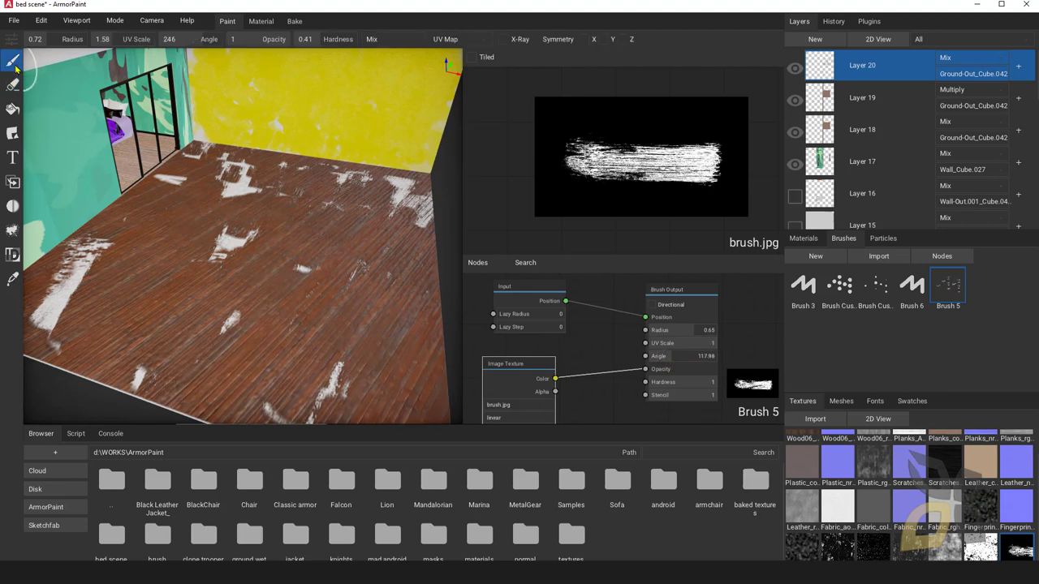
mouse_move(336, 359)
mouse_down()
mouse_move(365, 341)
mouse_move(357, 280)
mouse_move(366, 366)
mouse_move(380, 391)
mouse_up()
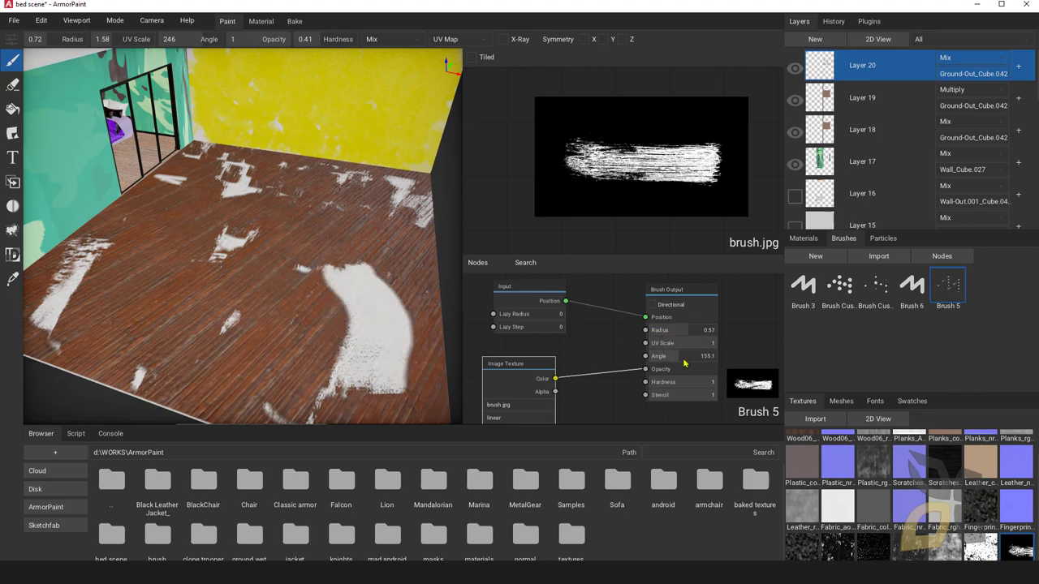
mouse_move(247, 389)
mouse_down()
mouse_move(295, 316)
mouse_move(277, 280)
mouse_up()
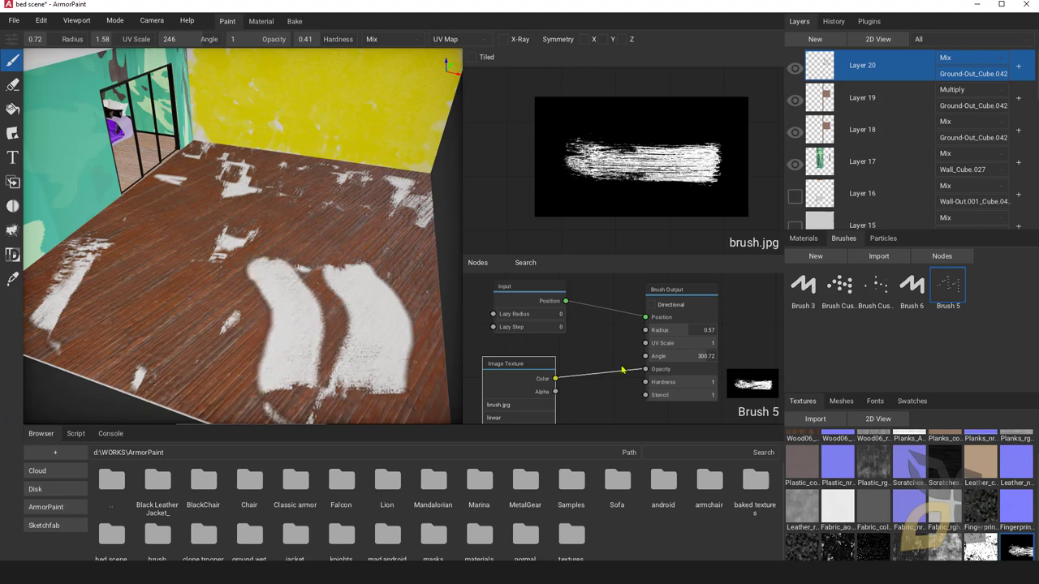
drag(232, 359, 189, 266)
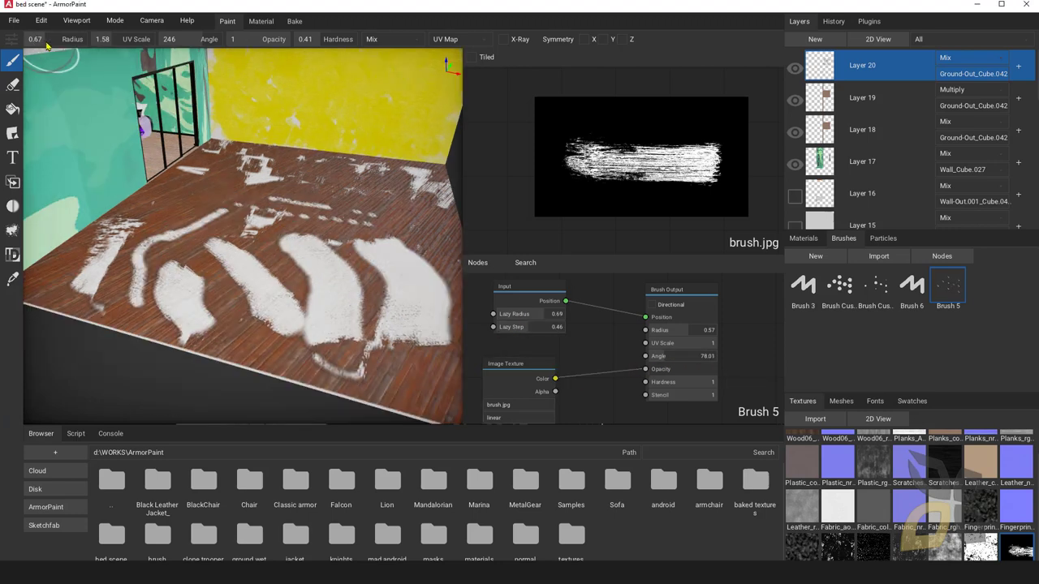
- Set the brush radius to 0.7 and paint stepped strokes using Lazy Radius 0.69, Lazy Step 0.46 and Angle 78.01
click(46, 45)
right_drag(227, 260, 234, 269)
middle_drag(268, 278, 253, 275)
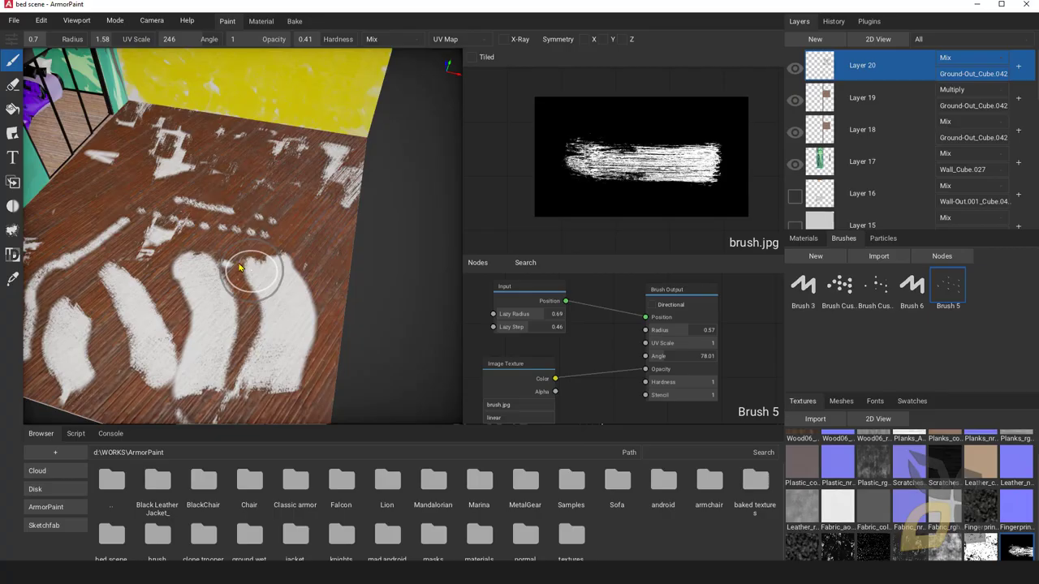
mouse_move(287, 316)
mouse_down()
mouse_move(313, 247)
mouse_move(307, 217)
mouse_move(229, 140)
mouse_up()
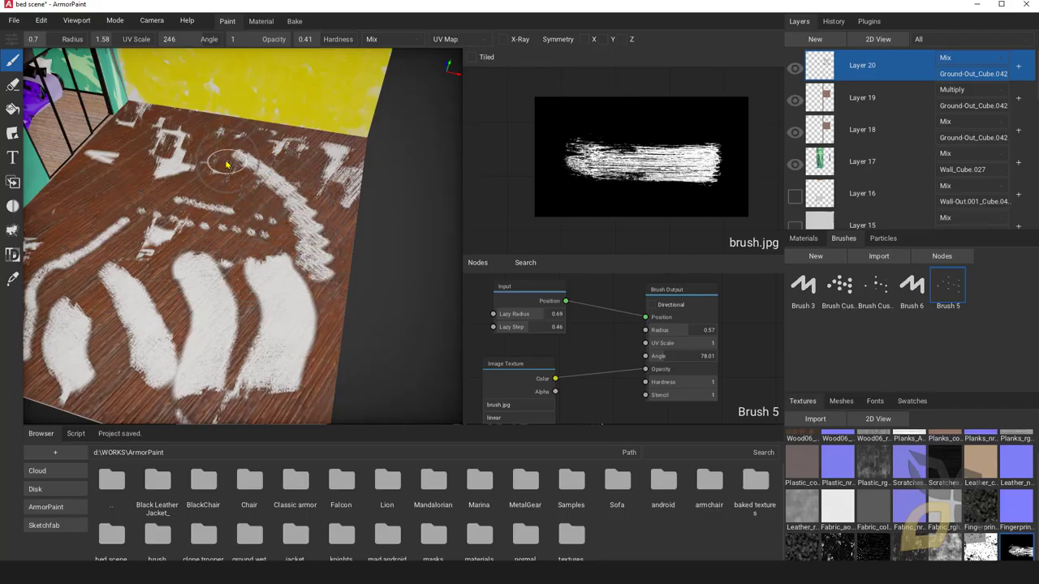
mouse_move(301, 280)
mouse_down()
mouse_move(325, 245)
mouse_move(344, 239)
mouse_move(347, 212)
mouse_move(318, 128)
mouse_move(258, 133)
mouse_move(264, 231)
mouse_move(300, 274)
mouse_move(325, 267)
mouse_move(297, 320)
mouse_move(174, 301)
mouse_up()
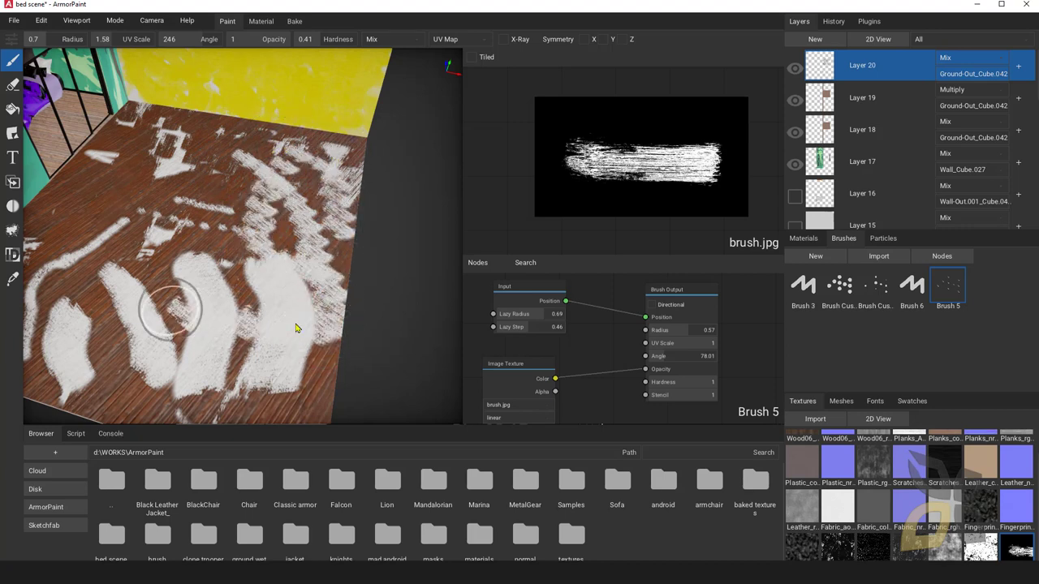
- Enable Directional on the Brush Output node and paint winding strokes across the ground toward the yellow wall
click(671, 305)
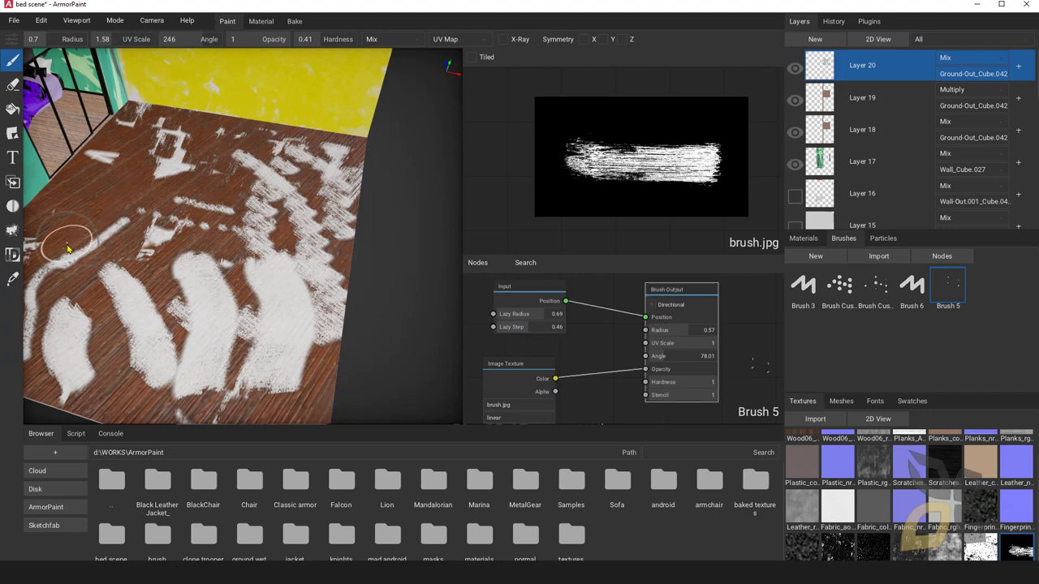
mouse_move(107, 195)
mouse_down()
mouse_move(195, 156)
mouse_move(252, 145)
mouse_move(215, 121)
mouse_move(163, 125)
mouse_move(117, 150)
mouse_move(64, 226)
mouse_move(106, 276)
mouse_move(202, 288)
mouse_move(264, 231)
mouse_move(333, 192)
mouse_up()
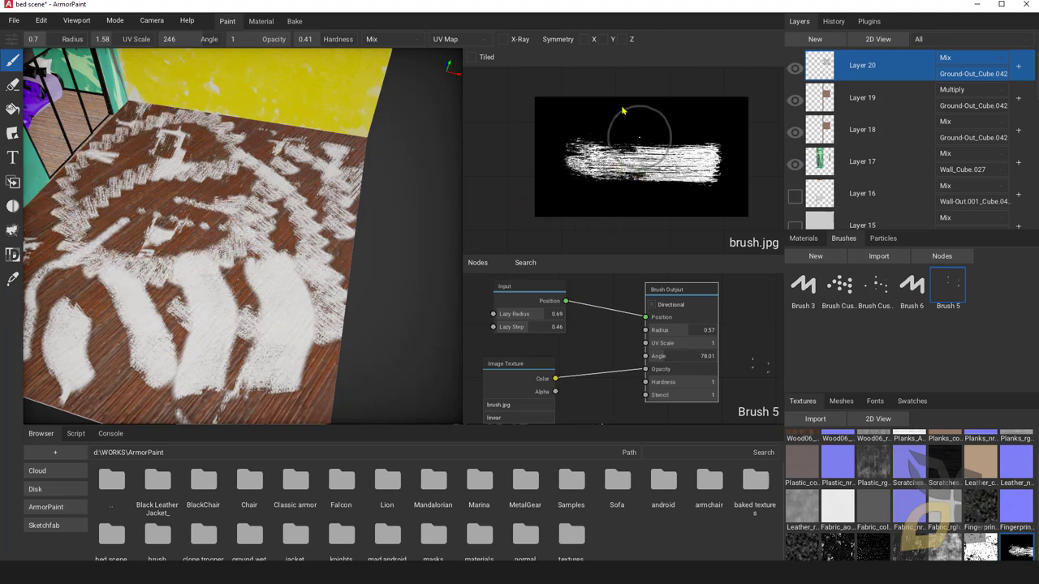
- Erase most of the directional strokes from the ground with the eraser radius at 1.21
scroll(110, 266, down, 2)
right_drag(139, 287, 211, 296)
scroll(216, 268, up, 2)
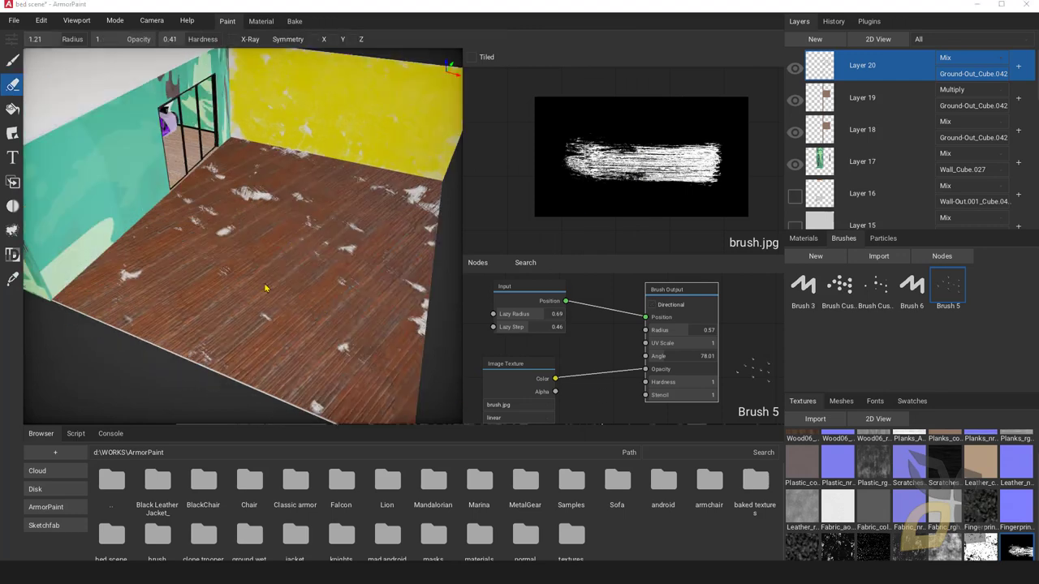
mouse_move(262, 287)
right_down()
mouse_move(314, 278)
mouse_move(272, 289)
right_up()
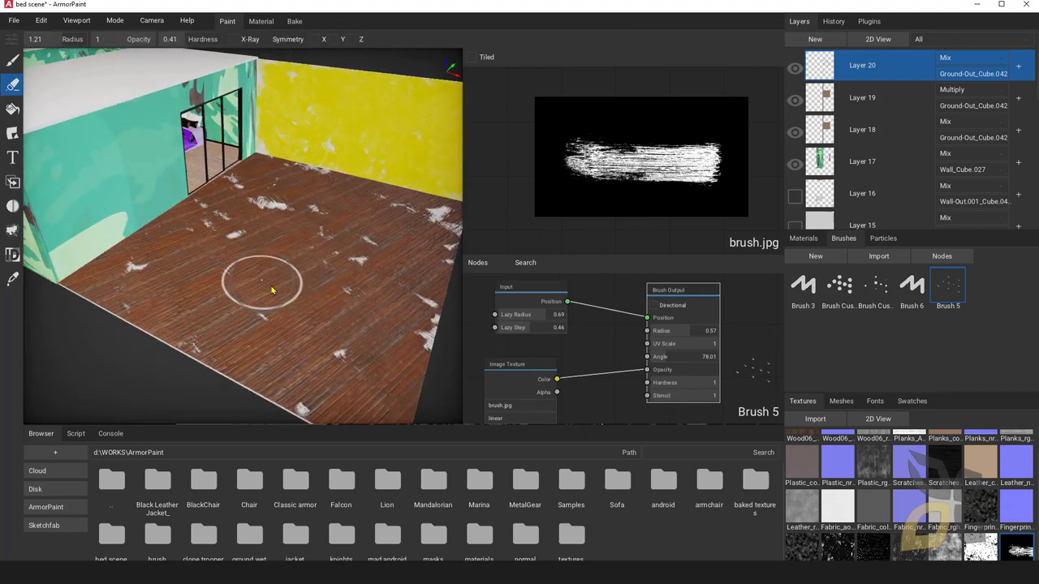
- Return to the Brush tool and add a Random node to the brush's node graph
click(12, 61)
scroll(603, 367, down, 1)
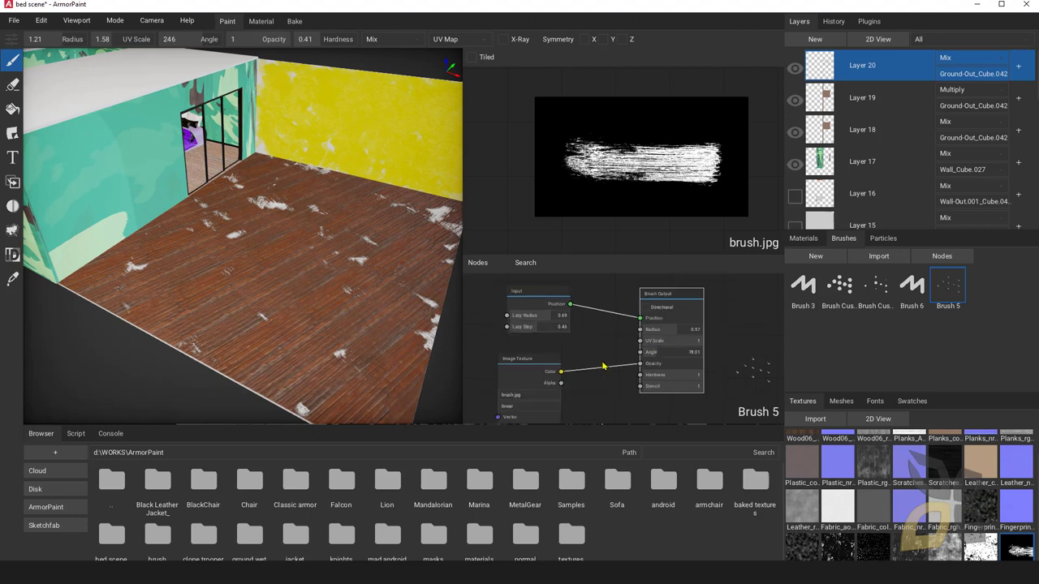
scroll(584, 391, up, 2)
click(477, 262)
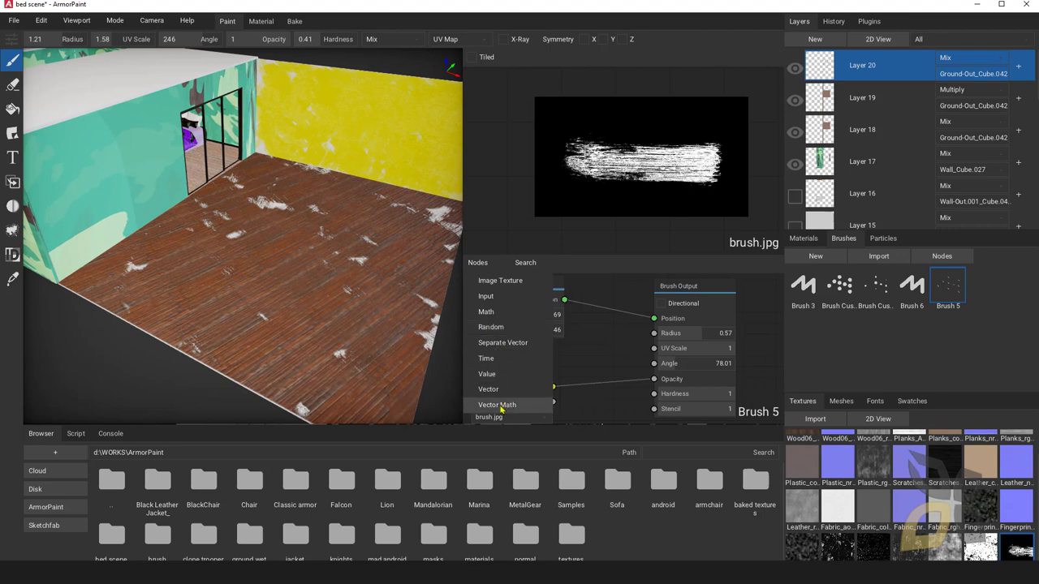
click(500, 327)
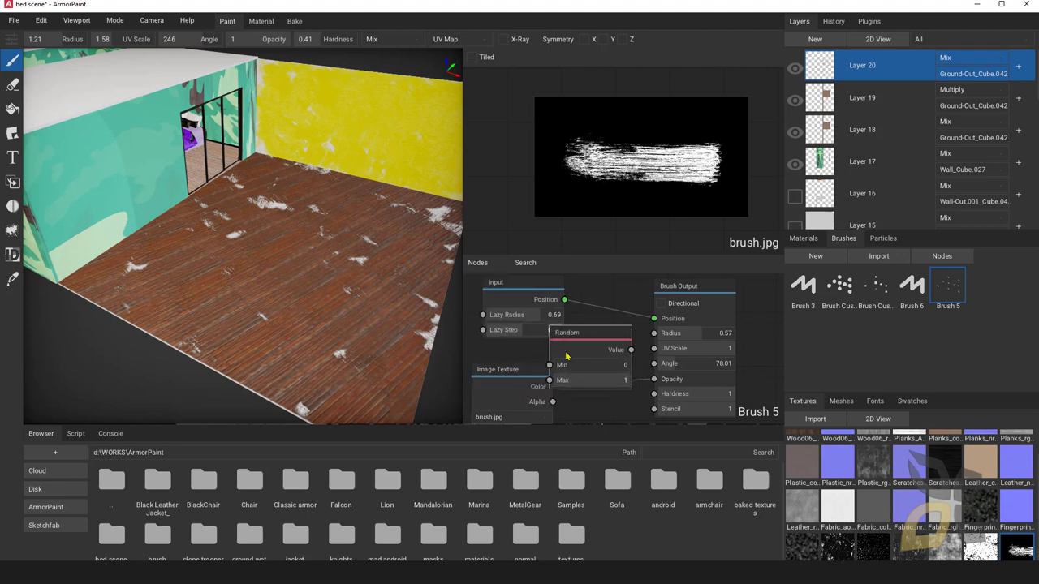
middle_drag(514, 369, 547, 335)
drag(528, 345, 504, 359)
- Connect the Random node's Value to the brush's Radius and paint textured strokes over the ground
scroll(534, 332, down, 2)
middle_drag(536, 321, 562, 357)
drag(579, 299, 520, 303)
scroll(579, 347, up, 2)
drag(631, 325, 609, 314)
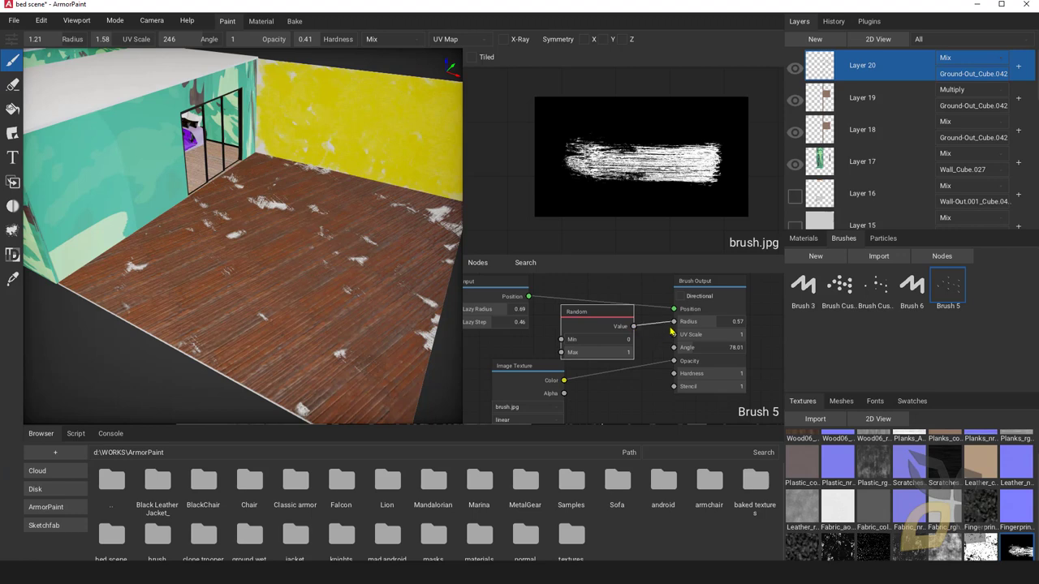
mouse_move(434, 309)
mouse_down()
mouse_move(388, 307)
mouse_move(340, 253)
mouse_move(297, 232)
mouse_move(351, 318)
mouse_move(241, 297)
mouse_move(204, 274)
mouse_move(168, 294)
mouse_move(341, 322)
mouse_move(359, 290)
mouse_move(406, 258)
mouse_move(390, 228)
mouse_move(291, 185)
mouse_up()
mouse_move(278, 332)
right_down()
mouse_move(262, 352)
mouse_move(278, 348)
right_up()
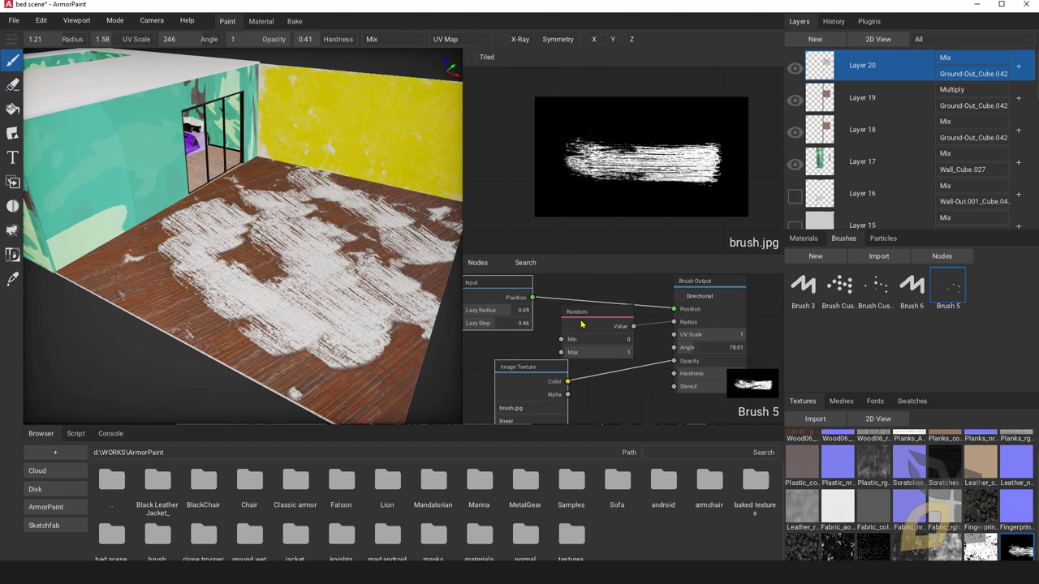
- Connect the Random Value to the brush's Angle and Hardness as well, and paint randomized strokes across the ground
scroll(594, 331, down, 3)
scroll(639, 352, up, 2)
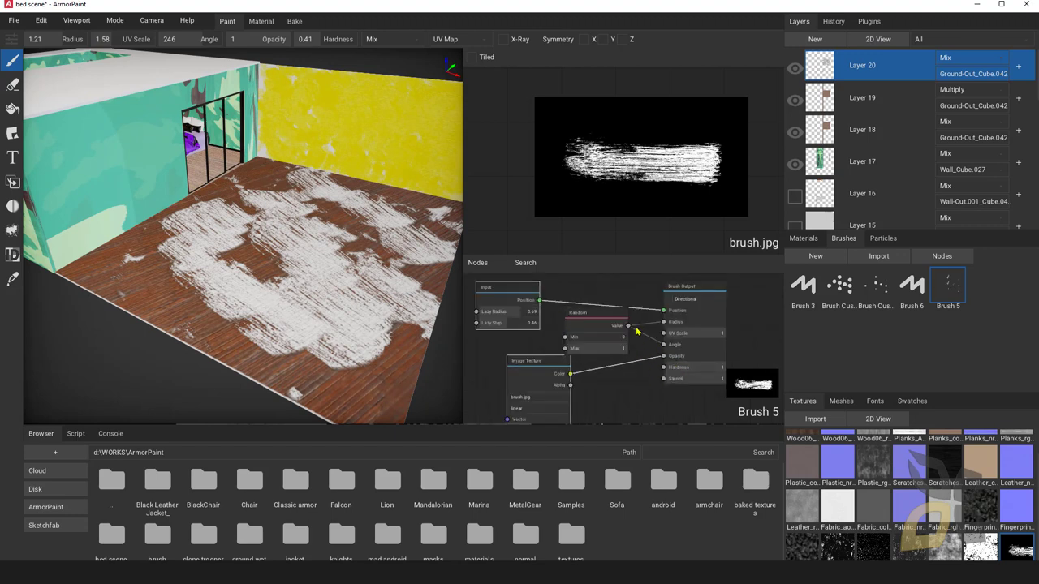
mouse_move(301, 285)
mouse_down()
mouse_move(220, 297)
mouse_move(120, 286)
mouse_up()
mouse_move(142, 288)
mouse_down()
mouse_move(276, 252)
mouse_move(325, 208)
mouse_move(348, 331)
mouse_move(395, 412)
mouse_move(281, 300)
mouse_up()
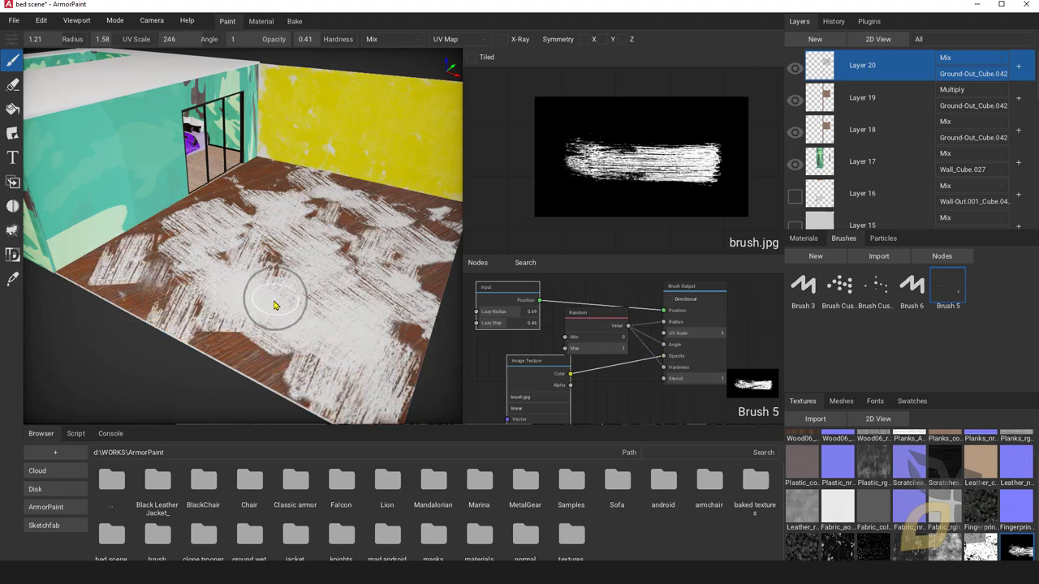
scroll(284, 302, down, 3)
right_drag(294, 266, 282, 284)
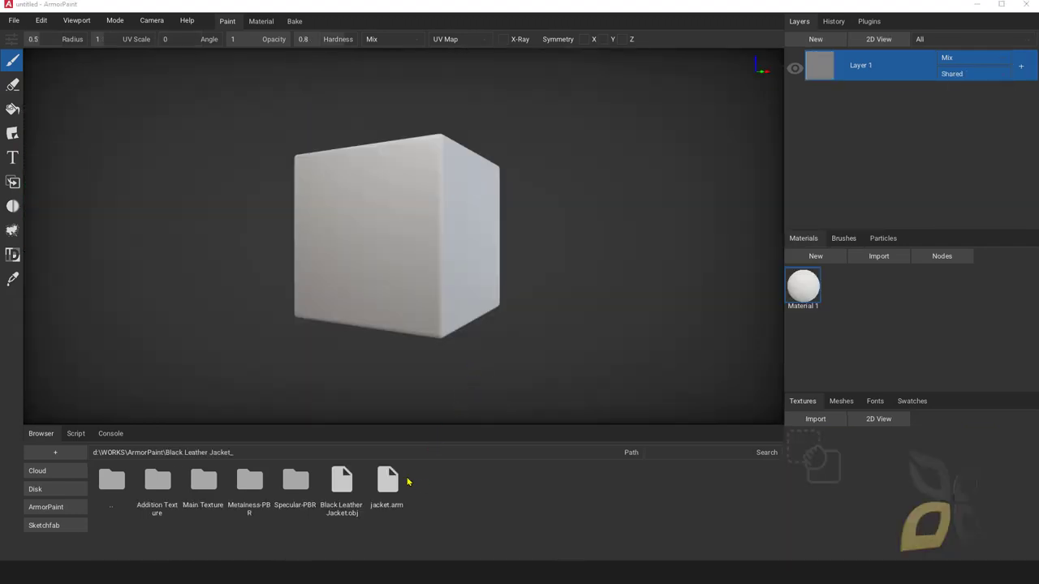
- Open the jacket.arm project from the Black Leather Jacket_ folder and view the jacket model up close
drag(394, 485, 390, 280)
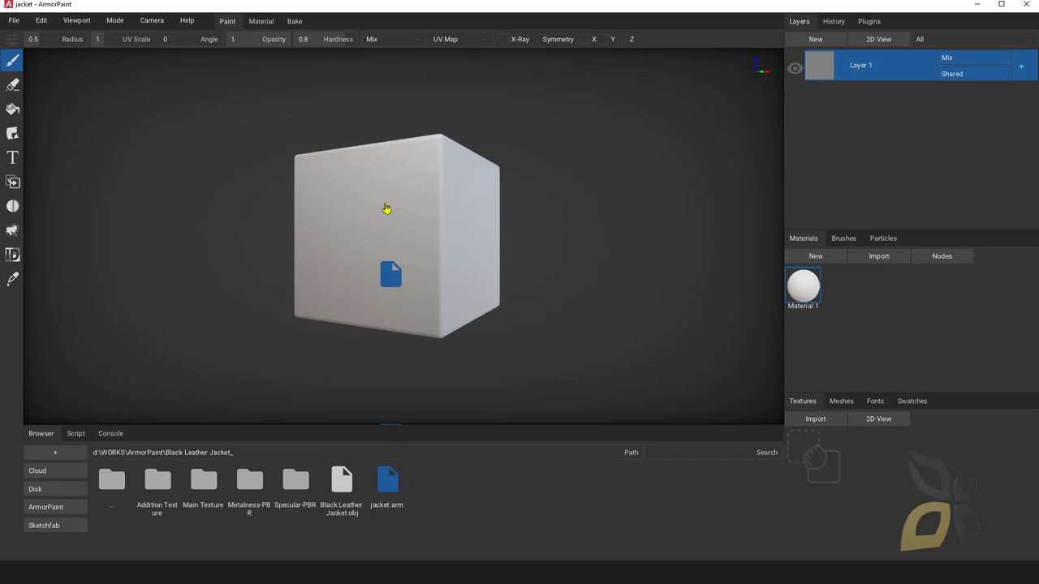
right_drag(382, 308, 454, 232)
scroll(465, 256, up, 3)
scroll(454, 264, down, 4)
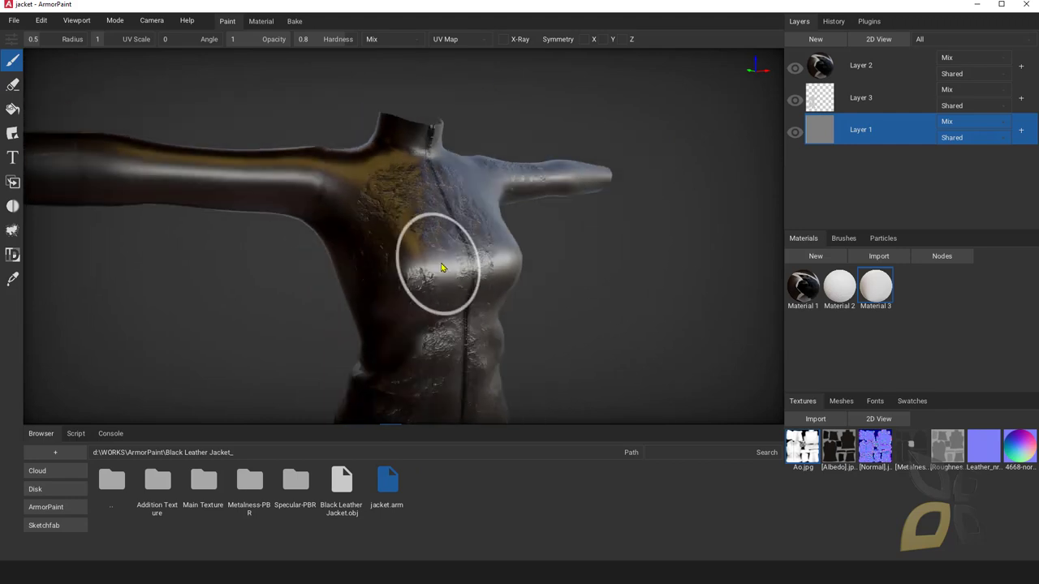
- Paint a stroke on Layer 1 from the jacket's shoulder down the side of the chest
right_drag(463, 275, 457, 228)
mouse_move(365, 278)
right_down()
mouse_move(398, 283)
mouse_move(383, 271)
mouse_move(339, 278)
mouse_move(366, 294)
mouse_move(364, 278)
mouse_move(394, 278)
mouse_move(432, 248)
right_up()
scroll(443, 239, up, 3)
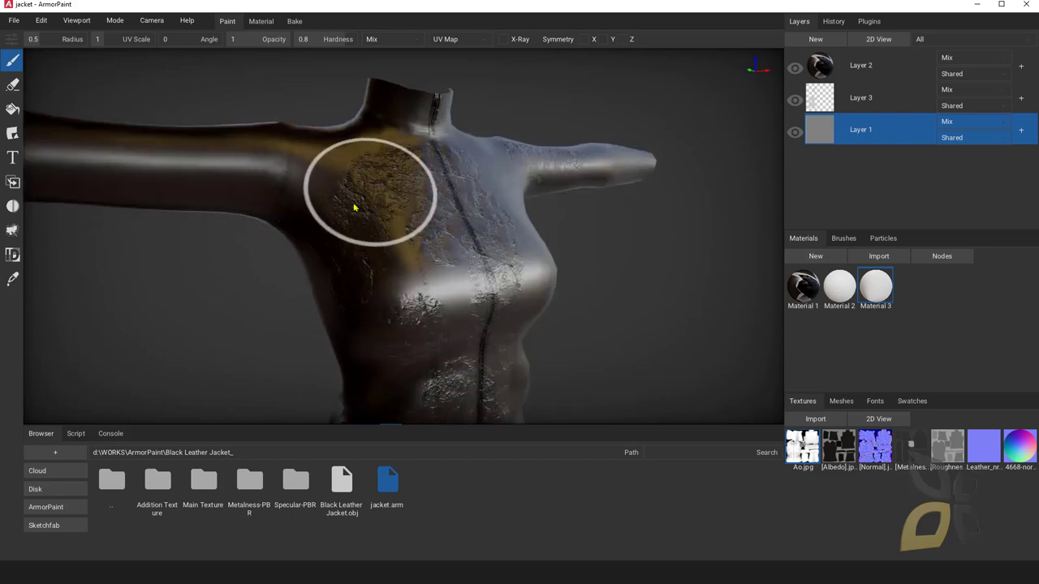
mouse_move(279, 186)
mouse_down()
mouse_move(287, 202)
mouse_move(366, 229)
mouse_move(387, 204)
mouse_move(365, 365)
mouse_up()
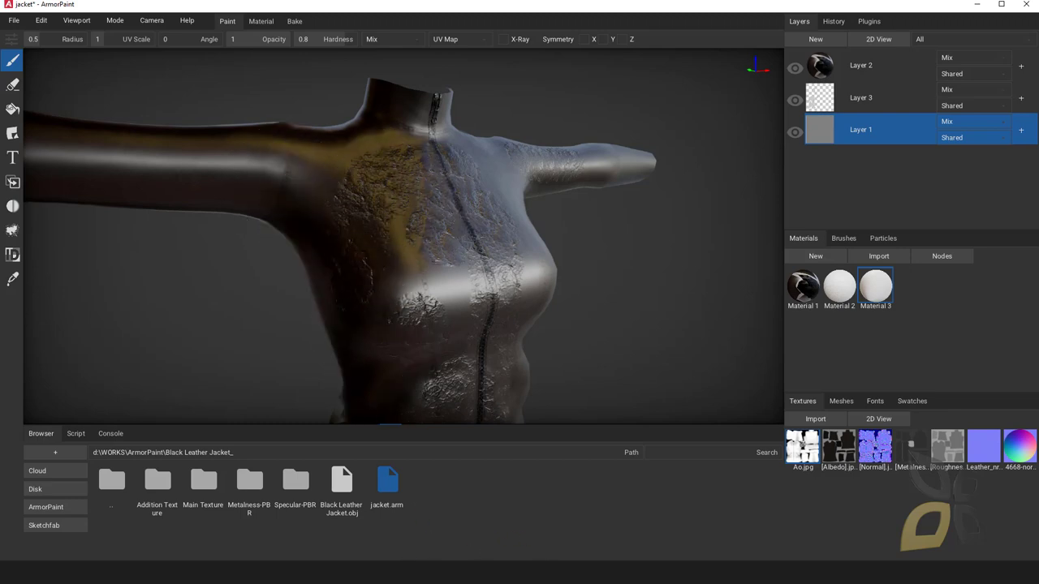
- Switch to the Chrome browser and view the image results for Mudbox Autodesk
mouse_move(436, 559)
click(417, 542)
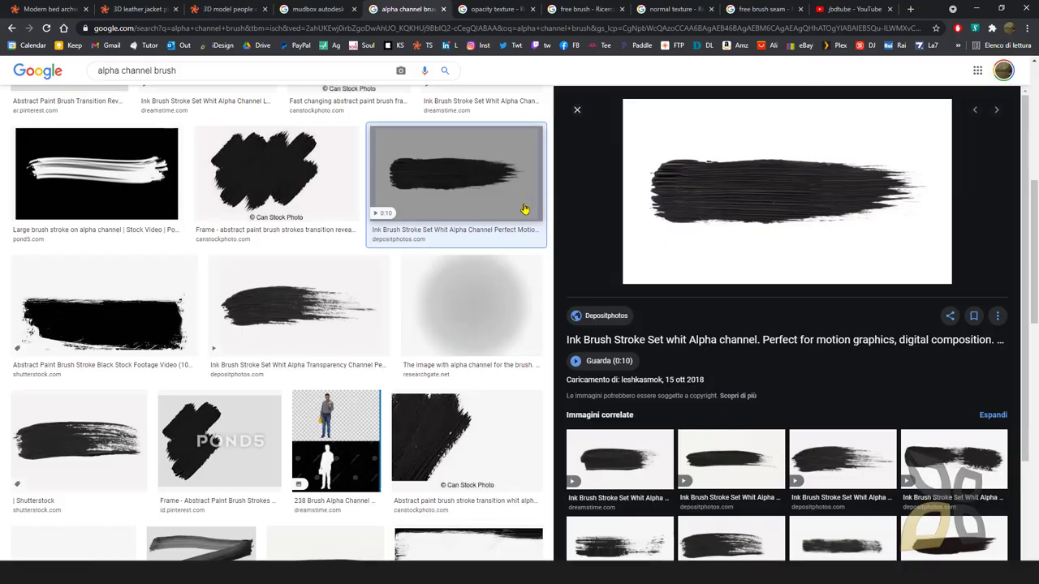
click(310, 11)
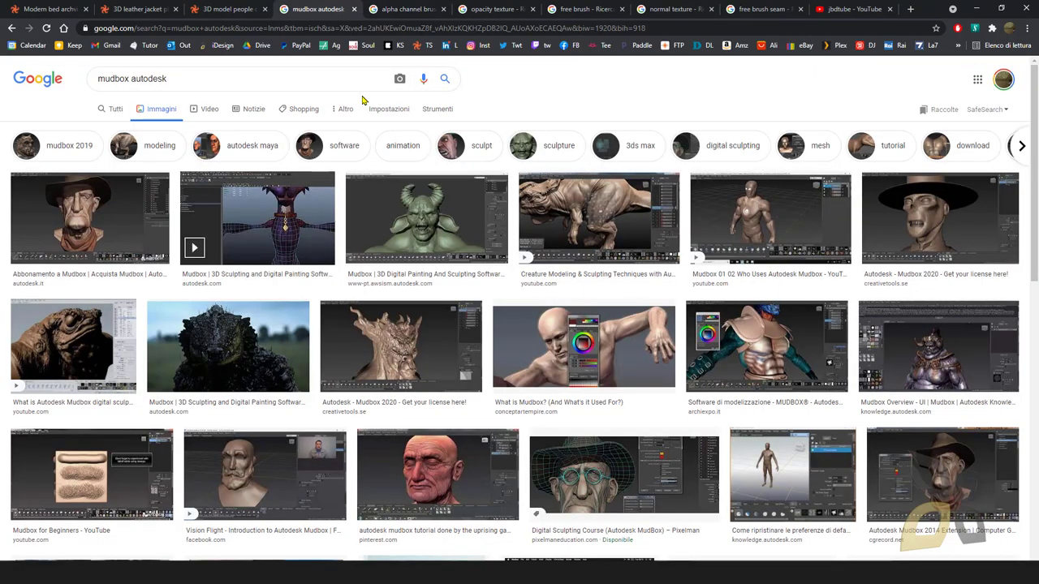
- Show the jbdtube YouTube channel's playlists and browse through the English Video-Courses row
click(836, 11)
click(386, 299)
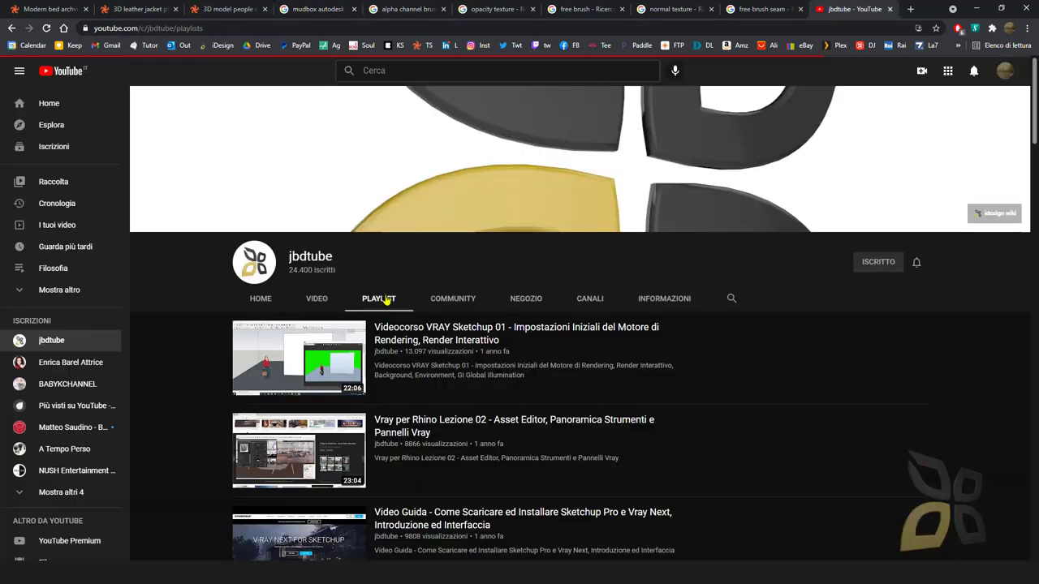
scroll(417, 355, down, 2)
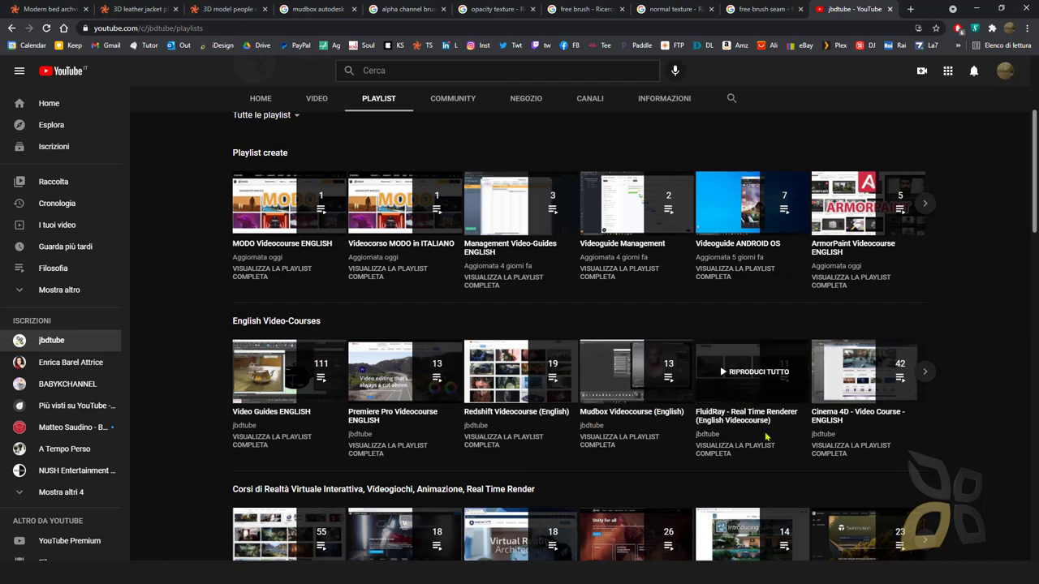
click(924, 371)
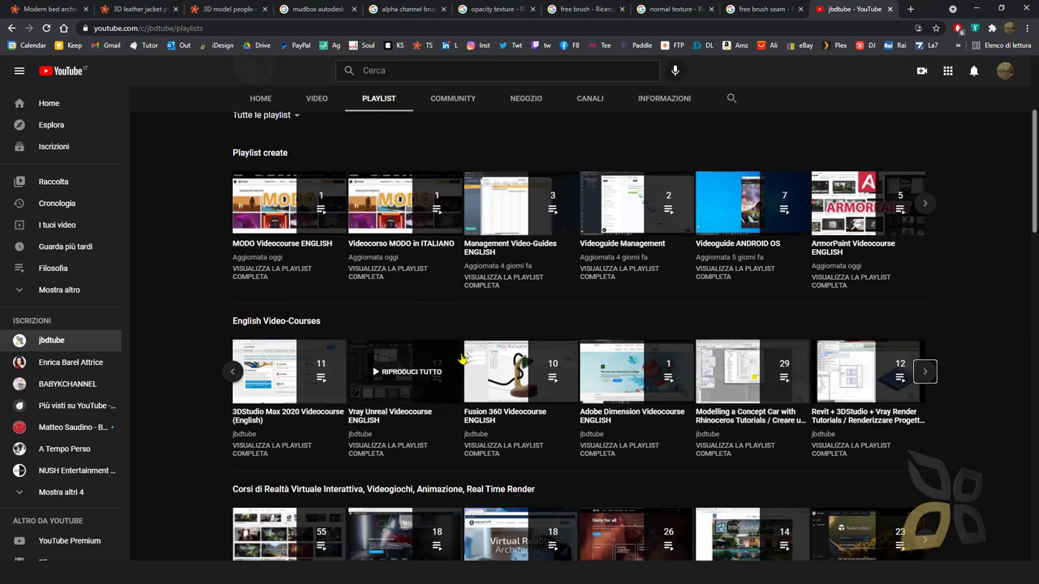
- Open the channel's community page and highlight the paypal.me/videocorsi donation link below the Revit campaign post
scroll(464, 370, up, 3)
click(460, 303)
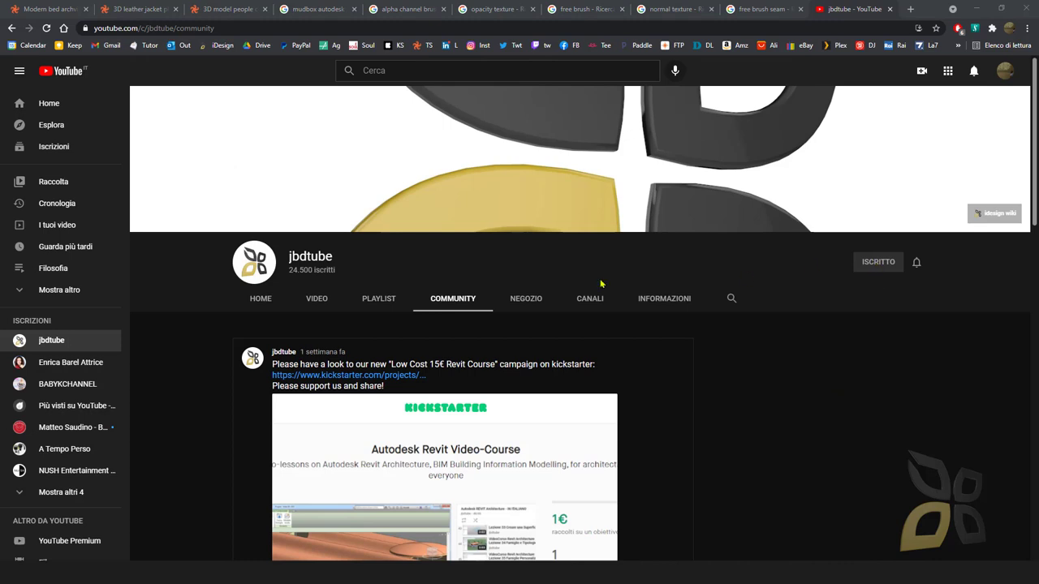
scroll(454, 390, down, 6)
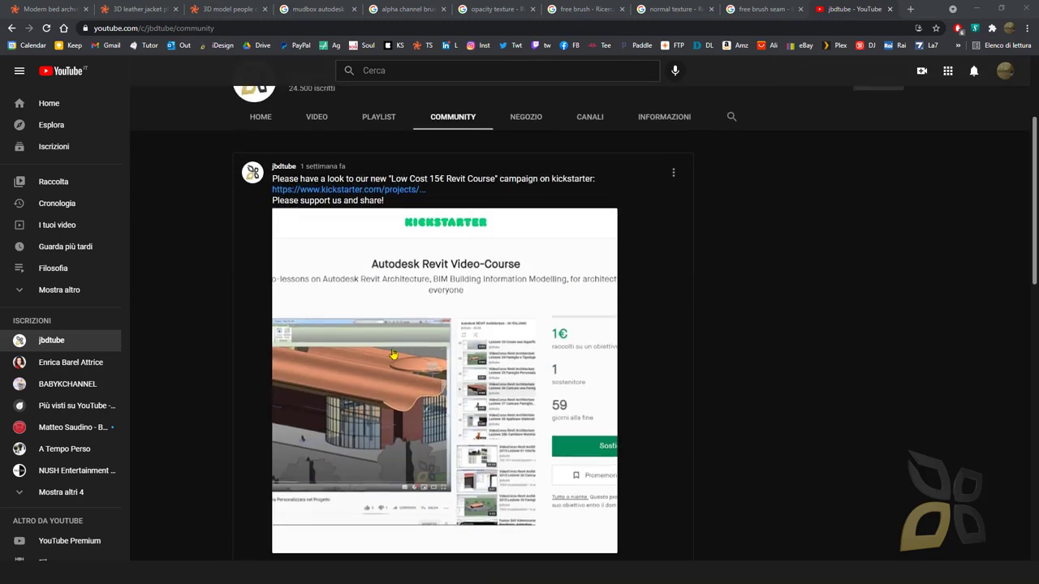
drag(489, 323, 410, 318)
scroll(438, 336, up, 8)
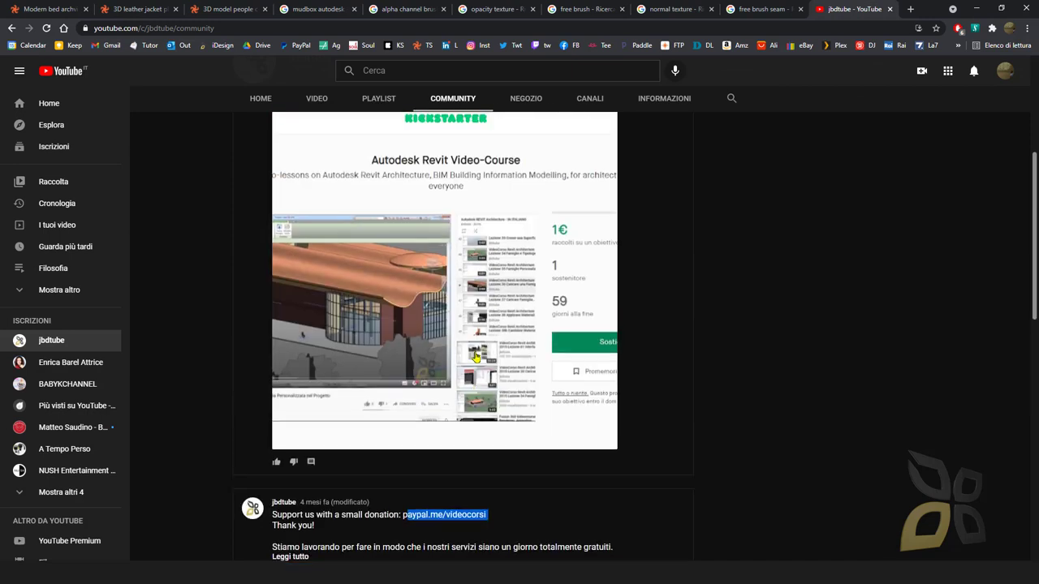
- Open the jbdtube channel's store page
click(524, 257)
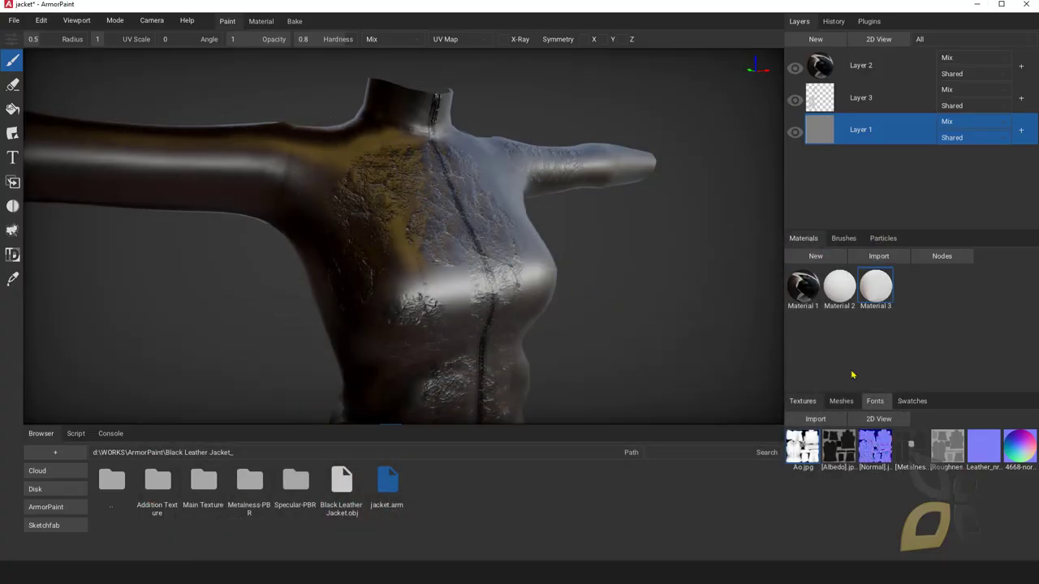
- Switch to ArmorPaint, open Material 2's nodes, and connect the Leather_nrm.jpg Image Texture's Color directly to Normal Map, moving the Bump node aside
double_click(838, 299)
scroll(657, 308, down, 2)
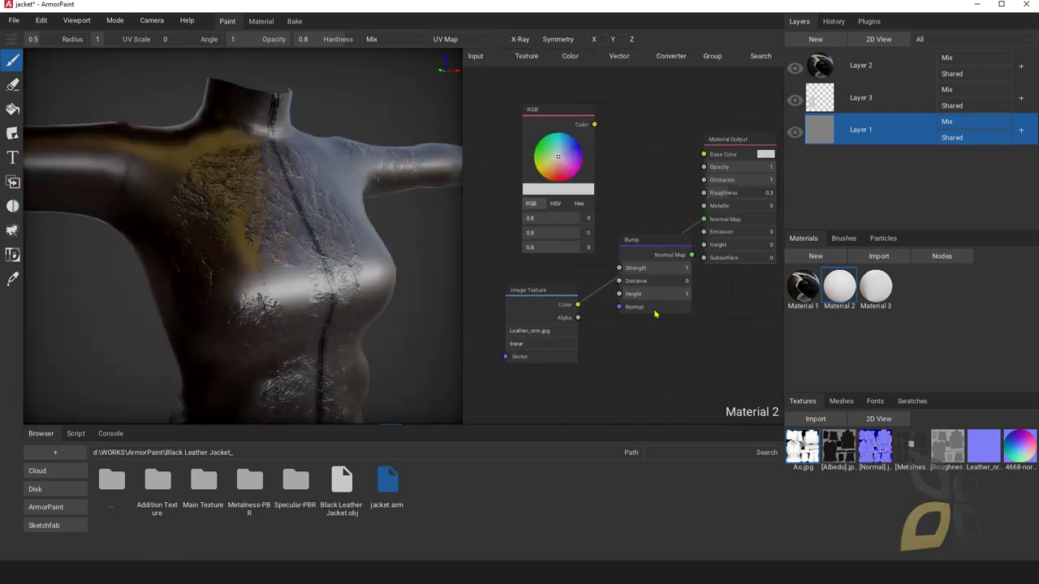
drag(661, 251, 648, 341)
drag(712, 149, 694, 174)
drag(535, 290, 535, 278)
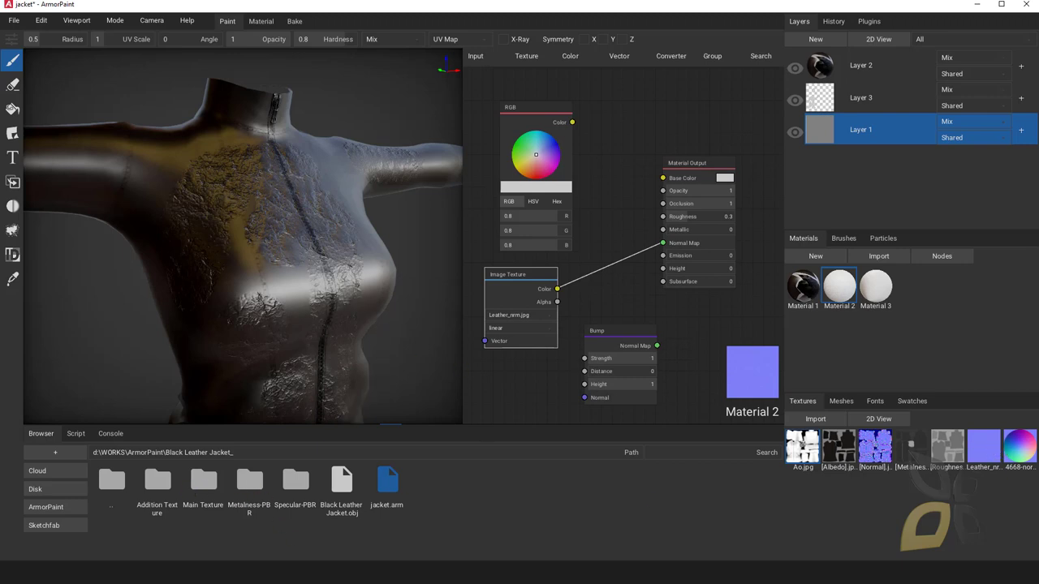
- Switch to Chrome and show the image results for normal texture
mouse_move(438, 571)
click(410, 529)
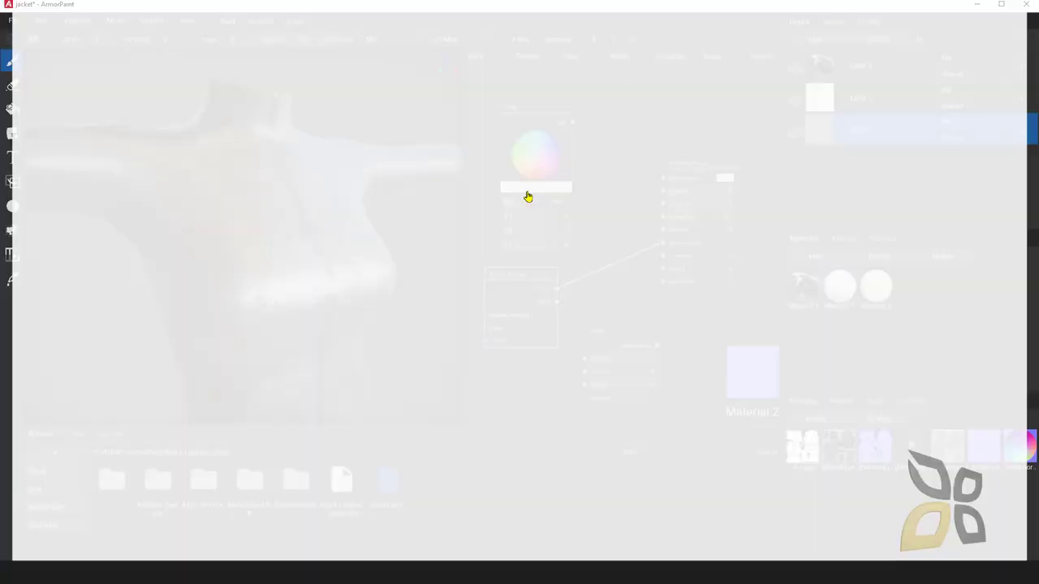
click(695, 8)
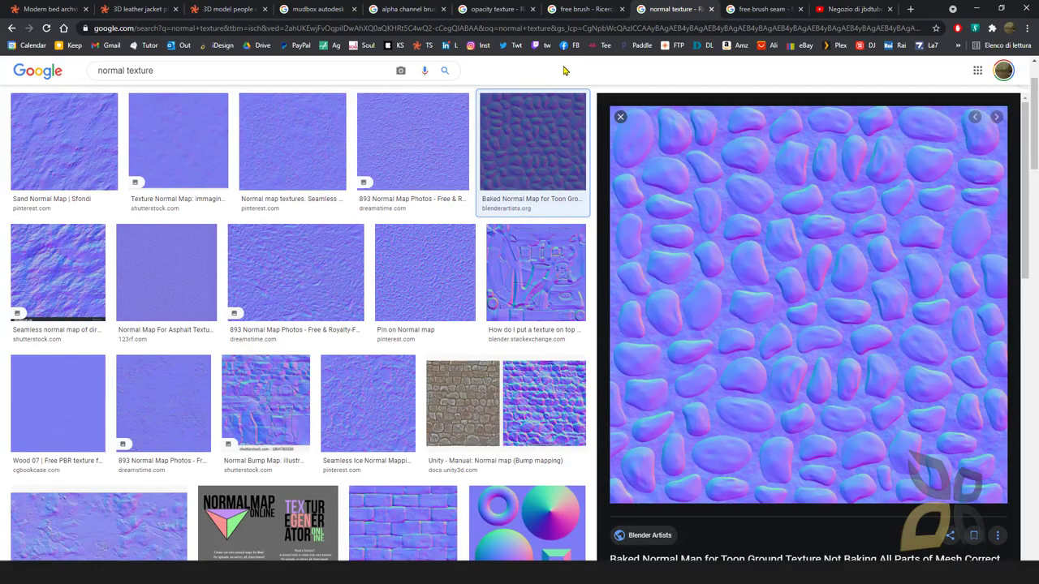
click(388, 298)
key(Left)
key(Left)
key(Left)
key(Left)
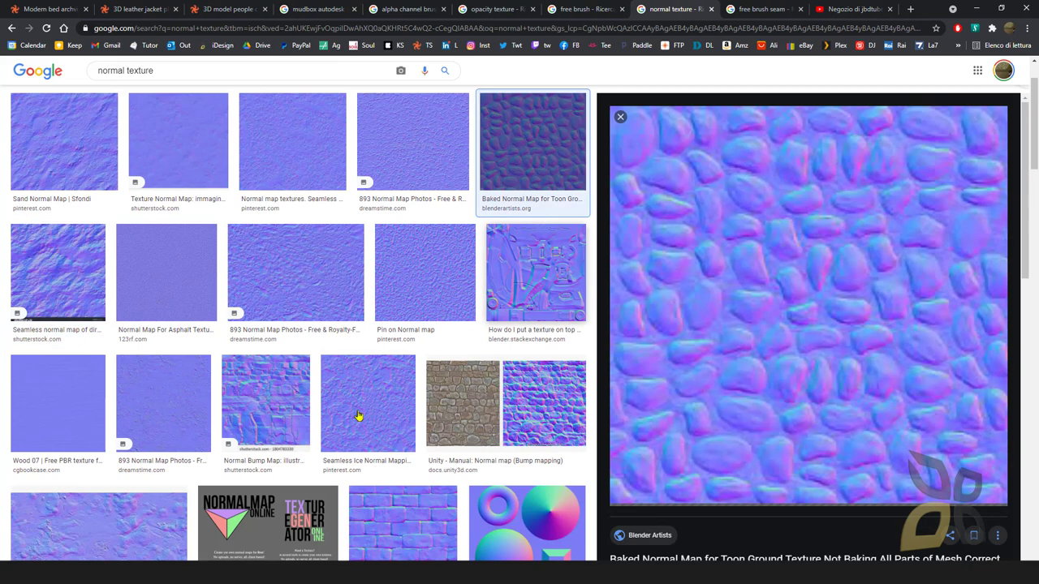
- Browse the normal map results and open the preview of the map with a repeating pattern of spheres
scroll(358, 416, down, 3)
click(550, 342)
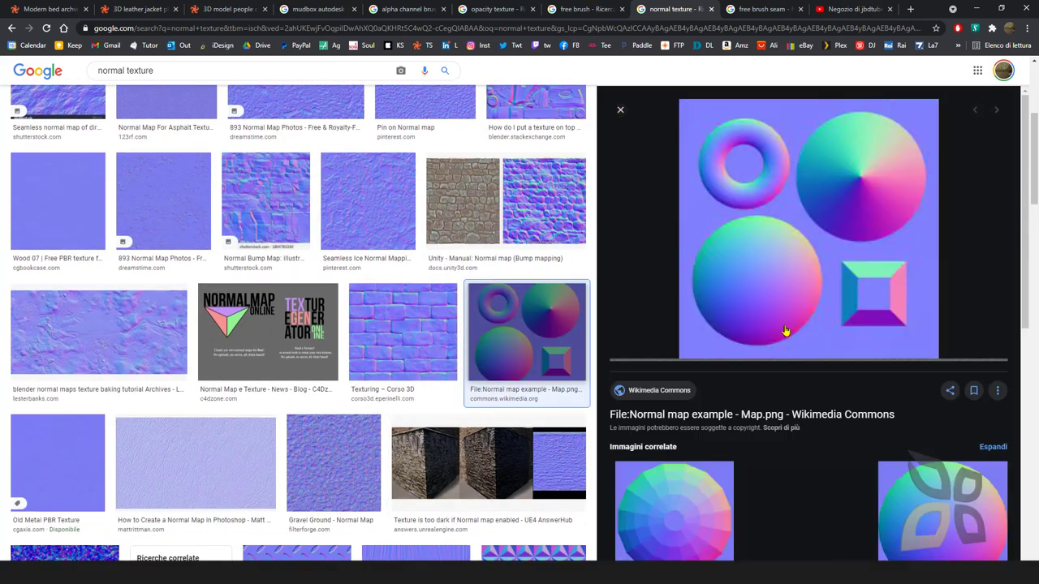
scroll(716, 450, down, 3)
scroll(524, 327, down, 5)
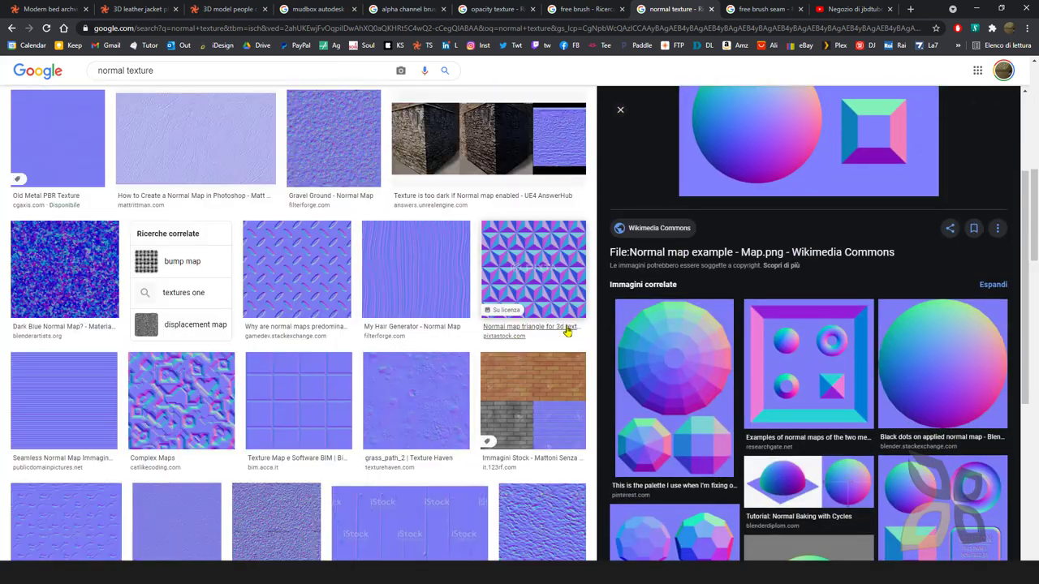
scroll(811, 429, down, 5)
click(808, 380)
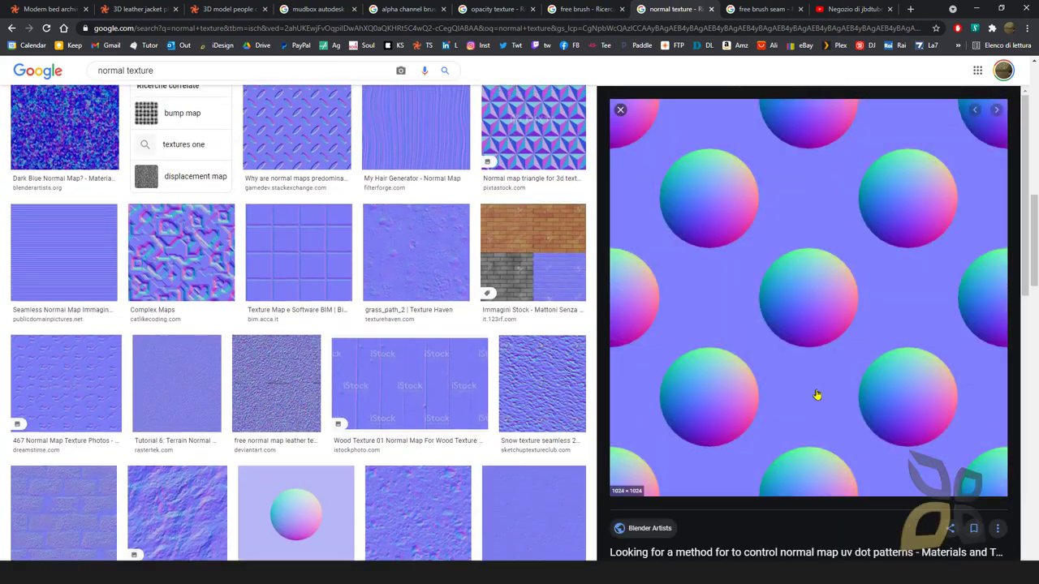
- Save the sphere-pattern normal map as dots.png in the normal folder inside the ArmorPaint directory
right_click(731, 240)
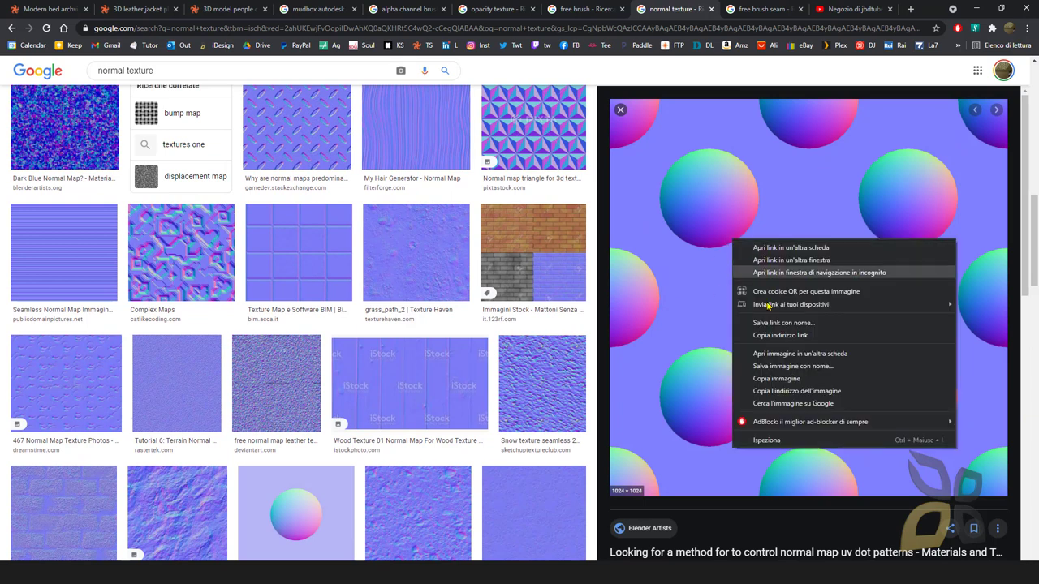
click(658, 355)
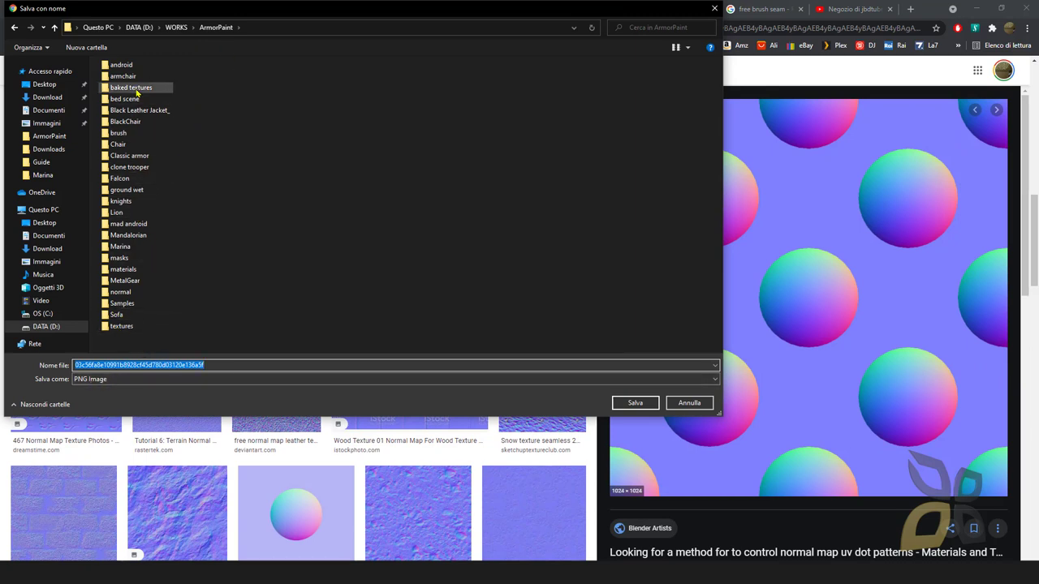
double_click(130, 291)
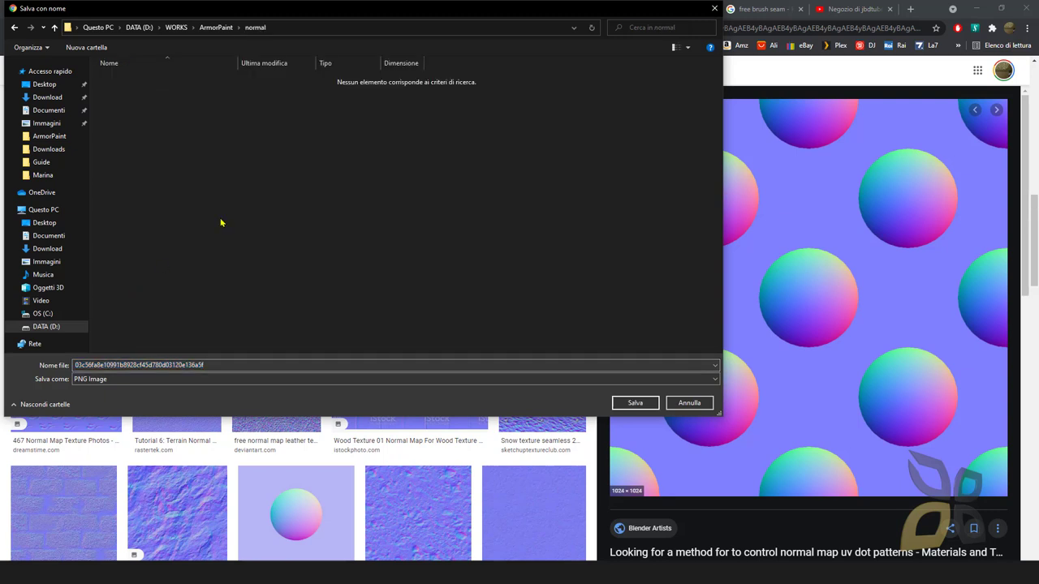
double_click(234, 366)
text(normal)
key(Return)
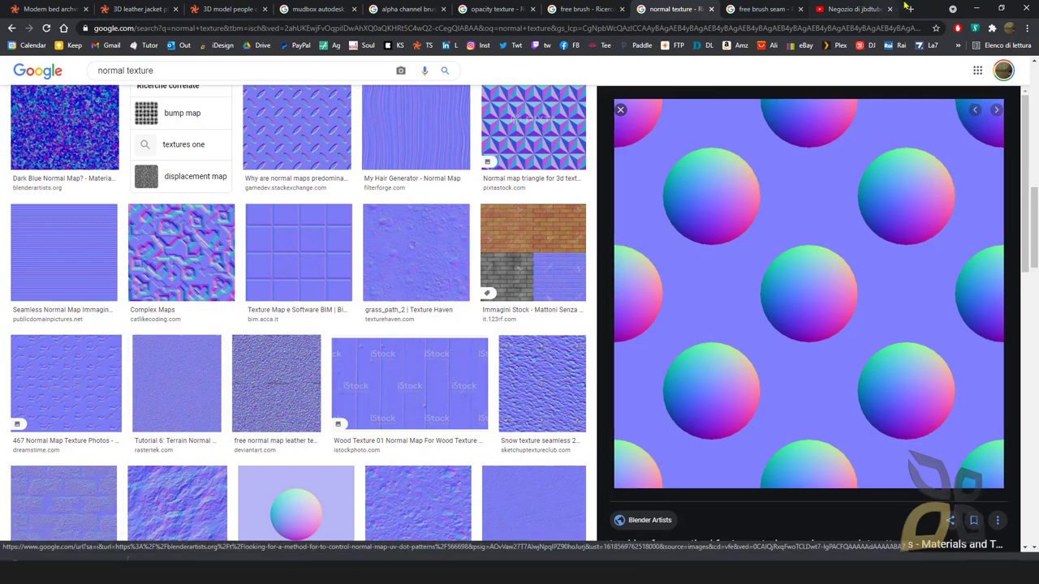
- Return to ArmorPaint, browse to the ArmorPaint\normal folder, and import dots.png into the project's textures
click(975, 8)
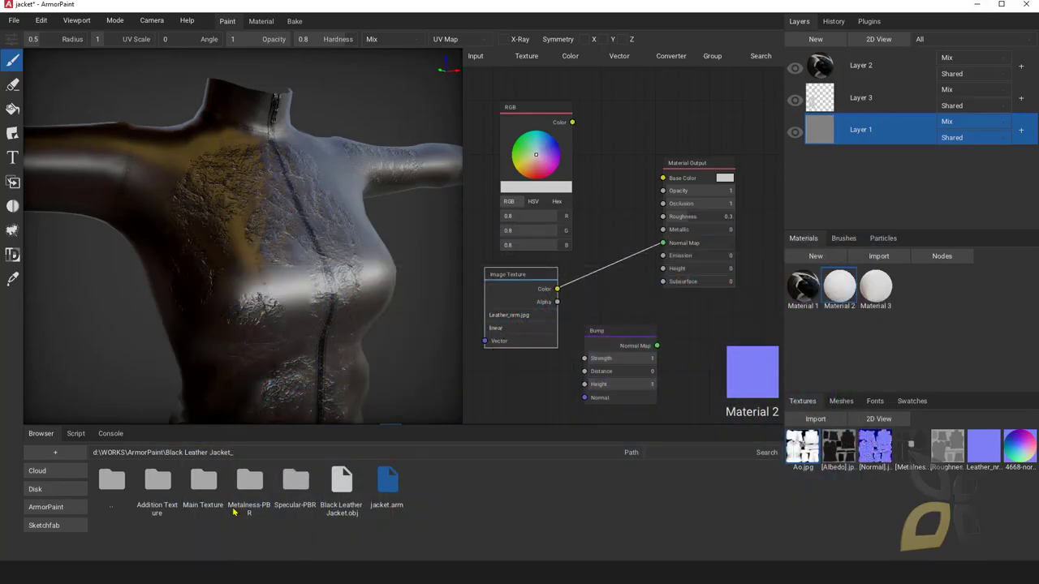
click(102, 482)
click(483, 542)
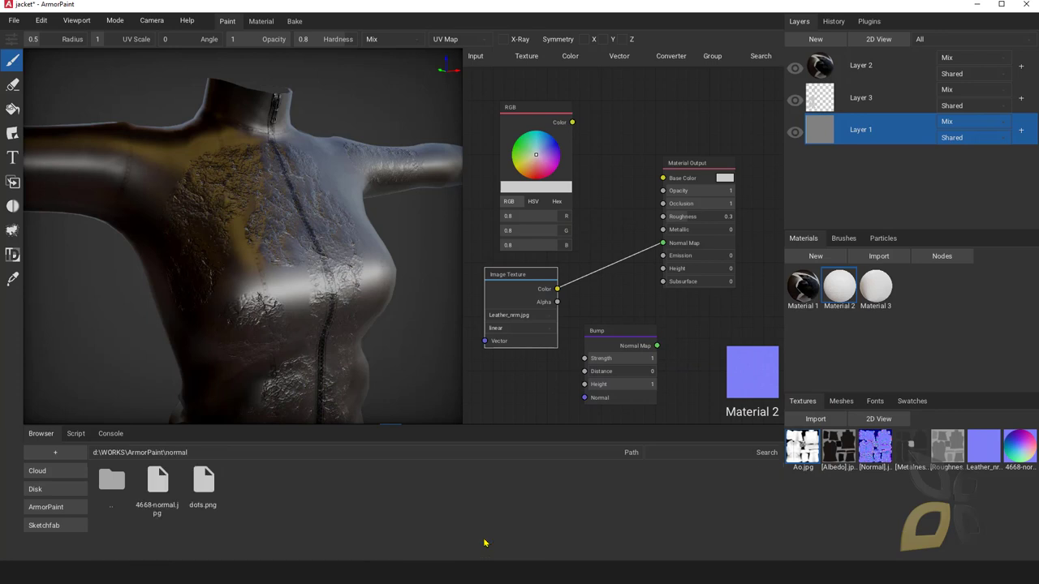
drag(208, 491, 877, 512)
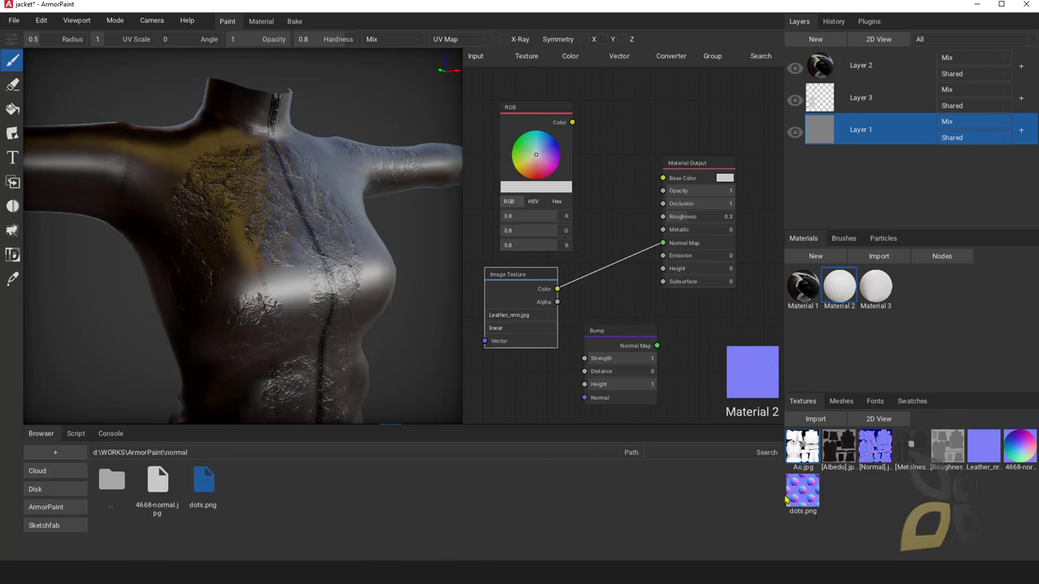
- Create a new material and add dots.png as an Image Texture node with its Color connected to Normal Map
middle_drag(252, 266, 265, 268)
scroll(266, 262, down, 3)
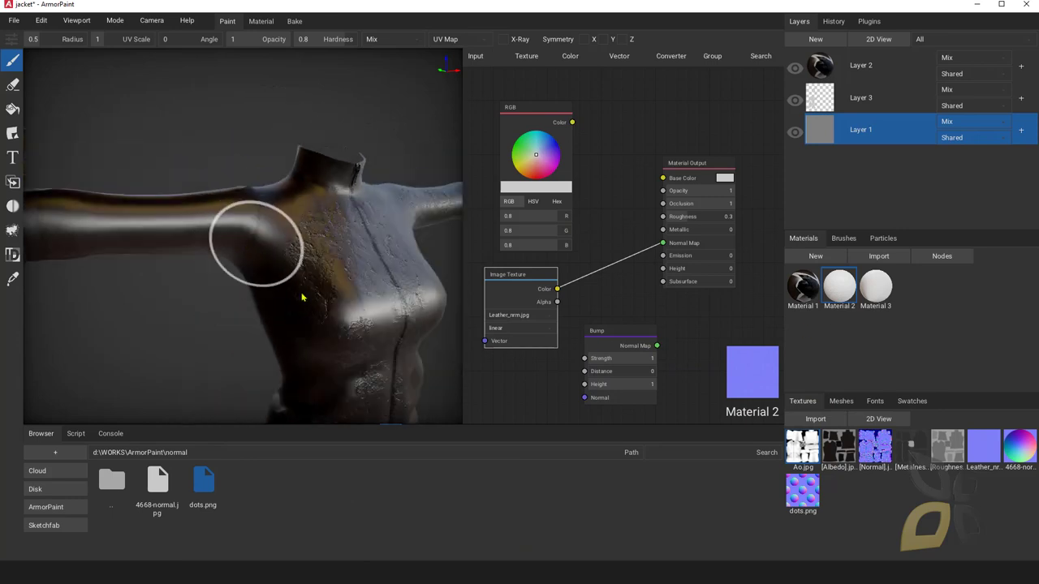
click(816, 256)
middle_drag(603, 274, 560, 277)
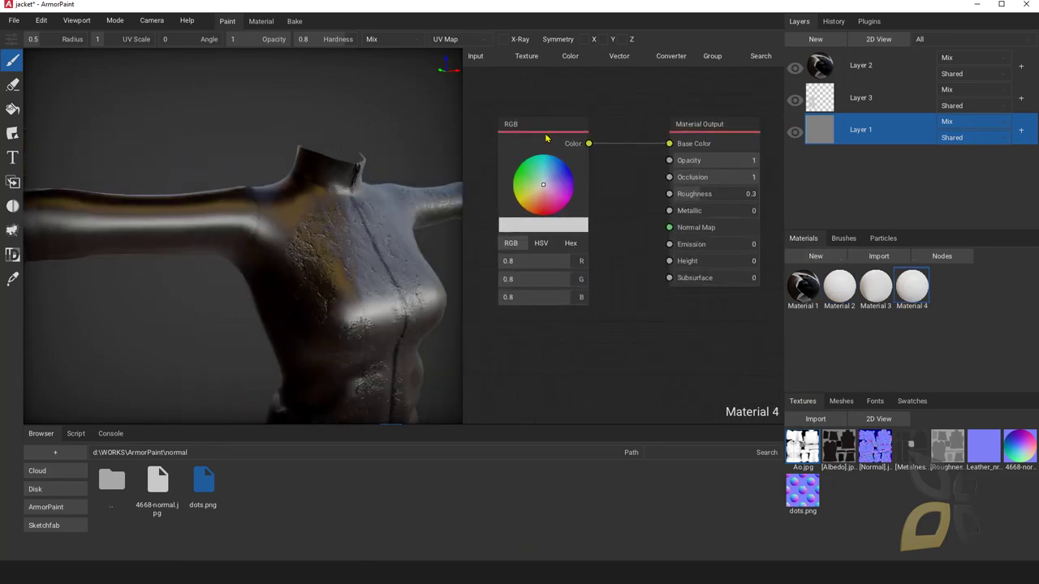
drag(547, 130, 527, 115)
drag(808, 490, 552, 320)
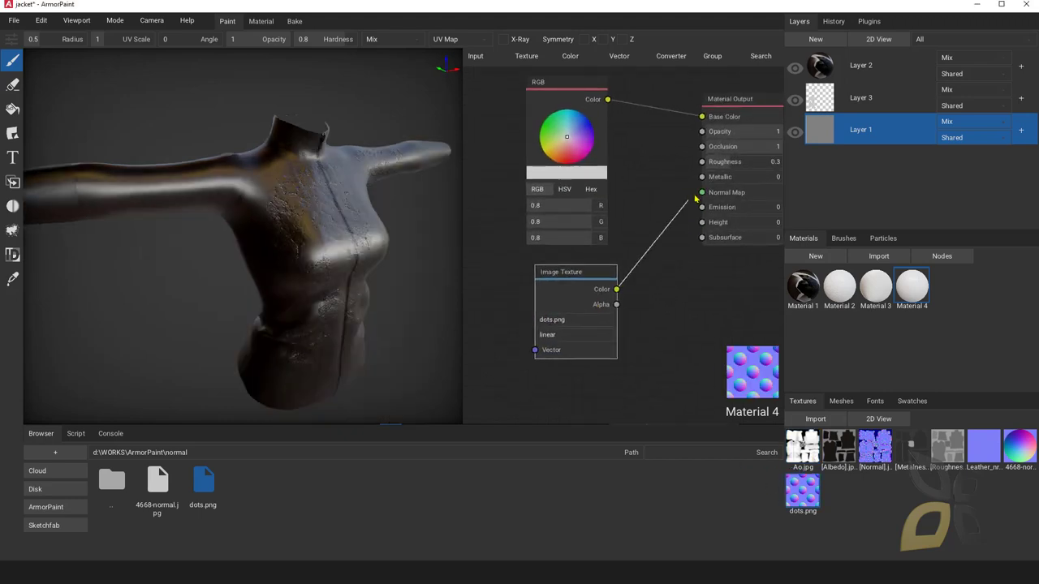
- Add a Texture Coordinate node beside the dots.png Image Texture and leave space between the two nodes
middle_drag(534, 342, 612, 306)
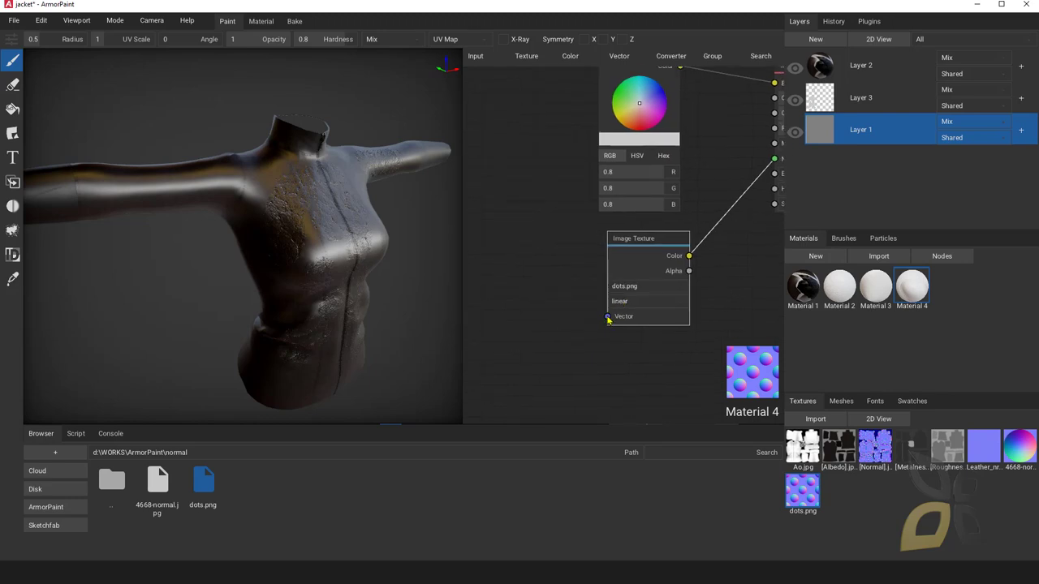
click(475, 56)
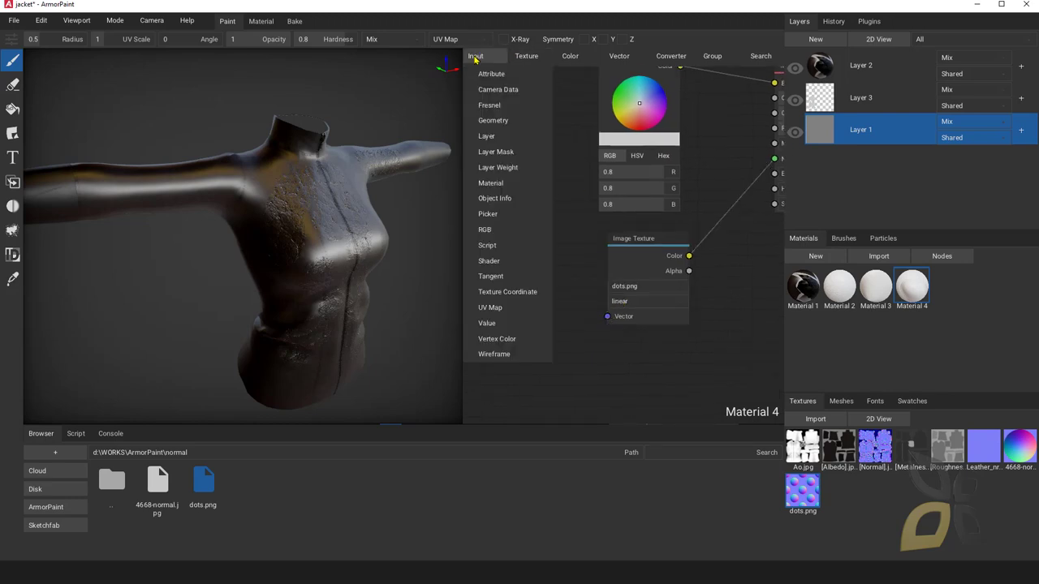
click(508, 291)
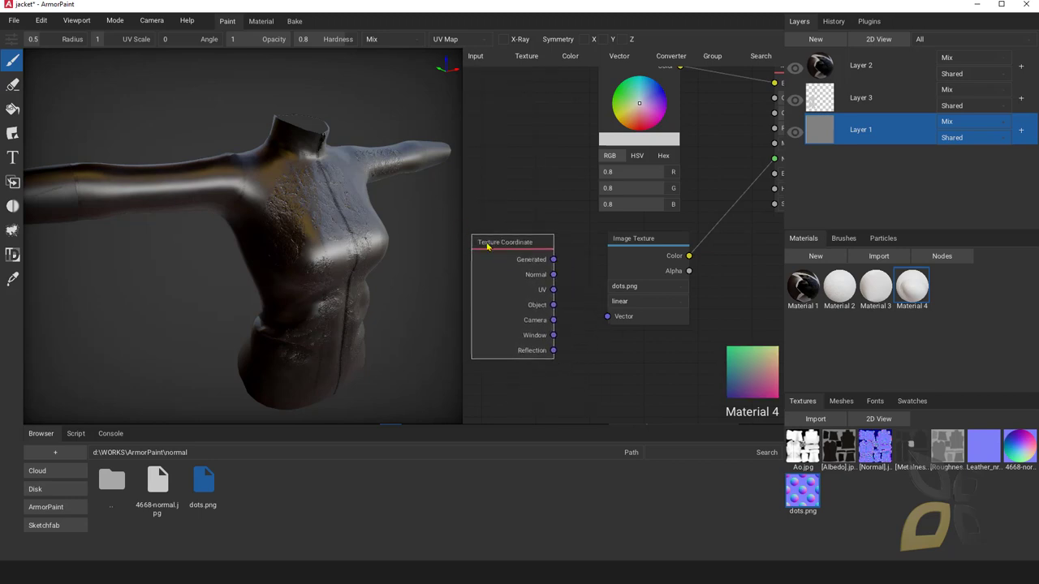
click(492, 244)
drag(599, 227, 657, 239)
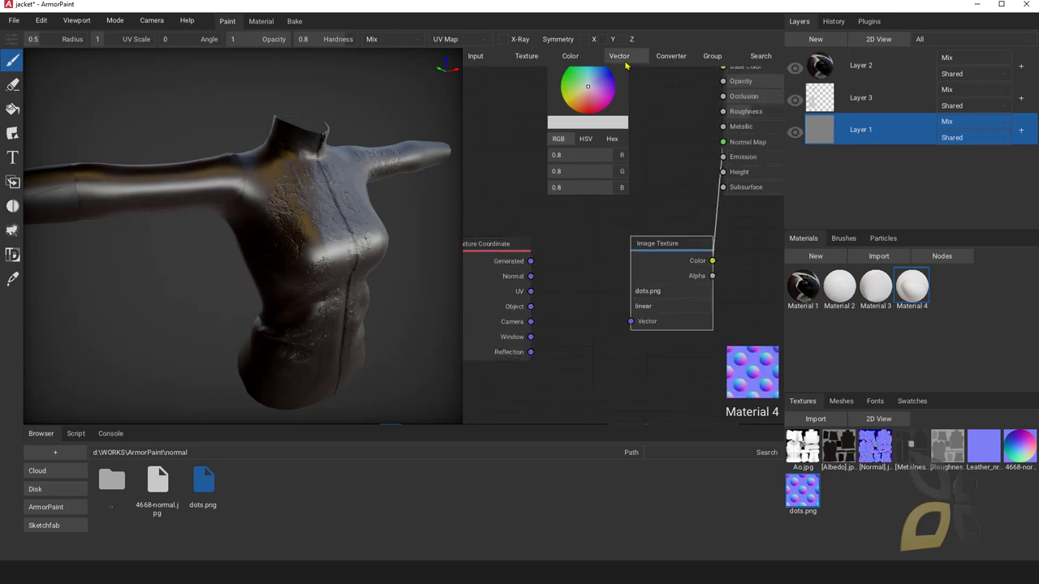
- Link Texture Coordinate's UV output through a new Mapping node to the Image Texture's Vector input, with X, Y and Z scale set to 10
click(619, 56)
click(627, 90)
click(543, 240)
middle_drag(616, 241, 662, 213)
drag(551, 218, 506, 201)
drag(647, 225, 603, 202)
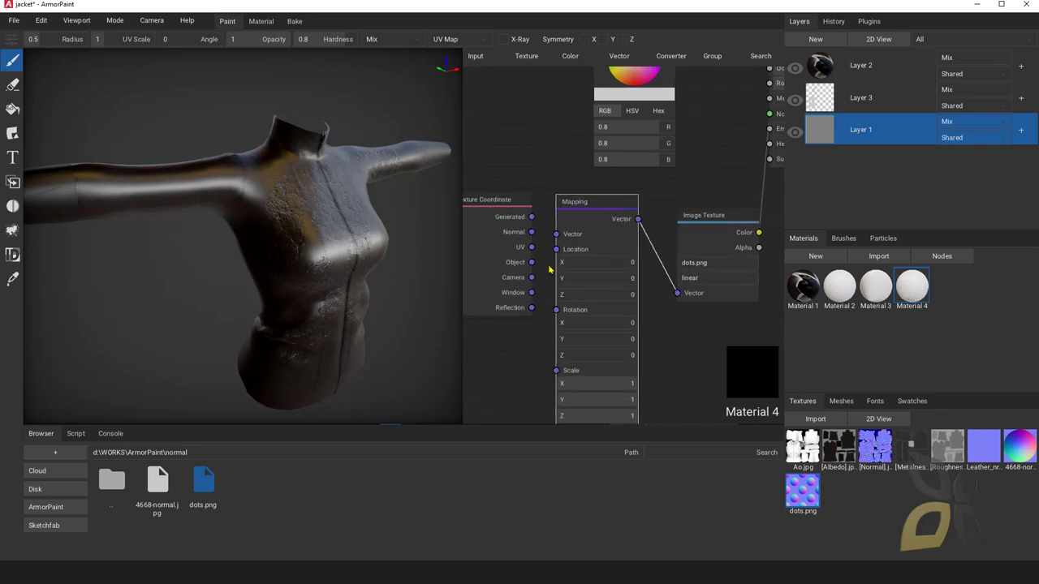
drag(558, 240, 557, 236)
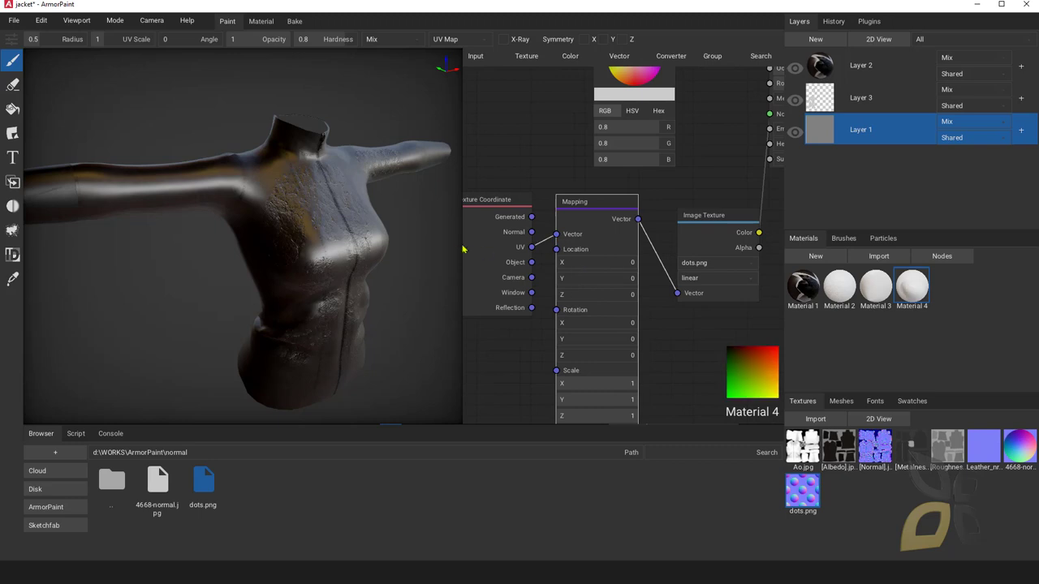
drag(705, 215, 699, 214)
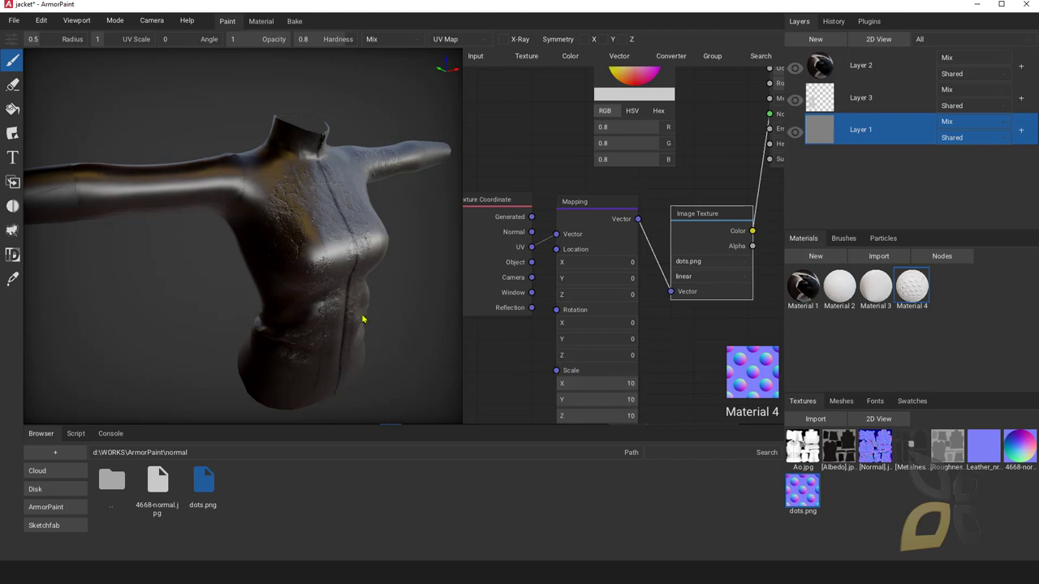
- Paint the dotted Material 4 on Layer 1 over the front, sides and back of the jacket's torso
mouse_move(278, 234)
mouse_down()
mouse_move(301, 225)
mouse_move(277, 355)
mouse_up()
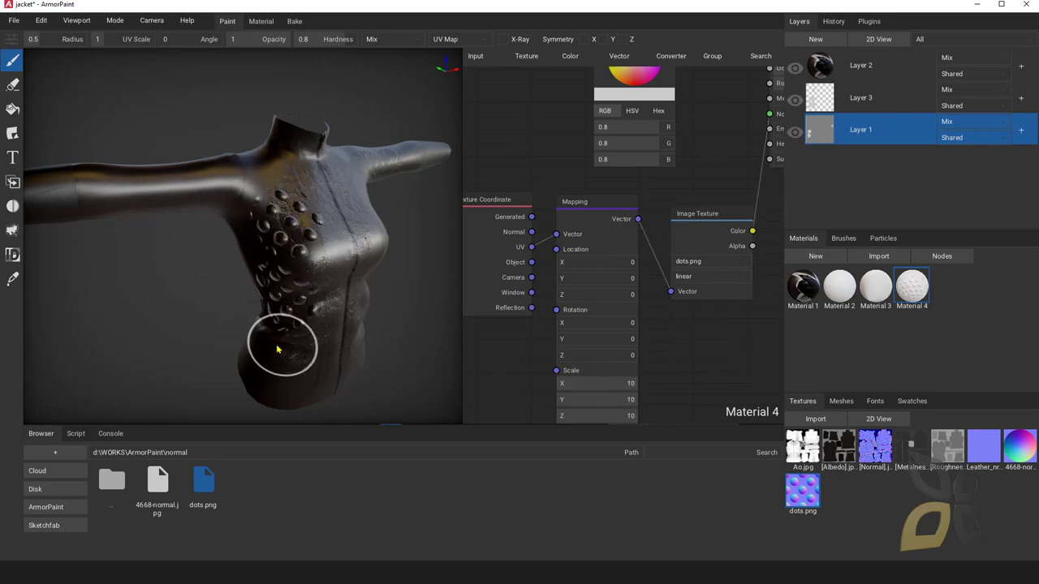
mouse_move(325, 343)
right_down()
mouse_move(279, 348)
mouse_move(229, 244)
right_up()
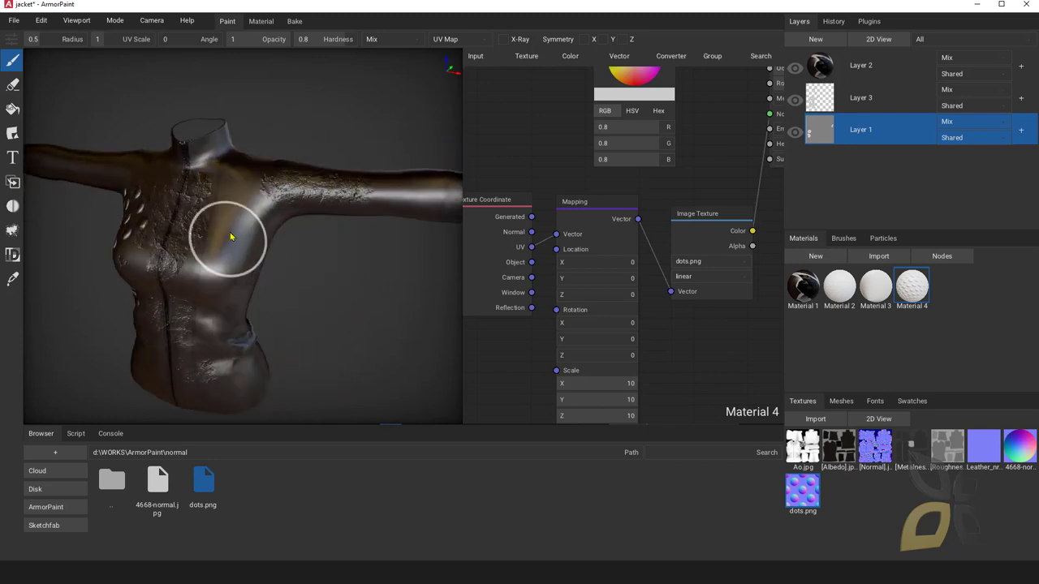
right_drag(181, 365, 212, 249)
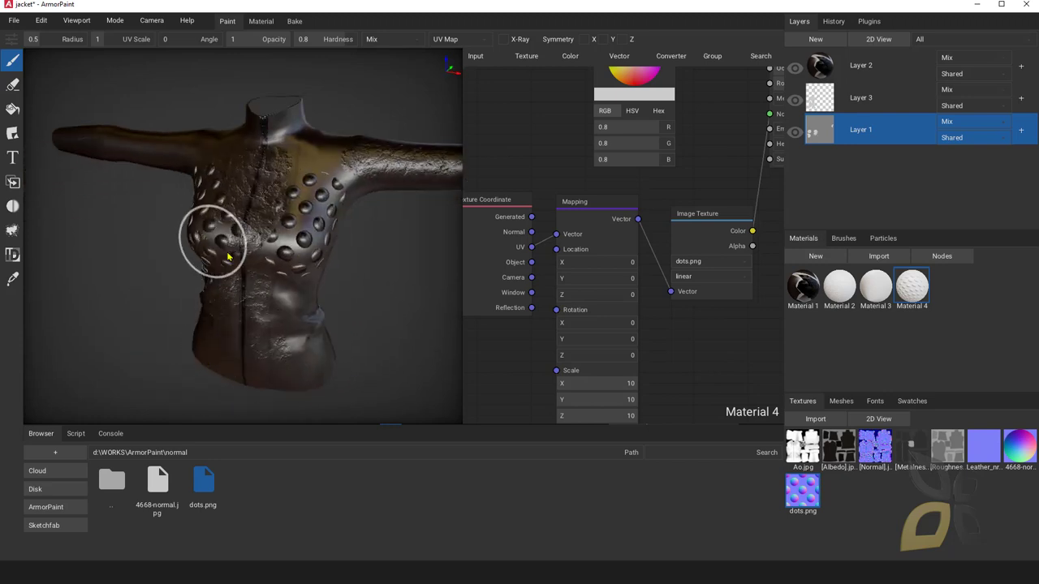
right_drag(232, 332, 227, 301)
mouse_move(241, 366)
right_down()
mouse_move(236, 328)
mouse_move(267, 348)
mouse_move(320, 324)
right_up()
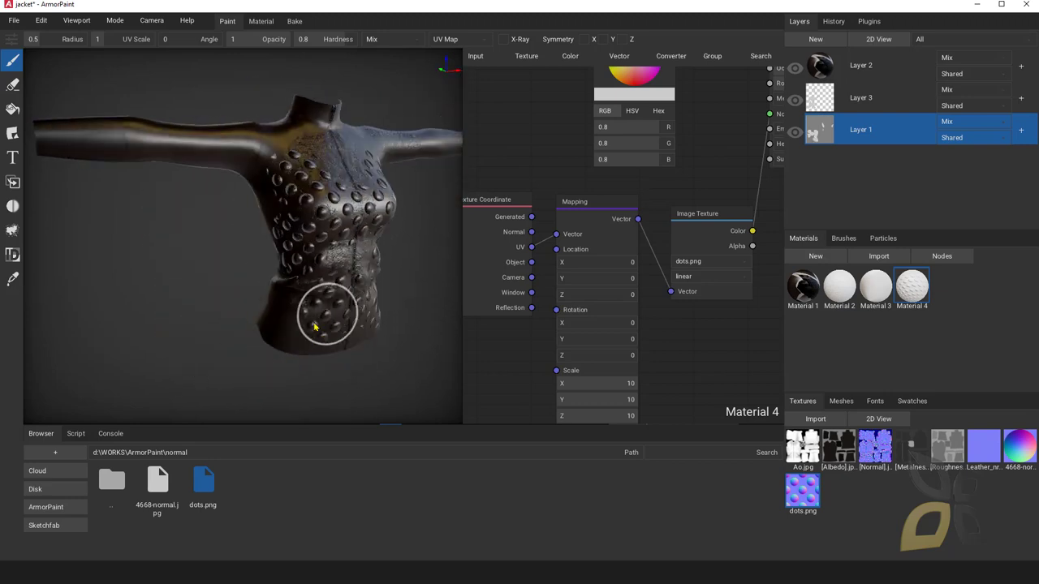
right_drag(303, 234, 322, 225)
mouse_move(378, 204)
right_down()
mouse_move(285, 250)
mouse_move(225, 297)
mouse_move(139, 167)
right_up()
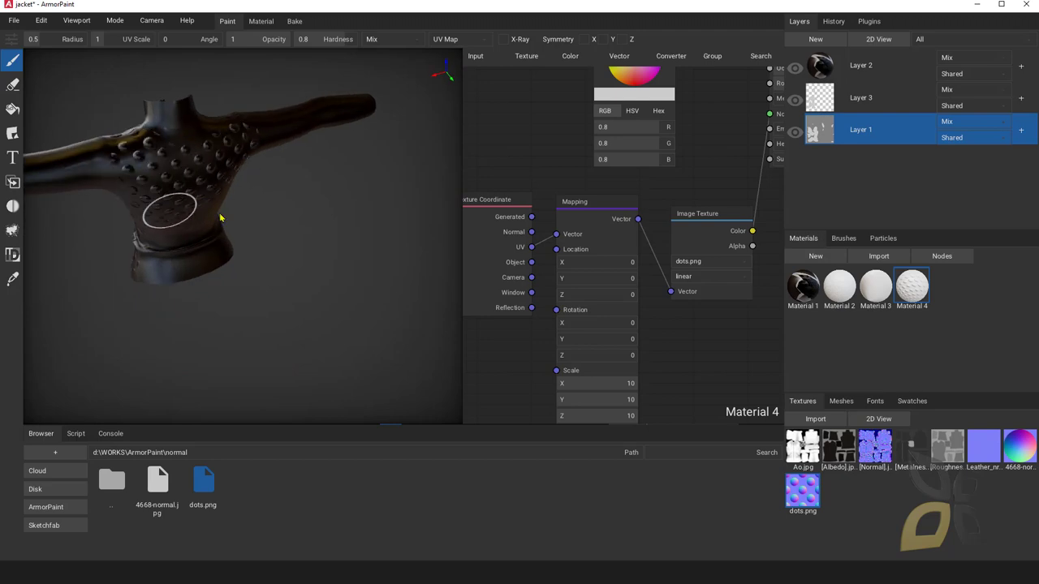
mouse_move(181, 258)
right_down()
mouse_move(173, 291)
mouse_move(199, 308)
mouse_move(219, 316)
mouse_move(283, 294)
mouse_move(254, 304)
mouse_move(276, 300)
right_up()
- Rearrange Material 4's Material Output and Image Texture nodes to make room, and save the project
scroll(600, 271, down, 2)
right_drag(661, 271, 547, 341)
drag(649, 133, 695, 151)
scroll(697, 211, up, 2)
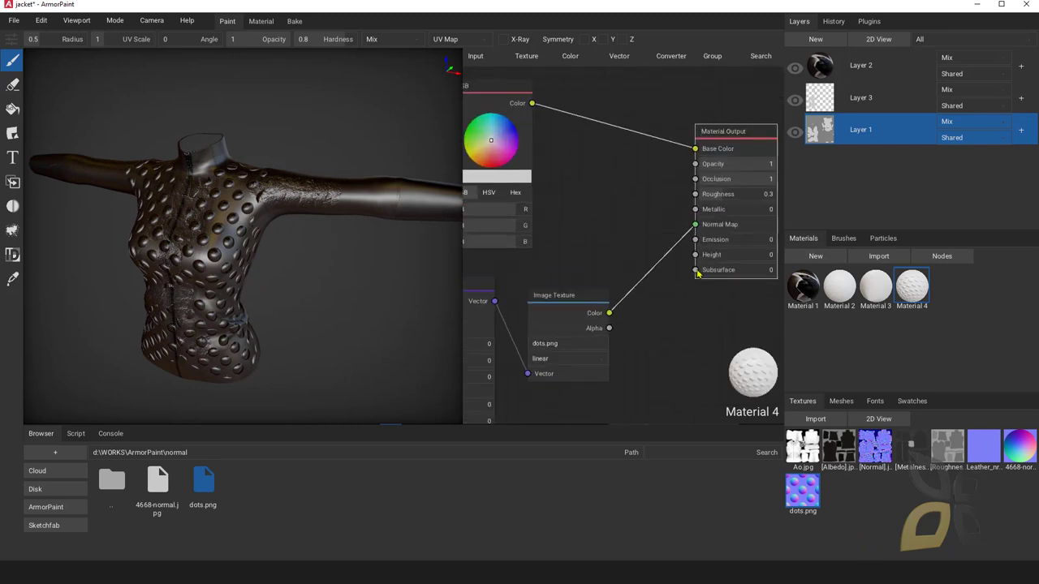
drag(603, 301, 615, 253)
key(ctrl+s)
- Add a Bump node above the dots.png Image Texture and move the Material Output node farther away from it
click(614, 56)
click(627, 75)
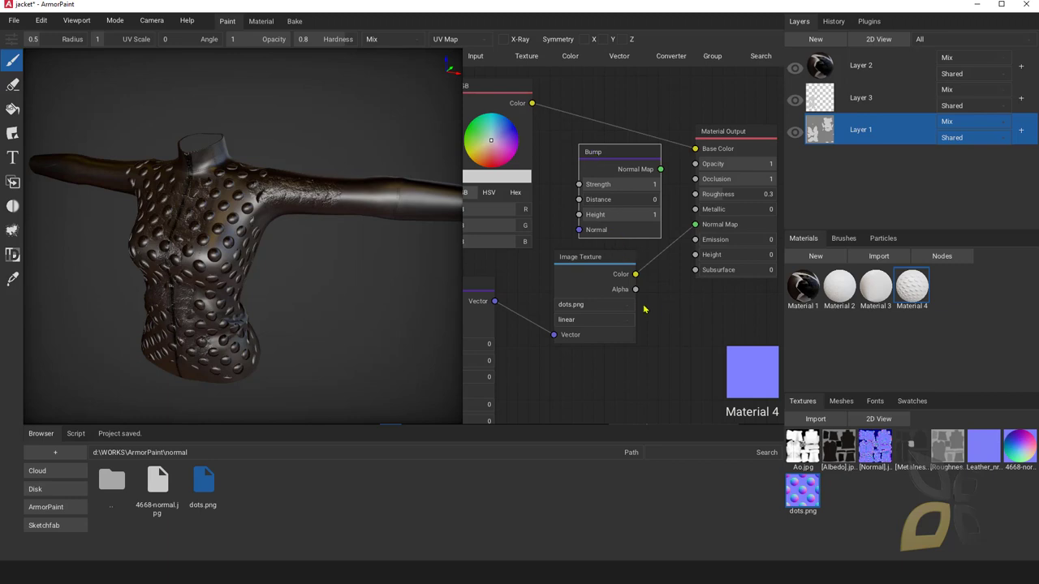
middle_drag(712, 275, 660, 263)
drag(696, 121, 726, 123)
right_drag(186, 290, 230, 284)
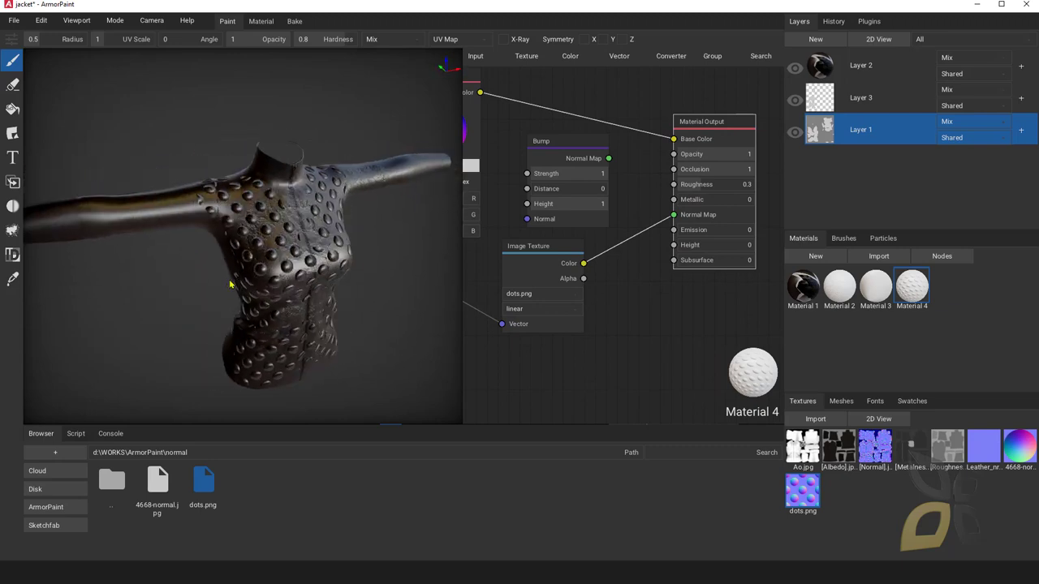
scroll(708, 291, down, 1)
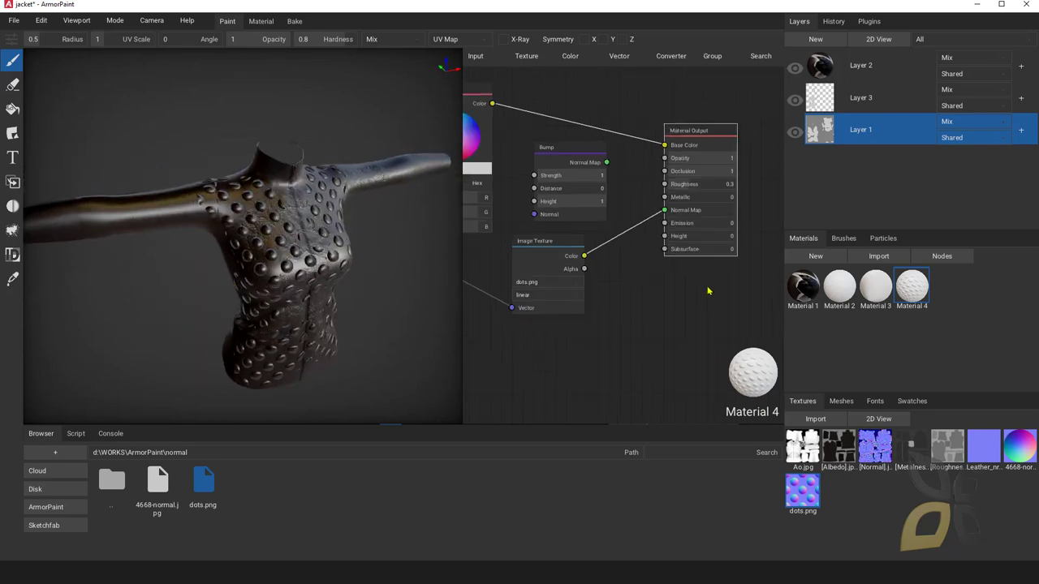
- Move Material 4's RGB node slightly up and farther away from the Bump node
scroll(708, 290, down, 2)
middle_drag(580, 301, 641, 322)
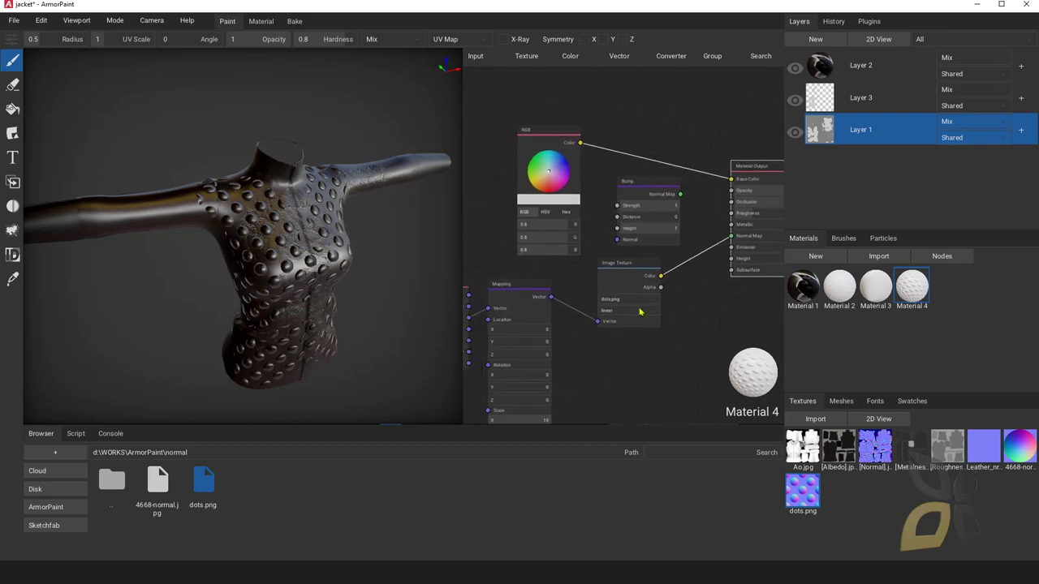
click(542, 132)
- Hide Layer 2 and inspect the dots painted on the jacket's torso without it
right_drag(326, 297, 304, 293)
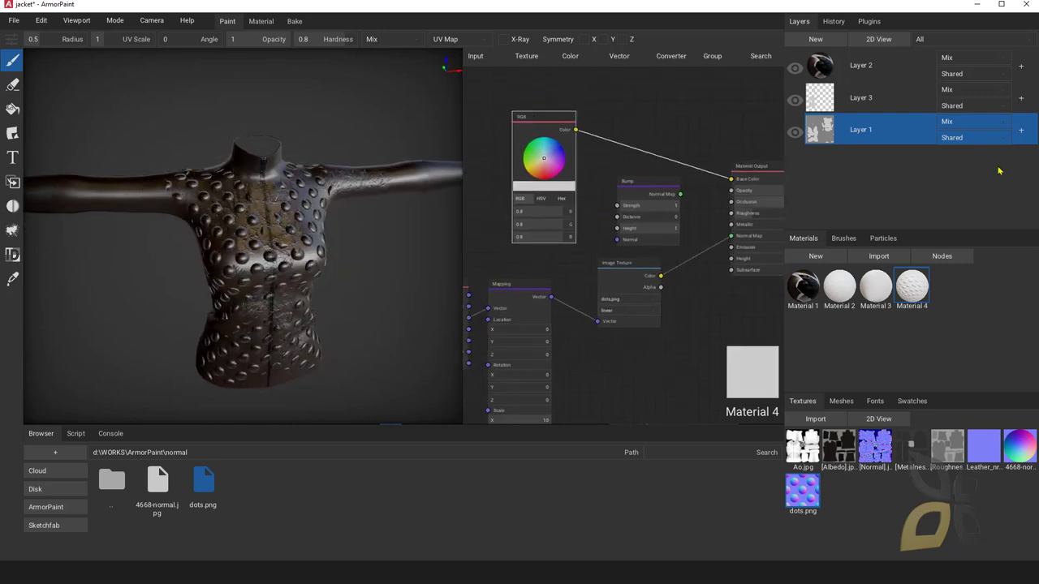
click(794, 68)
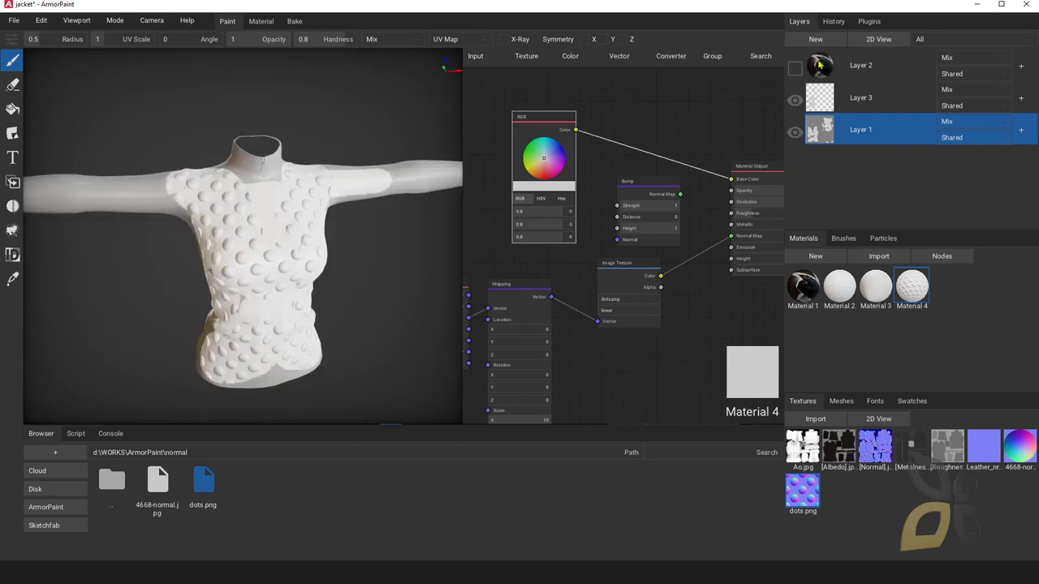
click(818, 70)
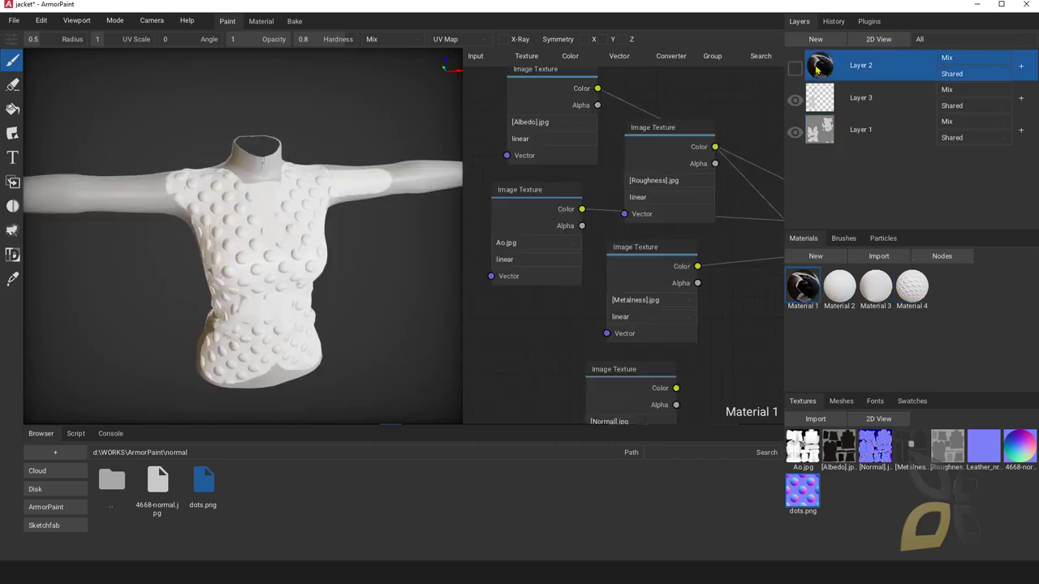
right_drag(245, 285, 280, 227)
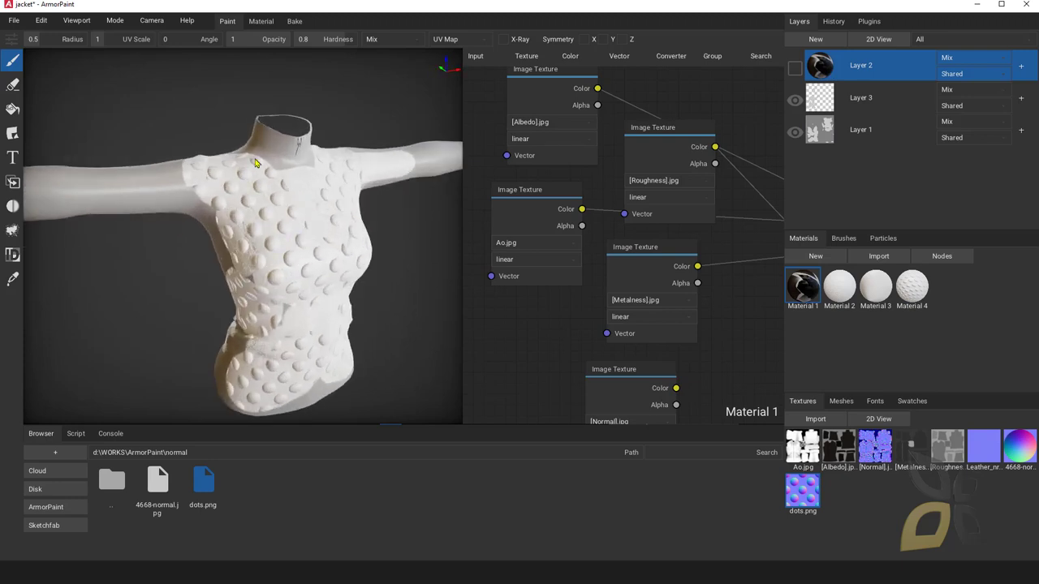
right_drag(324, 308, 317, 300)
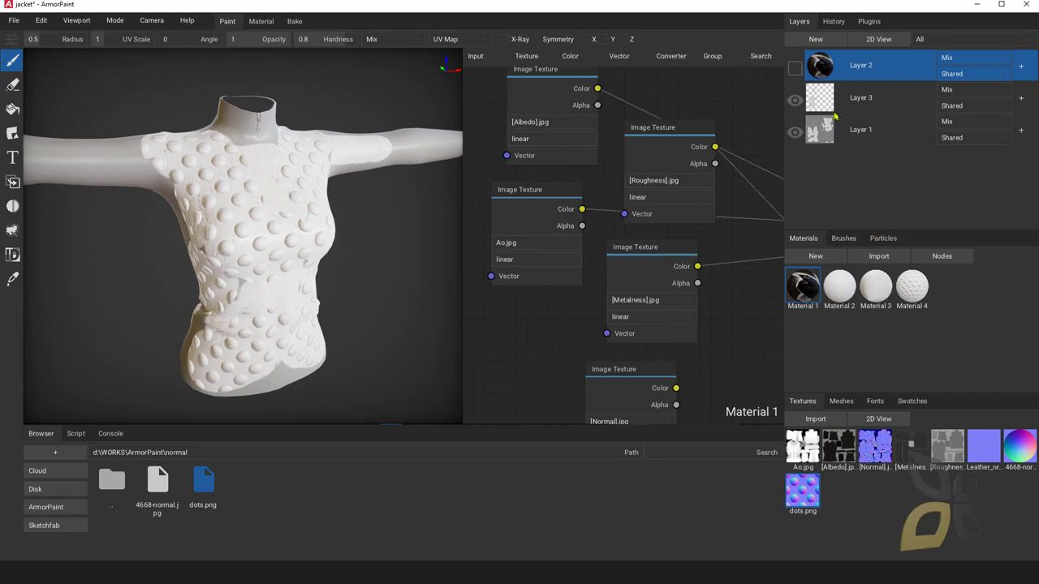
click(795, 69)
click(795, 69)
- Hide Layer 3 and turn off the Base Color channel on Layer 1
click(822, 137)
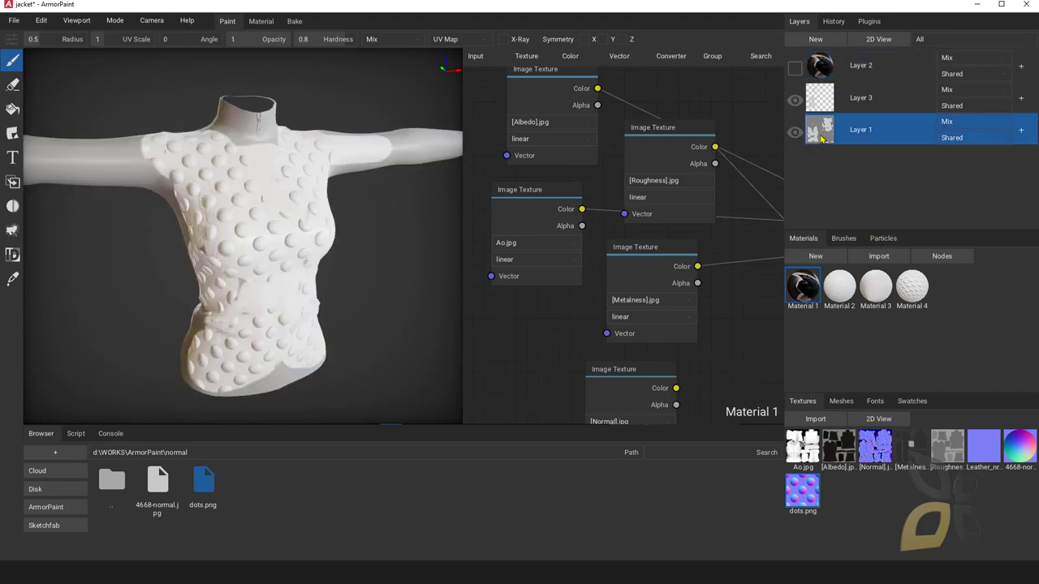
click(795, 99)
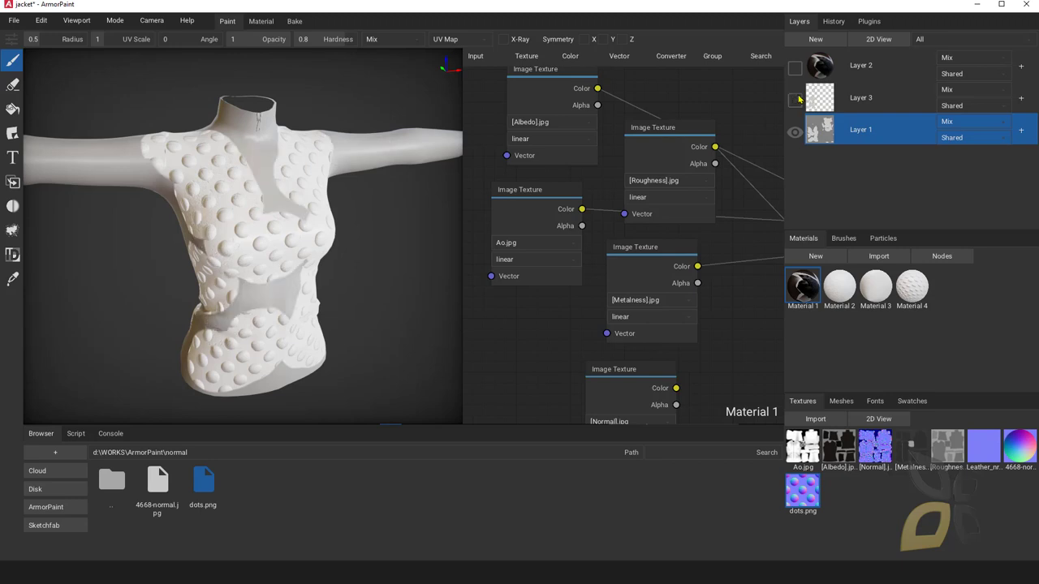
right_click(814, 128)
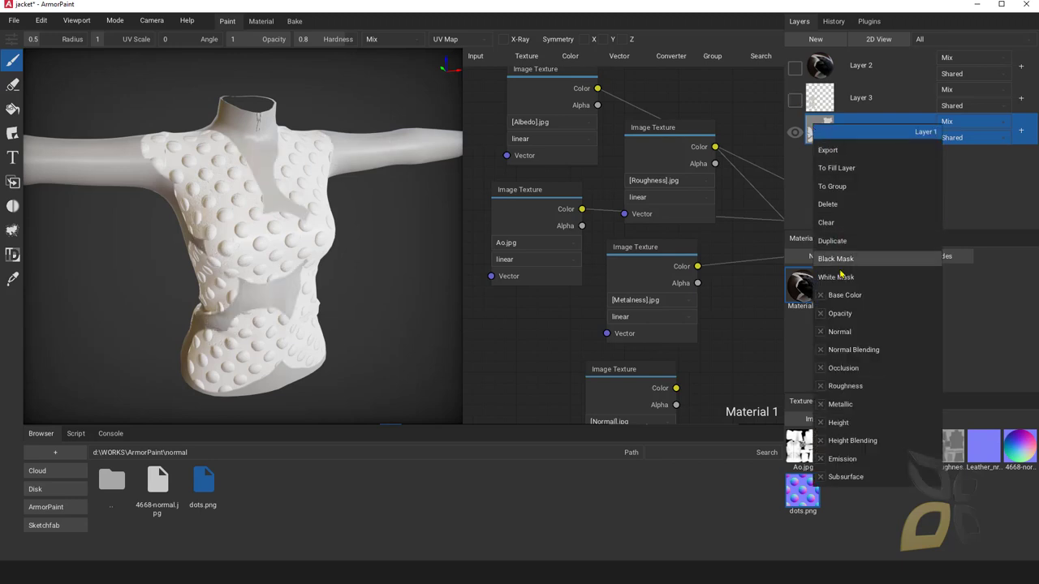
click(822, 297)
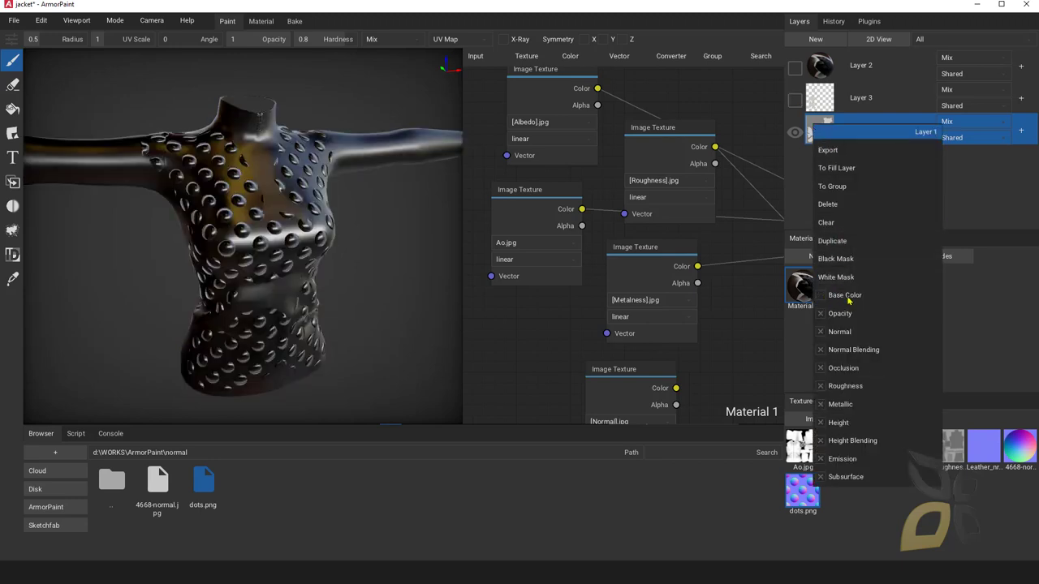
- Show Layer 2 again and link the [Normal].jpg Image Texture's Color output to the Normal Map input of Material 1
click(792, 73)
click(794, 68)
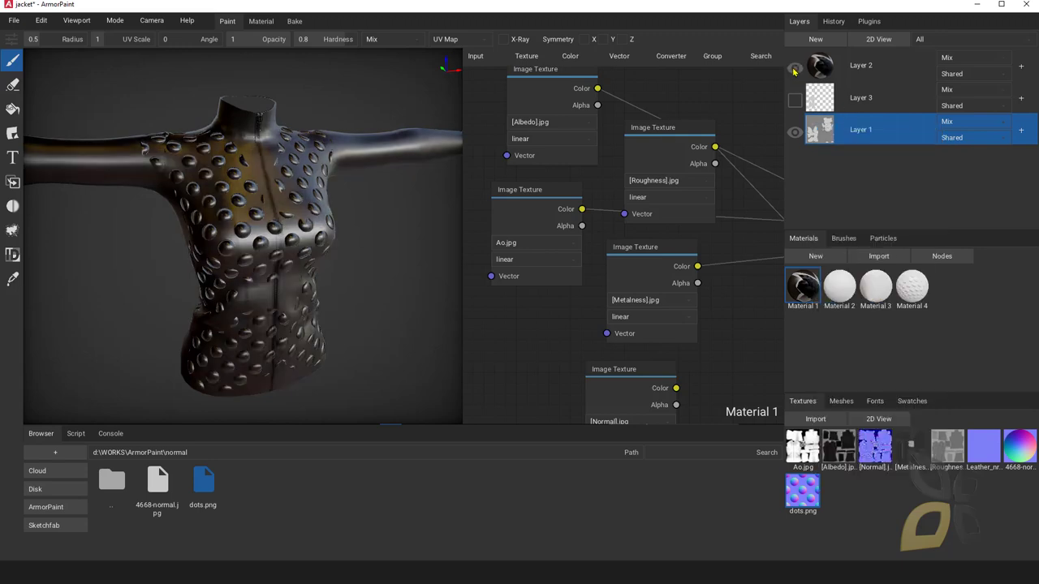
click(821, 75)
key(Tab)
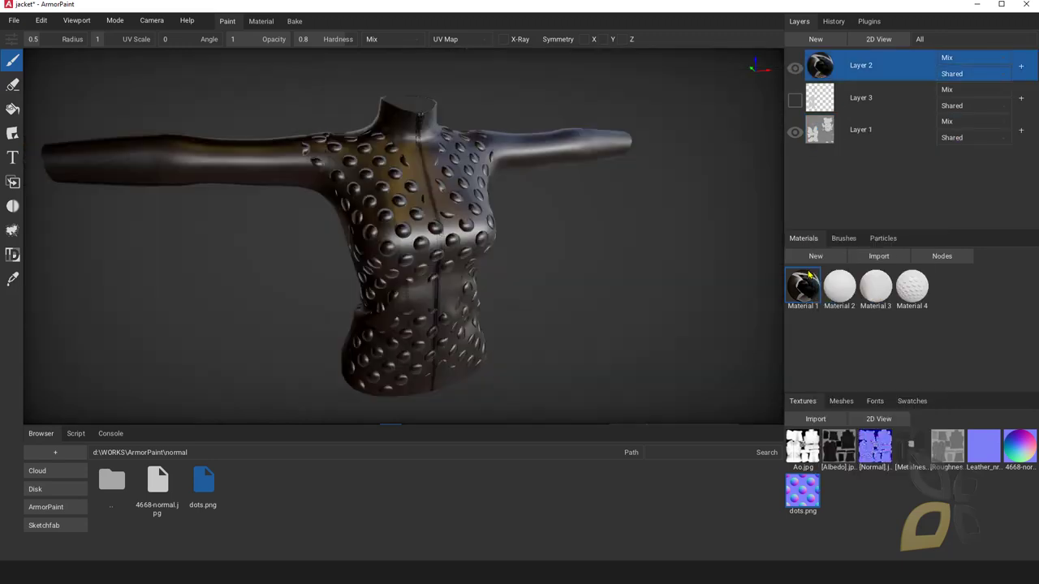
key(Tab)
scroll(585, 258, down, 4)
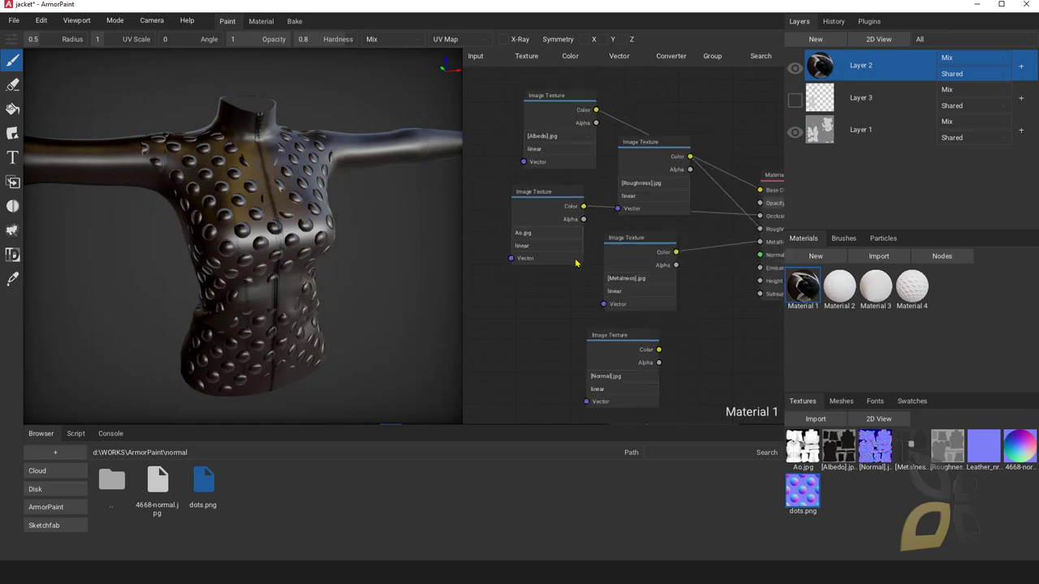
scroll(593, 265, up, 3)
drag(534, 366, 560, 357)
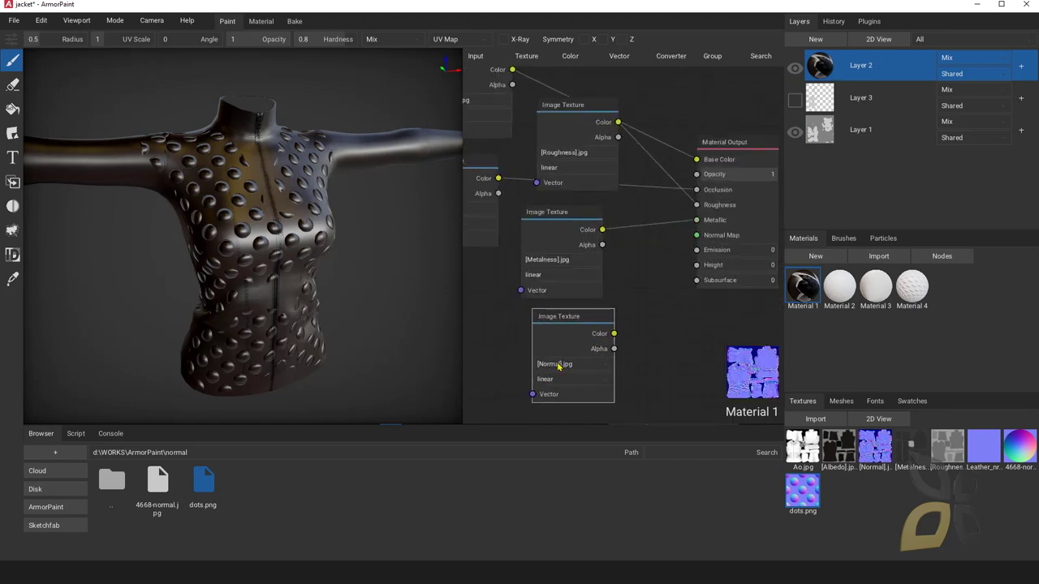
drag(615, 333, 697, 237)
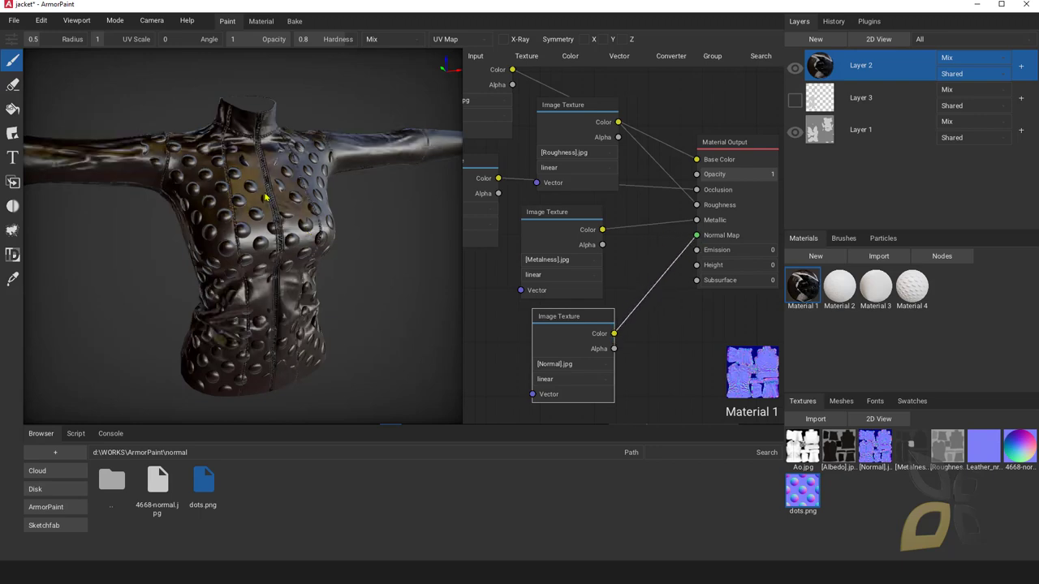
- Examine the normal map detail on the jacket's sleeve seams and torso up close and from several angles
right_drag(185, 300, 332, 237)
right_drag(361, 287, 255, 285)
scroll(325, 243, up, 3)
scroll(354, 252, up, 2)
middle_drag(354, 252, 249, 276)
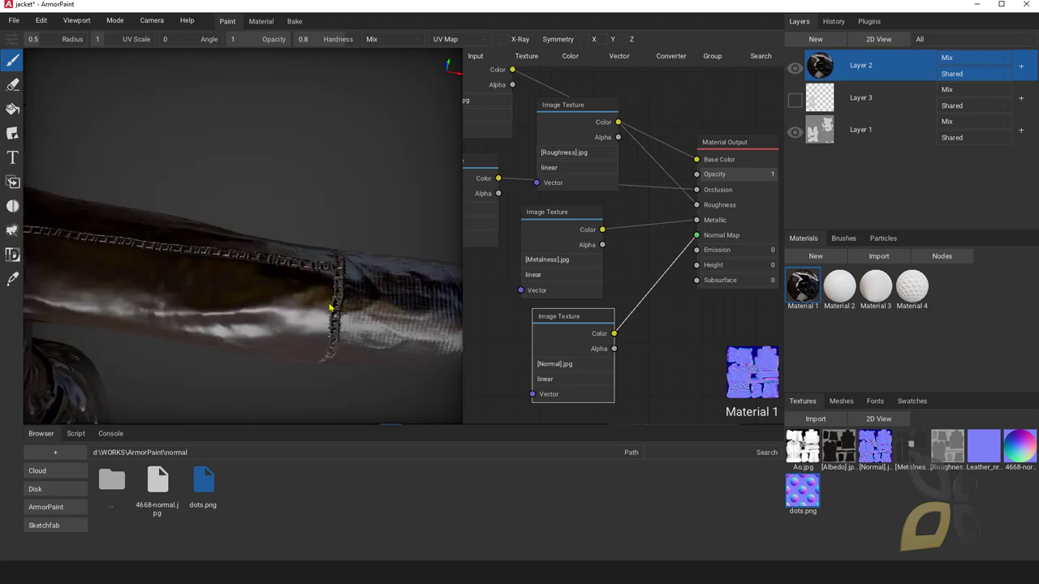
right_drag(325, 329, 327, 209)
scroll(331, 230, down, 3)
right_drag(221, 194, 253, 280)
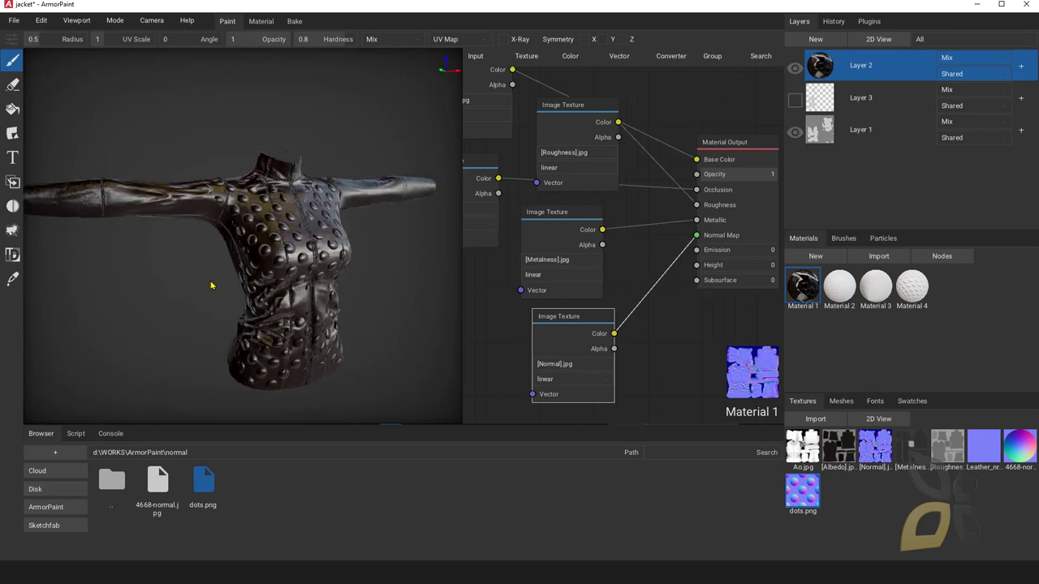
- View the jacket in Base Color, Normal, Occlusion, Roughness and Metallic modes, and return to Lit mode
click(113, 20)
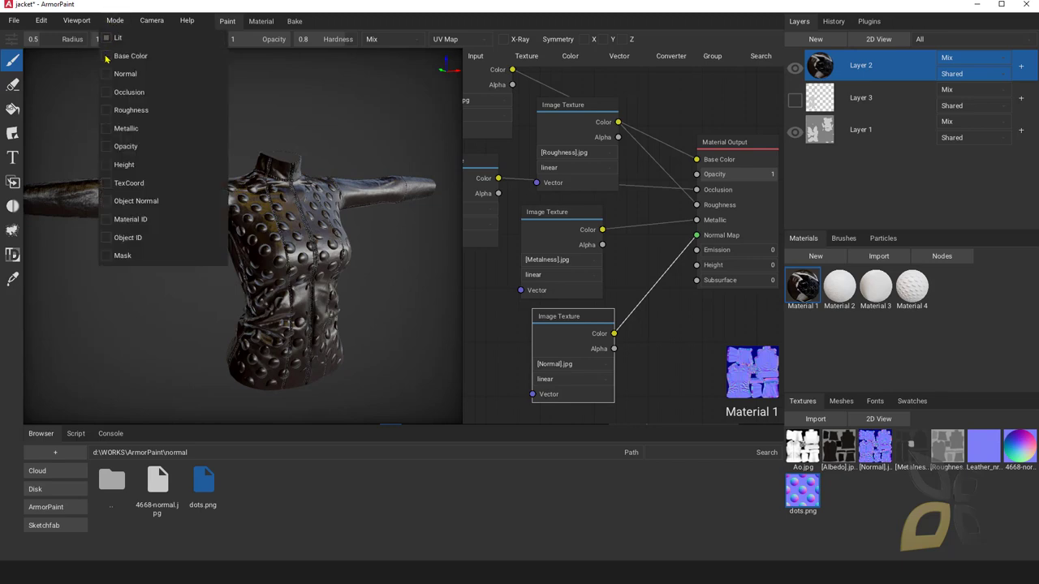
click(126, 56)
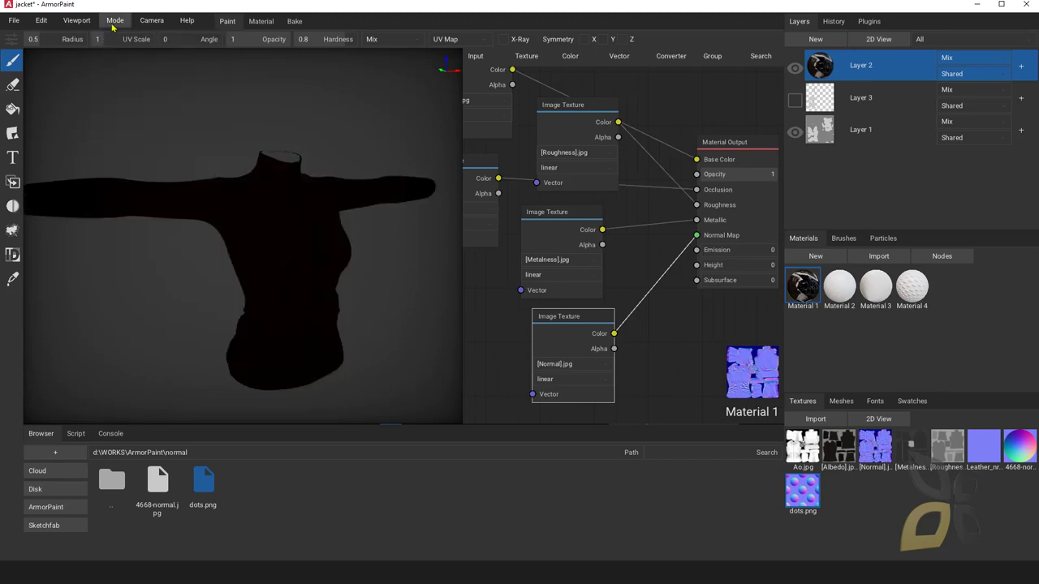
click(112, 26)
click(103, 78)
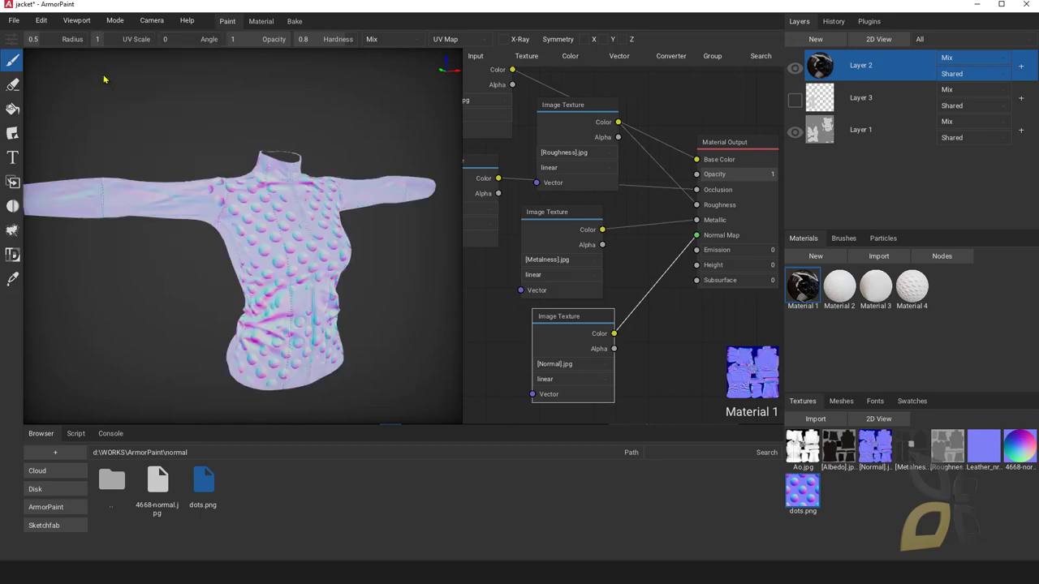
click(115, 21)
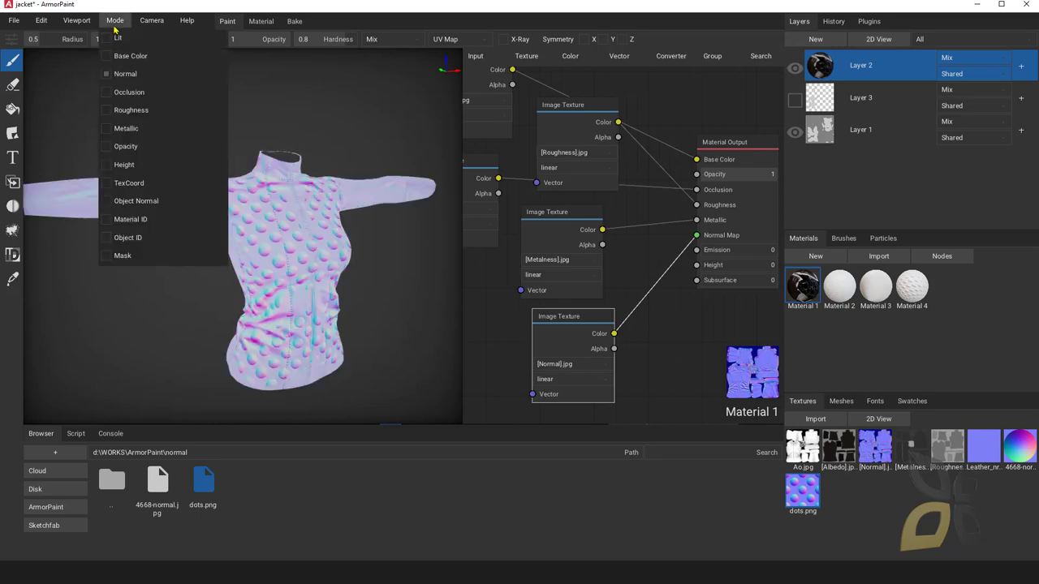
click(105, 92)
click(115, 21)
click(104, 112)
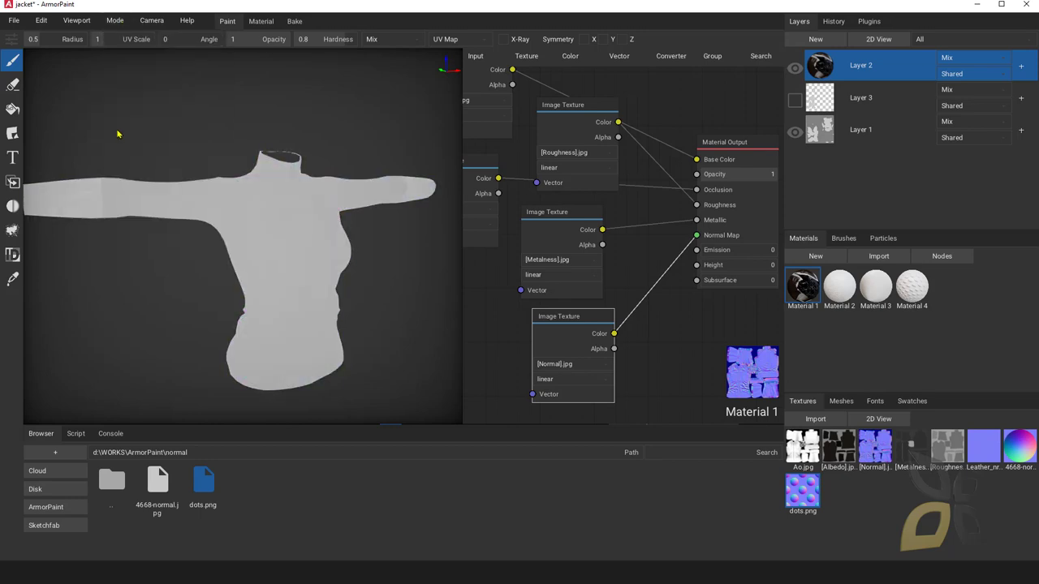
click(114, 21)
click(111, 128)
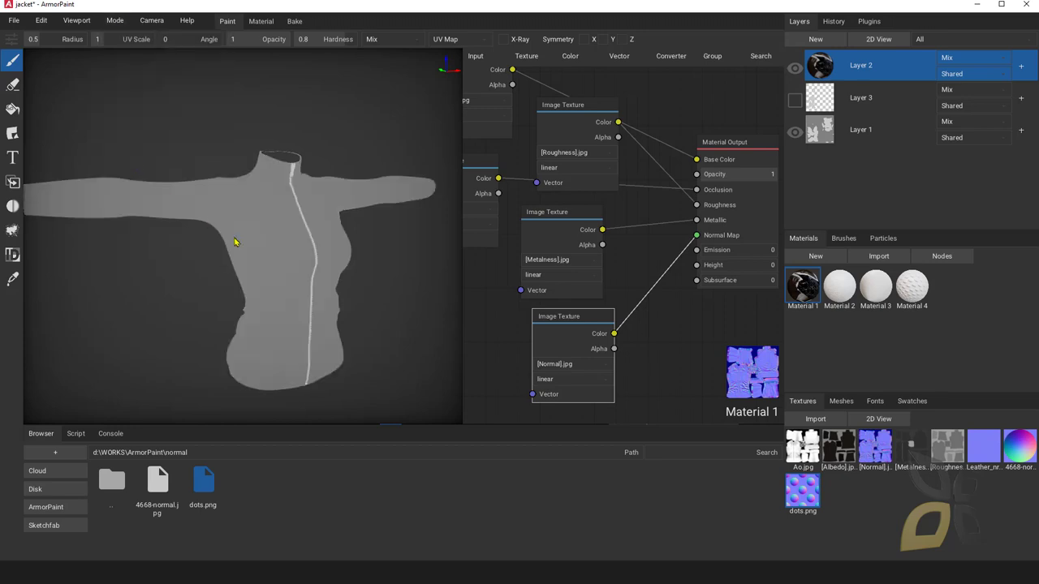
click(114, 20)
click(106, 40)
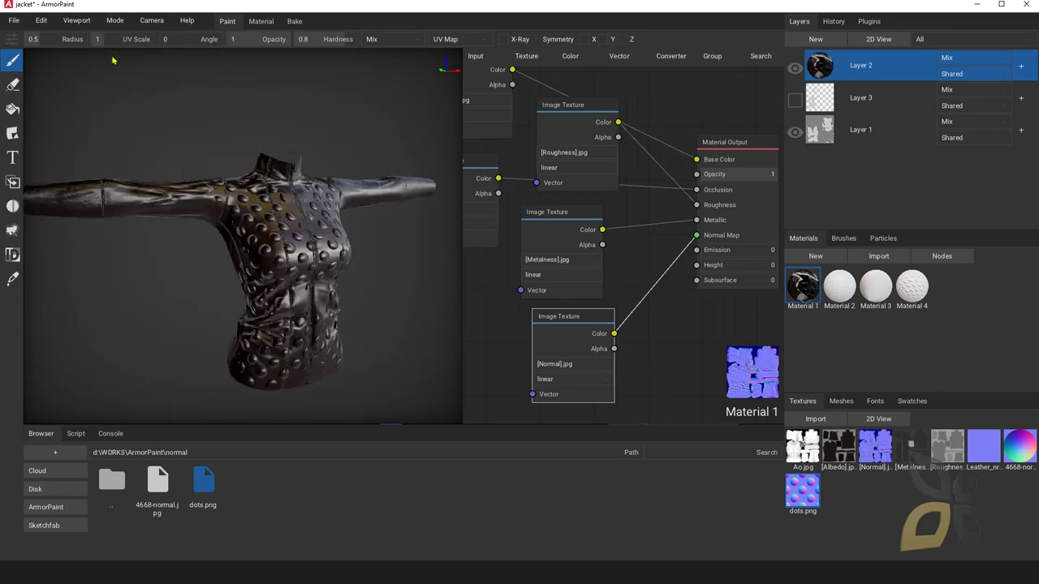
right_drag(290, 258, 279, 274)
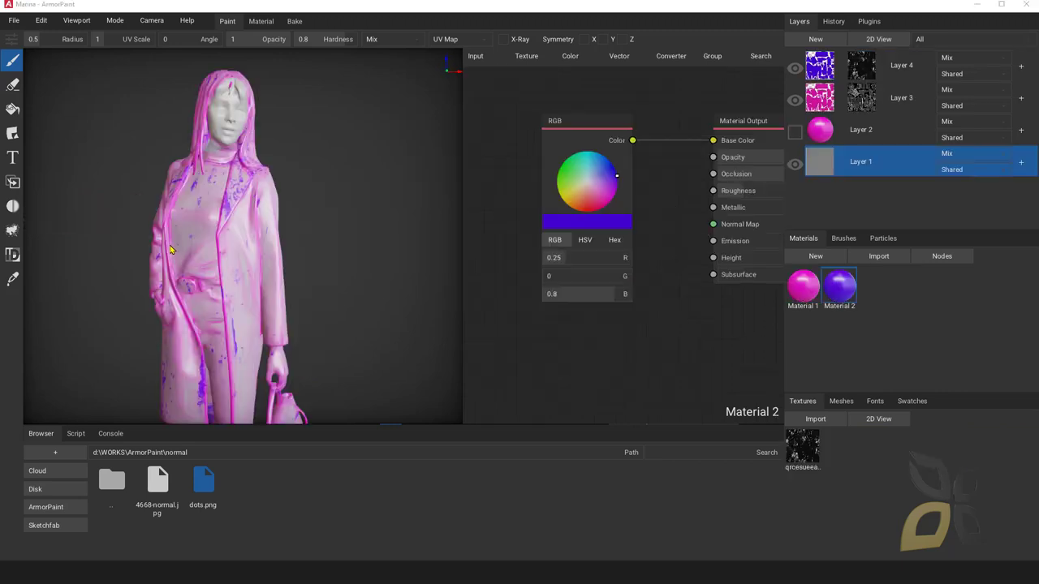
- Paint the purple Material 2 on Layer 1 over the woman figure's coat and trousers in the Marina project, and save it
right_drag(173, 251, 302, 314)
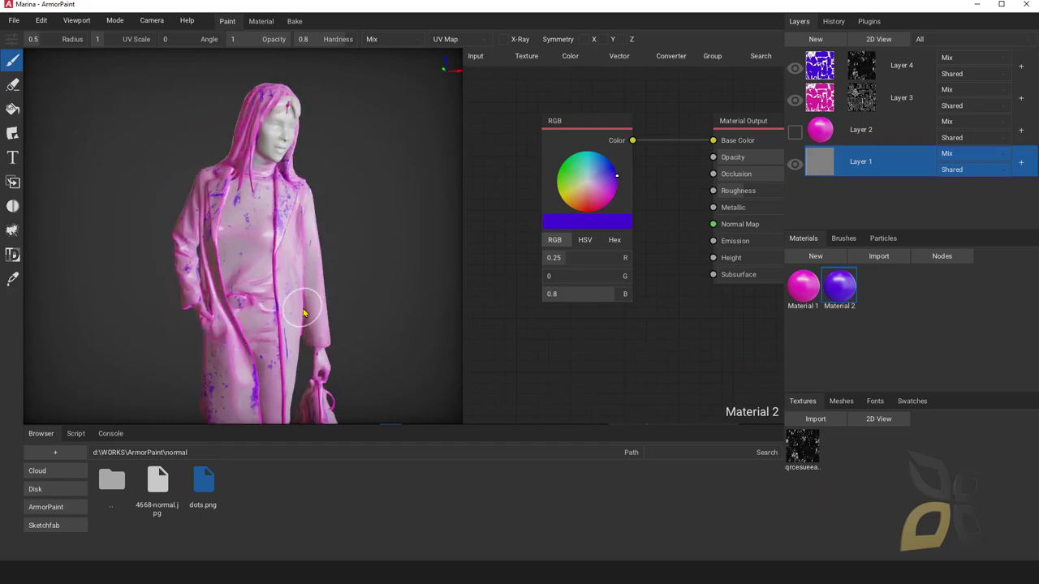
drag(286, 255, 301, 266)
right_drag(301, 266, 323, 258)
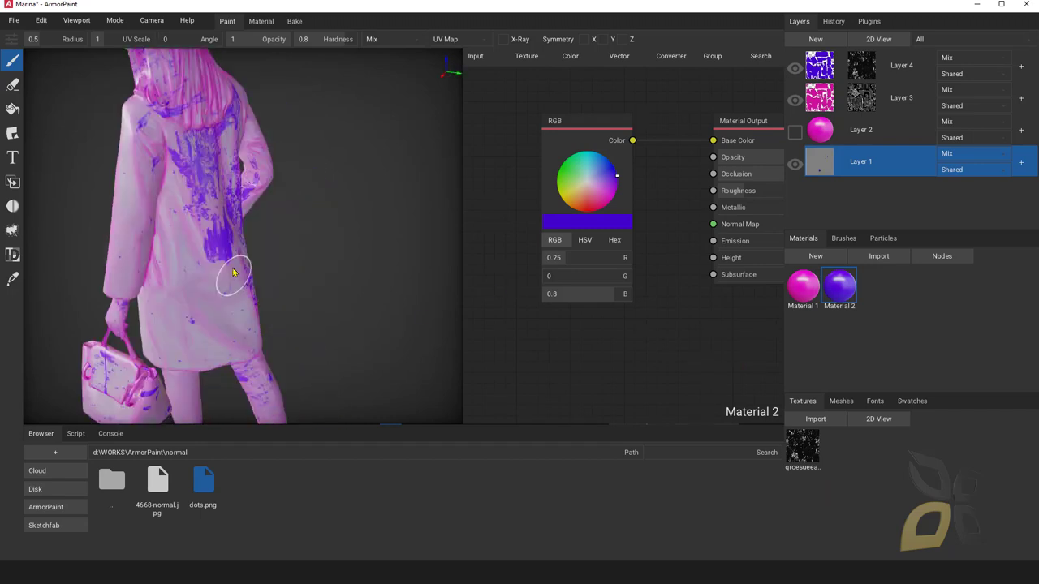
mouse_move(233, 272)
mouse_down()
mouse_move(195, 192)
mouse_move(207, 243)
mouse_move(195, 262)
mouse_move(147, 172)
mouse_move(103, 271)
mouse_move(210, 294)
mouse_move(243, 320)
mouse_up()
mouse_move(244, 320)
right_down()
mouse_move(223, 111)
mouse_move(305, 279)
mouse_move(288, 243)
right_up()
scroll(286, 243, down, 2)
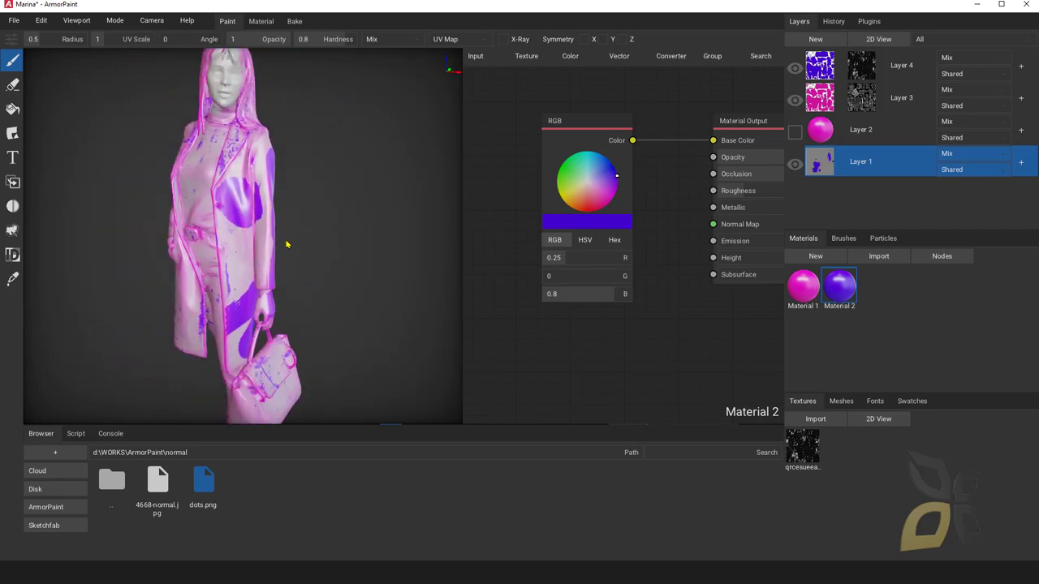
key(ctrl+s)
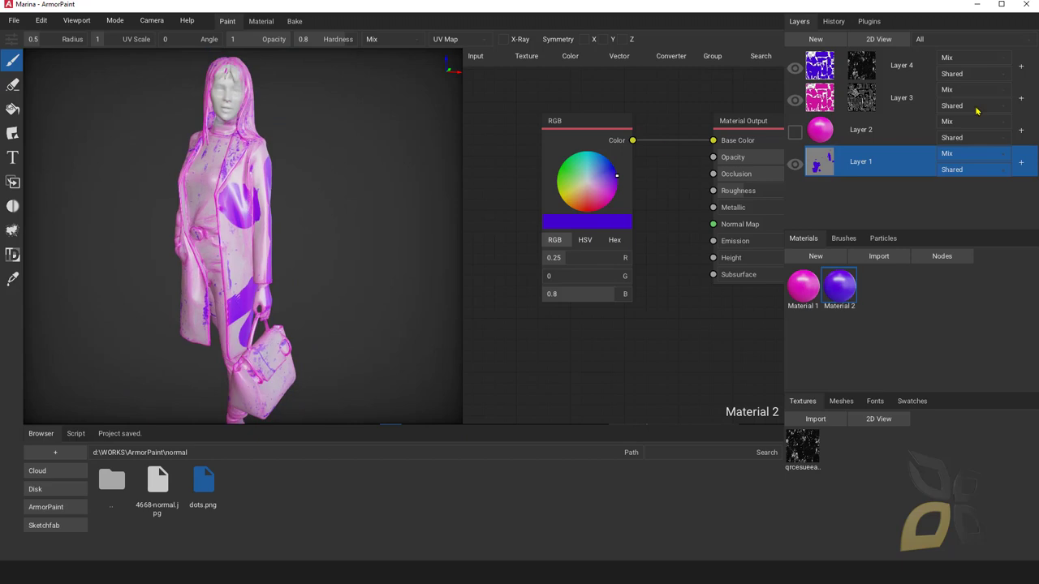
- Select the mask of Layer 4 and hide Layers 4, 3 and 1
click(870, 70)
click(868, 100)
click(858, 72)
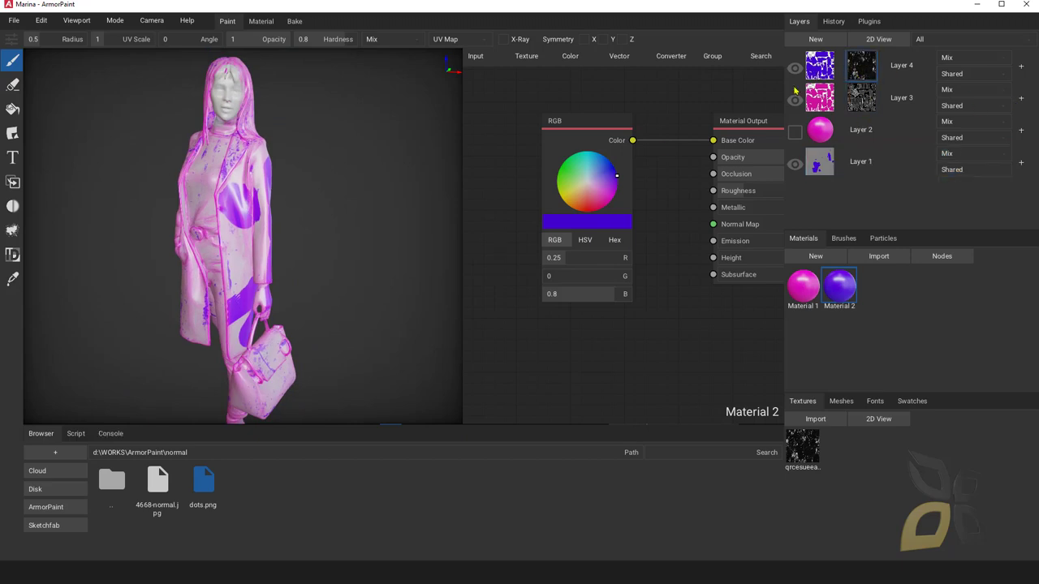
click(794, 68)
click(794, 100)
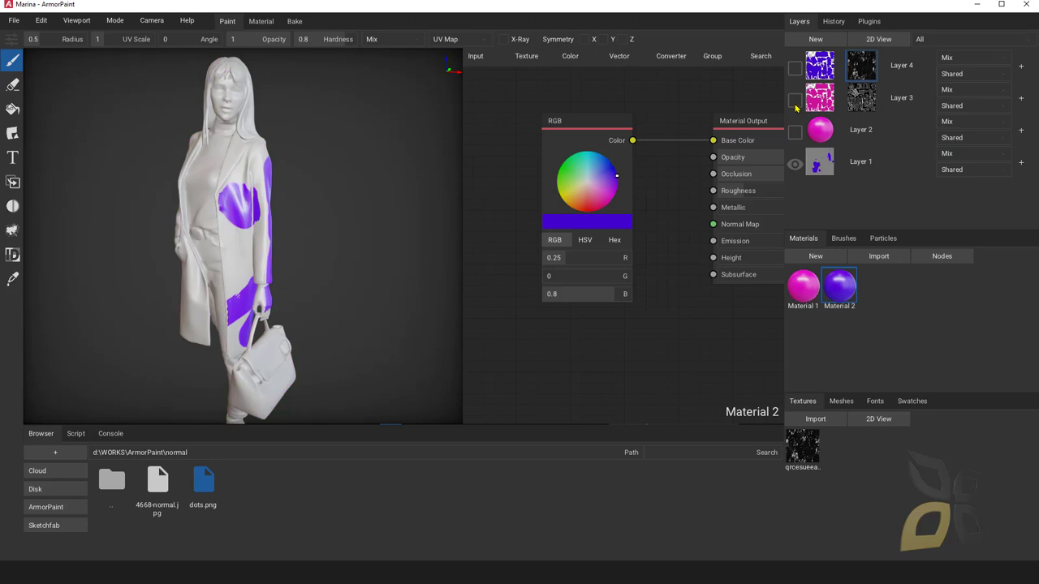
click(794, 164)
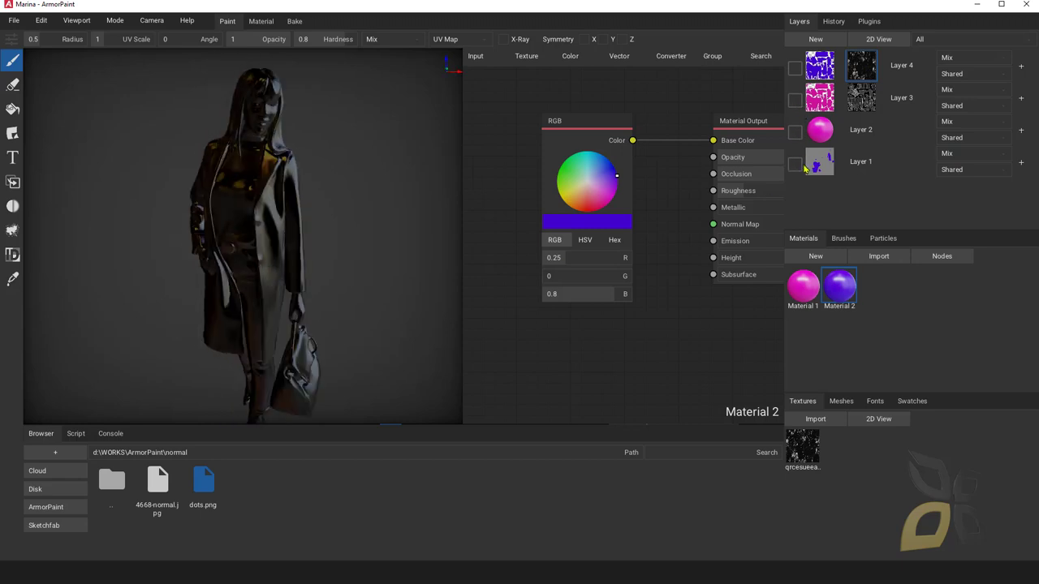
- Create Material 3, apply it to the whole figure as a fill layer, and add an empty paint layer above it
click(815, 256)
drag(874, 285, 248, 243)
click(815, 39)
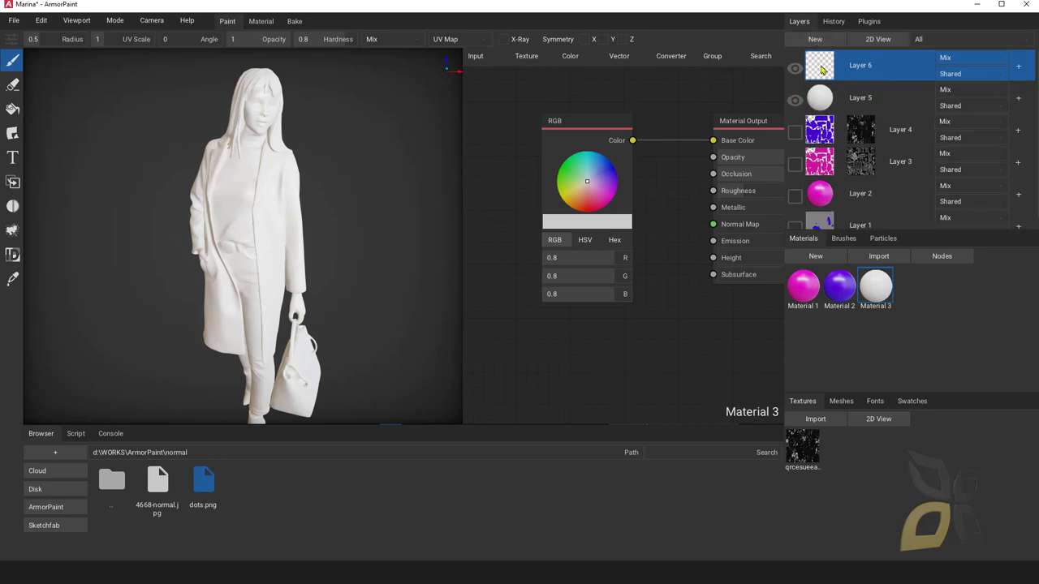
- Create Material 4 with a blue base color of R 0.17, G 0.46 and B 0.8
click(818, 257)
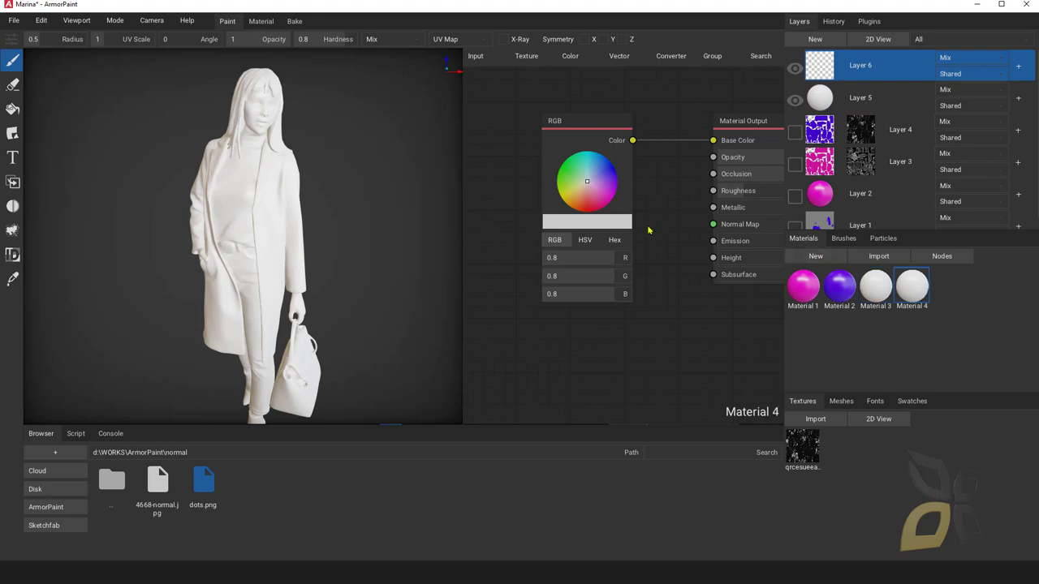
click(600, 160)
drag(574, 127, 533, 105)
- Link a new qrcesueeaqx.jpeg Image Texture's Color output to Material 4's Opacity, and paint splatters on Layer 6 over the figure's face and chest
drag(801, 445, 680, 370)
drag(692, 325, 709, 167)
mouse_move(296, 191)
mouse_down()
mouse_move(274, 203)
mouse_move(243, 185)
mouse_move(225, 192)
mouse_move(276, 103)
mouse_move(207, 188)
mouse_move(237, 227)
mouse_move(272, 204)
mouse_up()
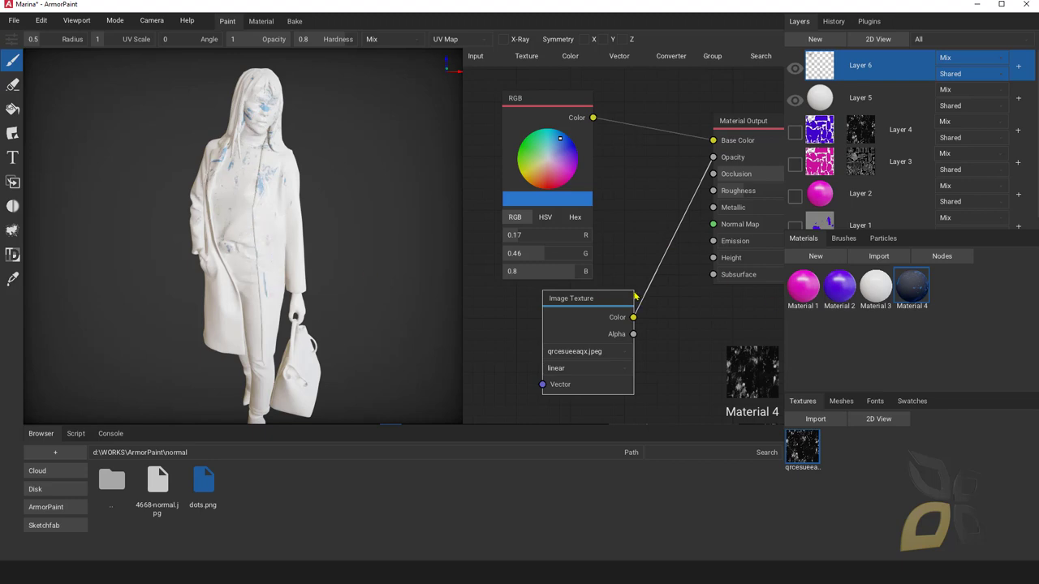
- Rearrange Material 4's RGB and Image Texture nodes, and delete the Image Texture node linked to Opacity
drag(554, 95, 545, 92)
drag(588, 293, 565, 300)
middle_drag(684, 344, 665, 344)
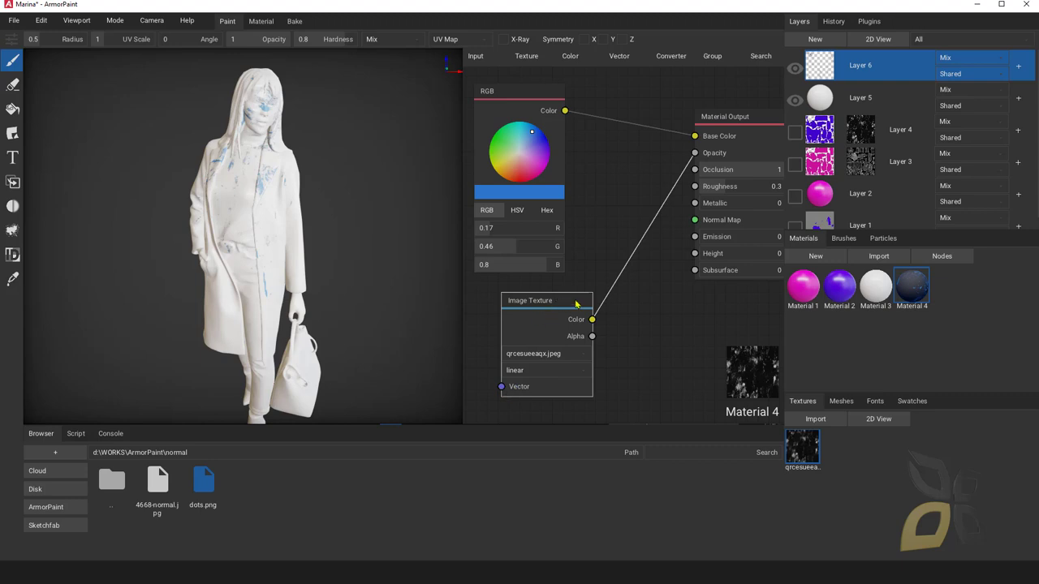
key(Delete)
- Try a black mask on Layer 6, and use the qrcesueeaqx.jpeg texture as the layer's mask instead
right_click(833, 70)
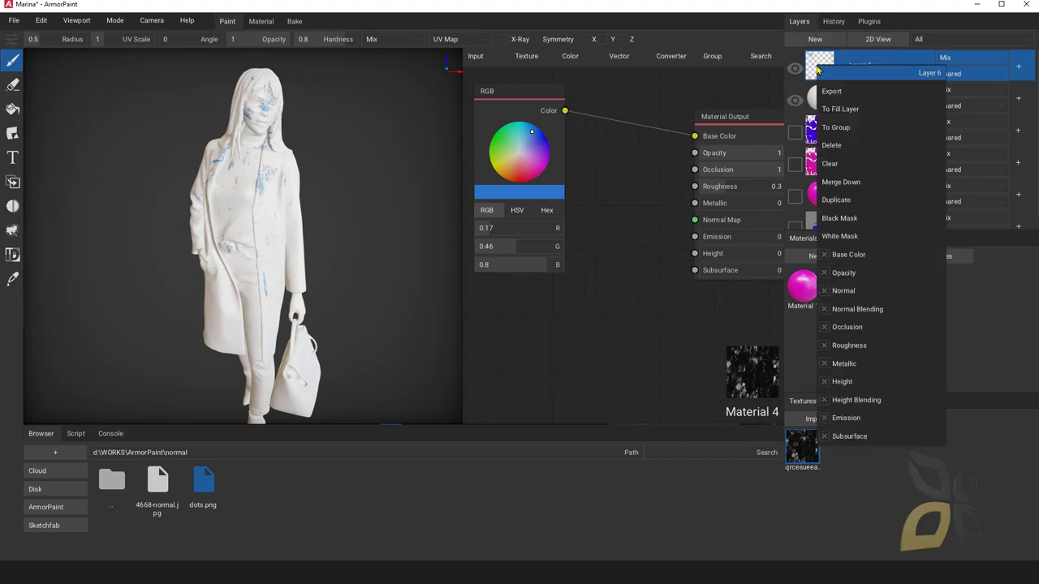
click(840, 218)
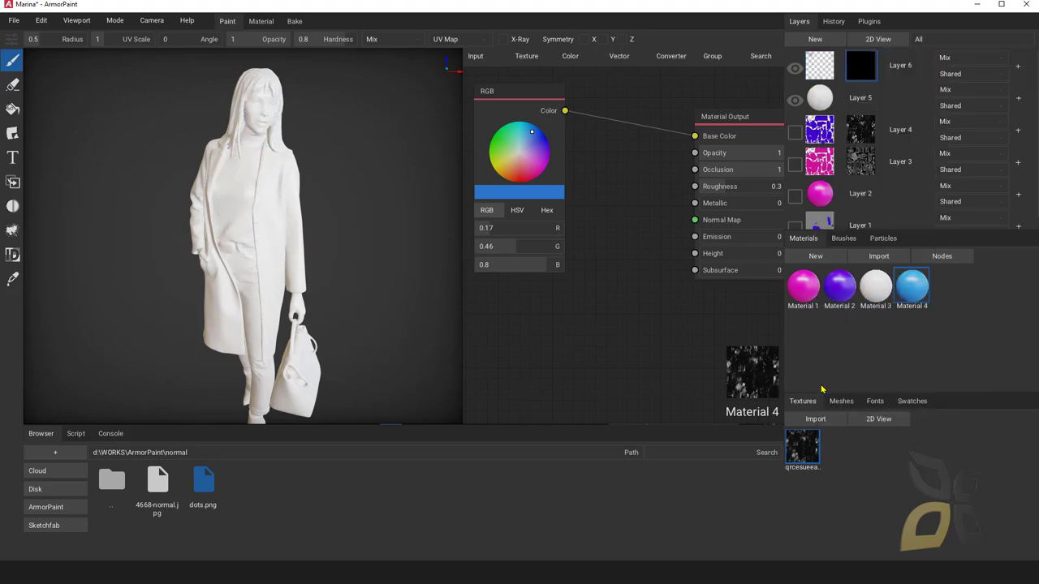
right_click(809, 446)
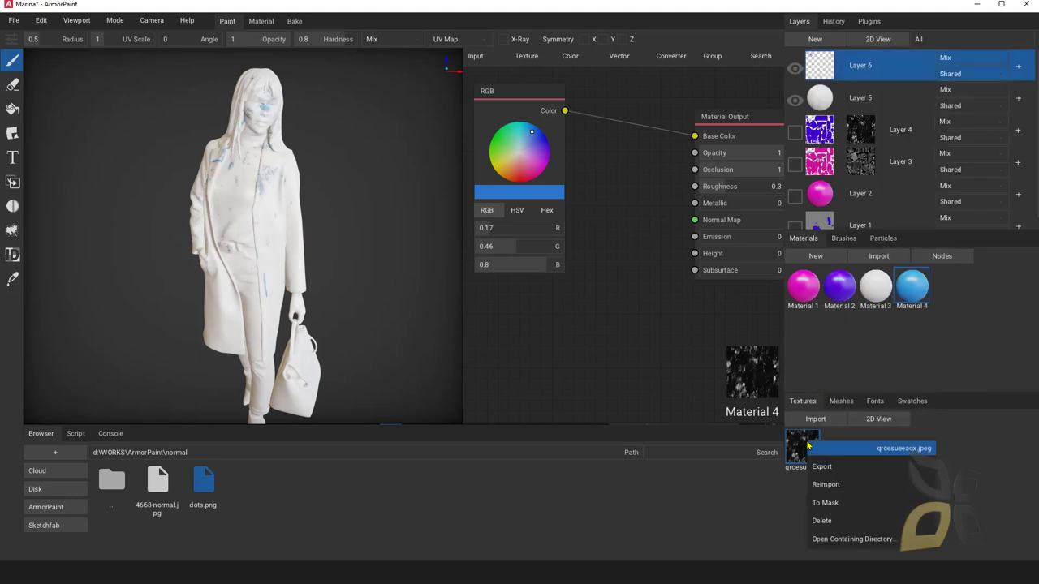
click(827, 502)
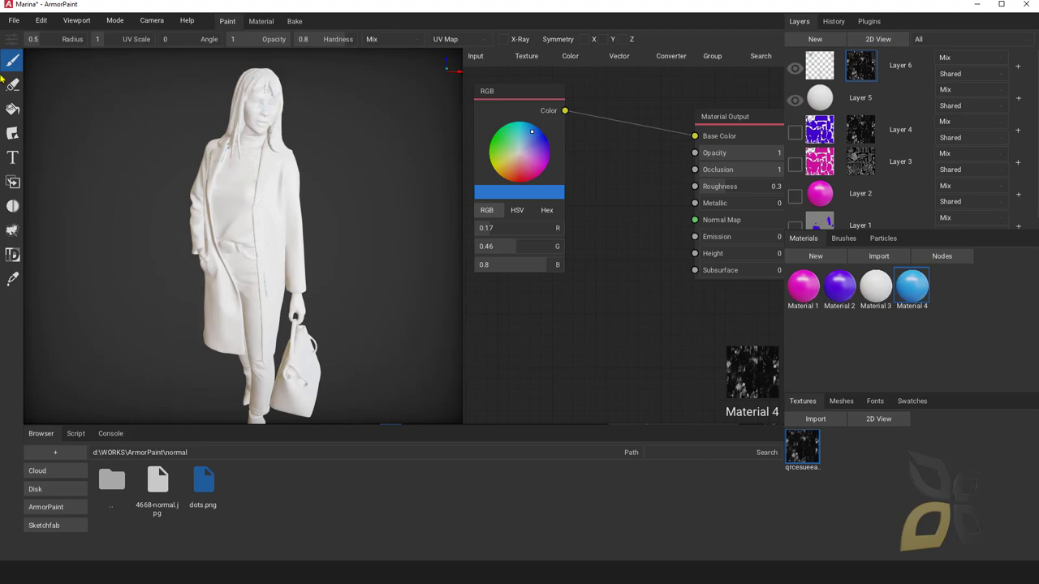
- Paint Material 4 on Layer 6's content over the back of the figure's coat, hair and arm
mouse_move(202, 223)
right_down()
mouse_move(220, 243)
mouse_move(258, 186)
mouse_move(193, 278)
mouse_move(230, 204)
right_up()
right_drag(262, 163, 395, 170)
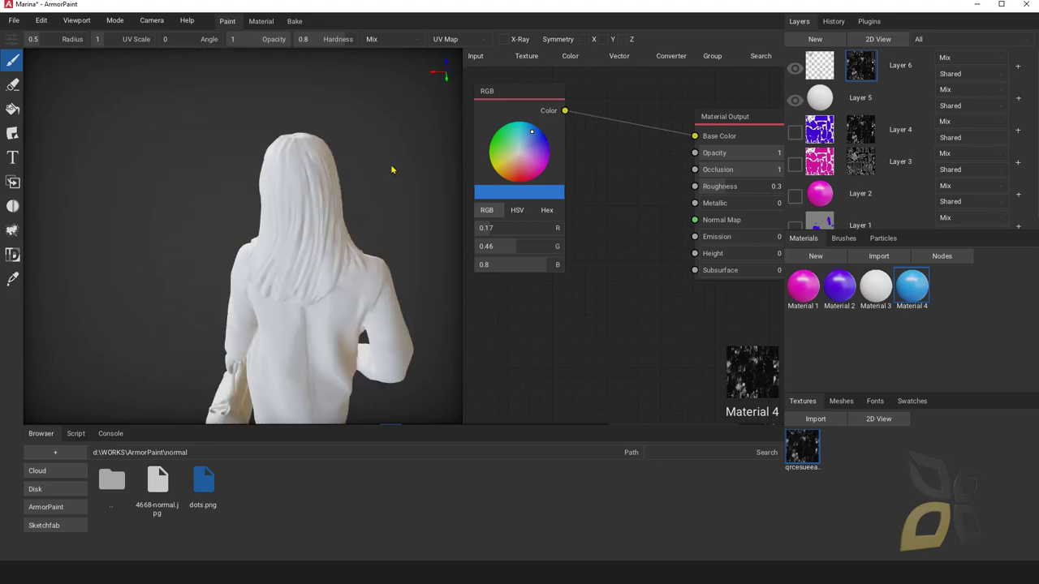
click(827, 73)
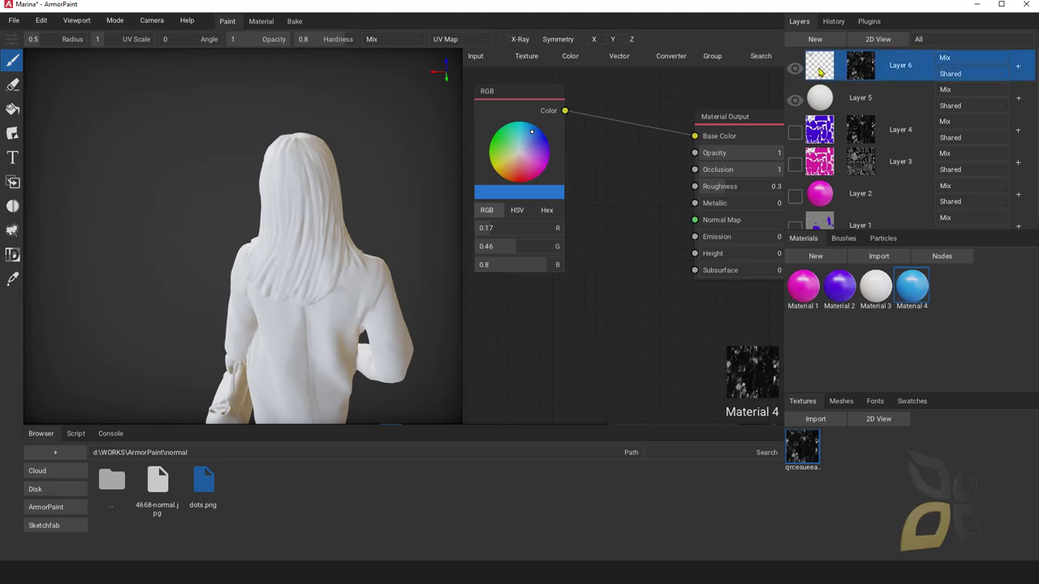
mouse_move(303, 238)
right_down()
mouse_move(297, 330)
mouse_move(274, 197)
mouse_move(220, 255)
mouse_move(214, 185)
mouse_move(112, 248)
mouse_move(57, 252)
right_up()
right_drag(322, 357, 294, 357)
middle_drag(295, 357, 240, 215)
mouse_move(240, 214)
mouse_down()
mouse_move(300, 199)
mouse_move(259, 330)
mouse_up()
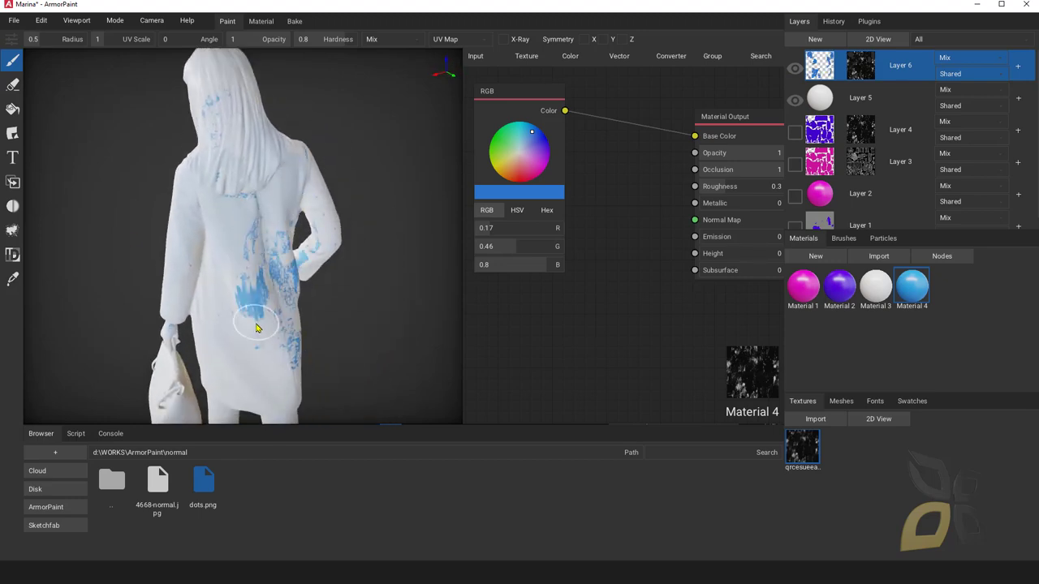
middle_drag(260, 330, 268, 203)
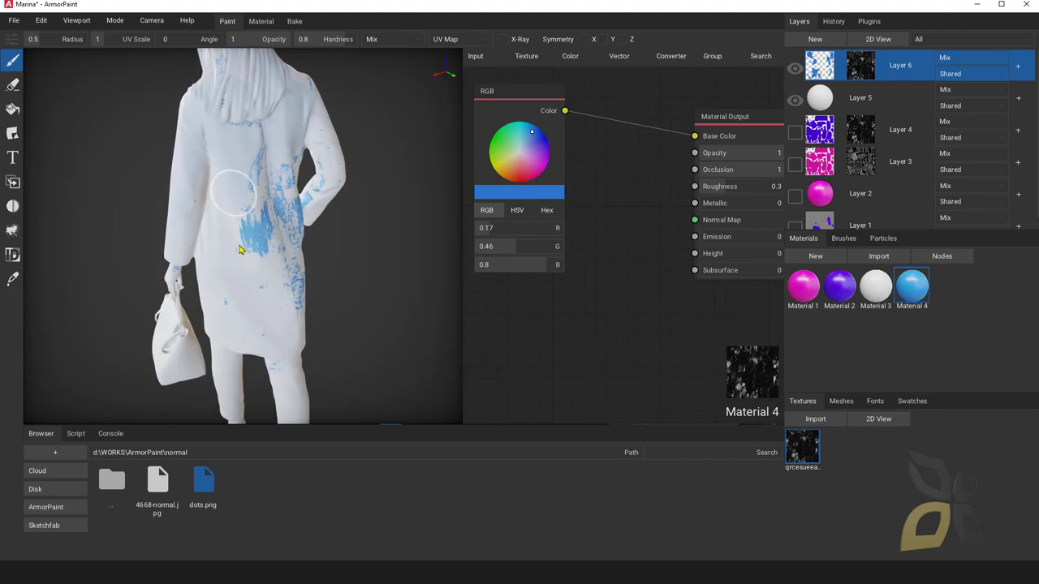
right_drag(283, 305, 268, 89)
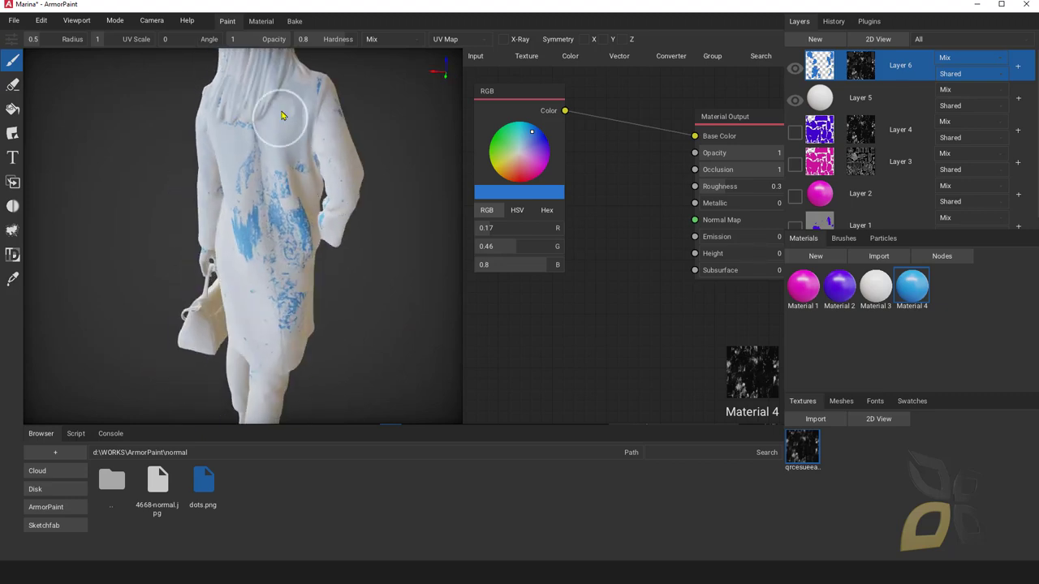
right_drag(329, 199, 255, 219)
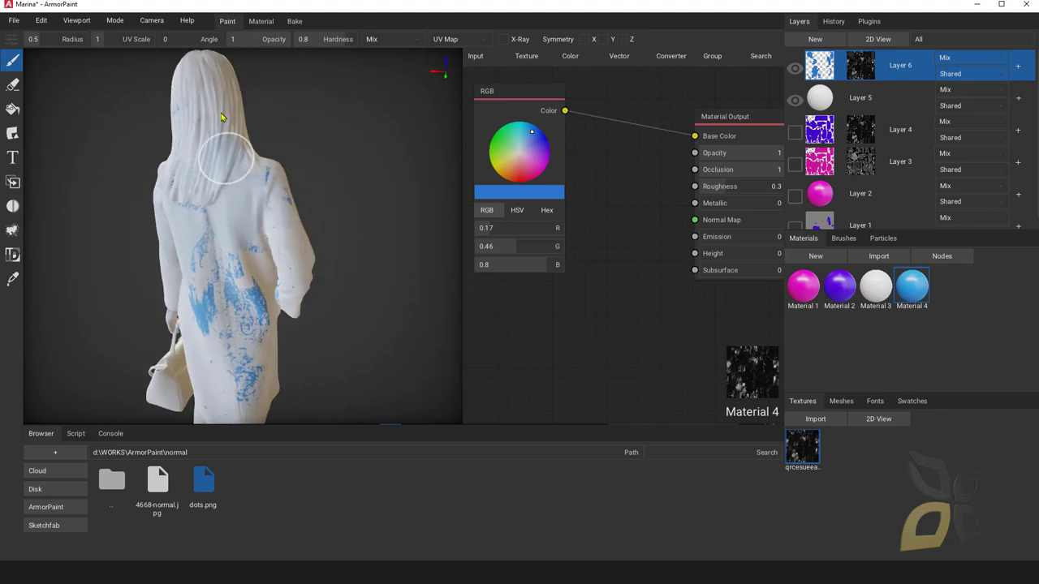
mouse_move(248, 162)
mouse_down()
mouse_move(207, 89)
mouse_move(198, 183)
mouse_move(249, 221)
mouse_up()
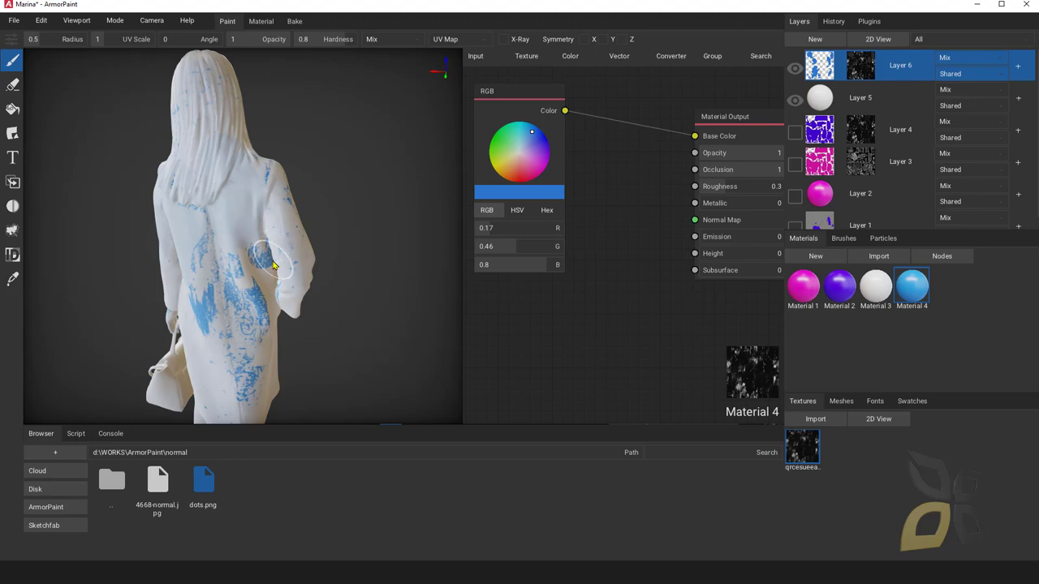
mouse_move(189, 289)
right_down()
mouse_move(348, 278)
mouse_move(292, 136)
right_up()
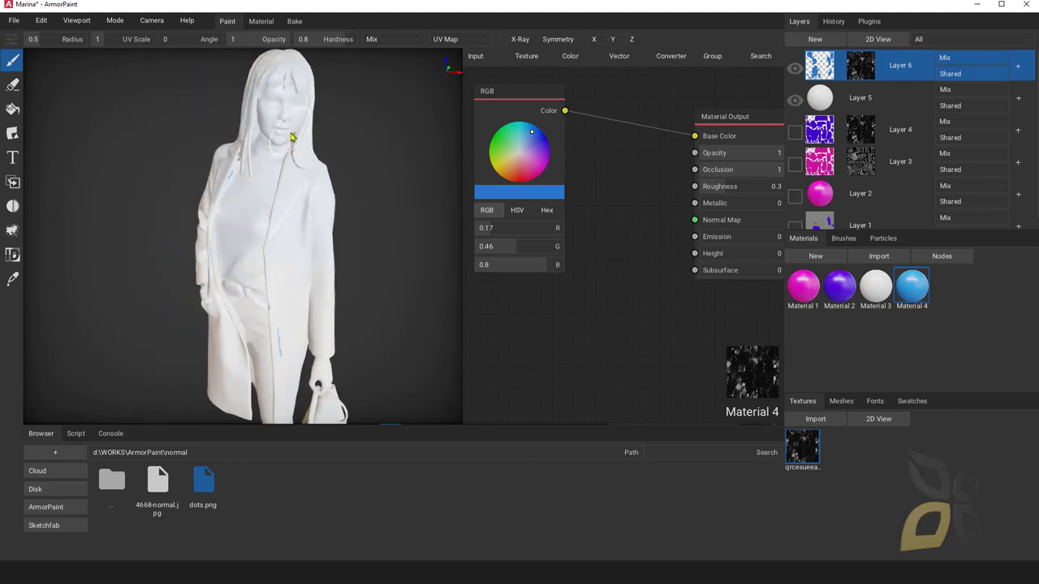
- Hide Layer 6 and add a new paint layer with a black mask
click(795, 69)
click(809, 40)
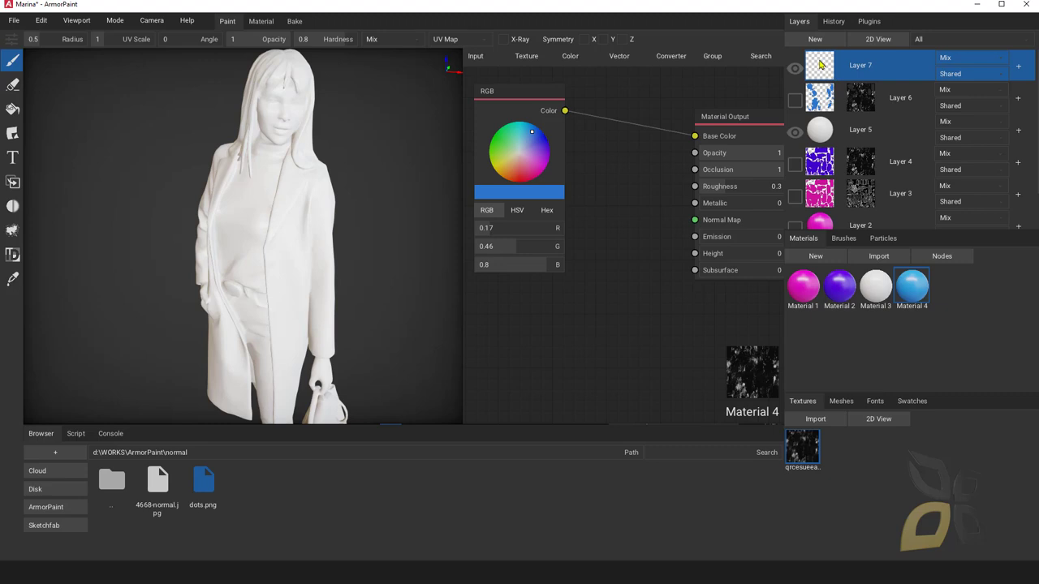
right_click(822, 65)
click(842, 212)
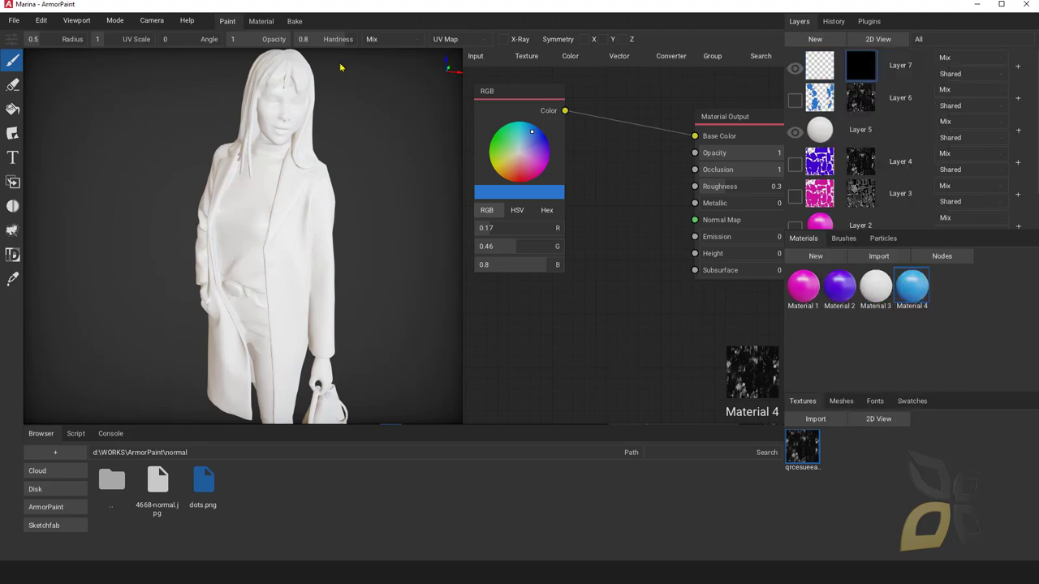
- Save the project and bake Curvature into Layer 7's mask, undoing a trial bake on the layer's own content
click(294, 21)
key(ctrl+s)
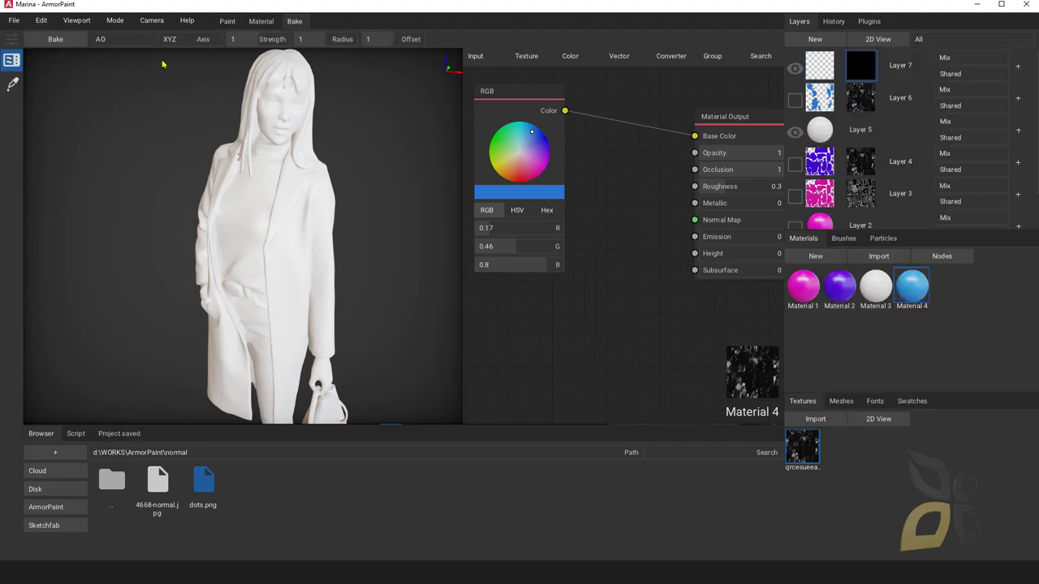
click(101, 41)
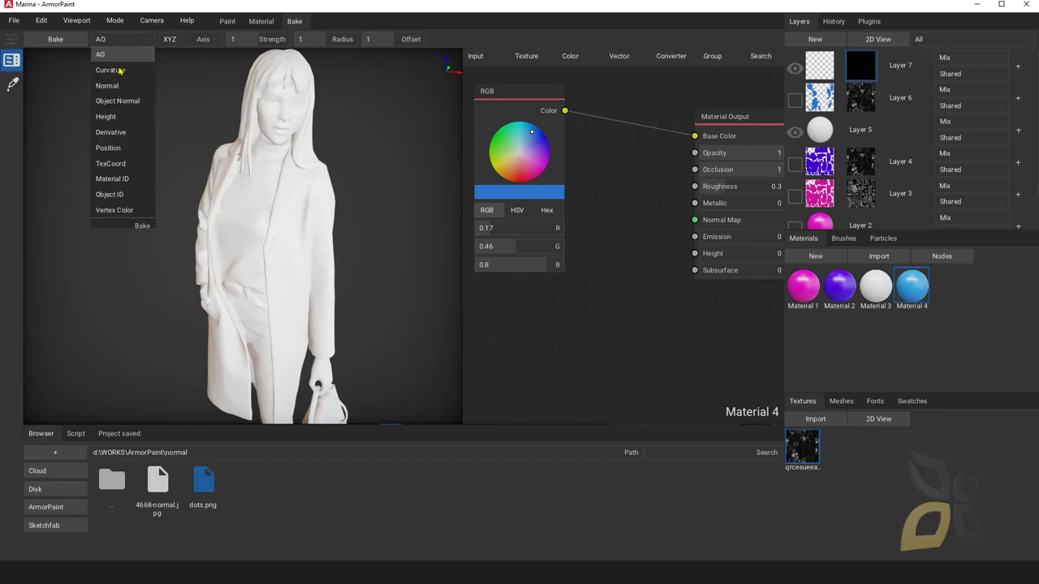
click(113, 70)
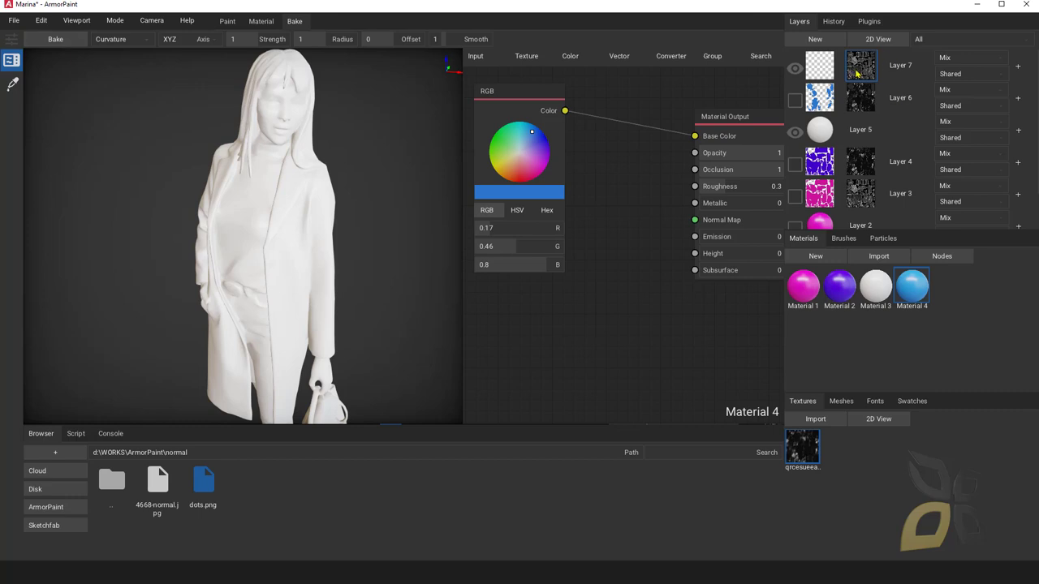
click(824, 64)
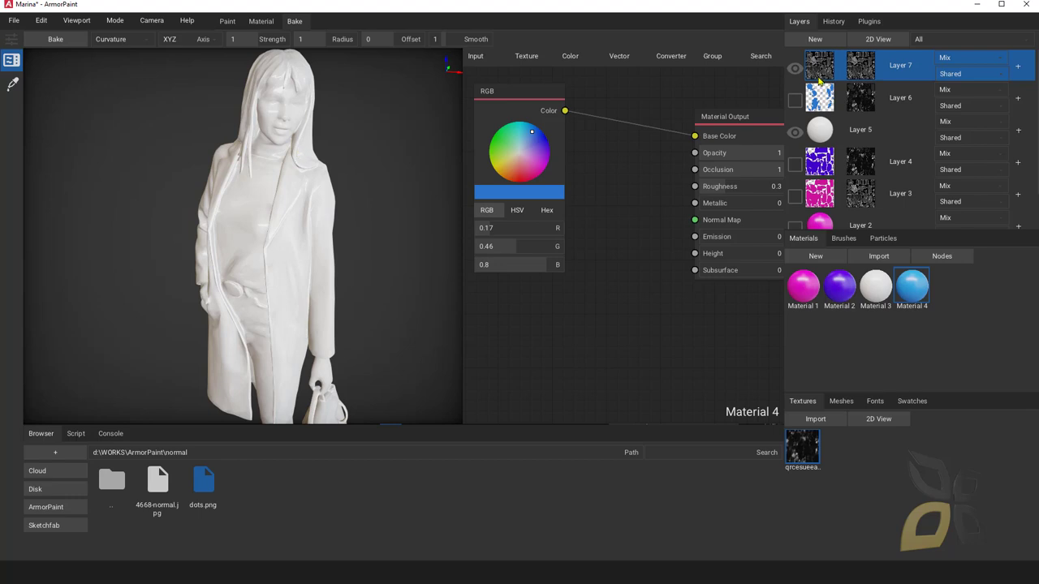
key(ctrl+z)
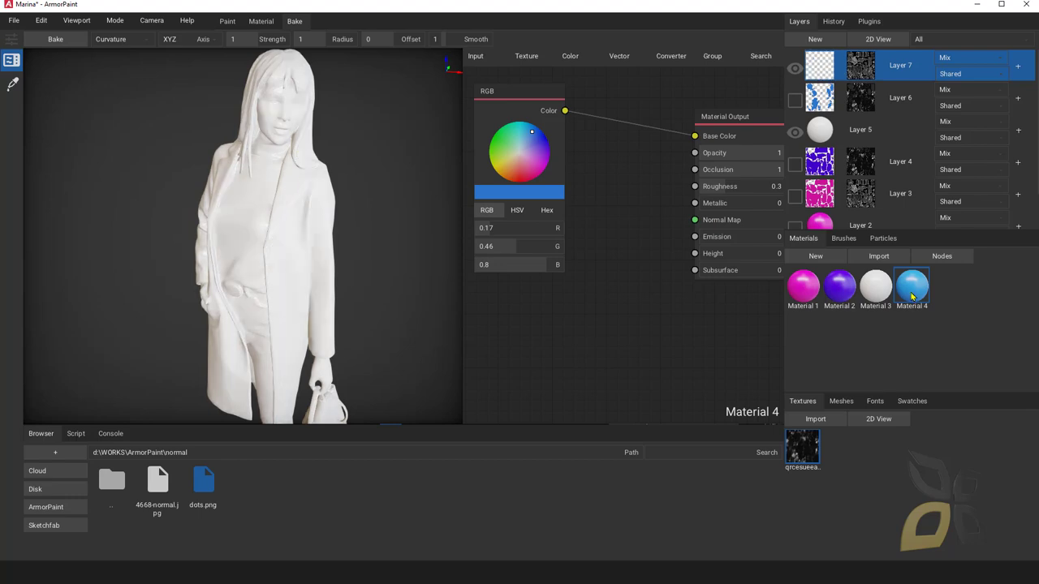
- Paint Material 4 on Layer 7 from the figure's face down the coat's front edge and trousers
click(227, 22)
drag(296, 108, 271, 235)
middle_drag(271, 235, 243, 275)
scroll(227, 299, up, 1)
right_drag(242, 276, 259, 275)
drag(283, 290, 280, 357)
- Open Layer 7's mask in the 2D view and examine its baked curvature on the face, hair and coat
click(870, 71)
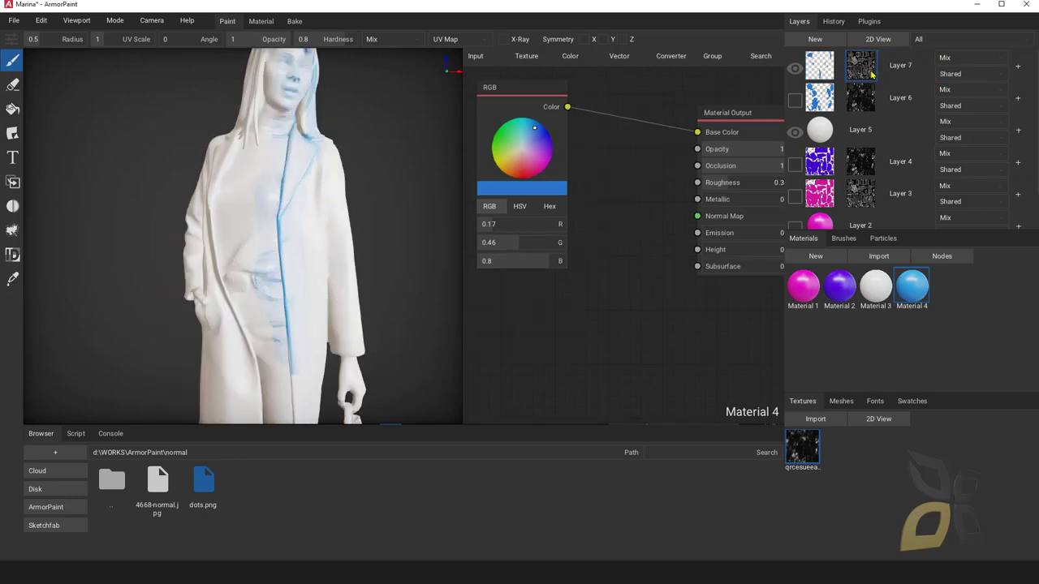
double_click(865, 72)
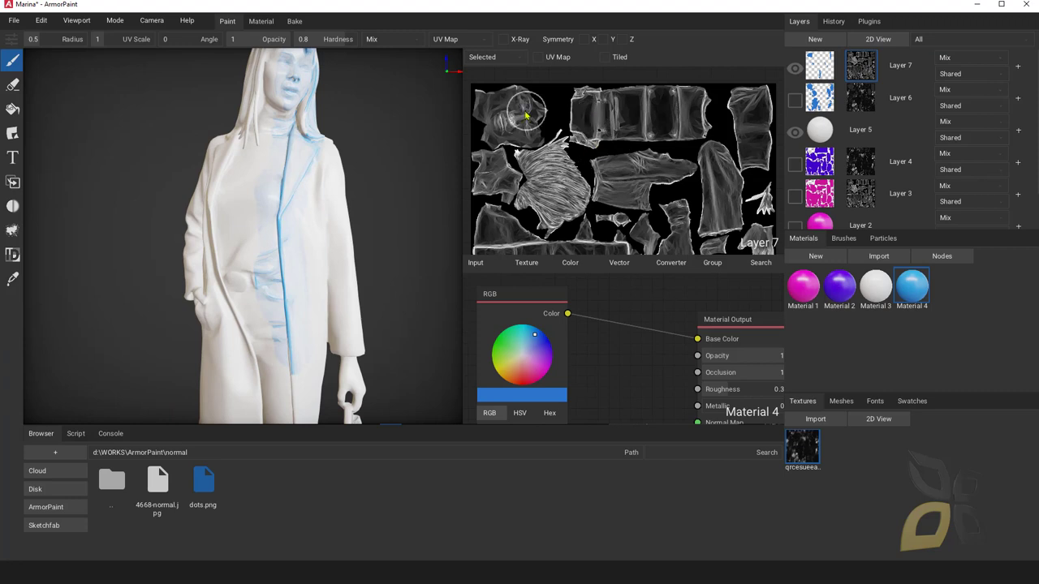
scroll(591, 188, up, 3)
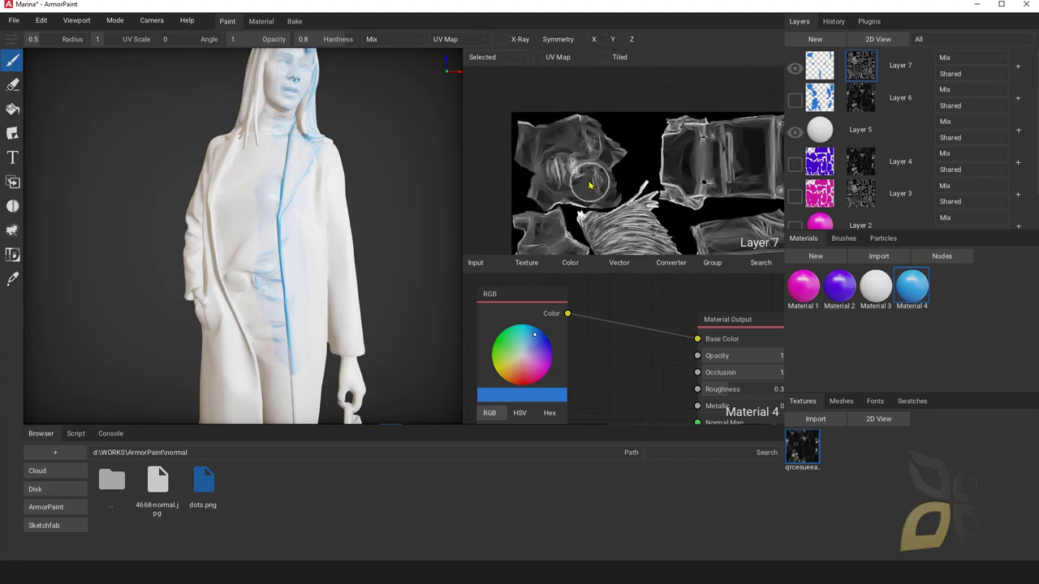
scroll(591, 188, up, 1)
scroll(568, 174, down, 2)
middle_drag(610, 216, 574, 88)
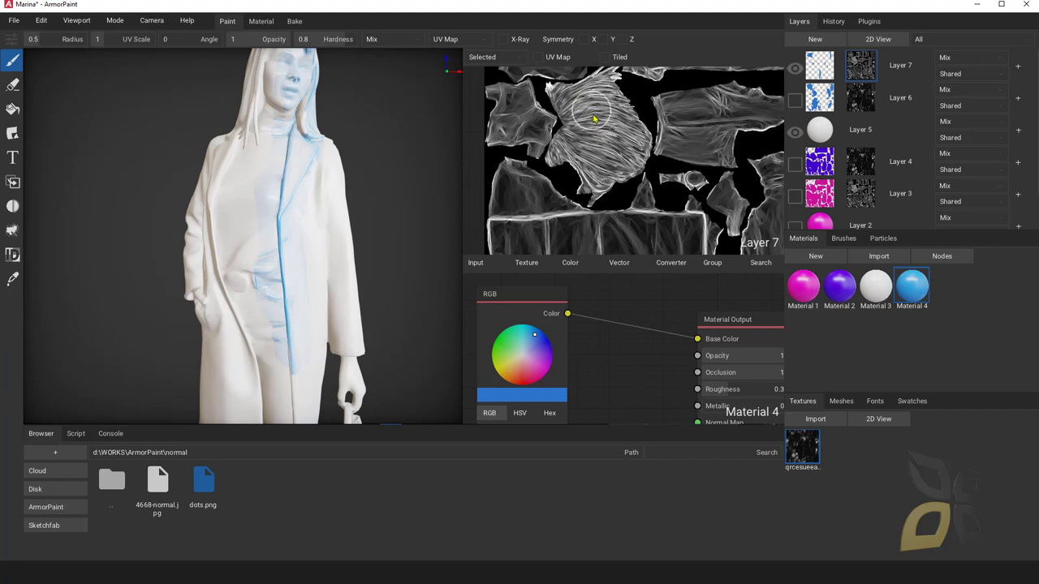
middle_drag(620, 200, 647, 96)
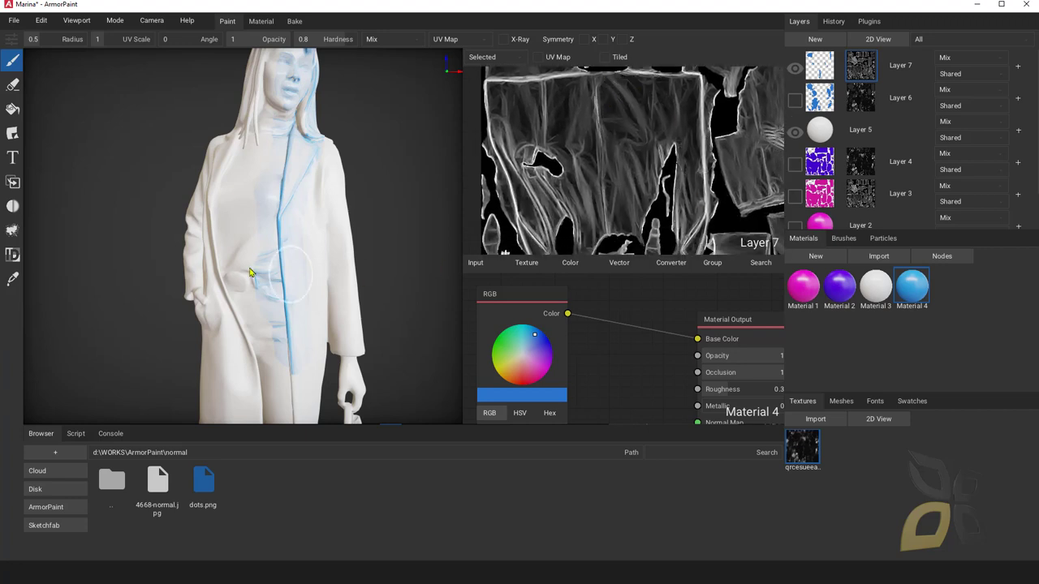
- Select Layer 7's content and paint blue down the coat's other lapel and front edge
middle_drag(199, 268, 236, 274)
right_drag(227, 280, 286, 271)
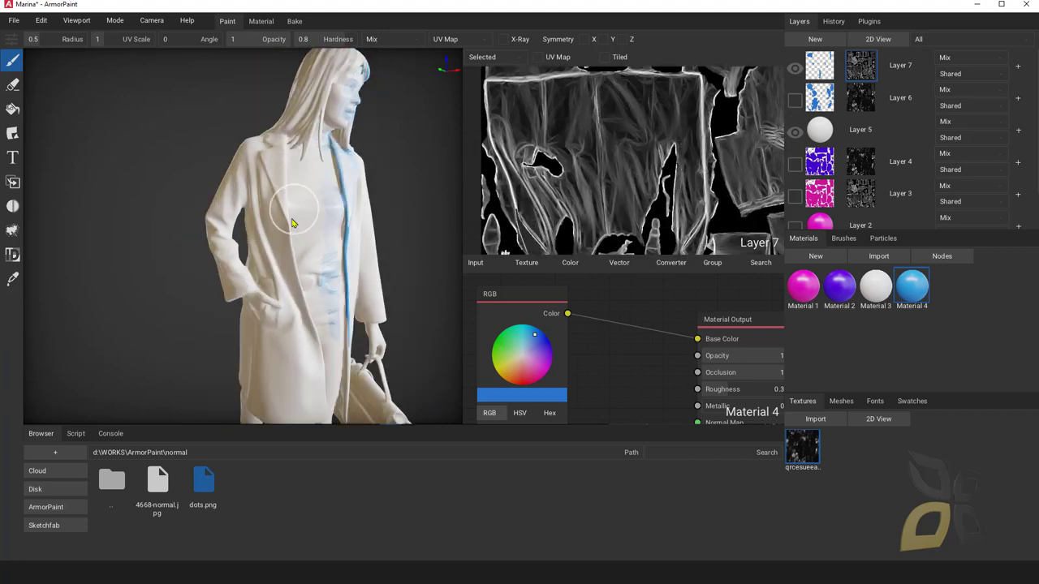
right_drag(294, 209, 431, 225)
click(826, 73)
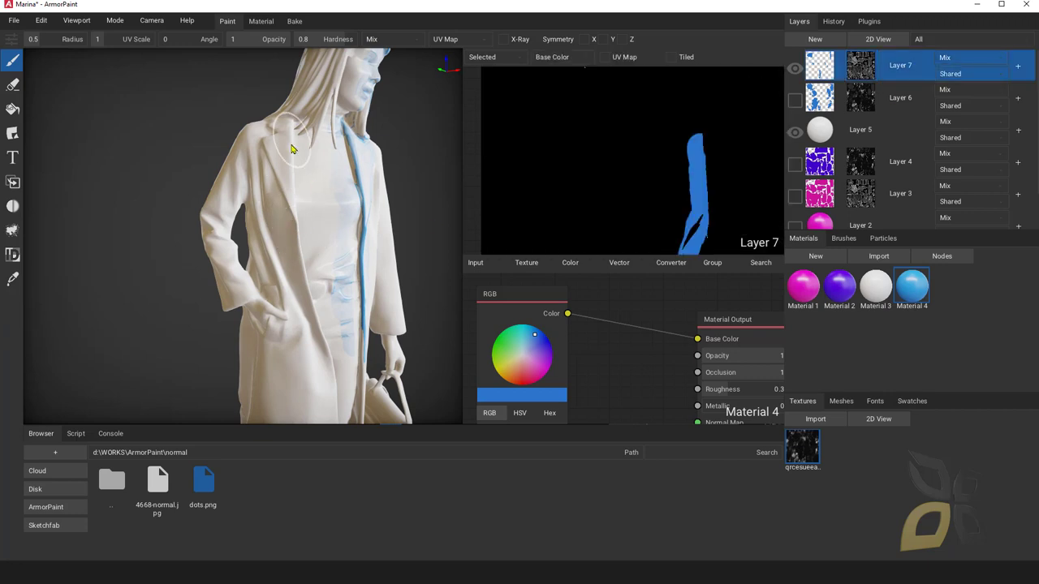
drag(293, 144, 297, 204)
right_drag(322, 267, 273, 271)
mouse_move(297, 211)
mouse_down()
mouse_move(299, 281)
mouse_move(324, 316)
mouse_up()
- Paint blue over the hair on the back of the figure's head on Layer 7
middle_drag(352, 351, 244, 195)
drag(148, 66, 192, 221)
middle_drag(195, 267, 231, 403)
drag(267, 405, 266, 281)
mouse_move(266, 282)
right_down()
mouse_move(211, 297)
mouse_move(220, 128)
mouse_move(187, 207)
mouse_move(195, 267)
mouse_move(271, 216)
right_up()
drag(271, 216, 253, 183)
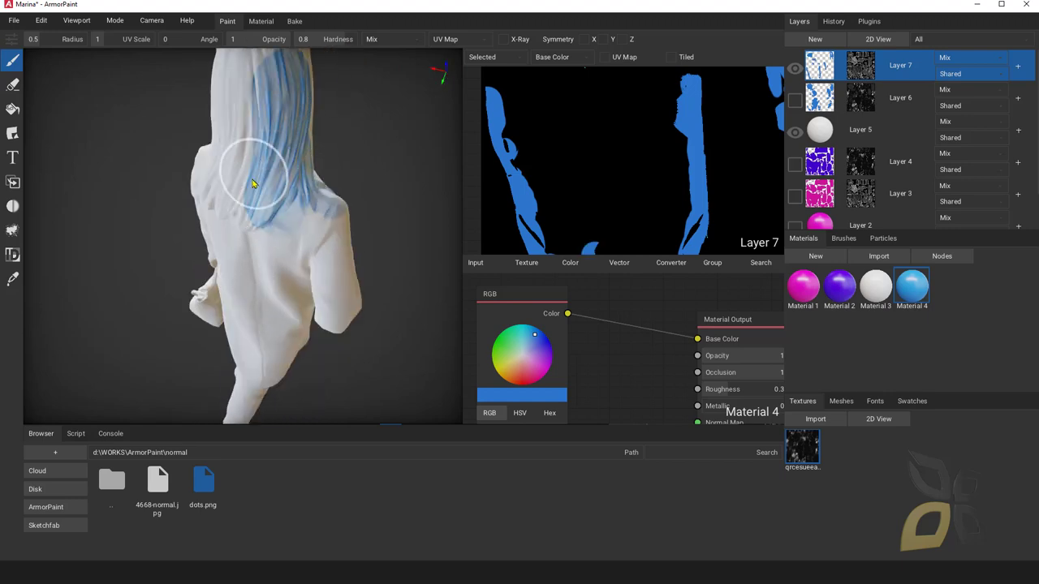
middle_drag(252, 184, 287, 257)
right_drag(287, 257, 313, 219)
mouse_move(313, 219)
mouse_down()
mouse_move(346, 104)
mouse_move(306, 167)
mouse_up()
right_drag(294, 270, 272, 241)
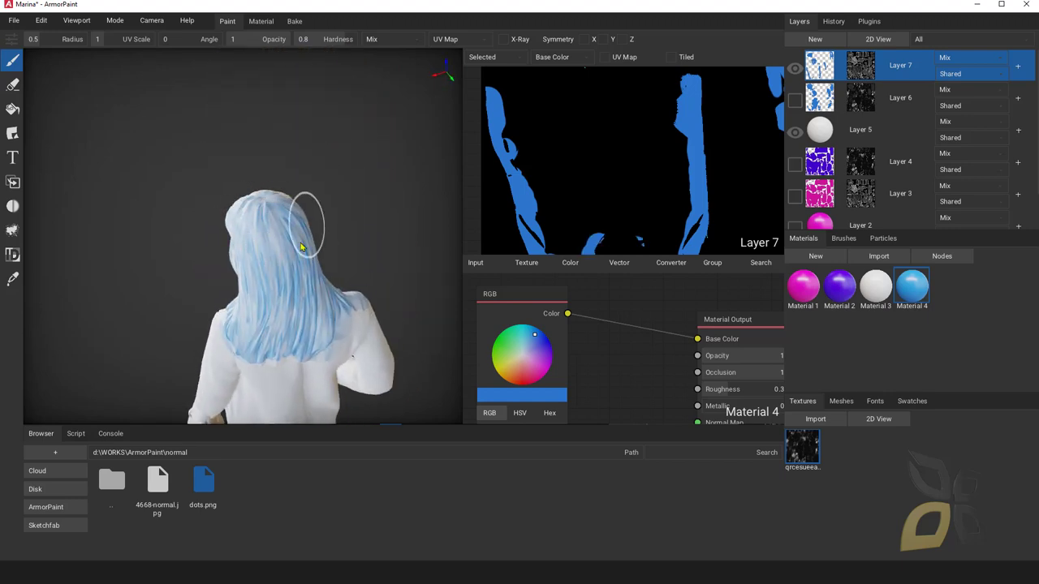
- Paint blue over the back of the coat and its sleeves, from the shoulders down to the hem
right_drag(321, 313, 320, 290)
middle_drag(308, 373, 304, 283)
mouse_move(220, 223)
mouse_down()
mouse_move(205, 221)
mouse_move(338, 255)
mouse_move(366, 219)
mouse_move(403, 305)
mouse_up()
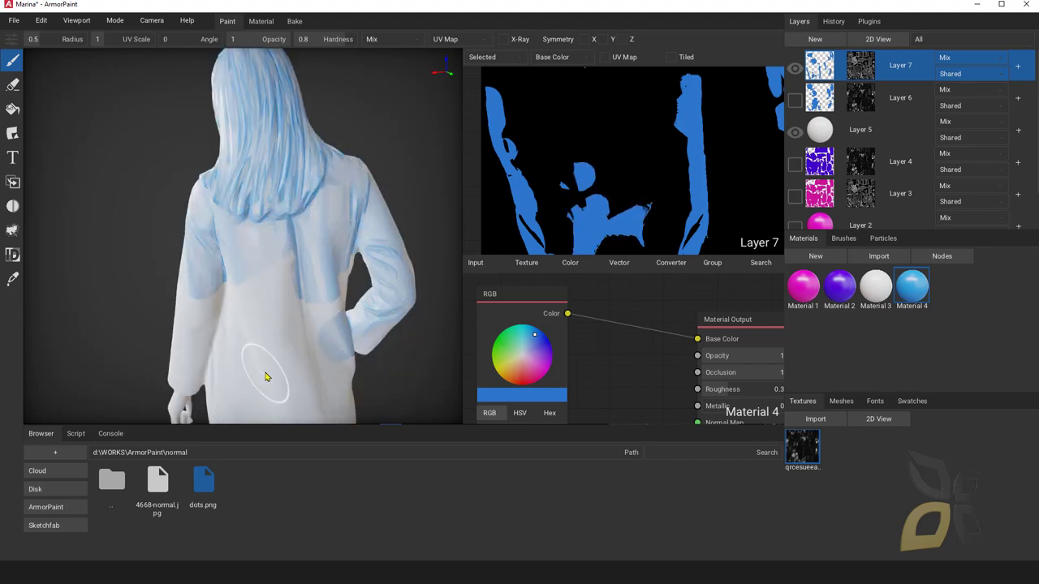
middle_drag(267, 378, 260, 225)
drag(260, 225, 292, 172)
mouse_move(220, 174)
mouse_down()
mouse_move(192, 292)
mouse_move(146, 241)
mouse_move(255, 366)
mouse_up()
middle_drag(255, 366, 280, 245)
mouse_move(190, 209)
mouse_down()
mouse_move(262, 202)
mouse_move(340, 246)
mouse_move(350, 310)
mouse_up()
right_drag(349, 311, 280, 324)
mouse_move(279, 324)
mouse_down()
mouse_move(361, 231)
mouse_move(388, 300)
mouse_up()
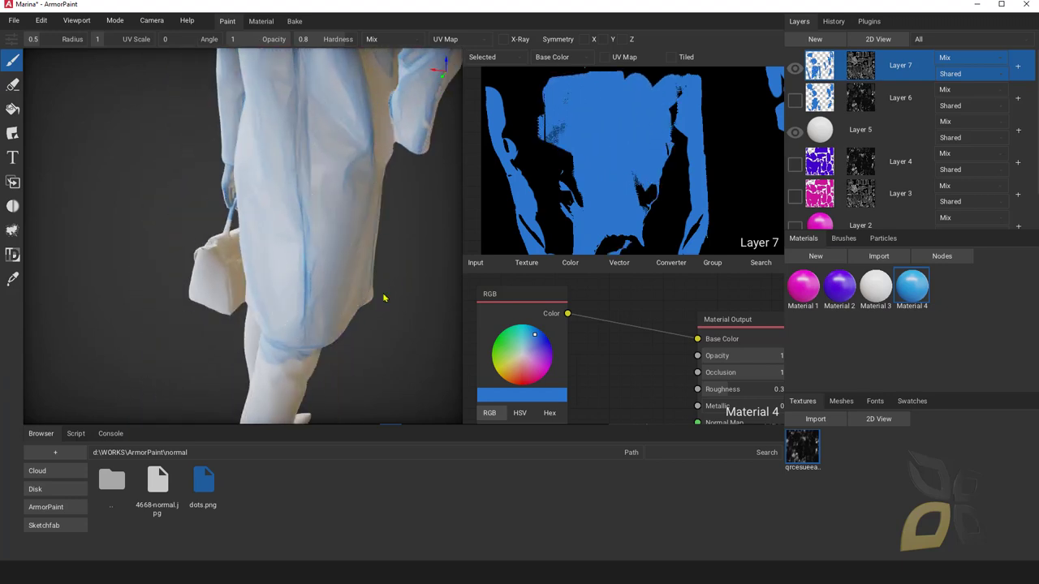
- Paint blue over the coat's front panel, the shirt, and the sleeve and shoulders on Layer 7
mouse_move(363, 288)
right_down()
mouse_move(371, 308)
mouse_move(224, 284)
mouse_move(278, 301)
mouse_move(174, 250)
mouse_move(167, 296)
mouse_move(127, 281)
mouse_move(151, 191)
mouse_move(318, 174)
mouse_move(285, 271)
right_up()
middle_drag(272, 328, 276, 292)
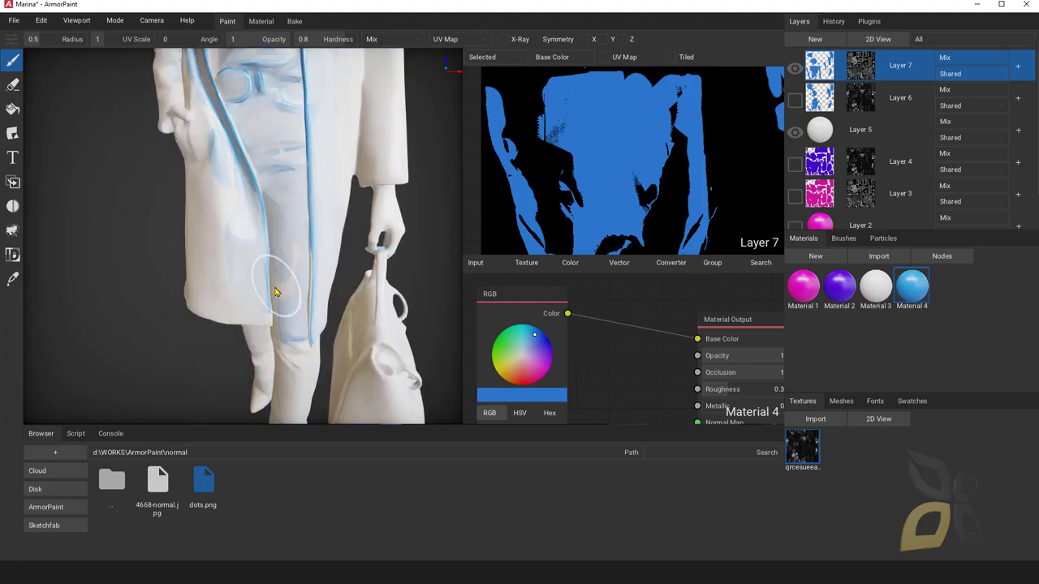
mouse_move(233, 160)
mouse_down()
mouse_move(196, 234)
mouse_move(202, 257)
mouse_up()
middle_drag(233, 220, 230, 249)
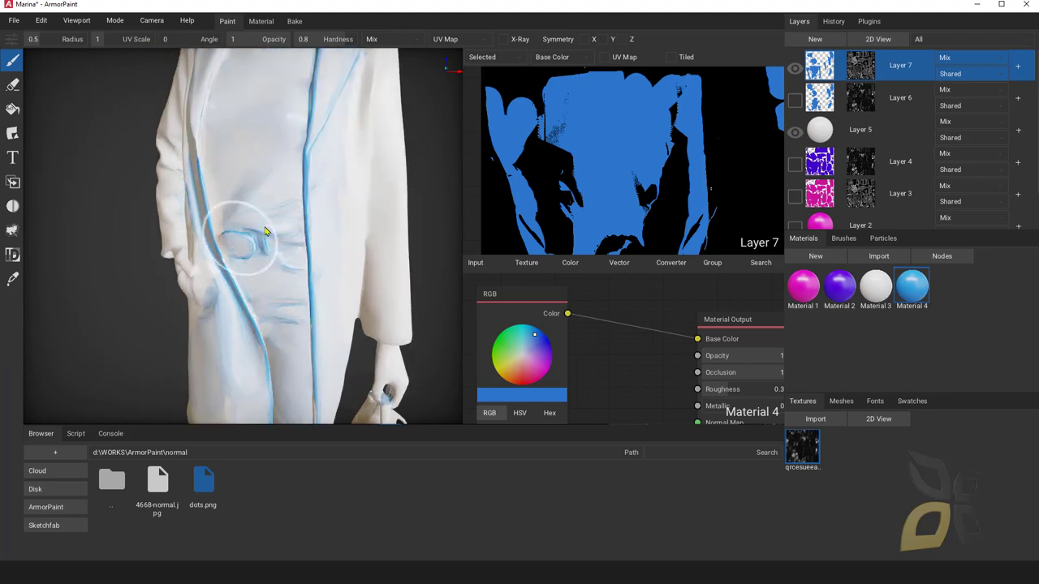
scroll(248, 241, down, 3)
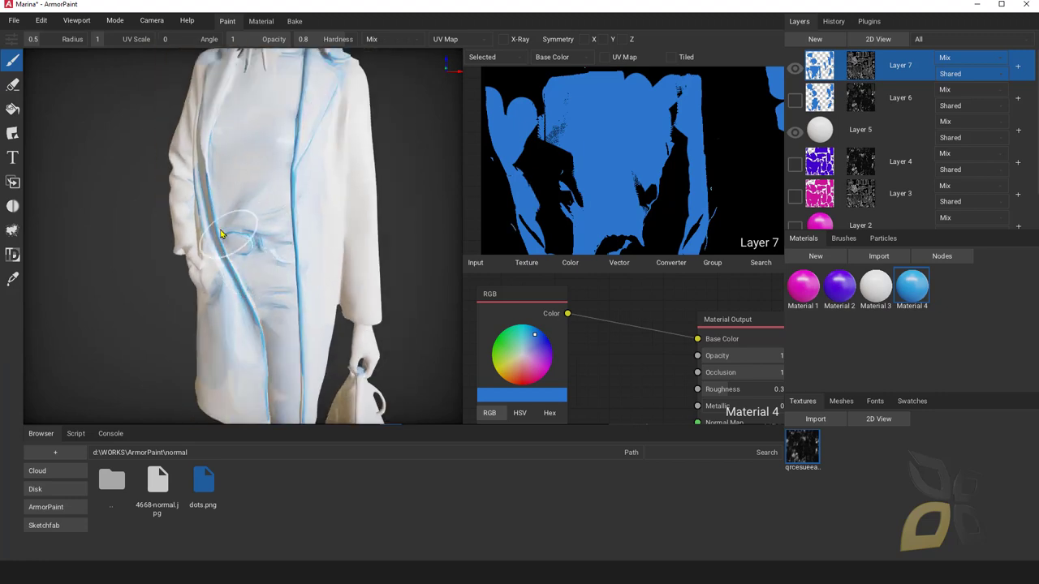
mouse_move(274, 104)
mouse_down()
mouse_move(243, 128)
mouse_move(203, 196)
mouse_move(231, 284)
mouse_up()
mouse_move(353, 150)
mouse_down()
mouse_move(350, 187)
mouse_move(365, 151)
mouse_up()
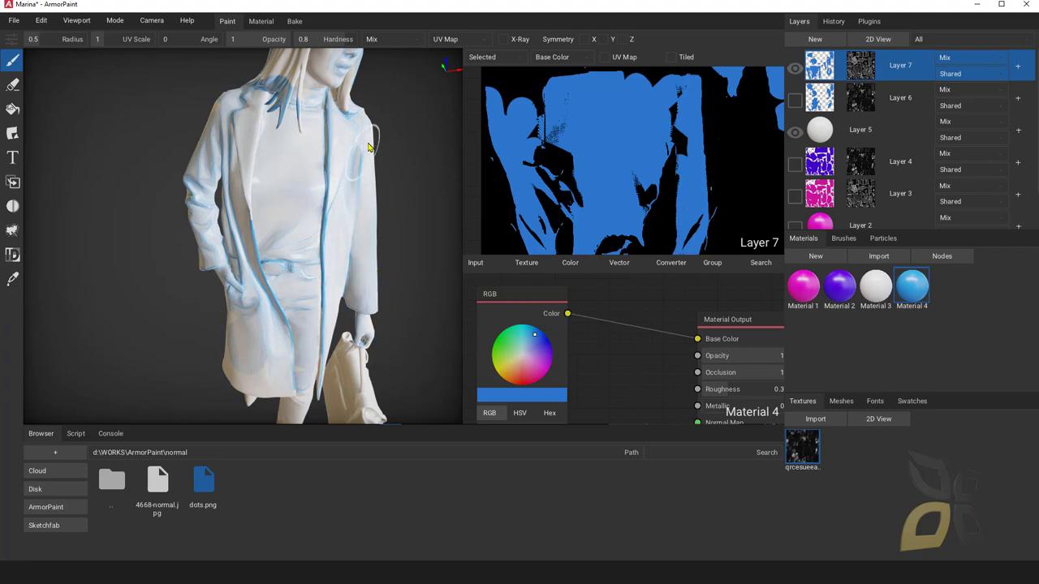
- Paint blue over the hair at the front of the head on Layer 7, and add a new layer above it
scroll(324, 292, down, 3)
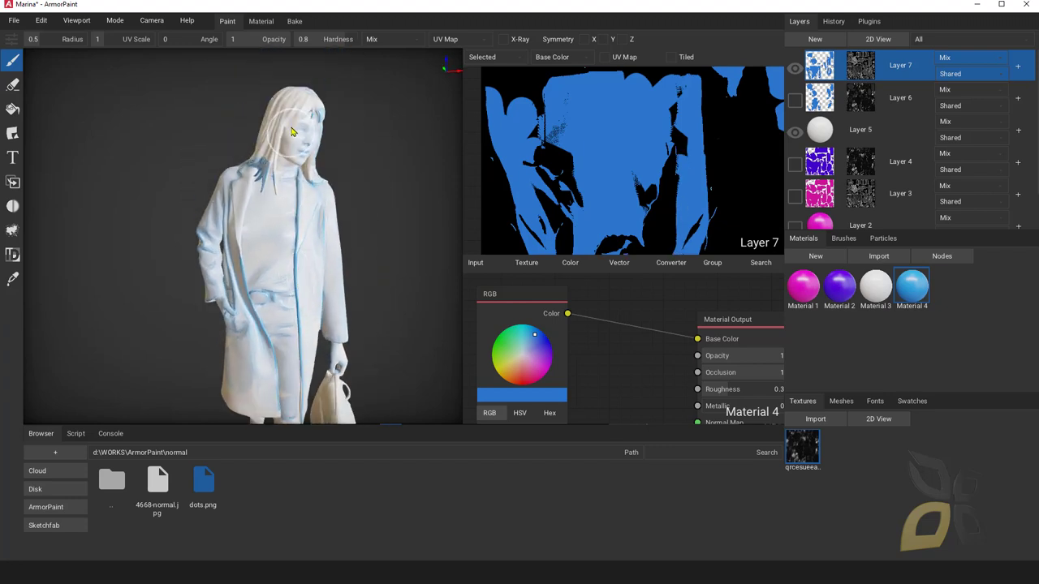
right_drag(293, 194, 257, 121)
mouse_move(296, 299)
right_down()
mouse_move(255, 271)
mouse_move(255, 285)
right_up()
scroll(307, 146, up, 2)
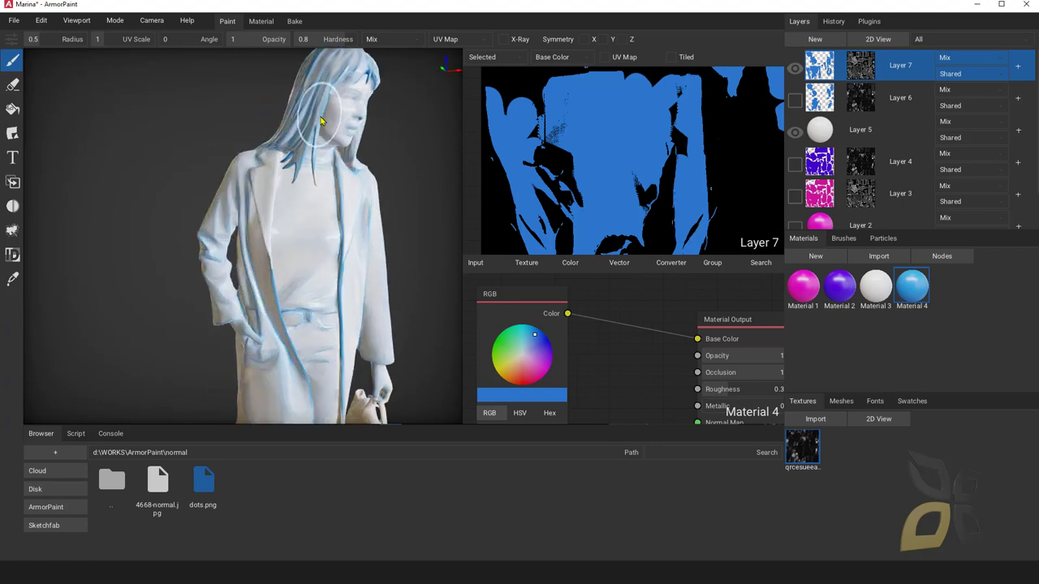
middle_drag(343, 102, 307, 152)
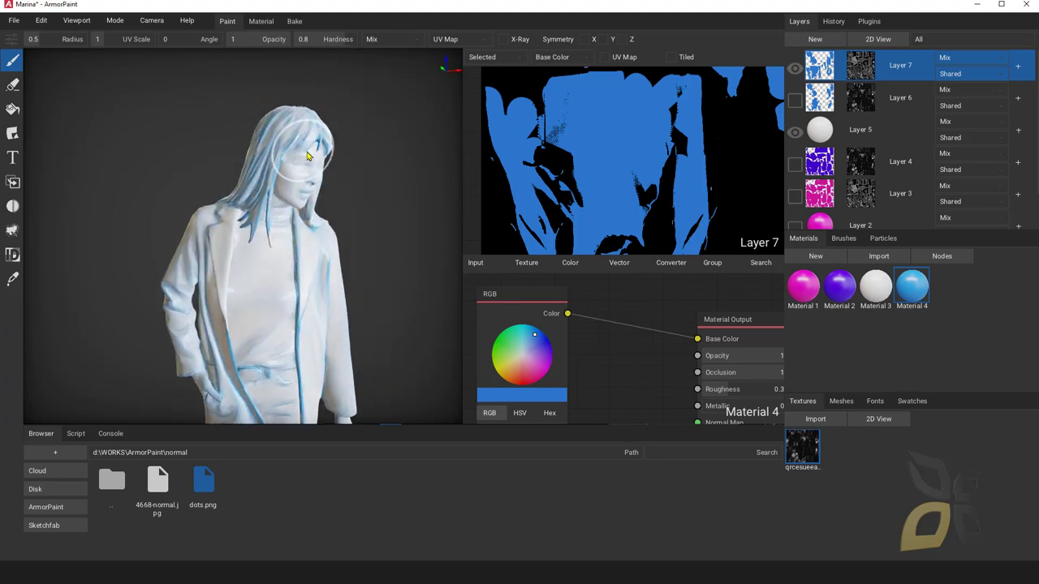
click(814, 38)
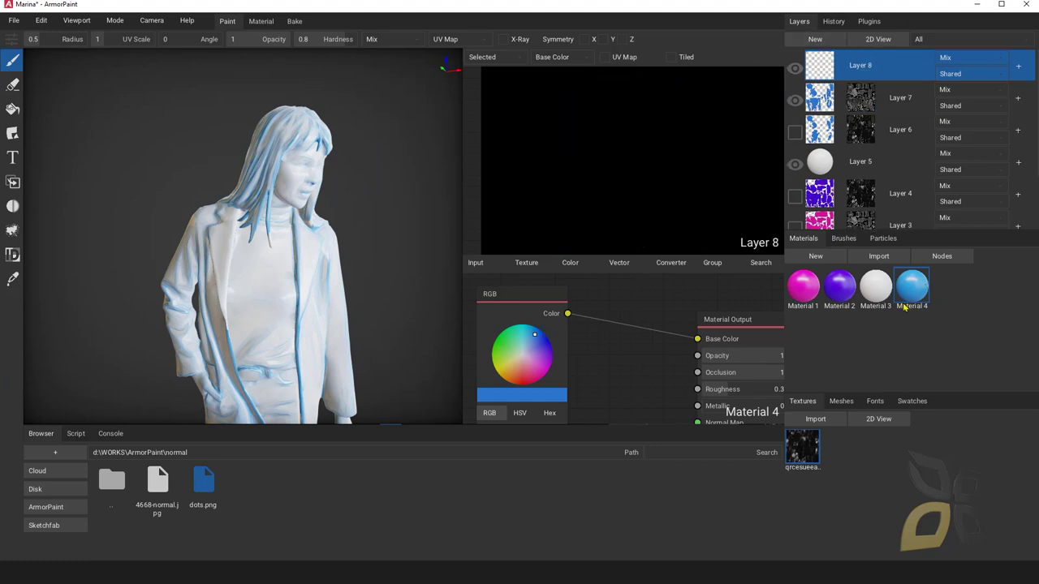
- Try painting unmasked blue over the face, hair, shirt and coat on the new layer, and undo the strokes
mouse_move(219, 331)
mouse_down()
mouse_move(267, 300)
mouse_move(213, 309)
mouse_move(259, 166)
mouse_move(312, 191)
mouse_up()
right_drag(294, 300, 171, 192)
mouse_move(170, 192)
mouse_down()
mouse_move(237, 222)
mouse_move(201, 216)
mouse_up()
mouse_move(148, 230)
right_down()
mouse_move(175, 242)
mouse_move(203, 174)
mouse_move(209, 181)
right_up()
mouse_move(224, 235)
right_down()
mouse_move(204, 278)
mouse_move(204, 251)
mouse_move(211, 276)
right_up()
key(ctrl+z)
key(ctrl+z)
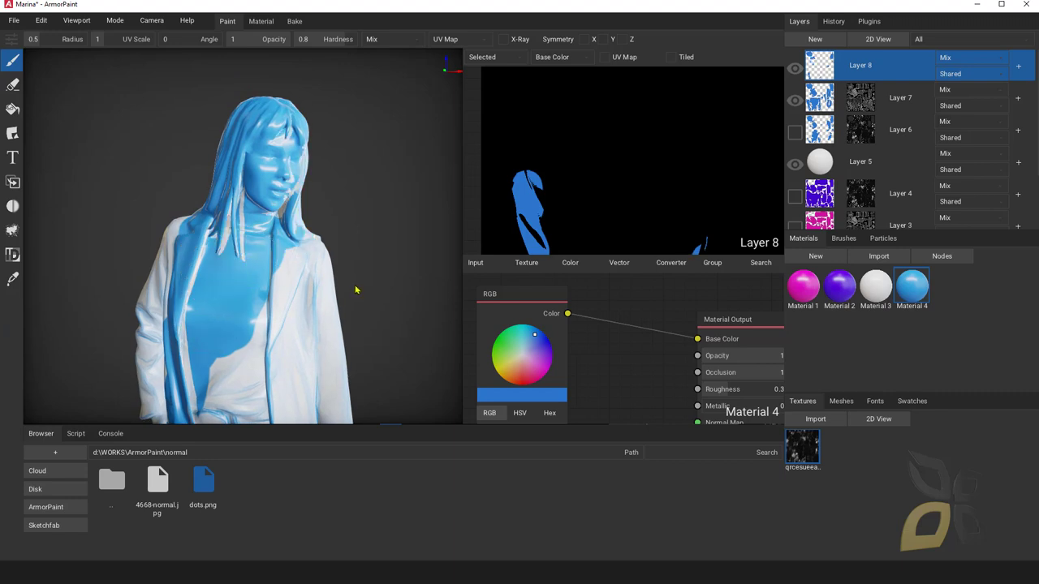
scroll(279, 163, down, 1)
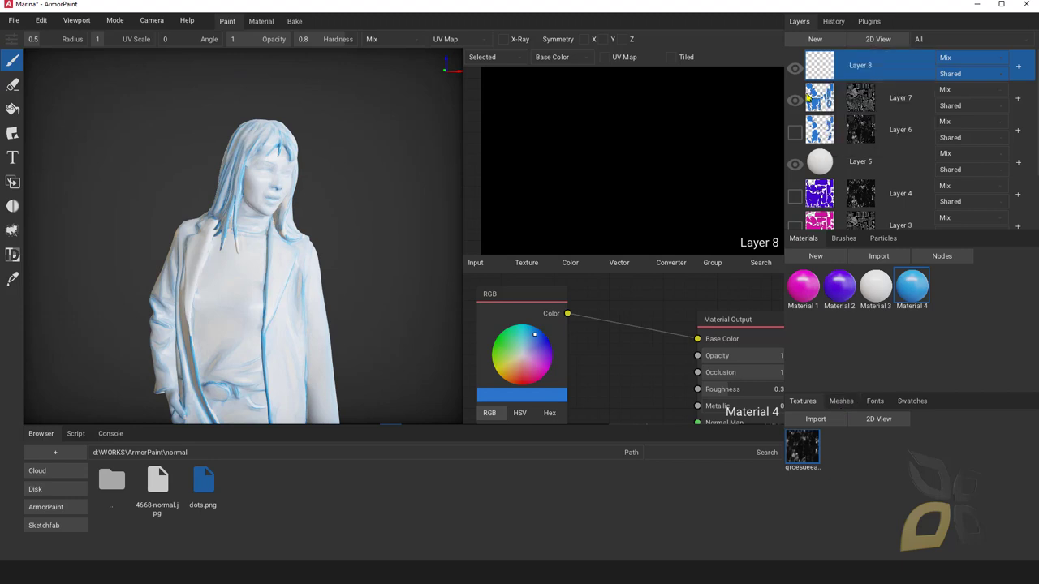
- Open the node setup of Brush 3 for editing
scroll(590, 324, down, 4)
middle_drag(651, 392, 655, 378)
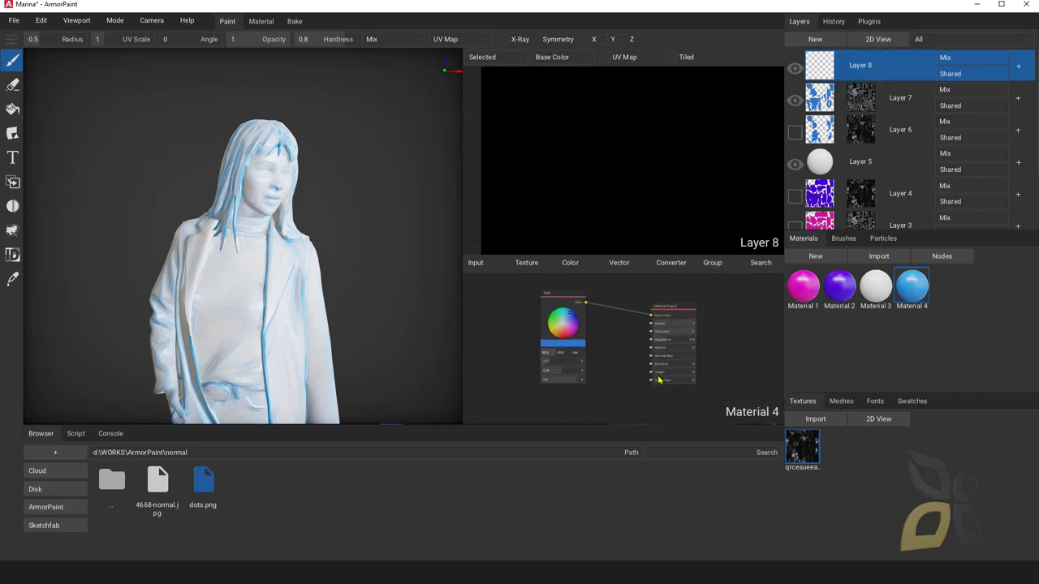
click(881, 238)
click(849, 243)
click(800, 297)
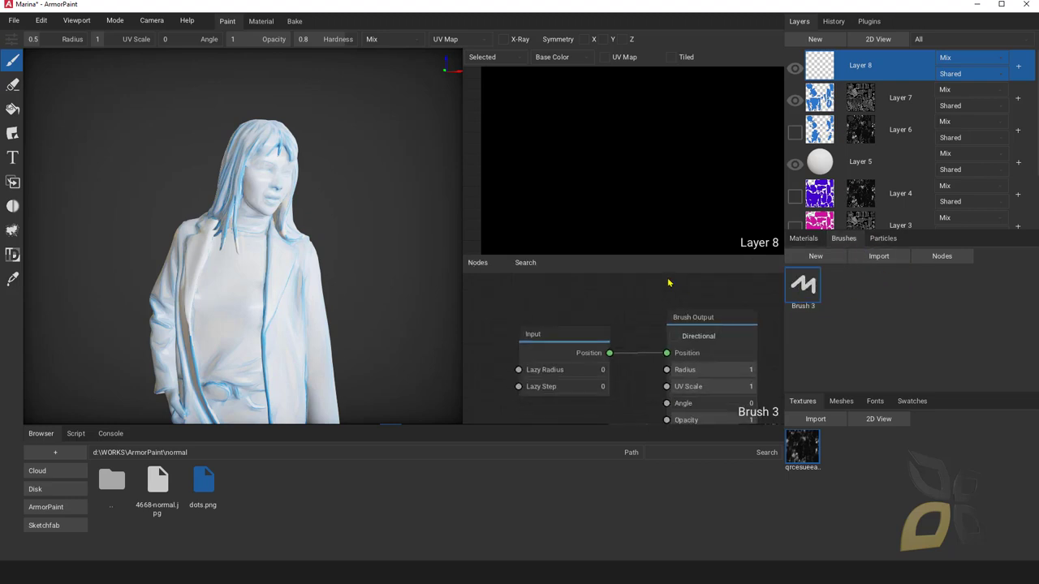
- Add the black-and-white texture to Brush 3 as an Image Texture node and connect its Color output to the brush's Opacity
drag(782, 447, 575, 395)
middle_drag(617, 388, 624, 306)
drag(624, 317, 566, 322)
middle_drag(603, 344, 616, 396)
drag(642, 329, 644, 327)
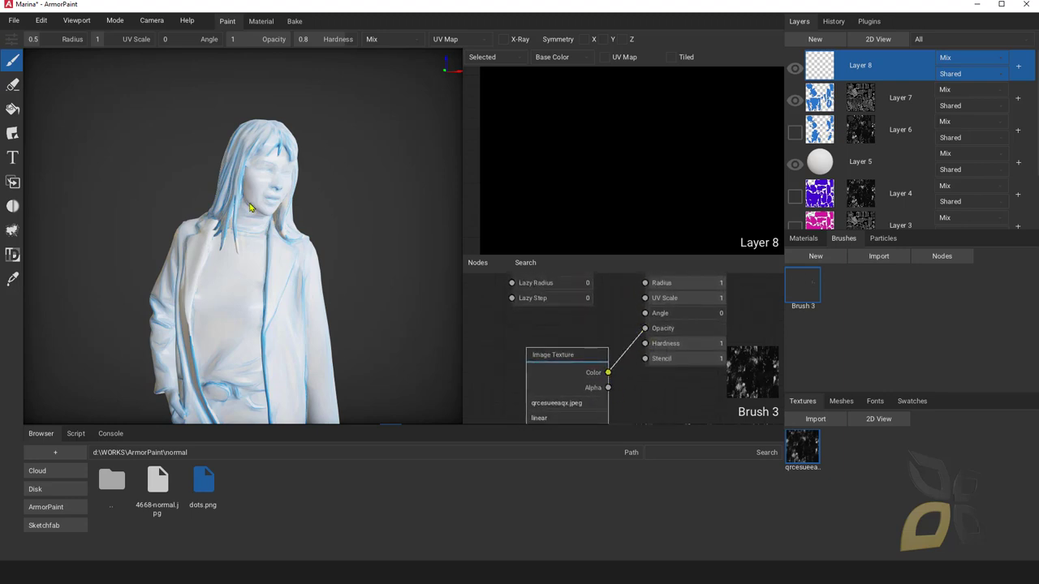
- Paint textured blue over the shirt, the coat's front and its side on Layer 8
mouse_move(254, 273)
mouse_down()
mouse_move(203, 244)
mouse_move(173, 276)
mouse_move(162, 325)
mouse_move(272, 319)
mouse_move(324, 349)
mouse_move(179, 314)
mouse_up()
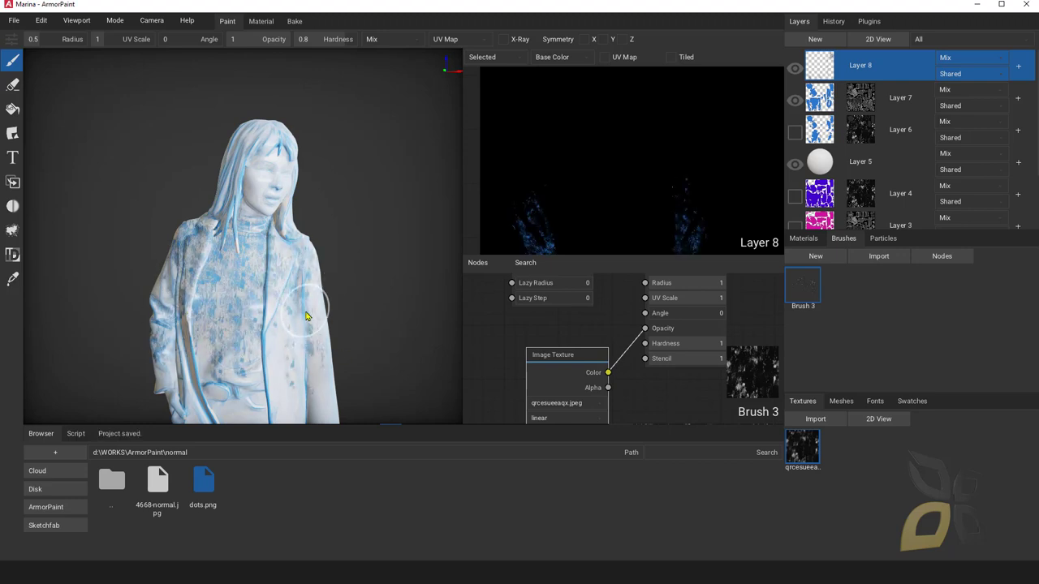
mouse_move(314, 288)
mouse_down()
mouse_move(316, 349)
mouse_move(296, 369)
mouse_move(244, 324)
mouse_move(162, 348)
mouse_up()
right_drag(297, 335, 167, 273)
mouse_move(167, 273)
mouse_down()
mouse_move(111, 290)
mouse_move(130, 317)
mouse_up()
right_drag(131, 316, 134, 329)
middle_drag(135, 329, 179, 284)
- Paint textured blue over the back of the coat from the shoulders down to the hem on Layer 8
right_drag(178, 283, 174, 142)
mouse_move(175, 142)
mouse_down()
mouse_move(174, 292)
mouse_move(139, 279)
mouse_move(166, 329)
mouse_move(203, 308)
mouse_move(209, 251)
mouse_up()
right_drag(209, 251, 215, 236)
mouse_move(215, 236)
mouse_down()
mouse_move(166, 154)
mouse_move(220, 173)
mouse_move(207, 341)
mouse_move(171, 351)
mouse_move(162, 232)
mouse_move(134, 204)
mouse_move(94, 265)
mouse_move(114, 243)
mouse_move(169, 363)
mouse_up()
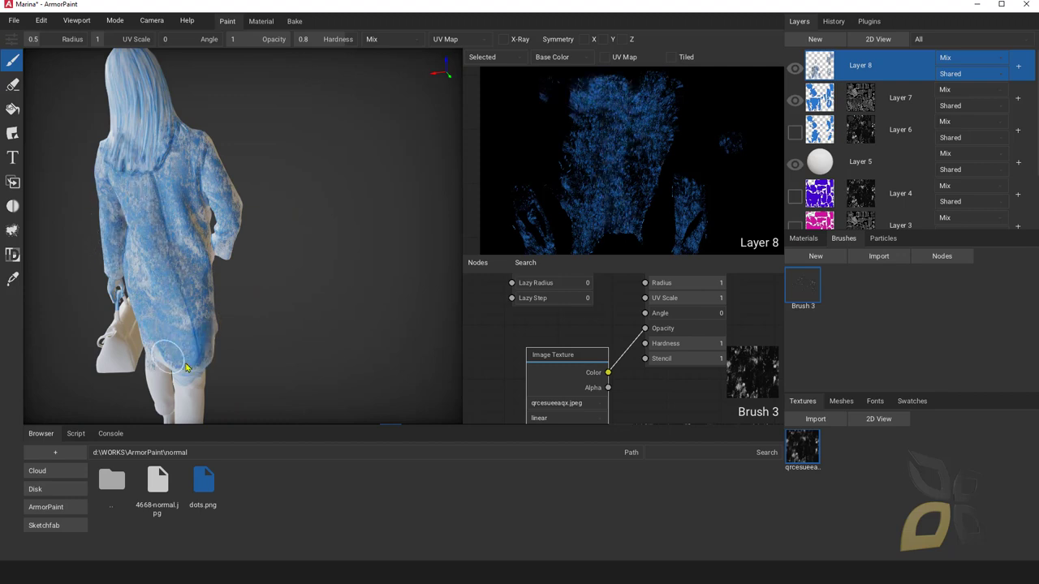
- Paint textured blue over the coat's remaining side, sleeve and front panels on Layer 8
right_drag(329, 249, 279, 270)
mouse_move(279, 274)
mouse_down()
mouse_move(317, 211)
mouse_move(271, 177)
mouse_up()
mouse_move(268, 269)
mouse_down()
mouse_move(333, 349)
mouse_move(284, 337)
mouse_move(327, 364)
mouse_move(346, 351)
mouse_move(329, 367)
mouse_up()
mouse_move(329, 366)
right_down()
mouse_move(287, 362)
mouse_move(263, 333)
right_up()
mouse_move(271, 282)
mouse_down()
mouse_move(276, 243)
mouse_move(264, 279)
mouse_move(268, 369)
mouse_move(308, 240)
mouse_move(276, 228)
mouse_up()
middle_drag(276, 228, 301, 261)
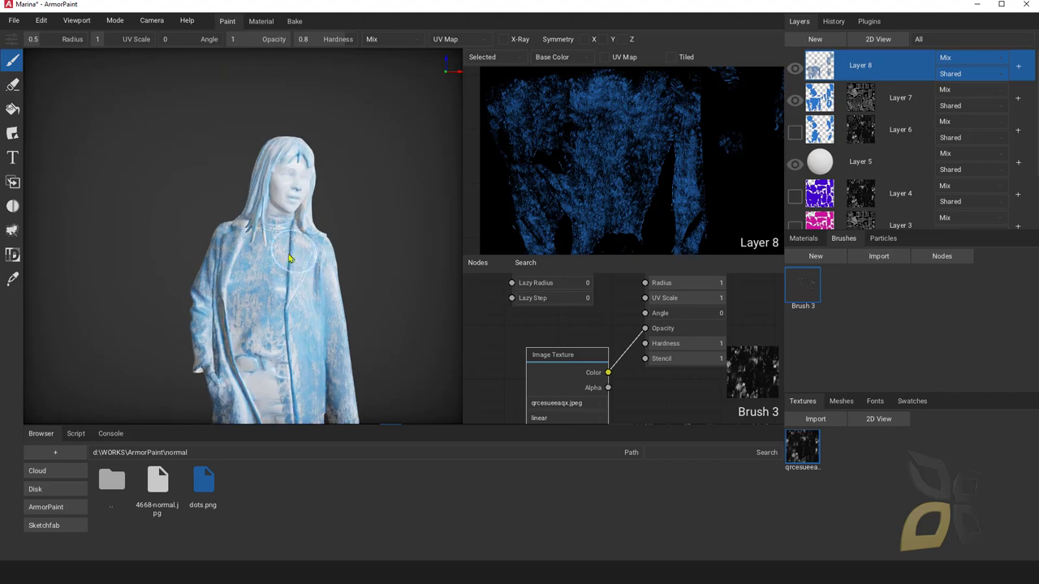
right_drag(243, 317, 316, 340)
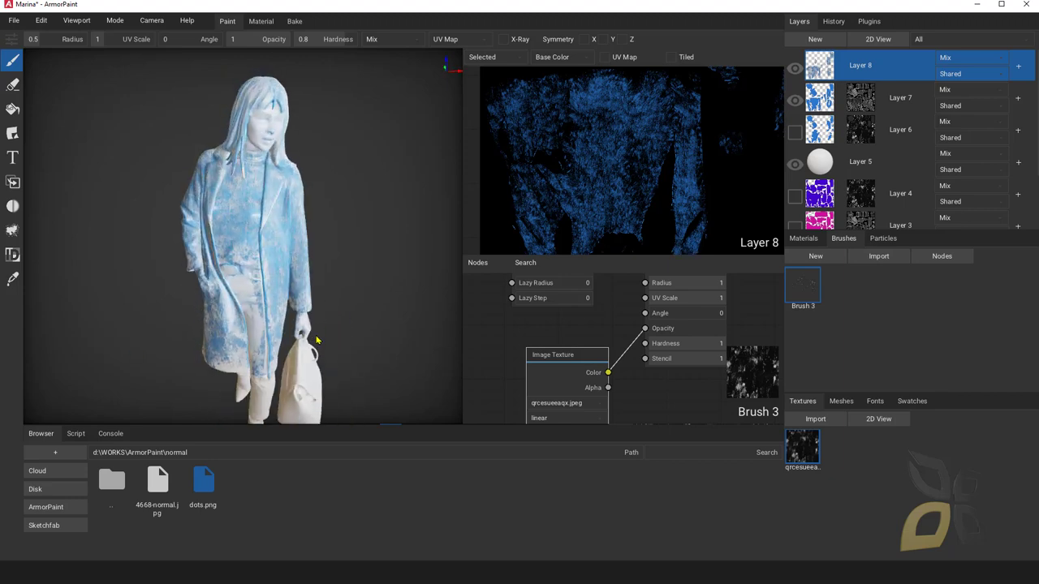